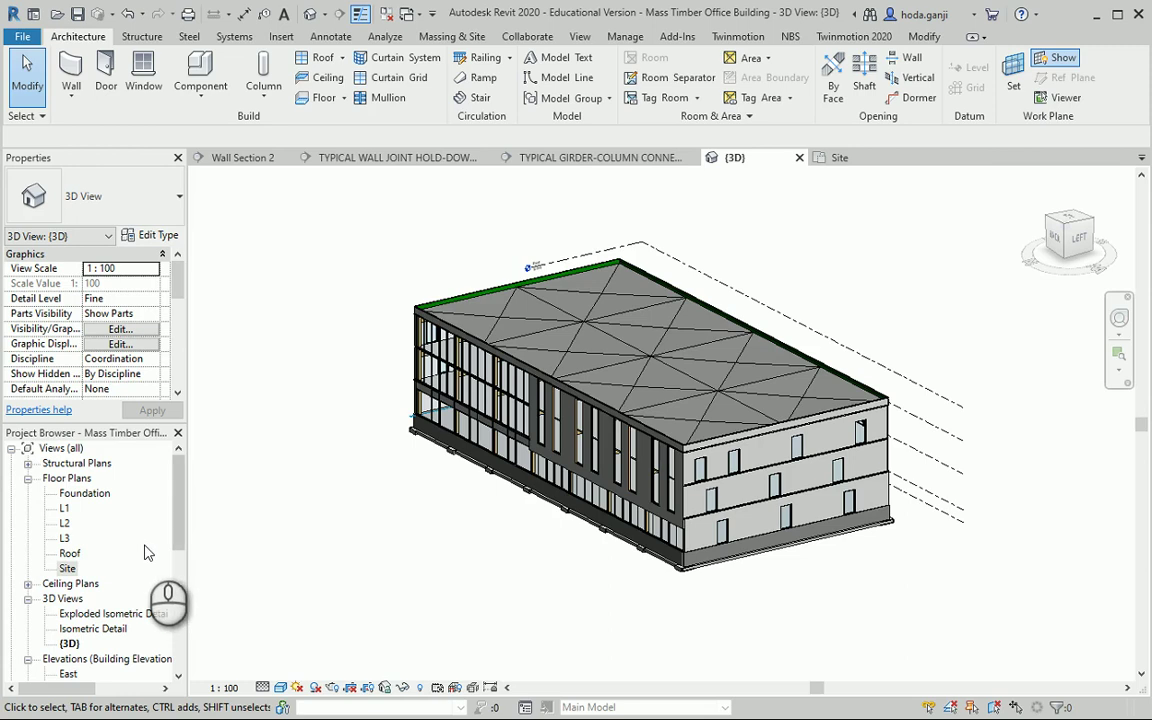
Step: Review the grid bubbles in the Site, L1 and L2 floor plans
double_click(68, 568)
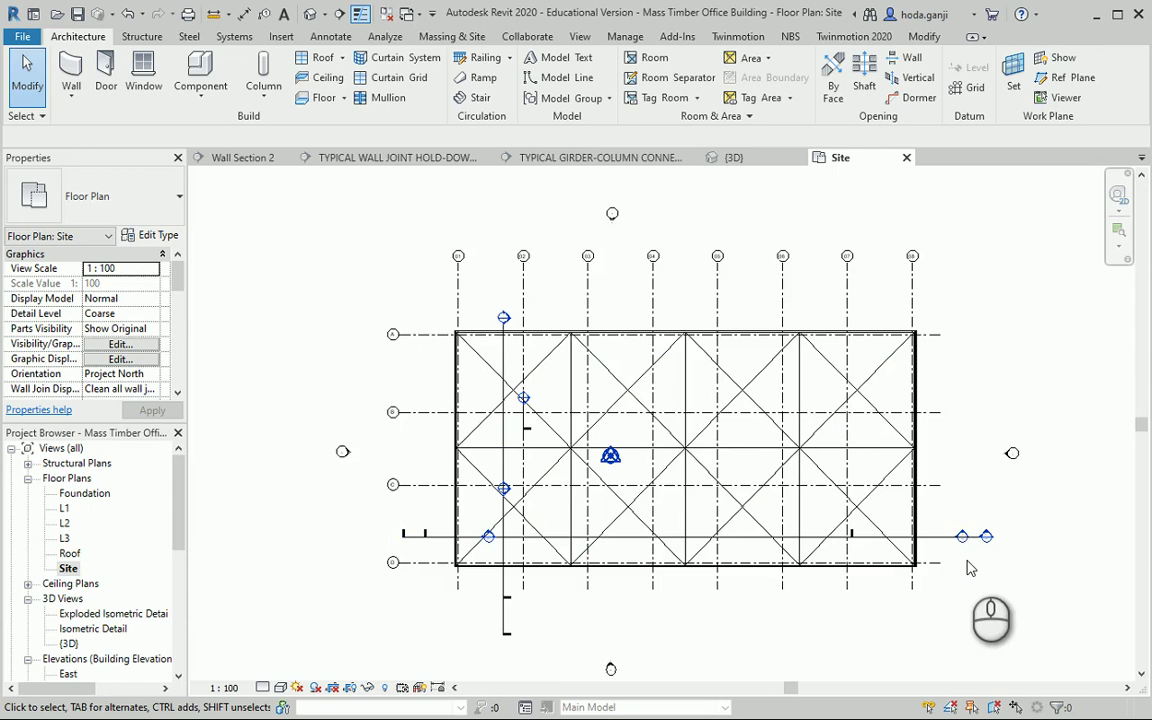
middle_click_drag(985, 540, 919, 536)
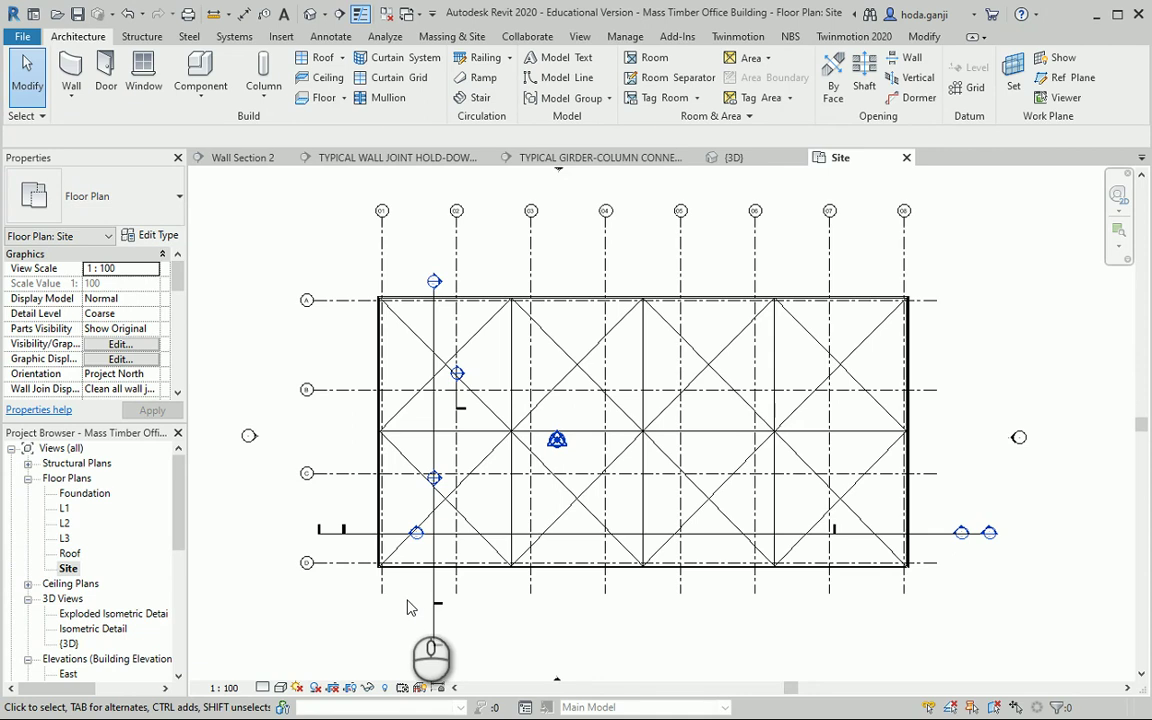
double_click(66, 509)
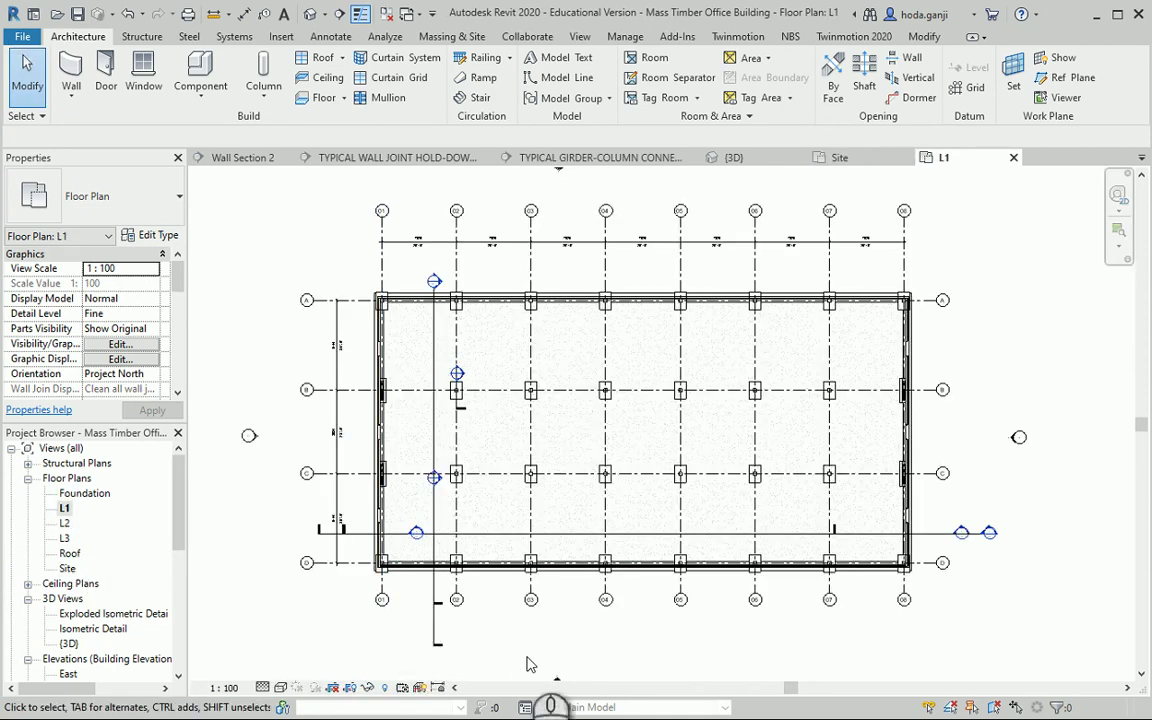
double_click(65, 523)
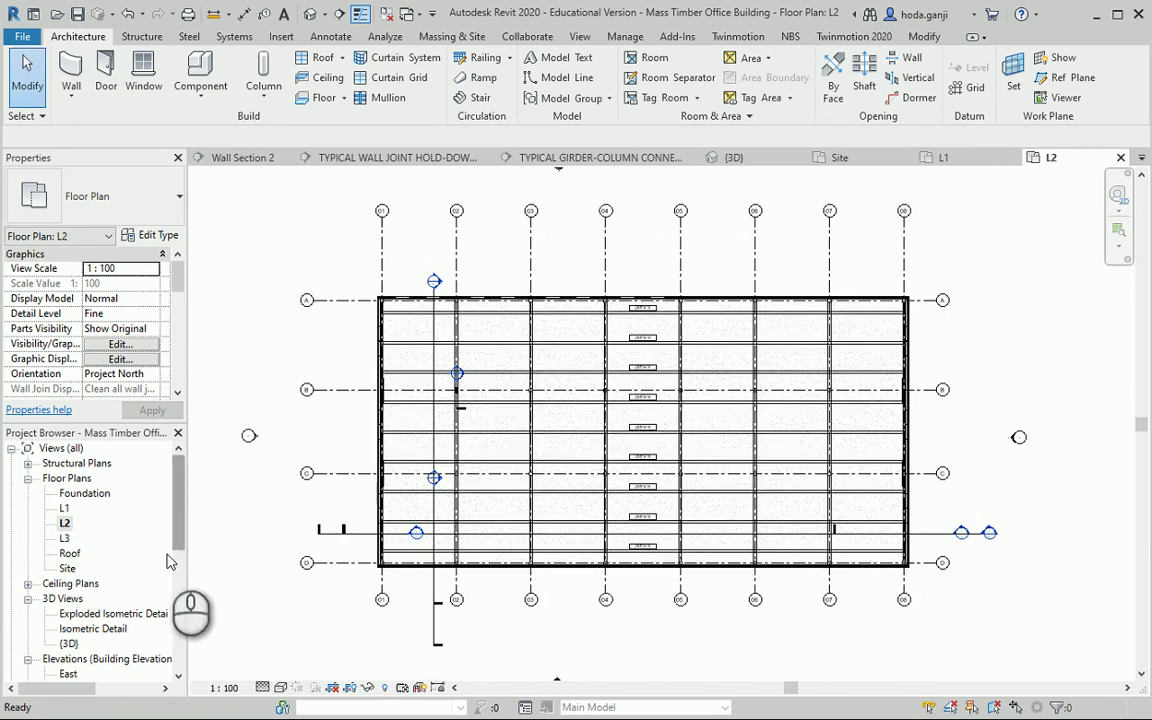
Step: In the L3 floor plan, show the bubbles at the right-hand ends of grids A, B, C and D
double_click(64, 538)
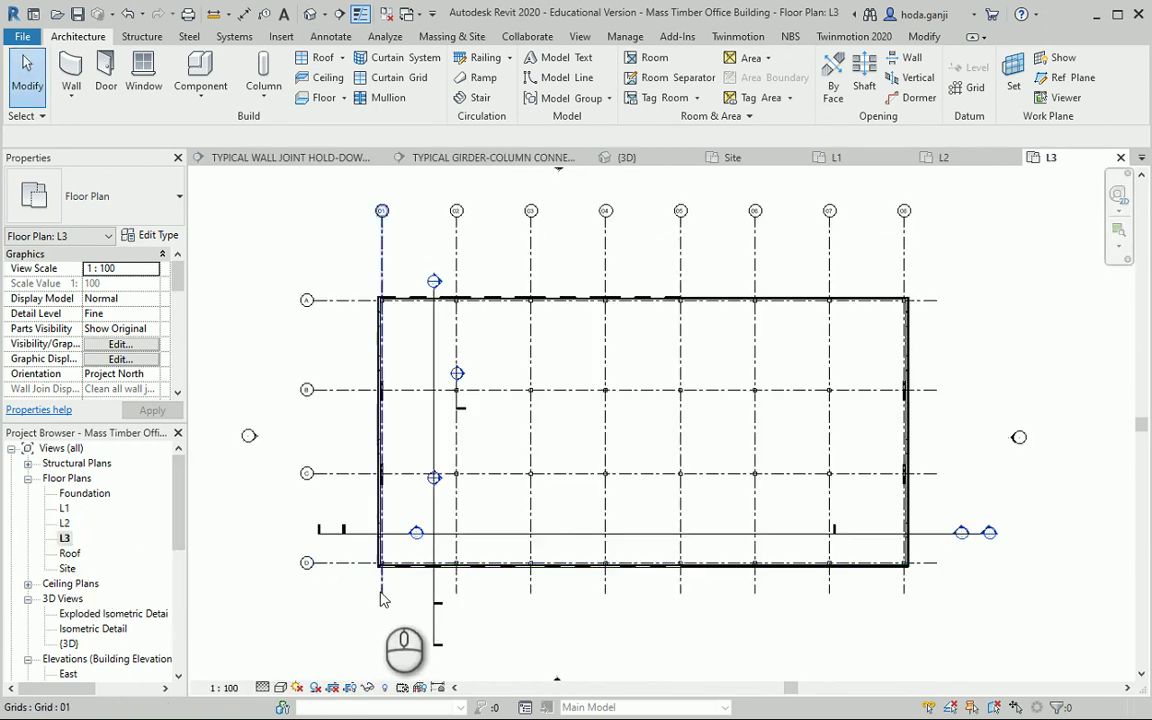
scroll(1028, 283, "up", 2)
left_click(908, 312)
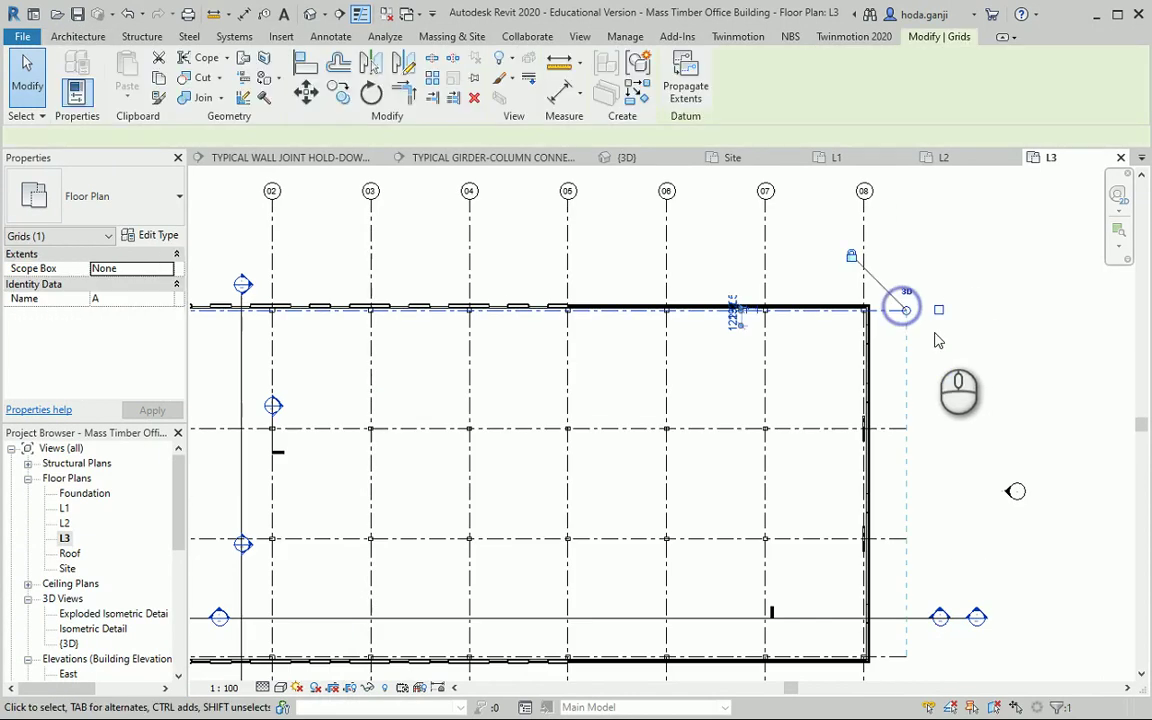
left_click(936, 310)
left_click(906, 428)
left_click(938, 432)
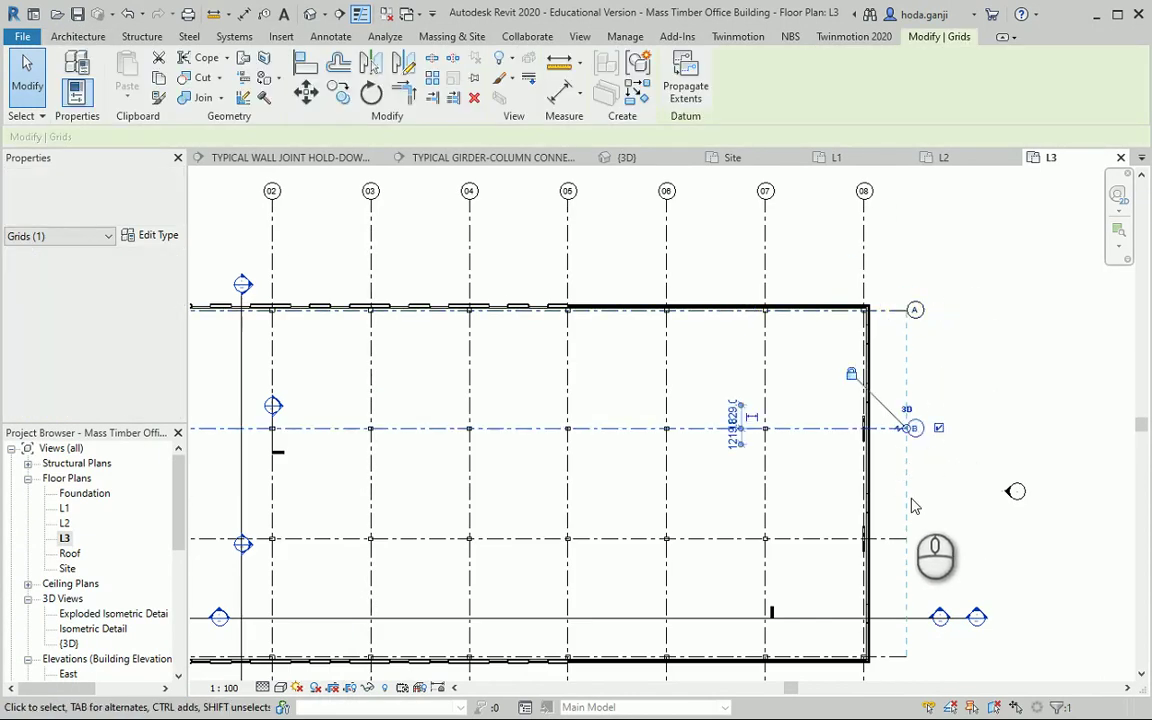
left_click(902, 539)
left_click(938, 541)
left_click(947, 485)
scroll(941, 540, "down", 1)
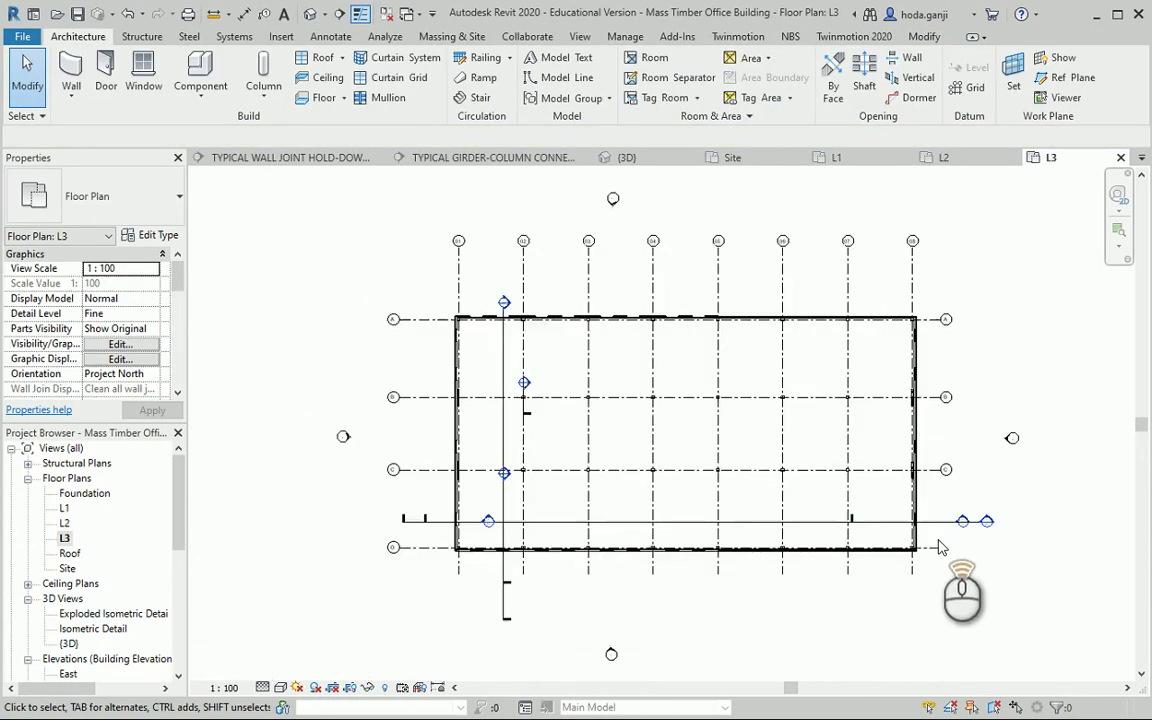
scroll(931, 548, "up", 2)
left_click(936, 555)
left_click(976, 556)
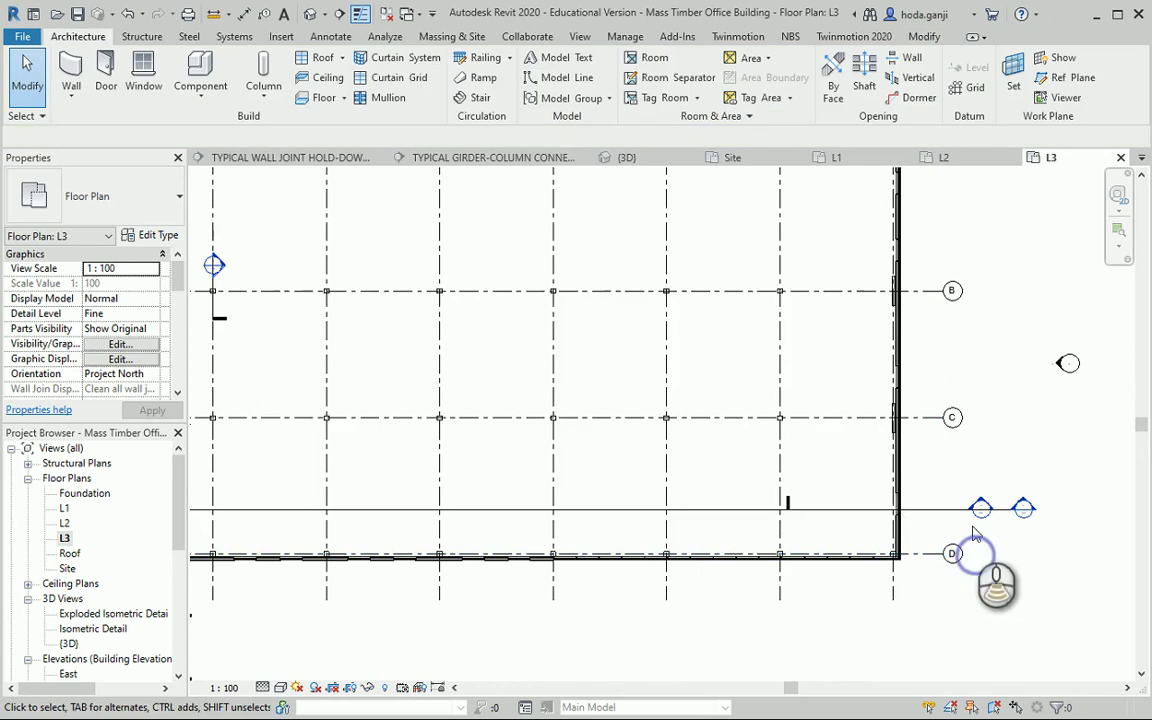
Step: Show the bubbles at the lower ends of grids 01, 02, 03 and 04 in the L3 plan
scroll(700, 612, "down", 2)
scroll(689, 600, "up", 2)
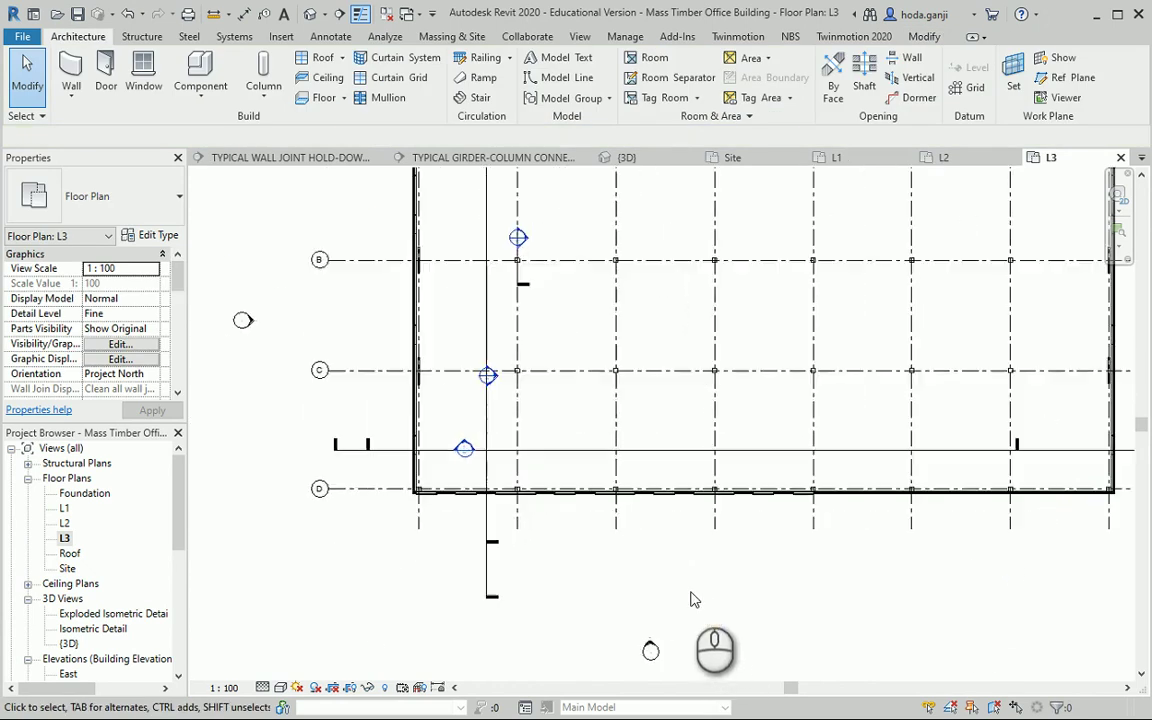
left_click(419, 518)
left_click(418, 561)
left_click(519, 527)
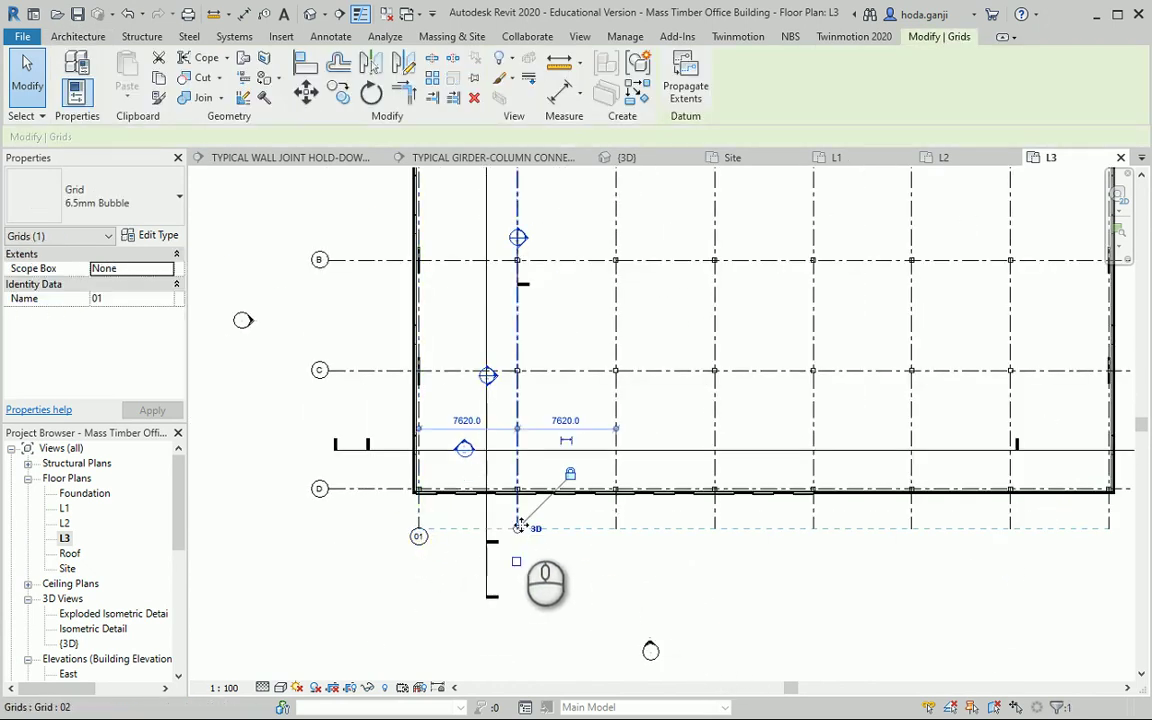
left_click(516, 561)
left_click(616, 528)
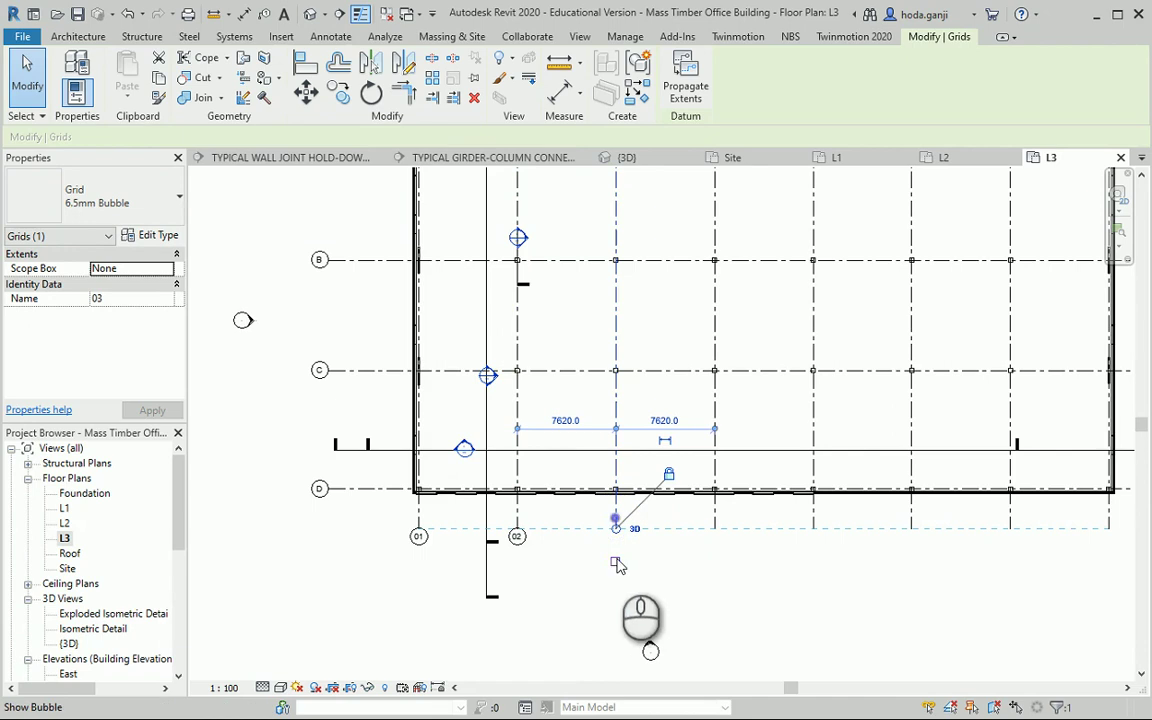
left_click(615, 561)
left_click(714, 528)
left_click(716, 560)
left_click(702, 542)
Step: Show the bubbles at the lower ends of grids 05, 06, 07 and 08 in the L3 plan
scroll(702, 542, "down", 3)
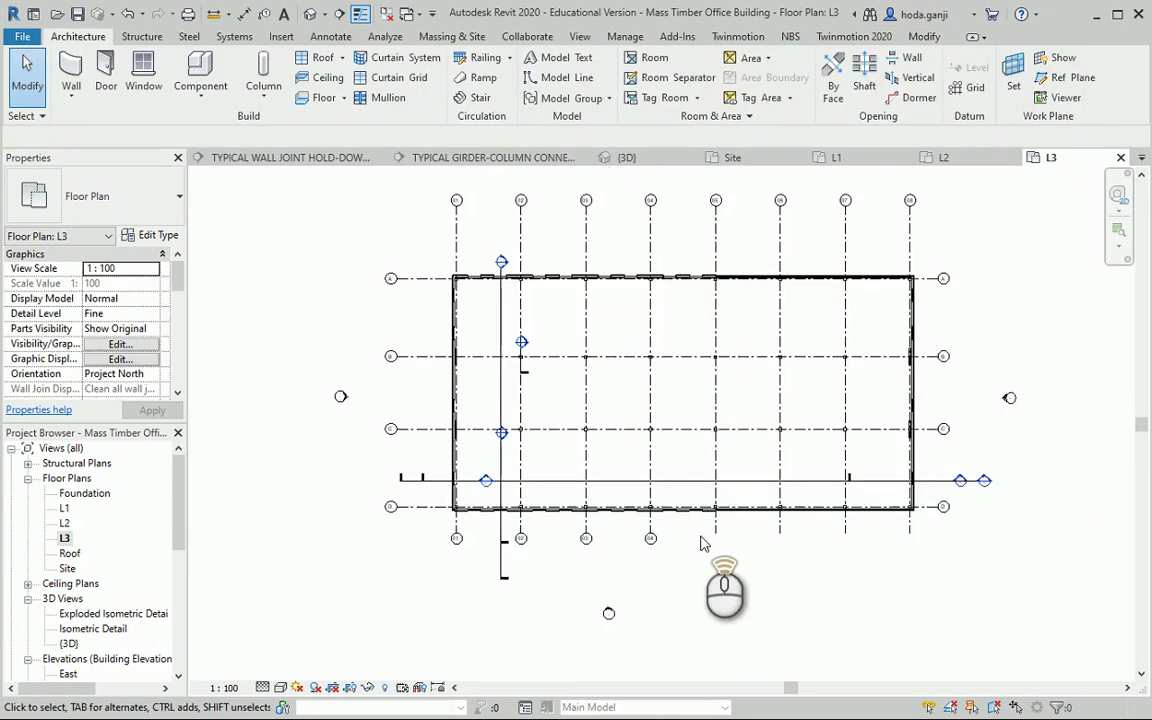
scroll(720, 527, "up", 3)
left_click(722, 532)
left_click(724, 567)
left_click(805, 515)
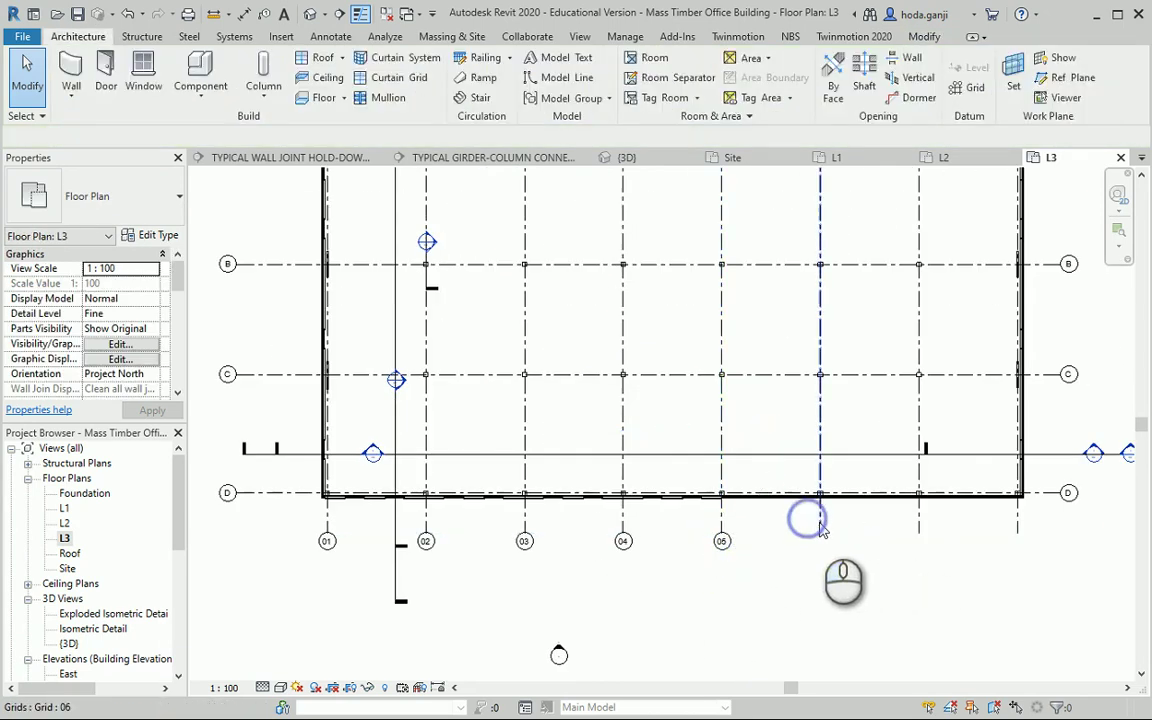
left_click(819, 528)
left_click(820, 566)
left_click(919, 522)
left_click(920, 563)
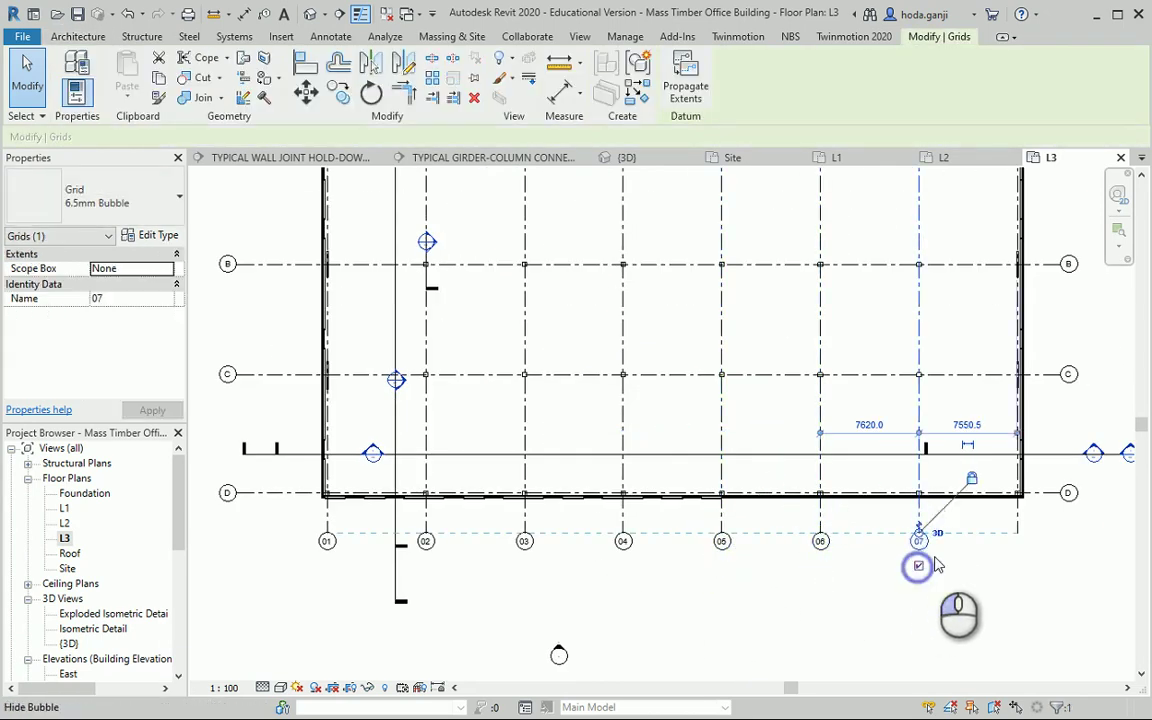
left_click(1018, 518)
left_click(1016, 569)
key("Escape")
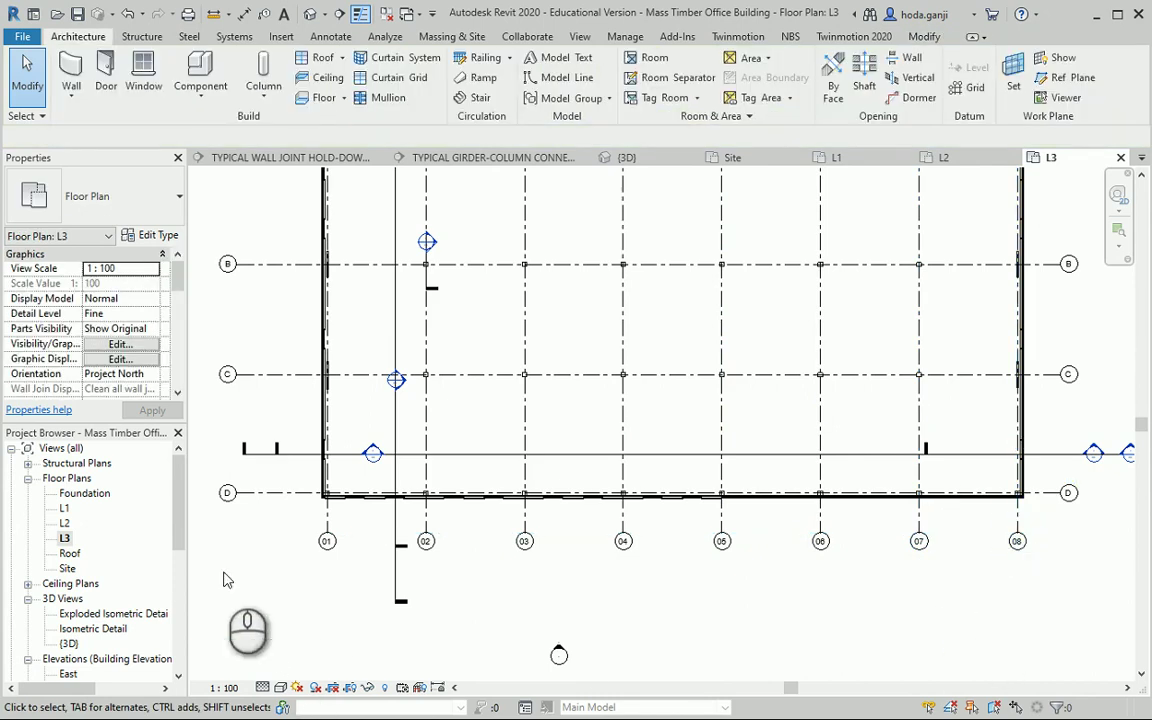
Step: In the Roof floor plan, show the bubbles at the lower ends of grids 01, 02, 03 and 04
left_click(68, 553)
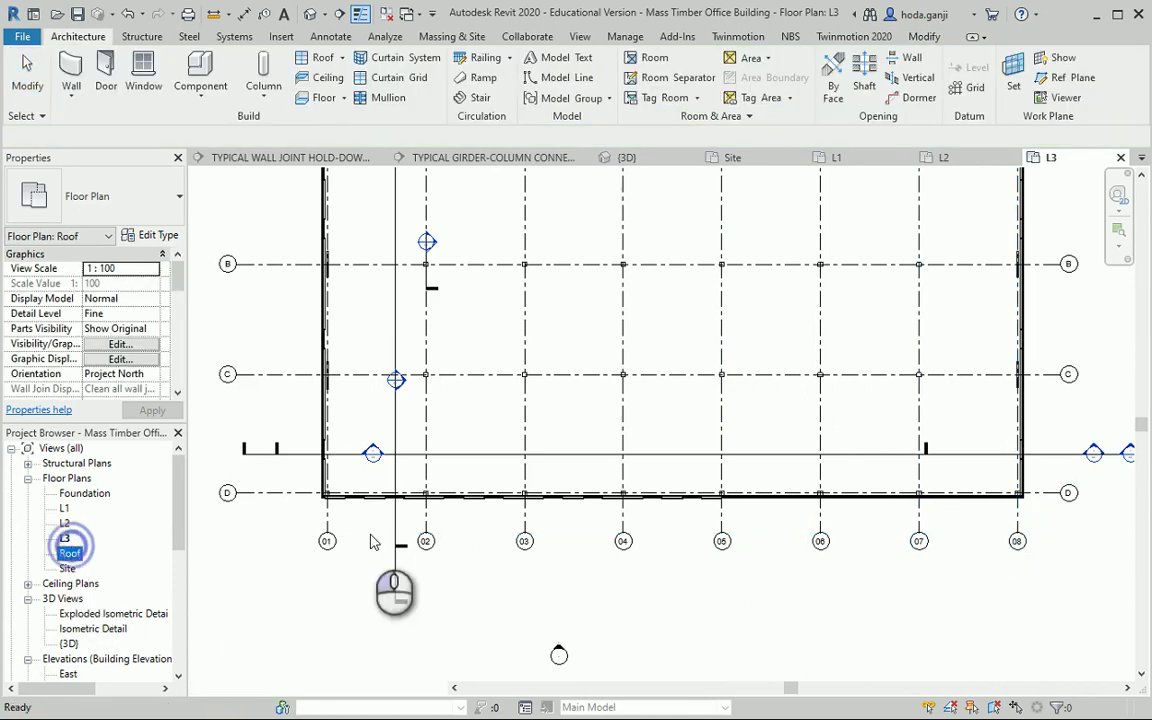
scroll(400, 548, "down", 3)
scroll(350, 545, "up", 2)
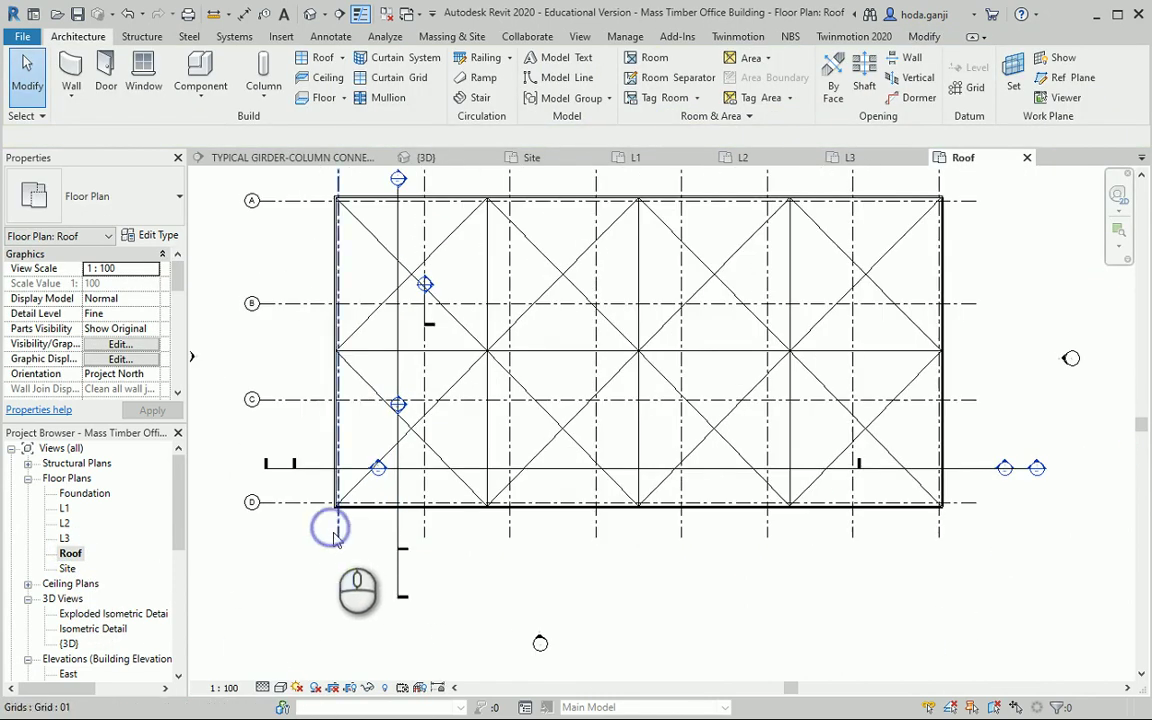
left_click(335, 537)
left_click(334, 553)
left_click(424, 530)
left_click(423, 565)
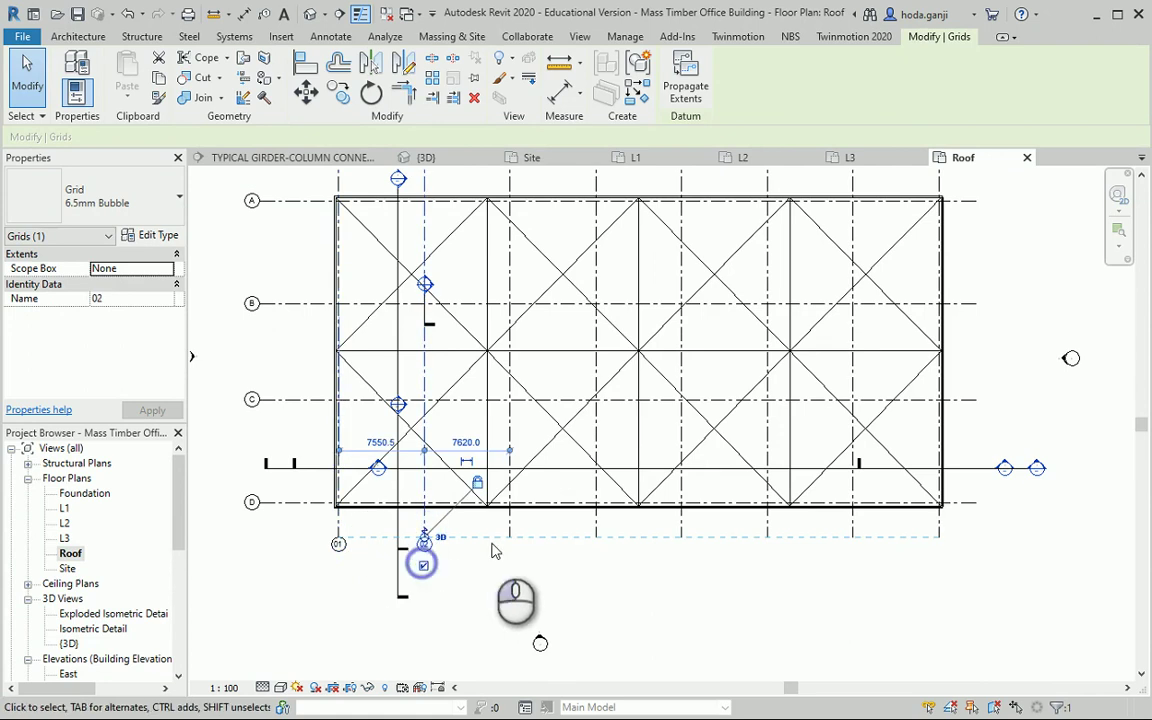
left_click(510, 533)
left_click(509, 565)
left_click(596, 533)
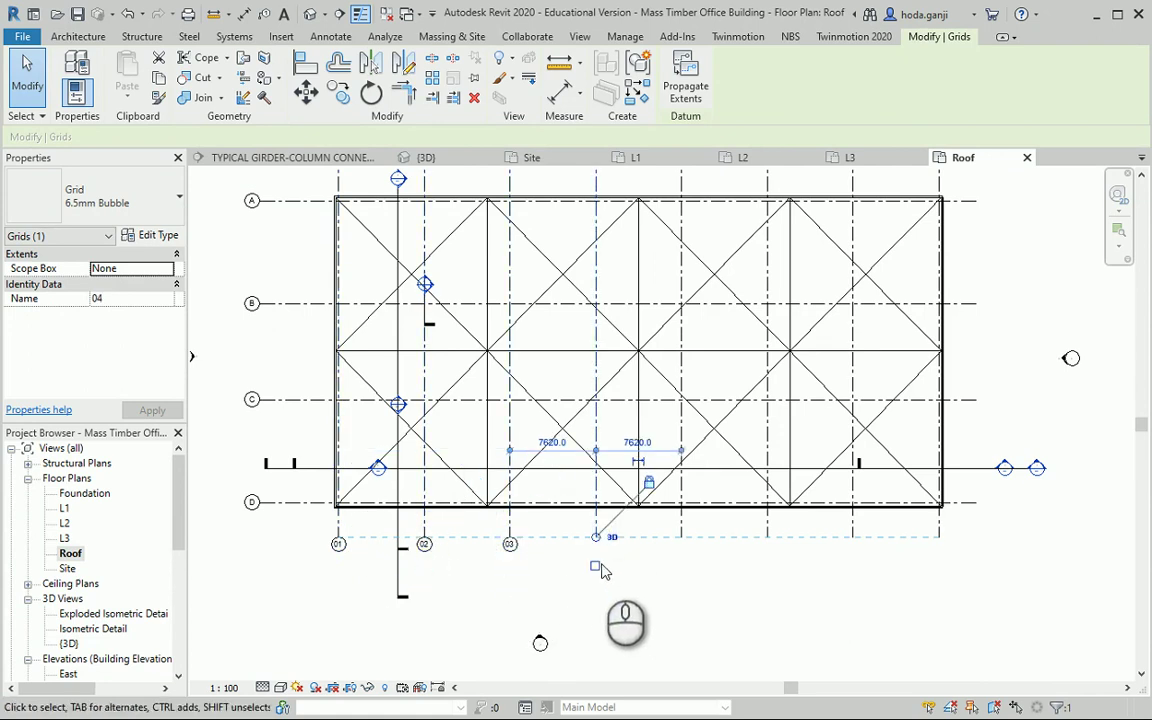
left_click(595, 567)
Step: Show the bubbles at the lower ends of grids 05, 06, 07 and 08 in the Roof plan
left_click(681, 533)
left_click(681, 565)
left_click(770, 528)
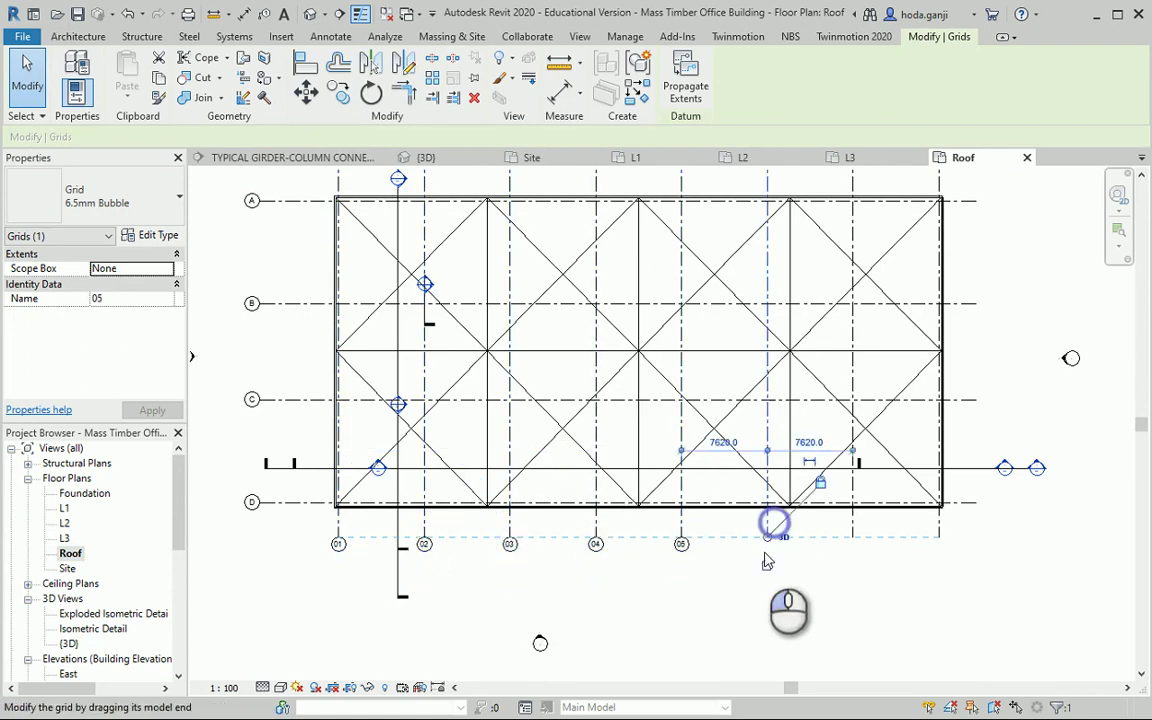
left_click(767, 564)
left_click(852, 535)
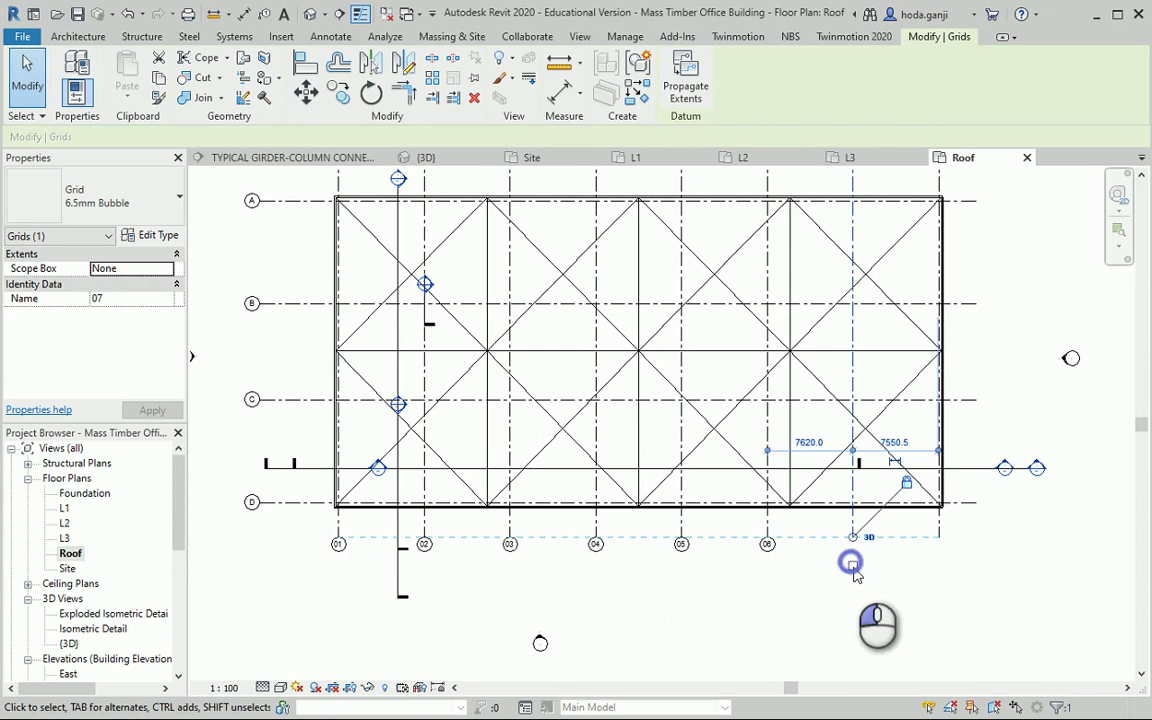
left_click(940, 537)
left_click(940, 565)
left_click(874, 612)
Step: Show the bubbles at the right-hand ends of grids A, B, C and D in the Roof plan
scroll(918, 317, "down", 2)
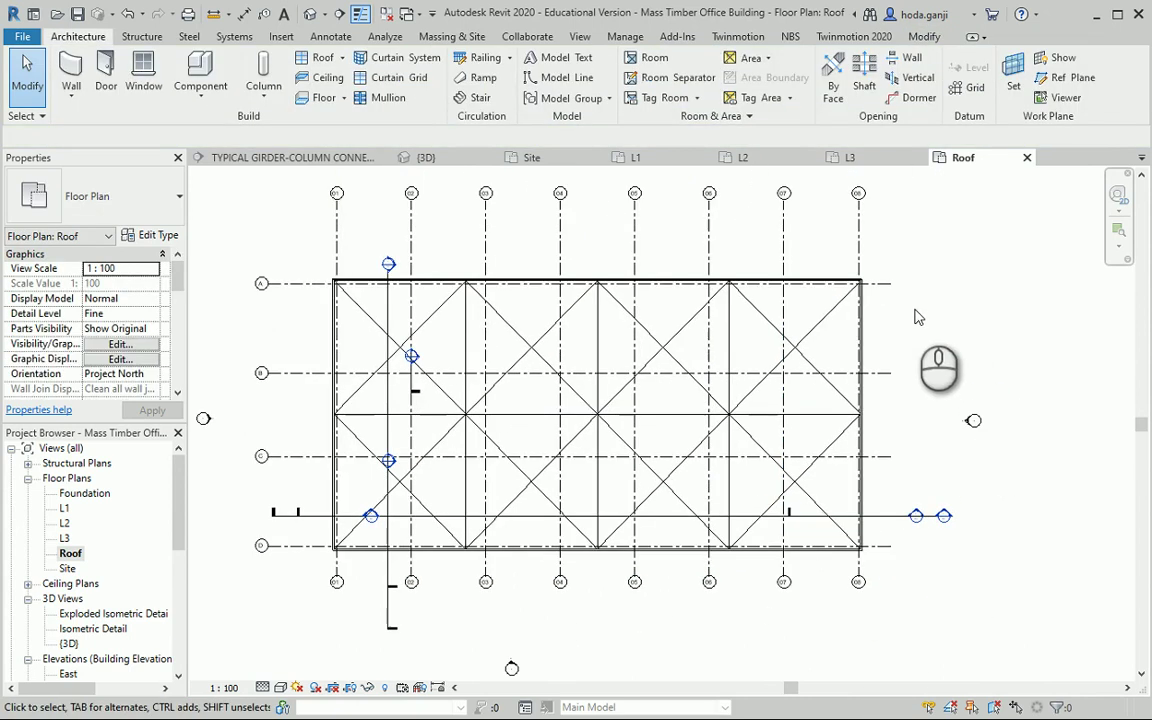
left_click(905, 288)
left_click(914, 284)
left_click(905, 372)
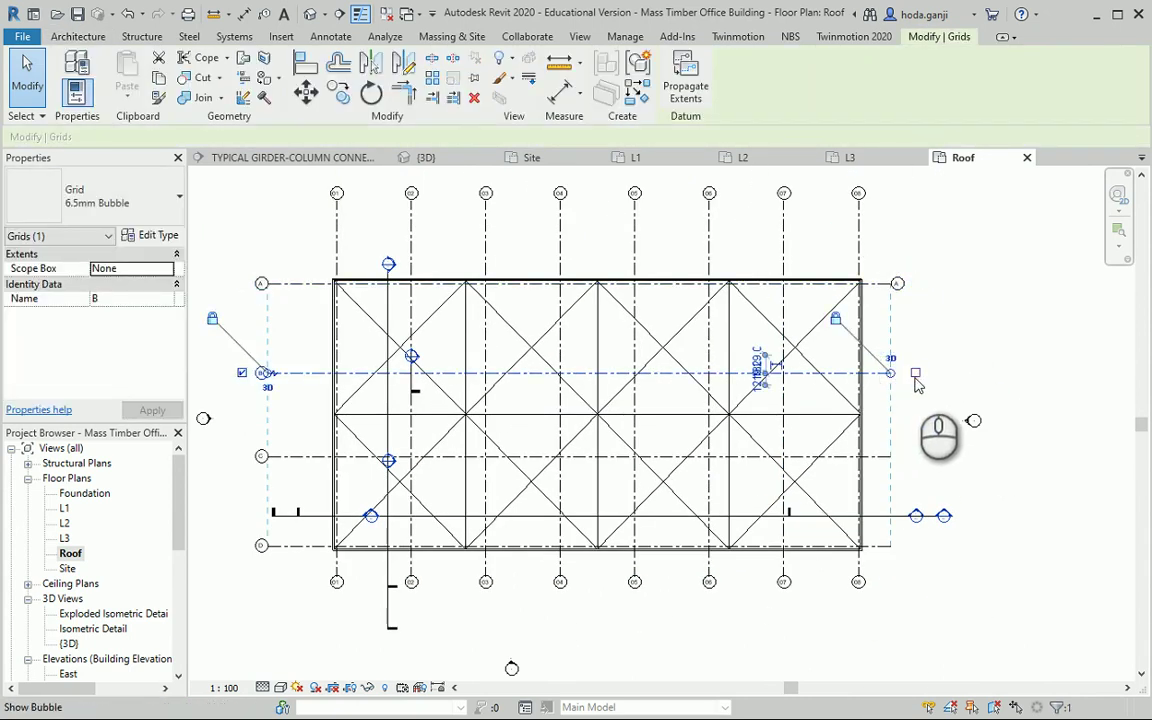
left_click(915, 375)
left_click(884, 458)
left_click(912, 457)
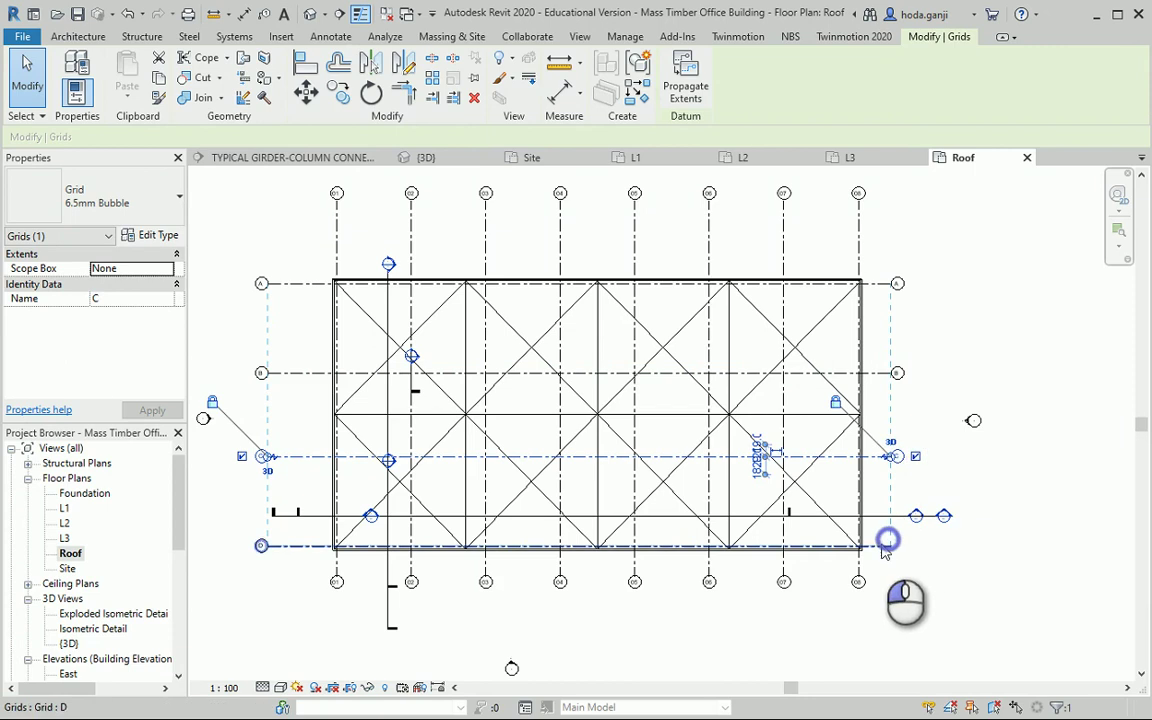
left_click(925, 560)
scroll(930, 550, "down", 1)
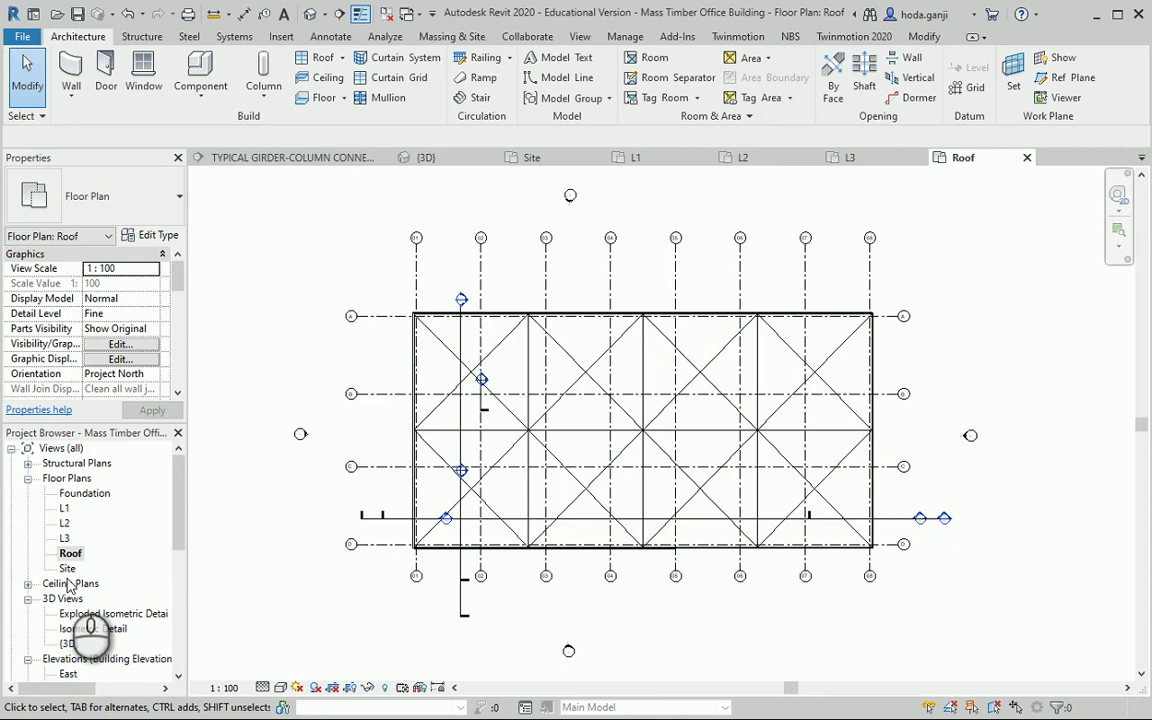
Step: Create a new sheet with the A3 metric titleblock, loading that family from the library's Titleblocks folder
scroll(68, 588, "down", 7)
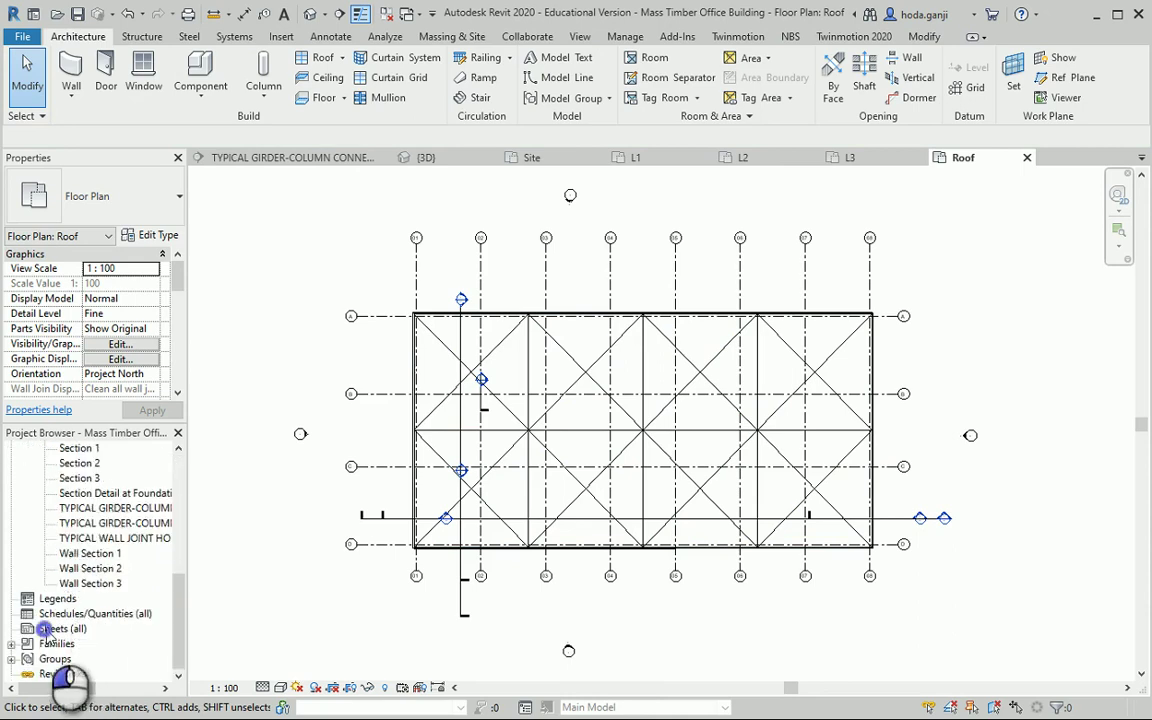
left_click(45, 630)
right_click(45, 630)
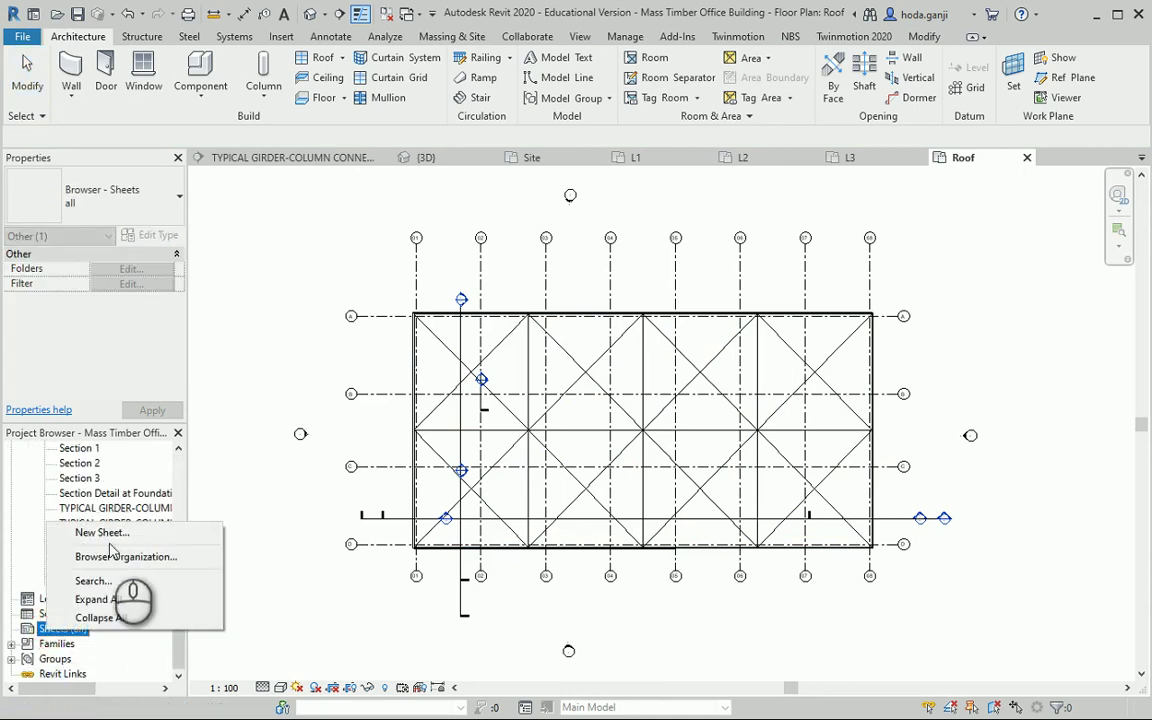
left_click(105, 532)
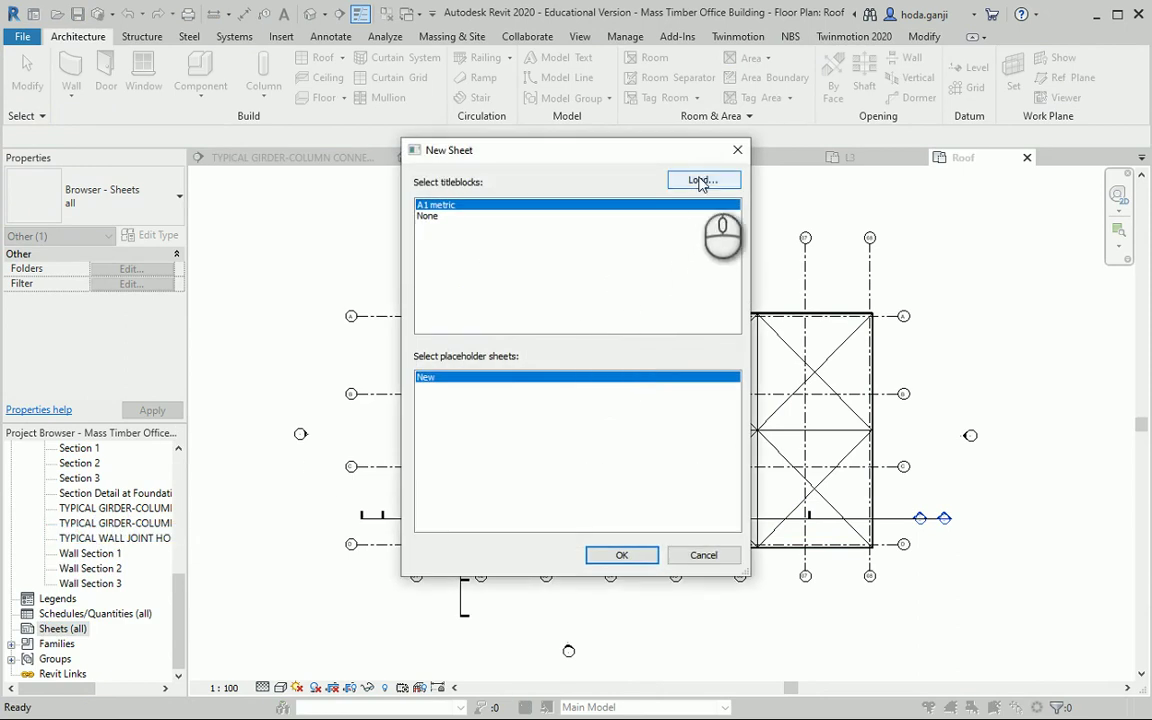
left_click(700, 180)
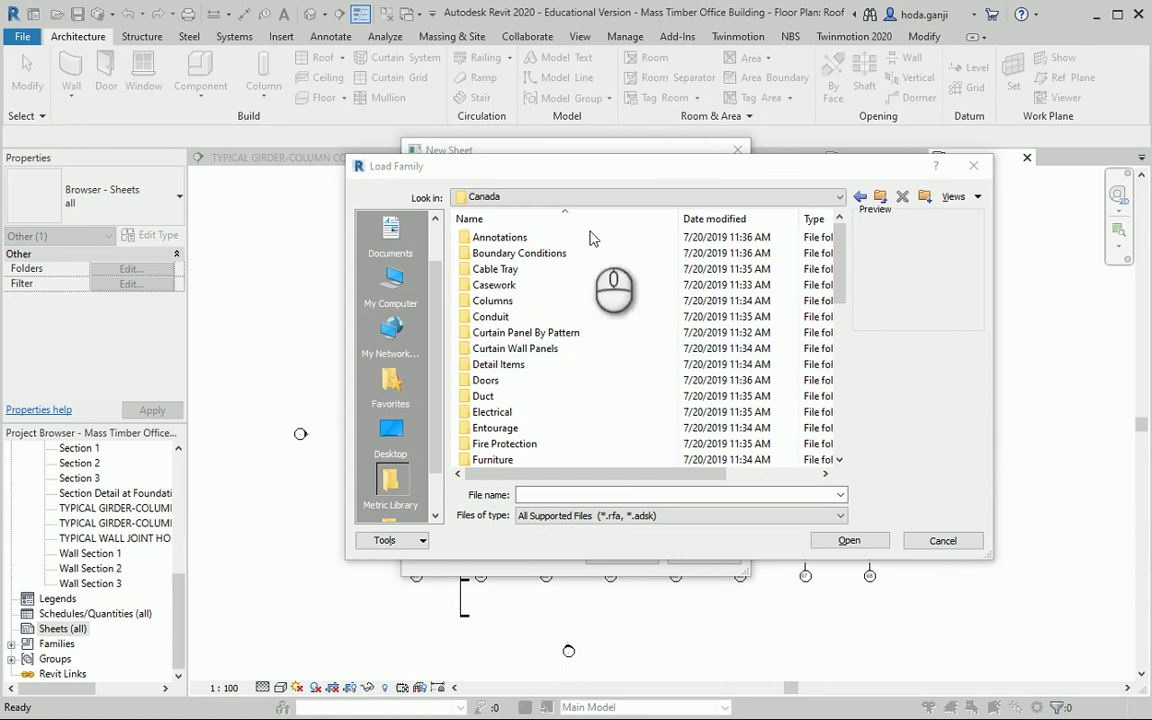
scroll(562, 352, "down", 2)
scroll(562, 352, "down", 5)
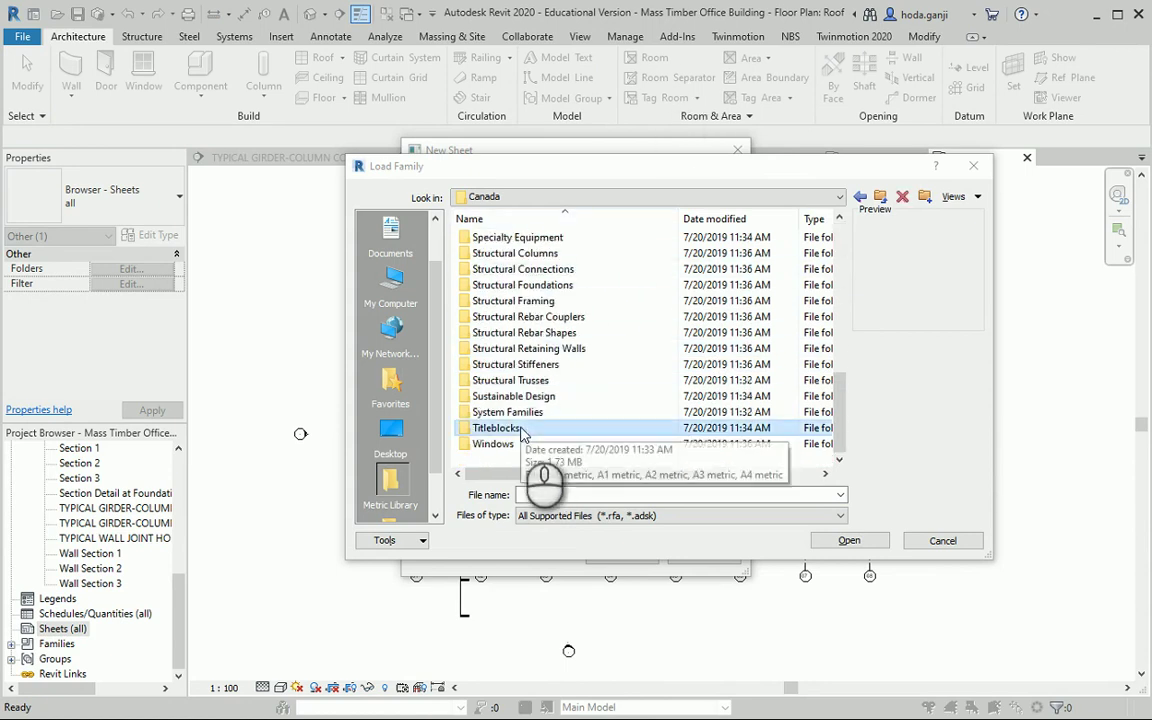
double_click(528, 427)
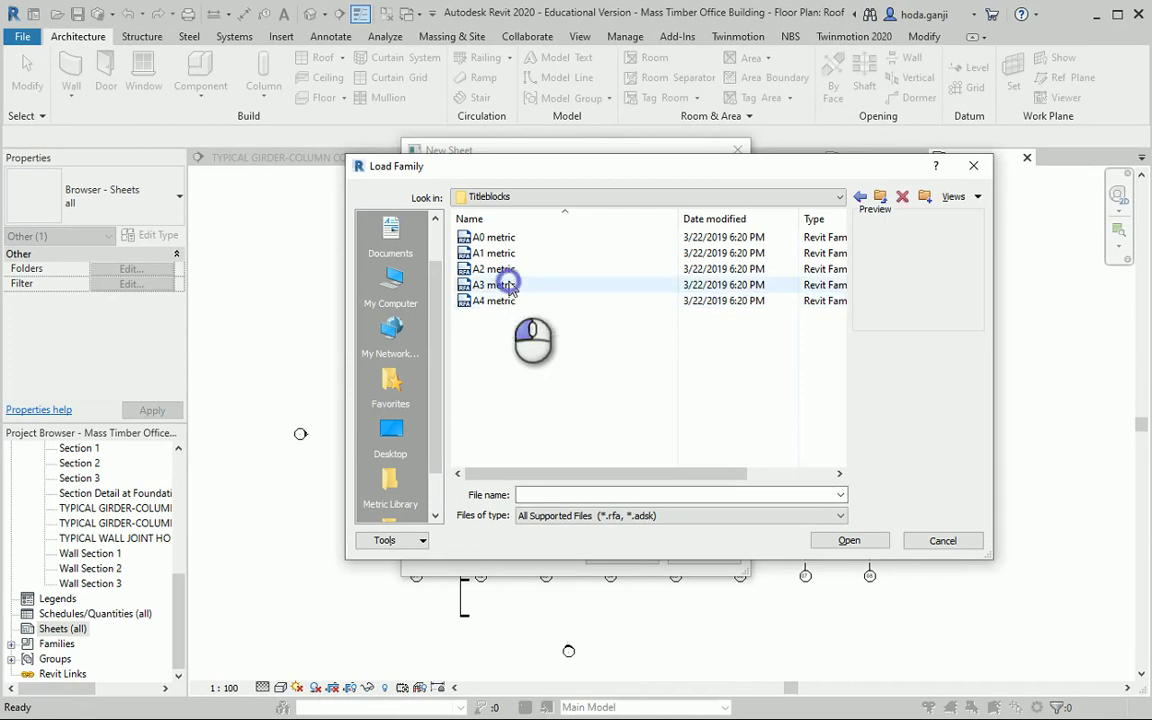
left_click(508, 286)
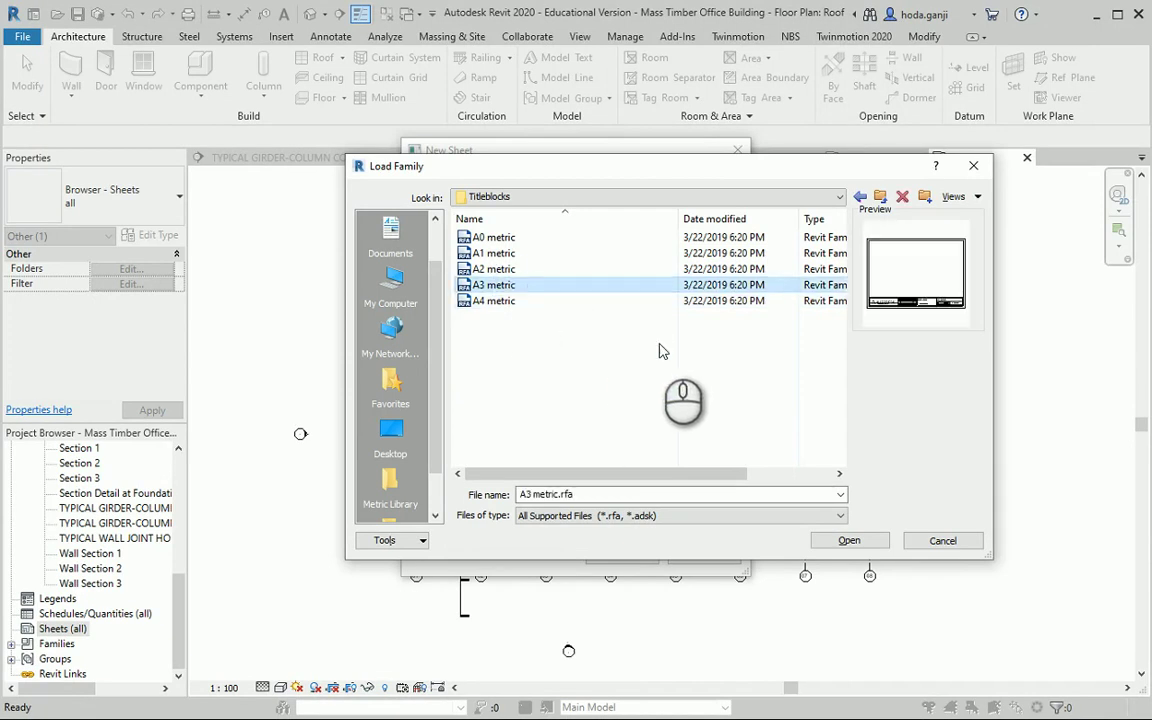
left_click(850, 542)
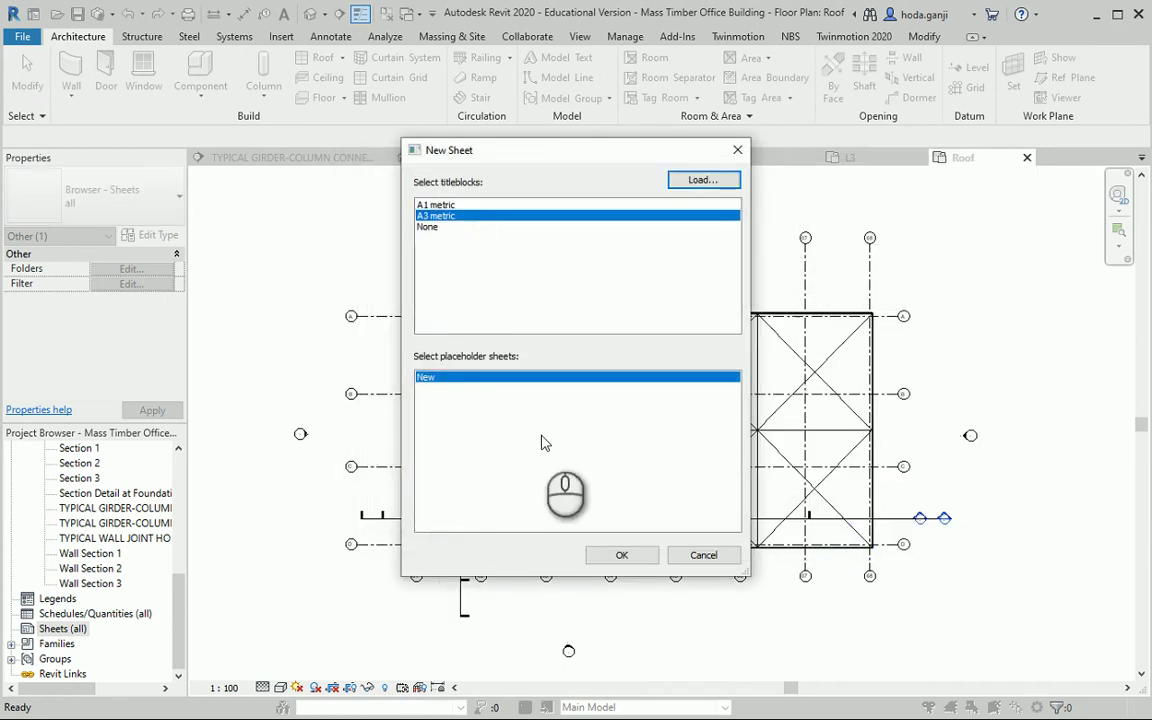
left_click(615, 554)
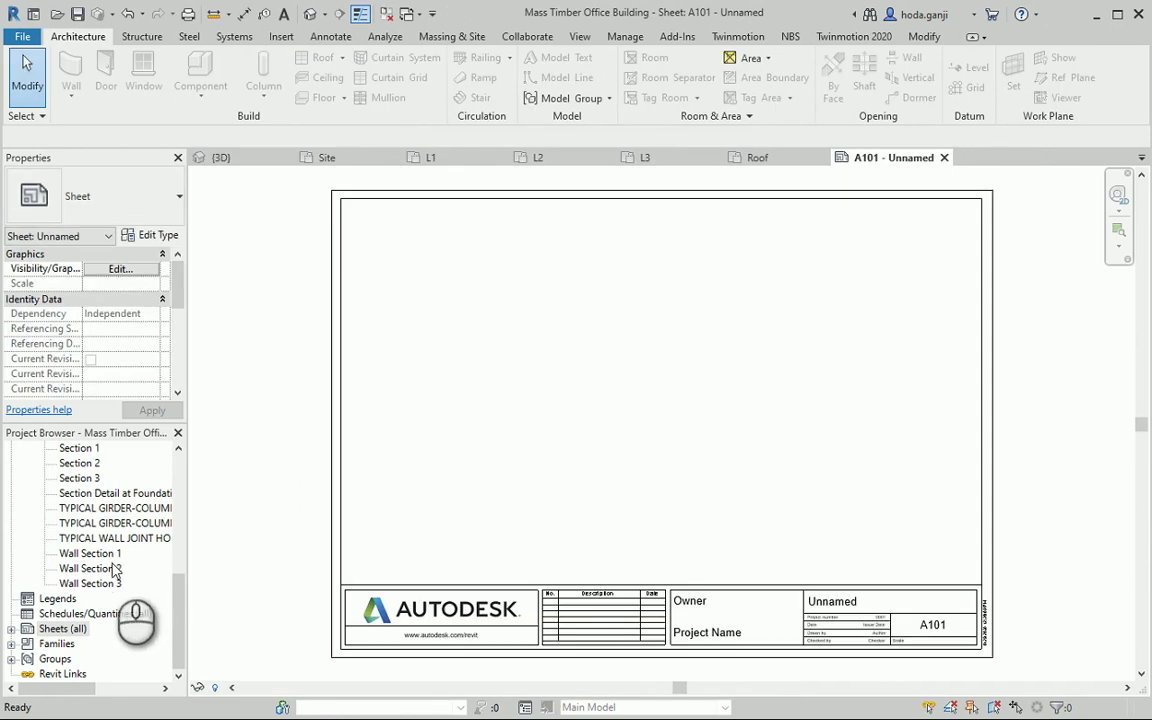
Step: Try placing the L1 floor plan view on the A3 sheet A101, centred over its drawing area
scroll(82, 585, "up", 10)
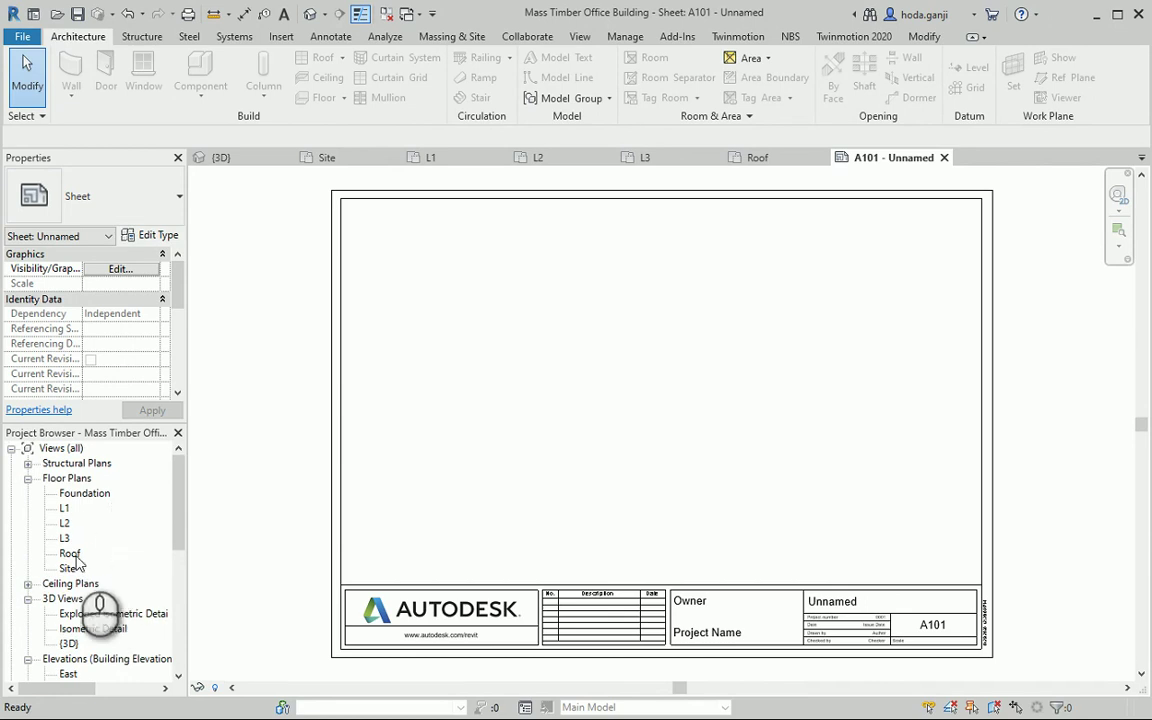
left_click(70, 567)
left_click(64, 508)
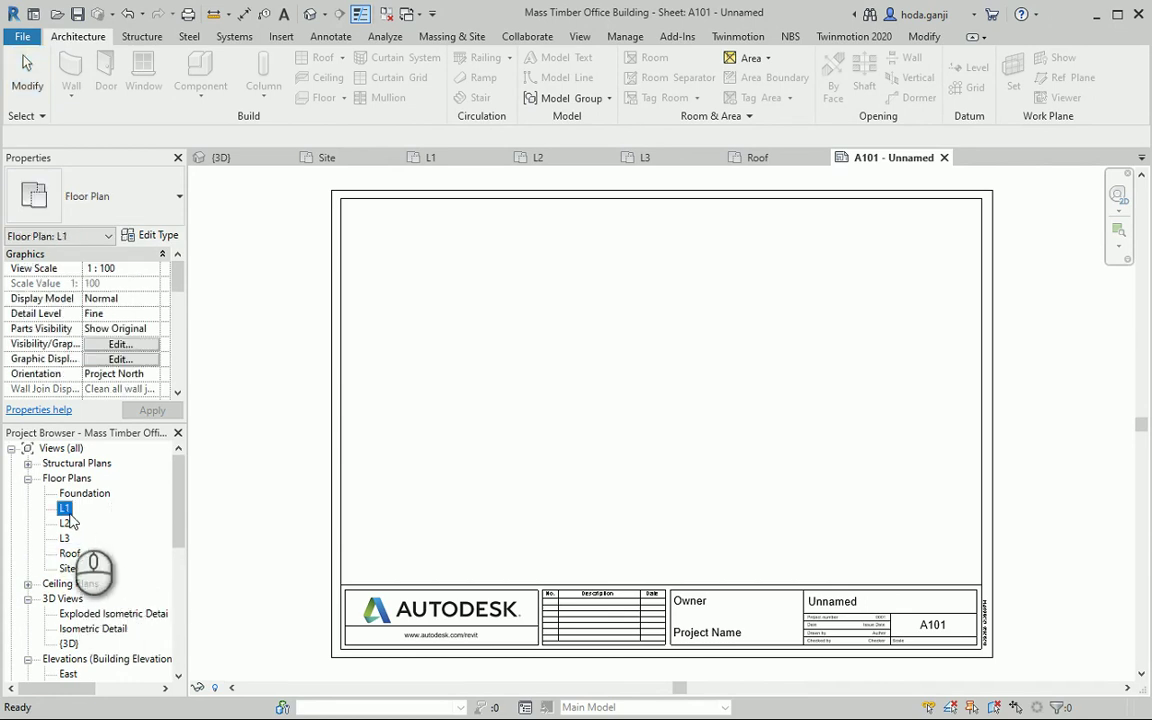
left_click_drag(64, 510, 604, 437)
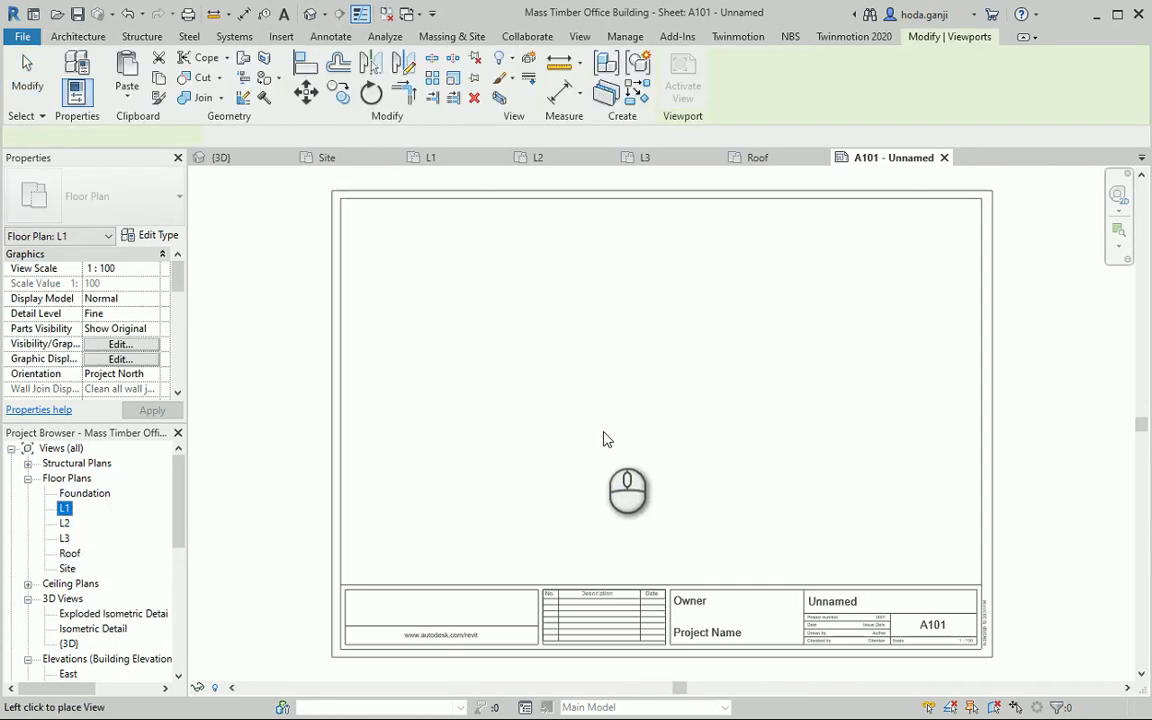
scroll(588, 452, "down", 5)
left_click(609, 434)
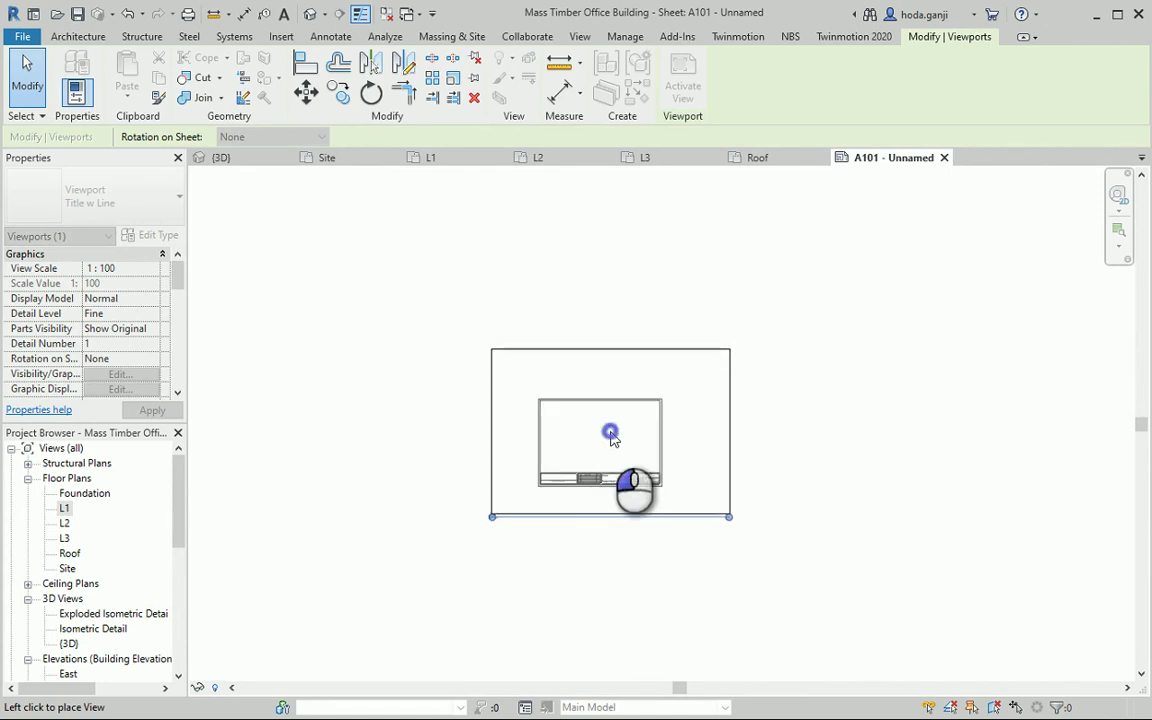
Step: Examine how the placed L1 plan fits the sheet and compare it with the plan pages in the Adobe Acrobat Reader PDF
scroll(608, 453, "up", 3)
scroll(608, 453, "up", 2)
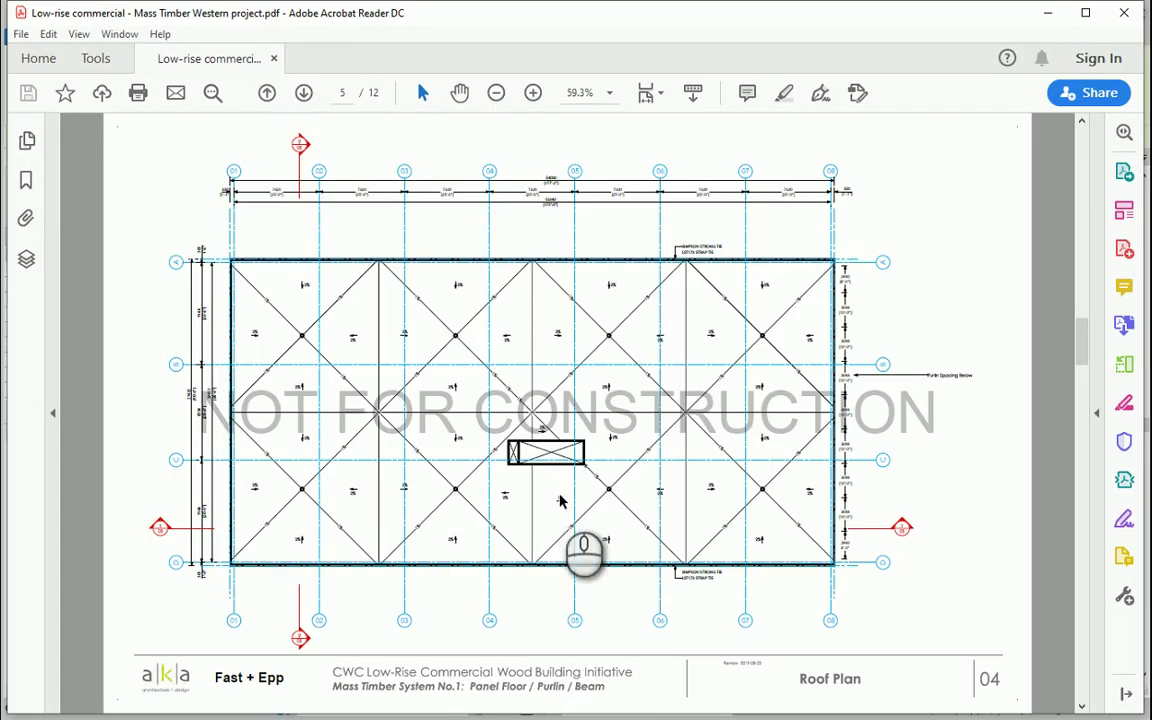
scroll(610, 632, "up", 15)
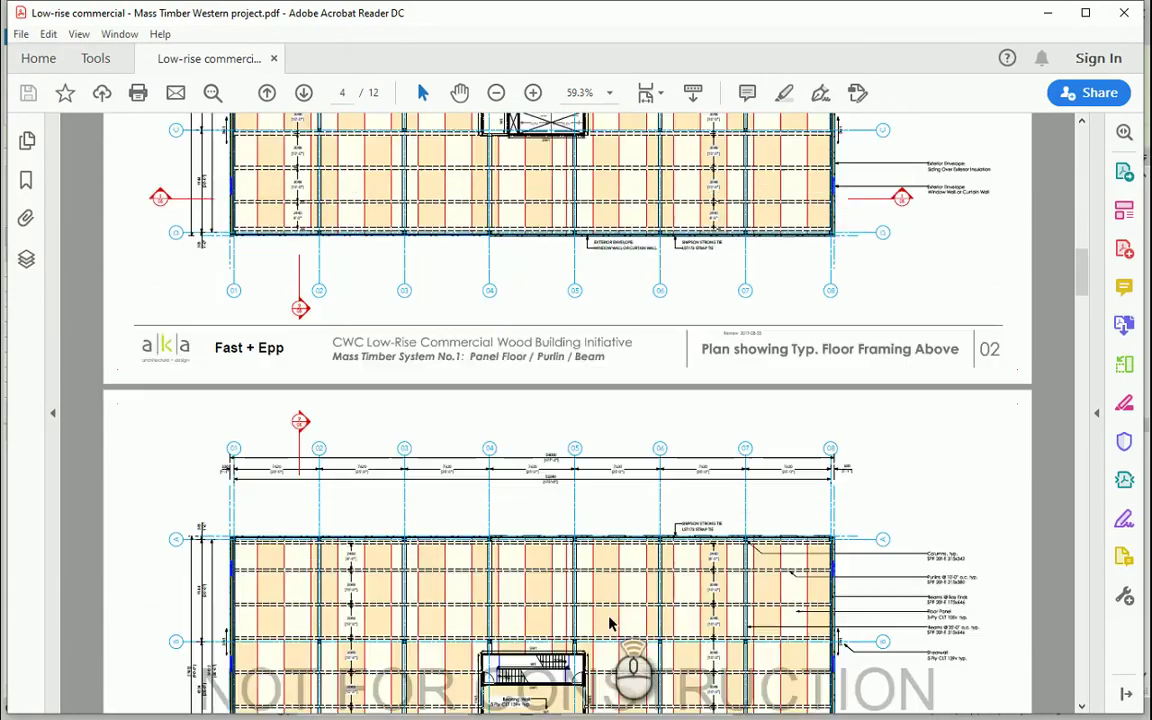
scroll(610, 621, "up", 1)
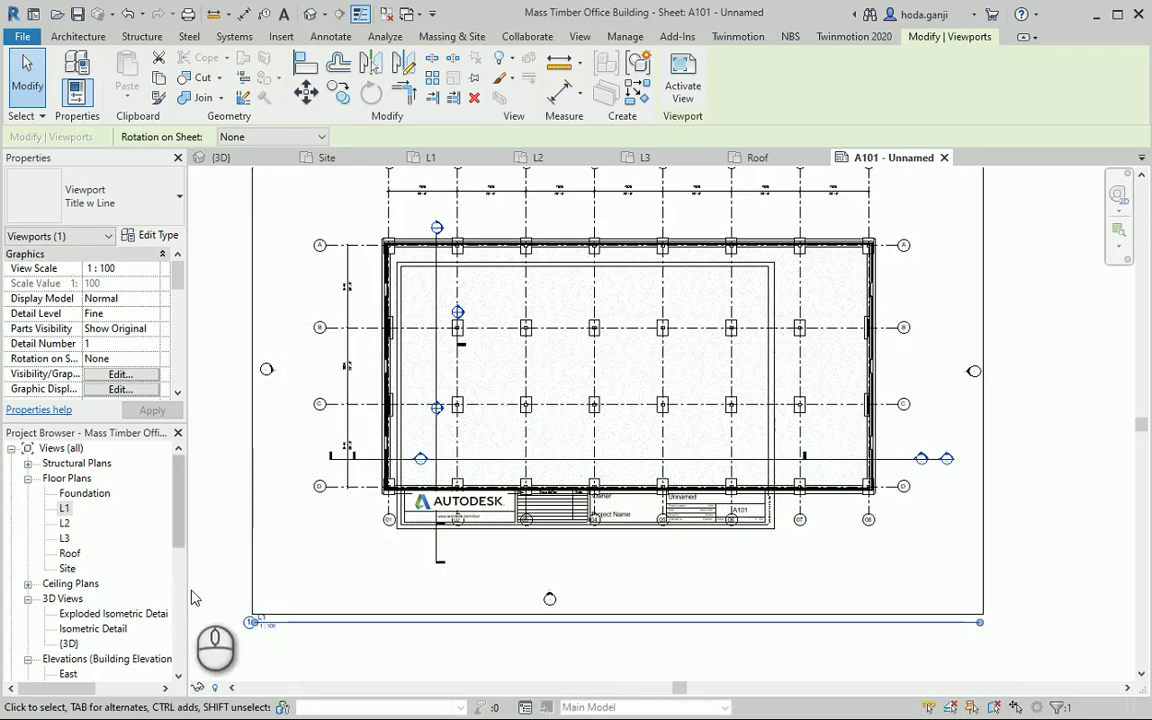
Step: Back in Revit, create a second sheet with the A2 metric titleblock, loading that family from the Titleblocks folder
scroll(105, 583, "down", 1)
scroll(105, 583, "down", 8)
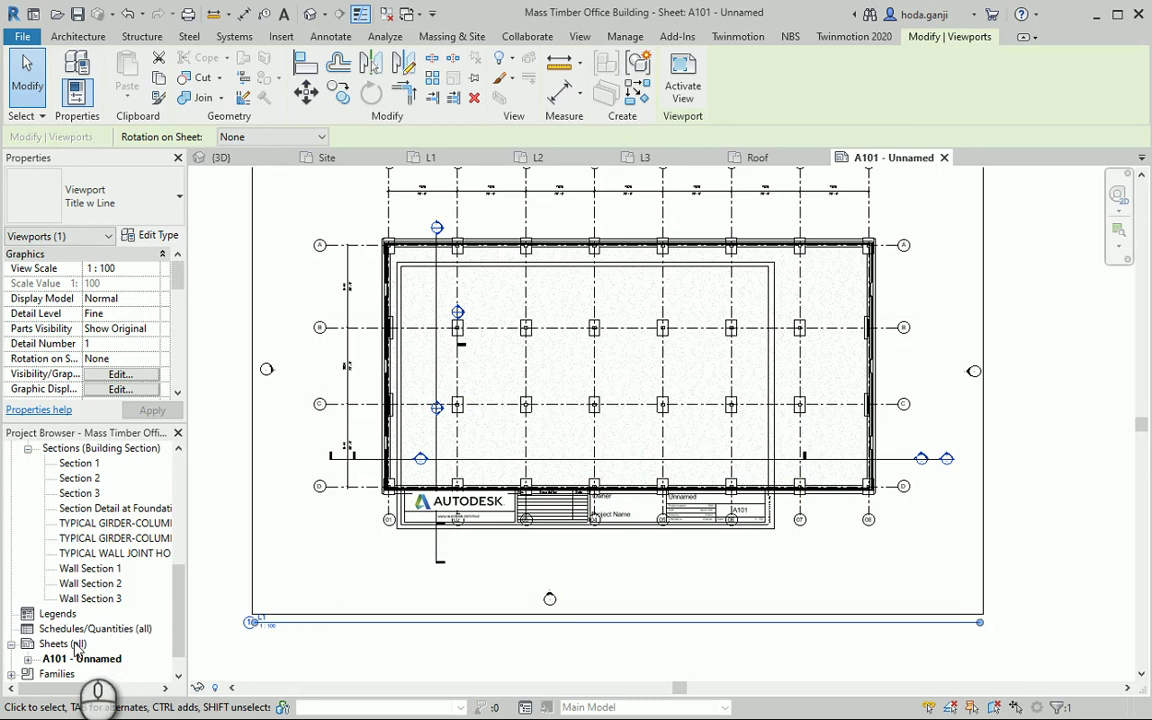
right_click(78, 645)
left_click(147, 507)
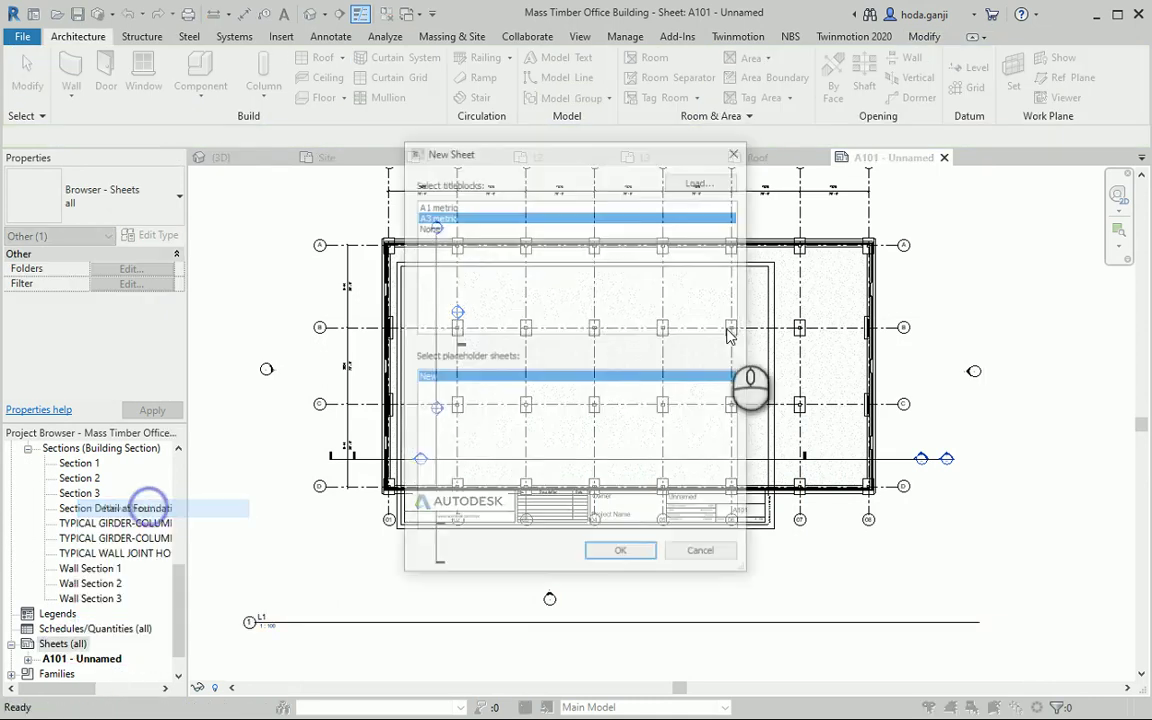
left_click(697, 183)
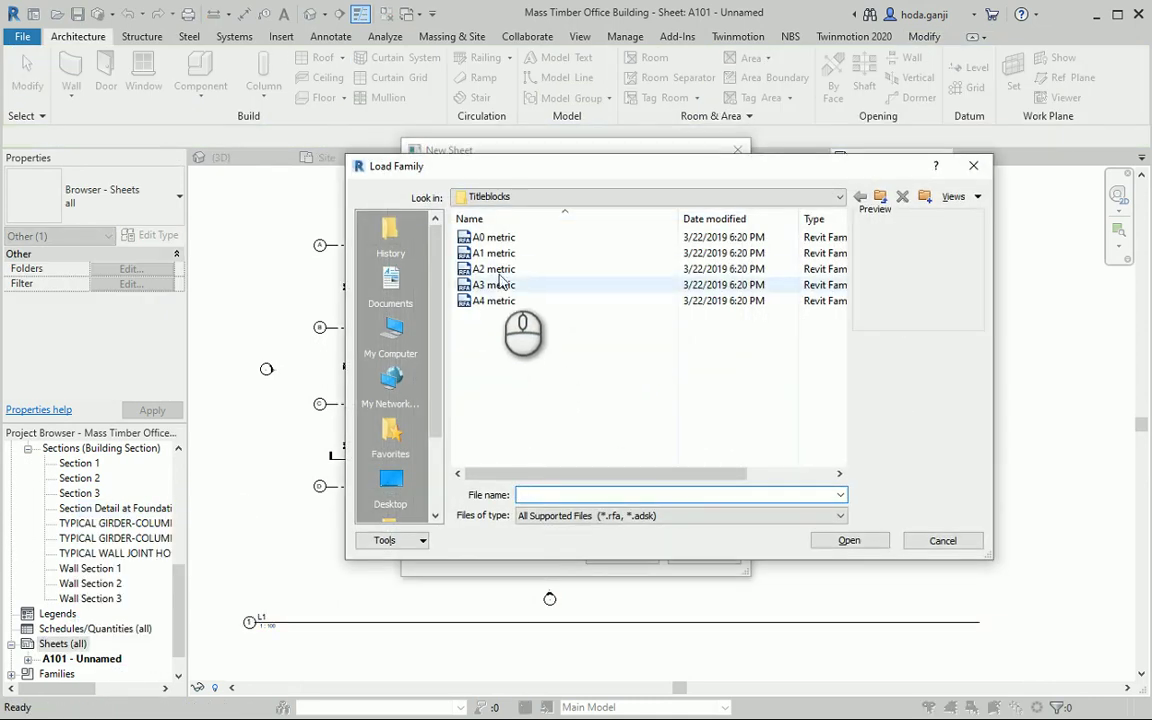
left_click(494, 285)
left_click(849, 540)
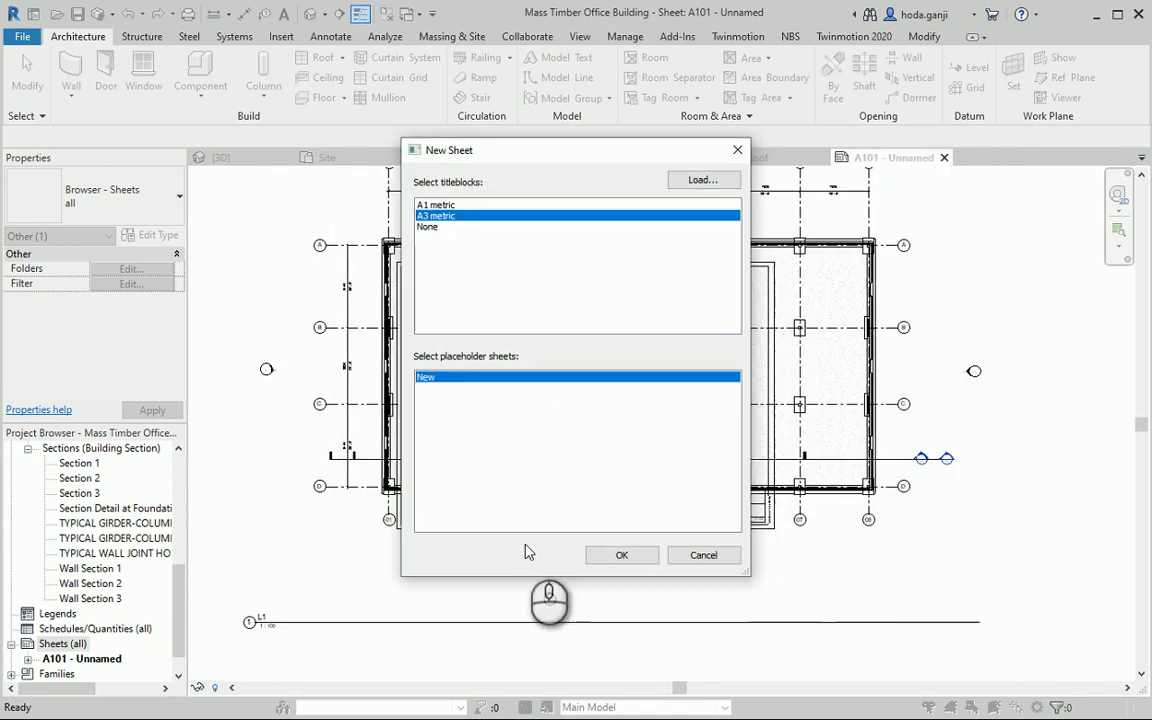
left_click(607, 553)
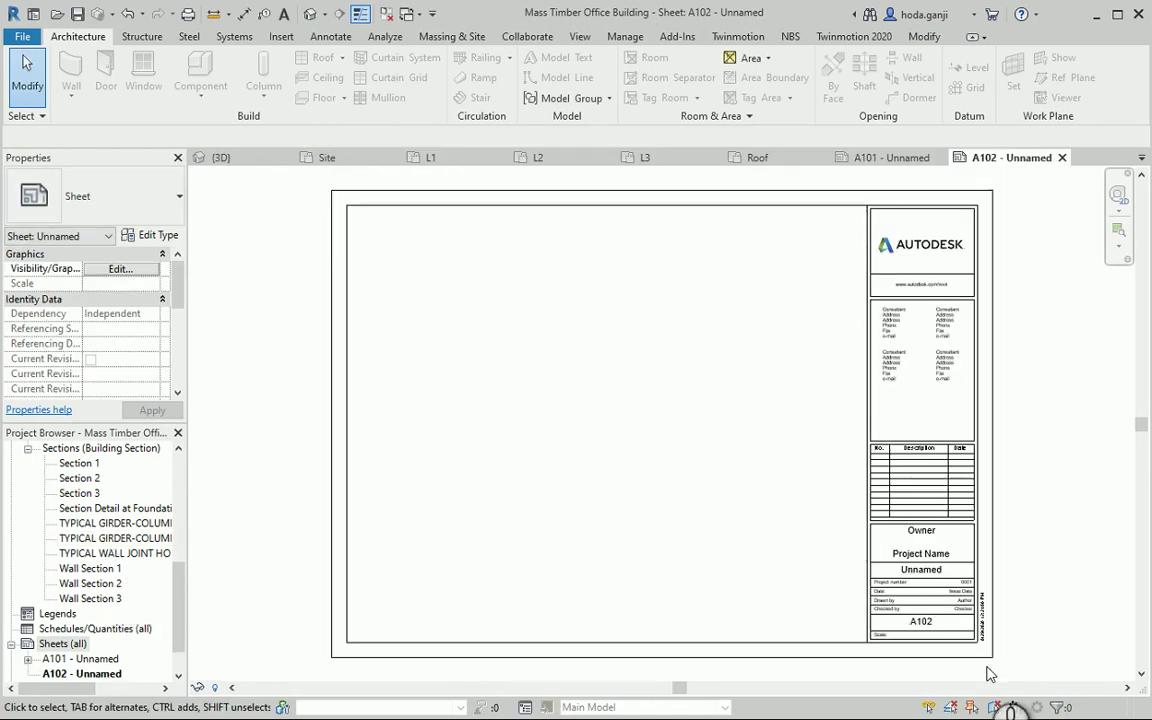
Step: Delete the A3 sheet A101 from the project
scroll(90, 560, "down", 1)
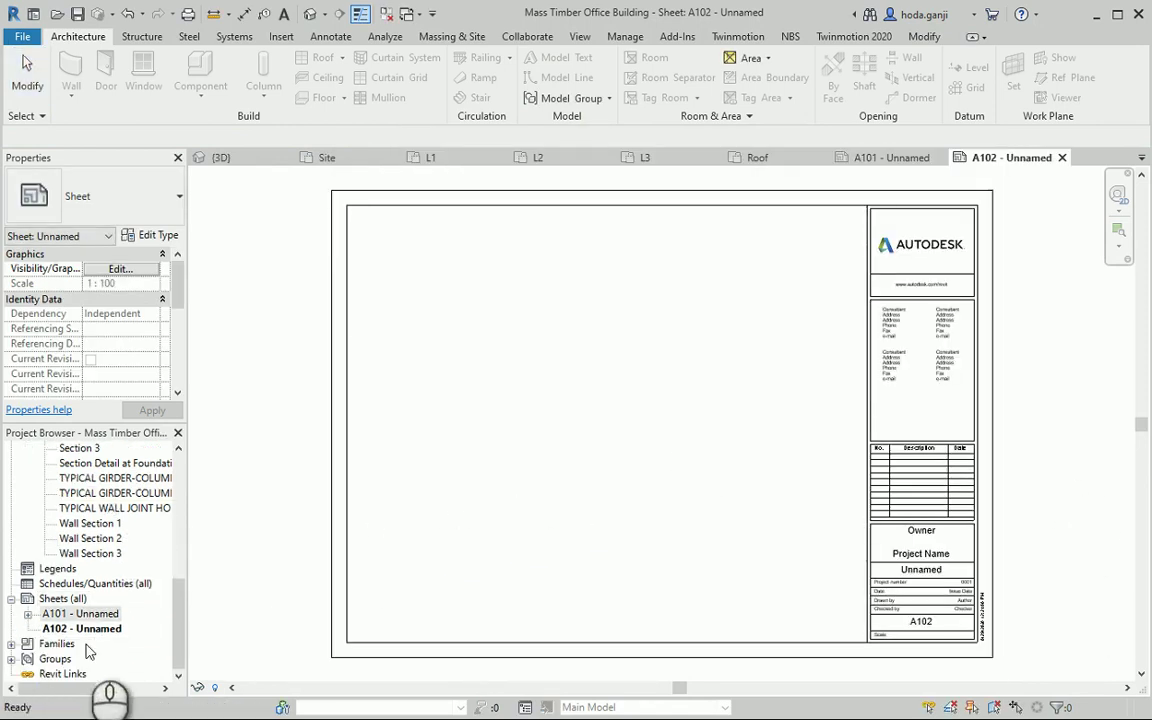
right_click(84, 614)
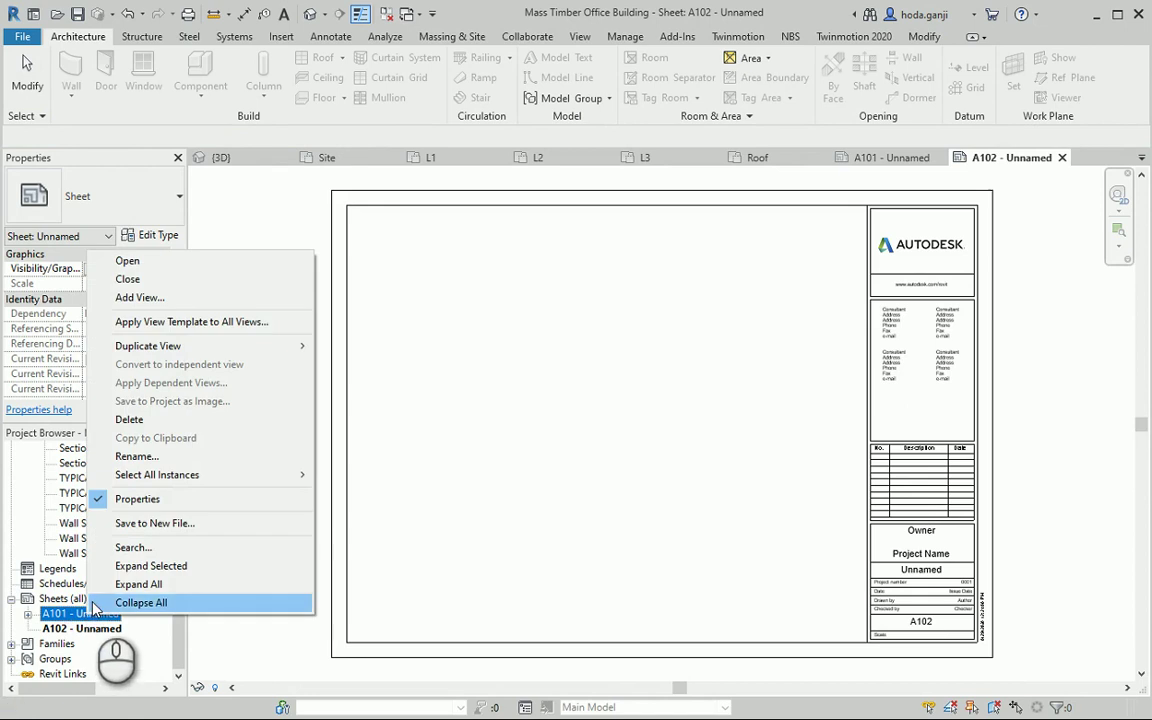
left_click(129, 419)
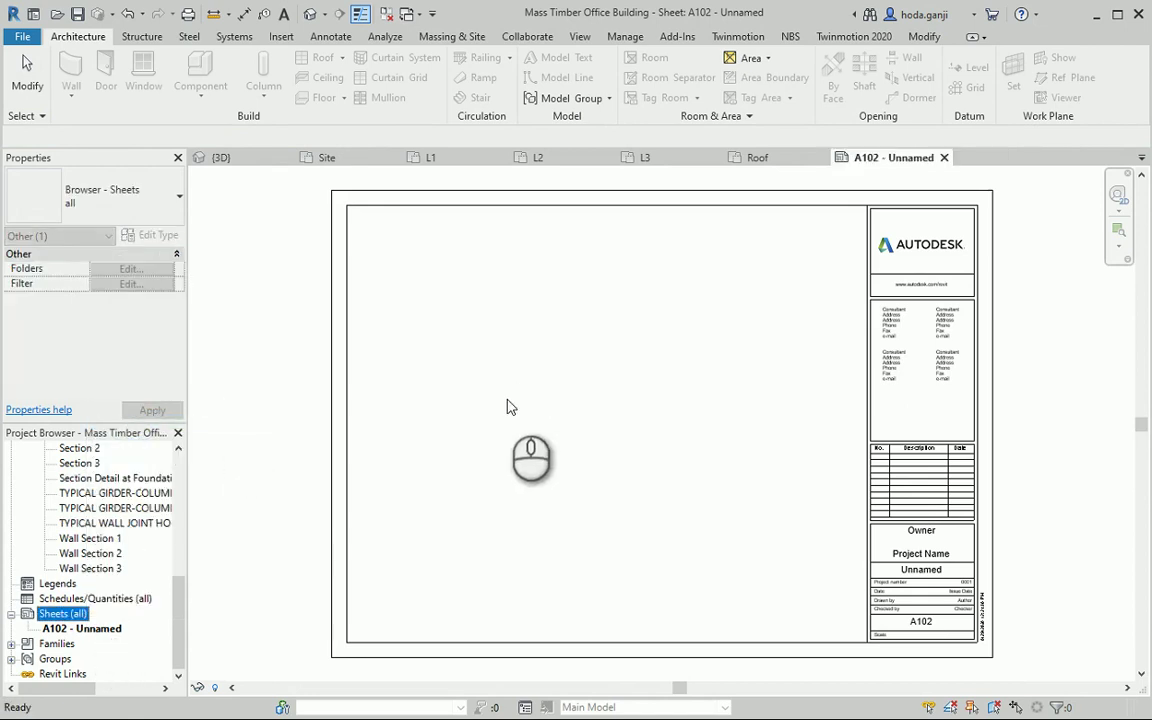
Step: Try placing the L1 floor plan view on the A2 sheet A102
left_click(78, 628)
scroll(60, 575, "up", 10)
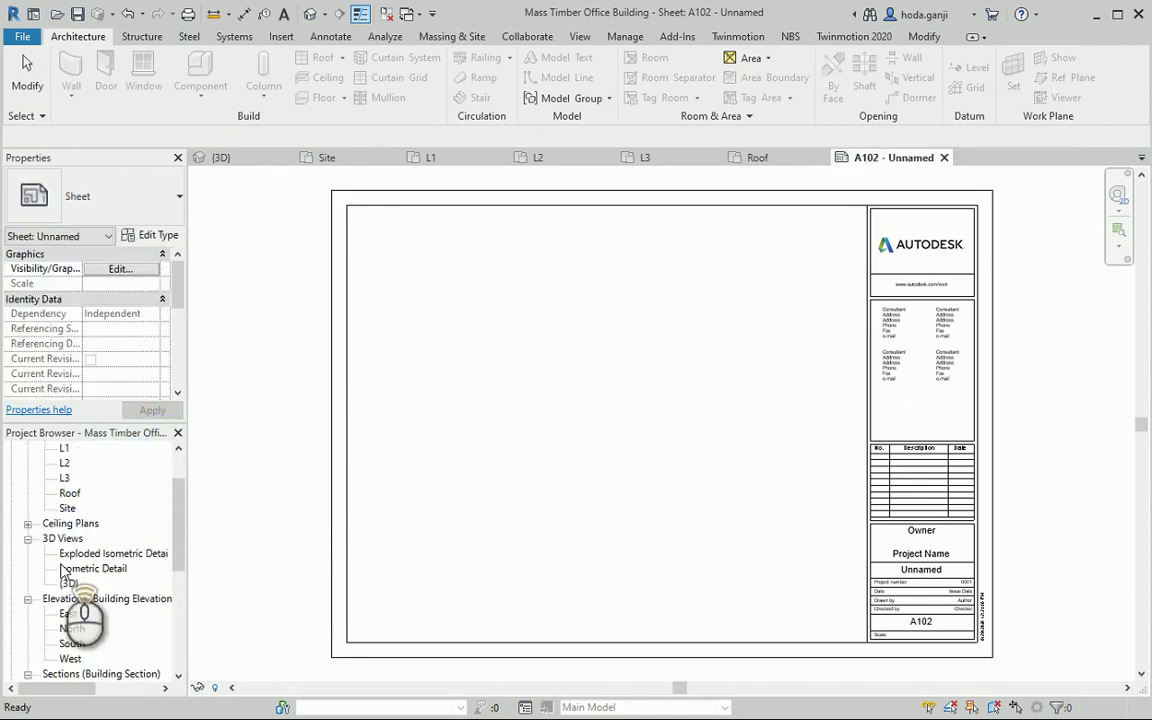
left_click(63, 509)
left_click_drag(64, 512, 545, 482)
left_click(580, 458)
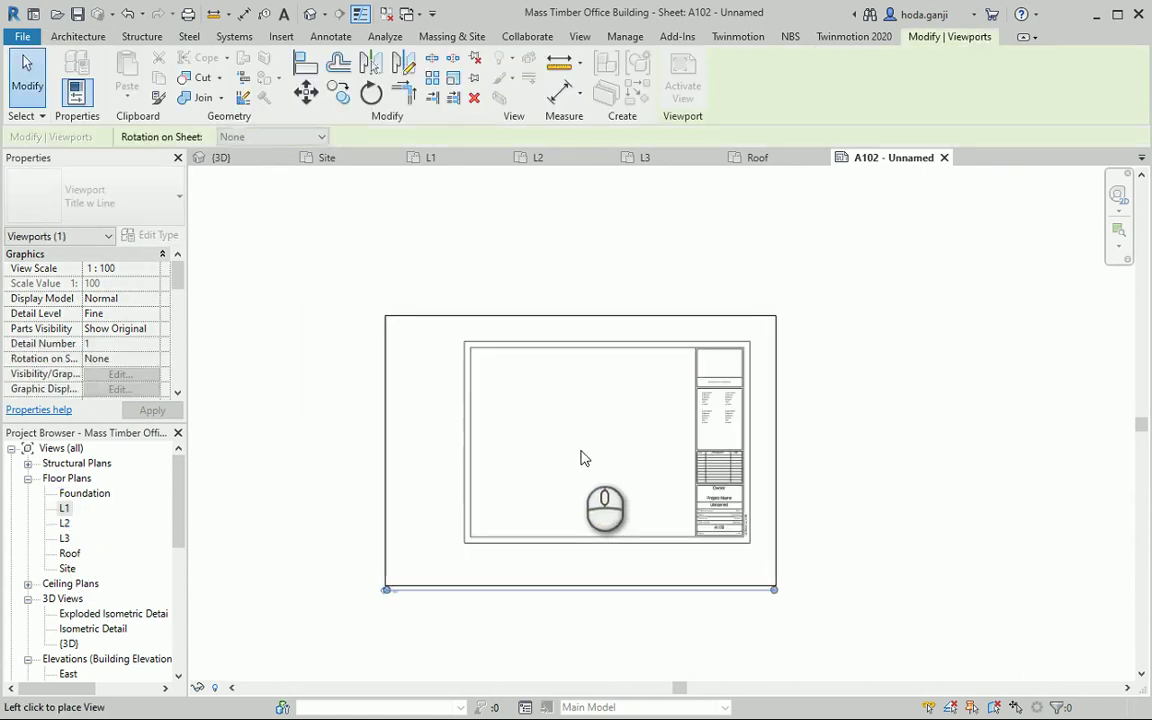
scroll(615, 504, "up", 3)
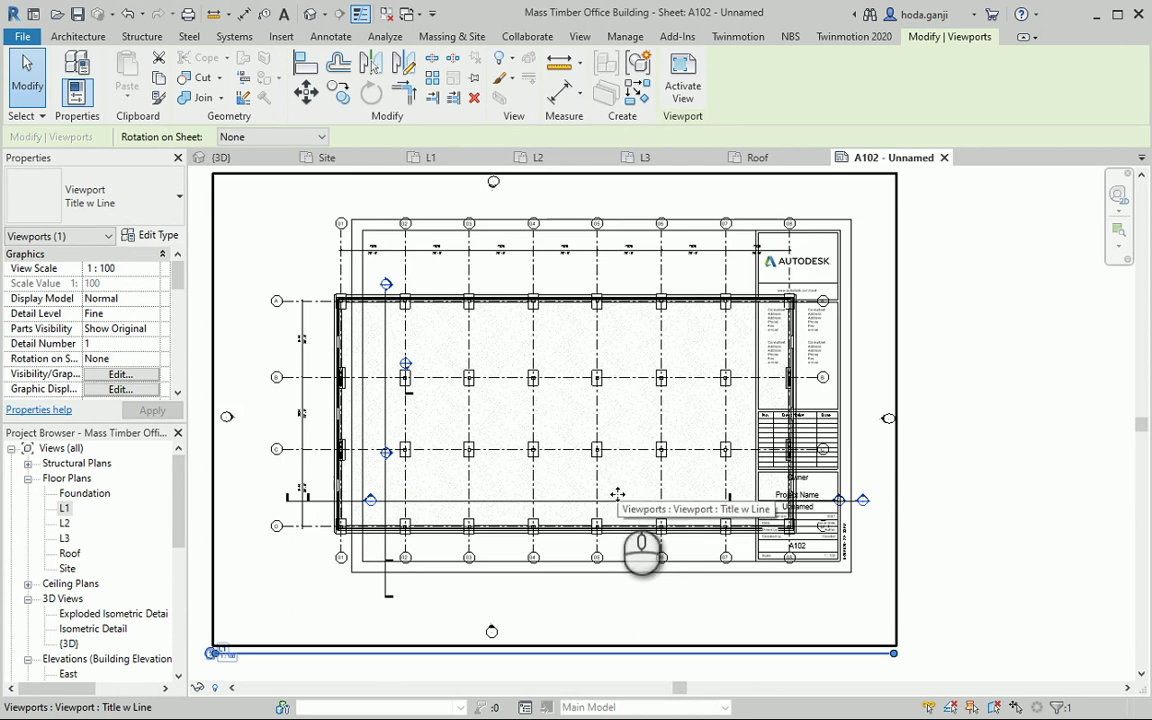
Step: Create a new sheet with the already loaded A1 metric titleblock
scroll(75, 630, "down", 5)
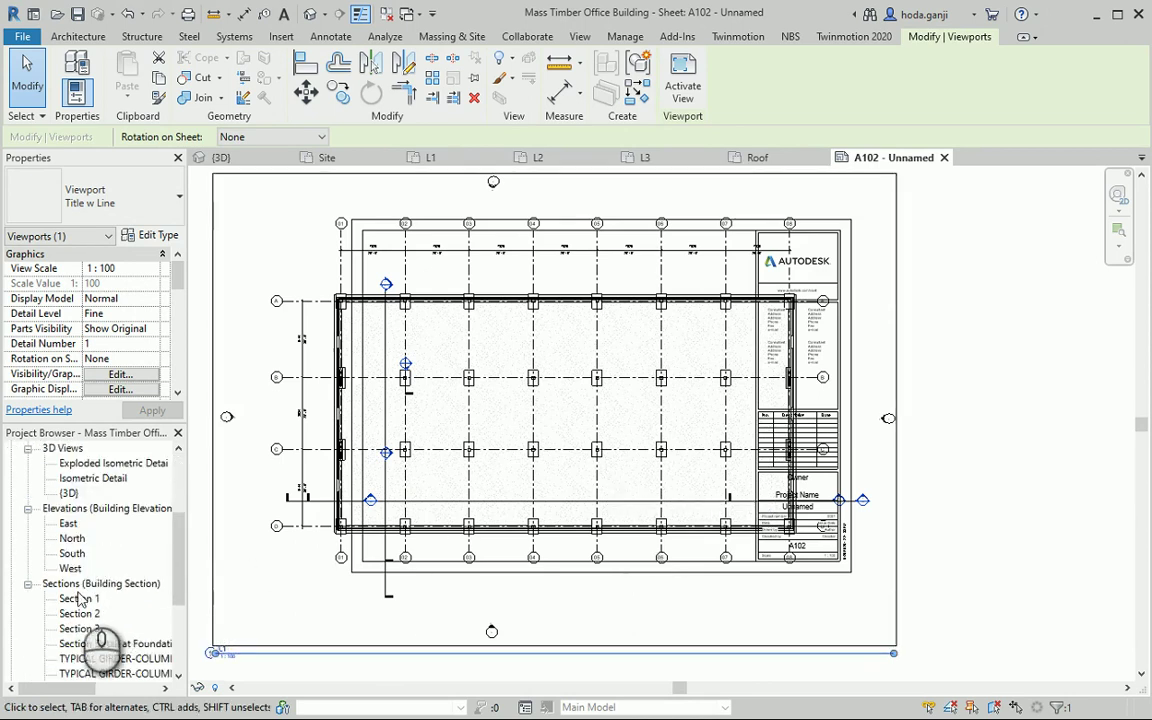
scroll(72, 625, "down", 1)
right_click(62, 644)
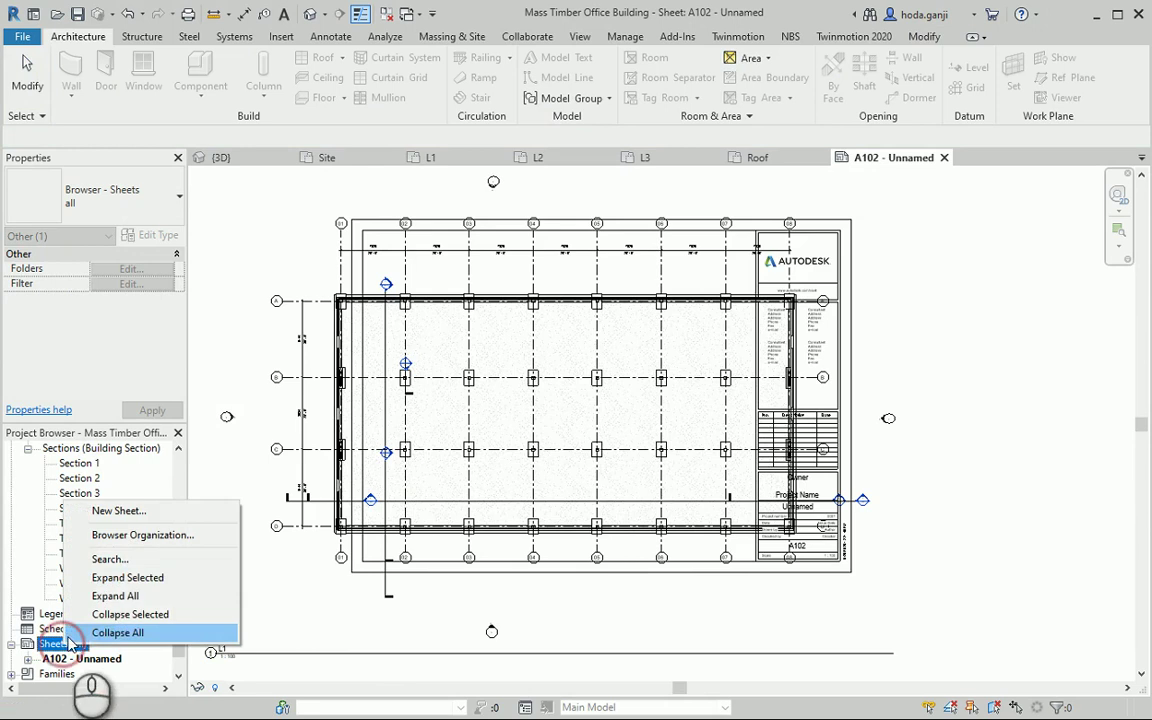
left_click(110, 509)
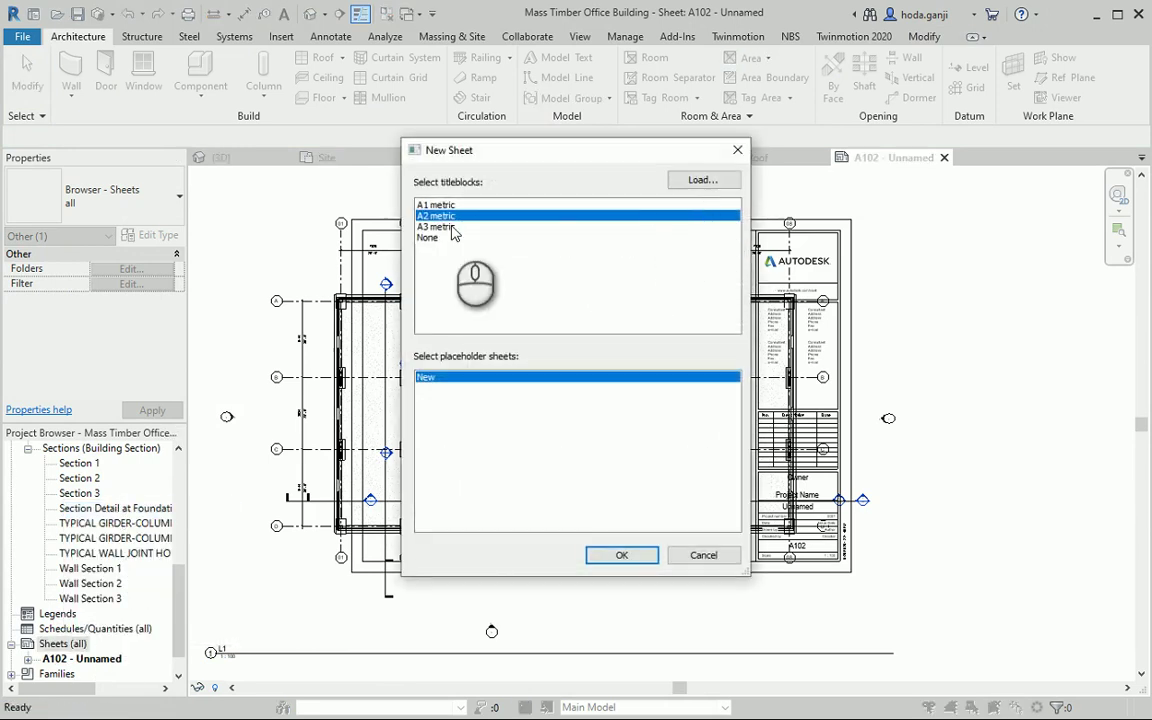
left_click(453, 206)
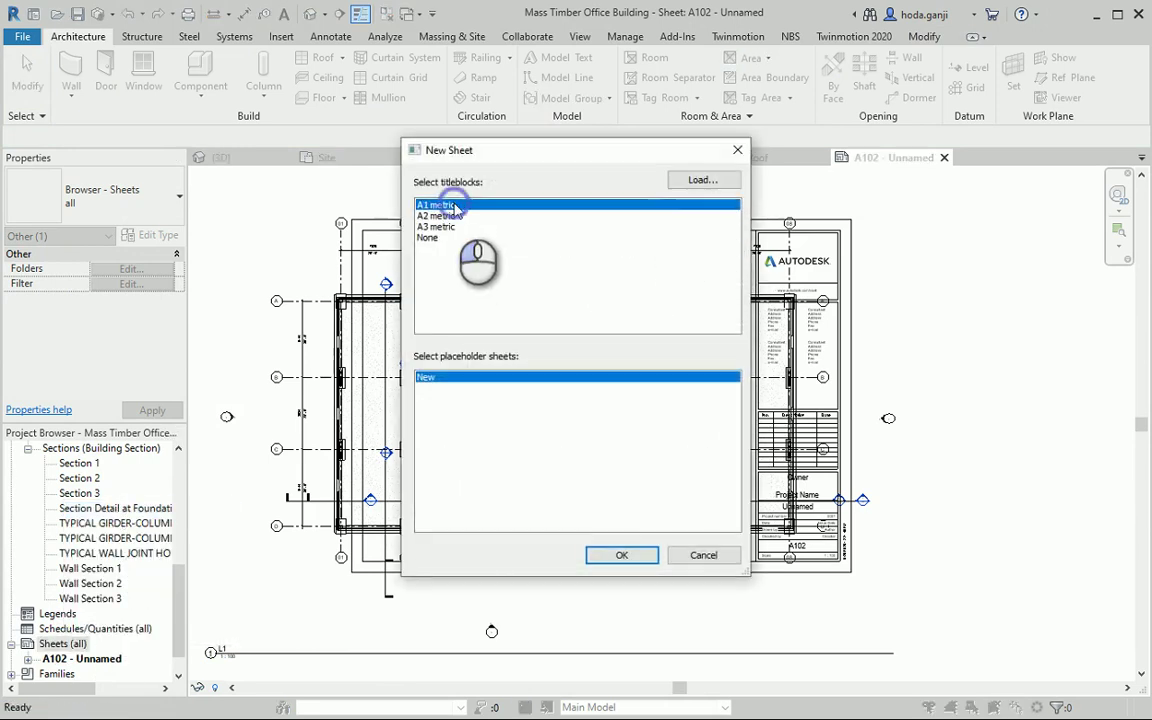
left_click(688, 180)
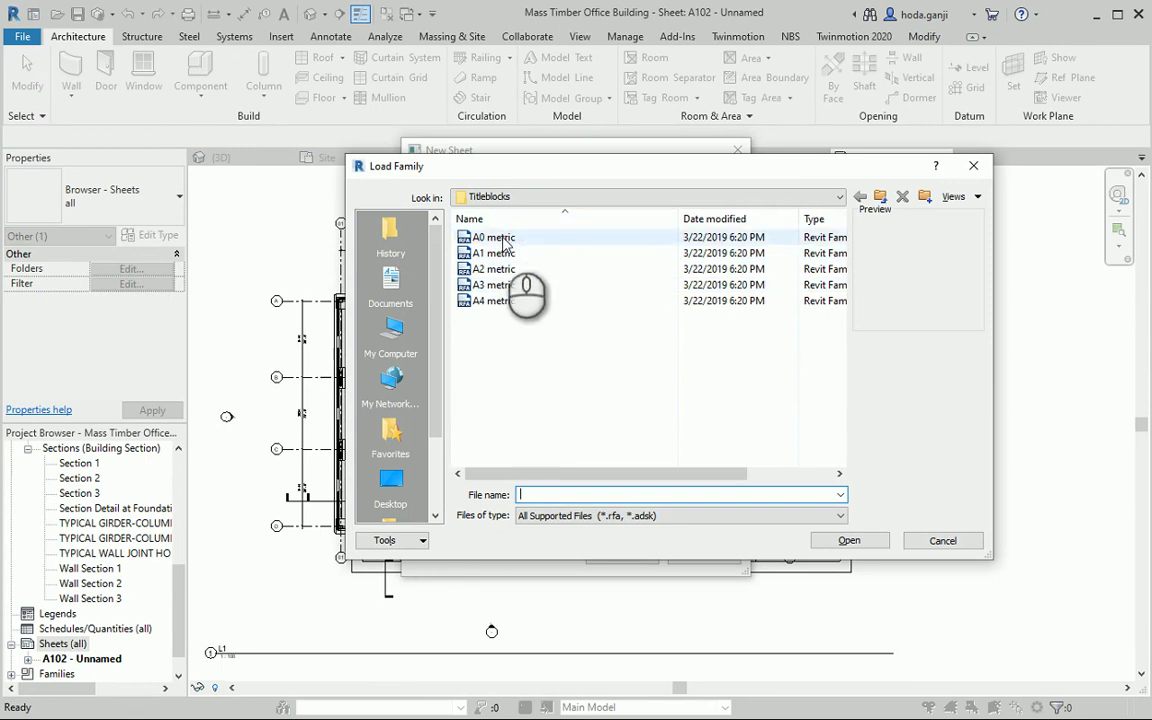
left_click(941, 540)
left_click(618, 553)
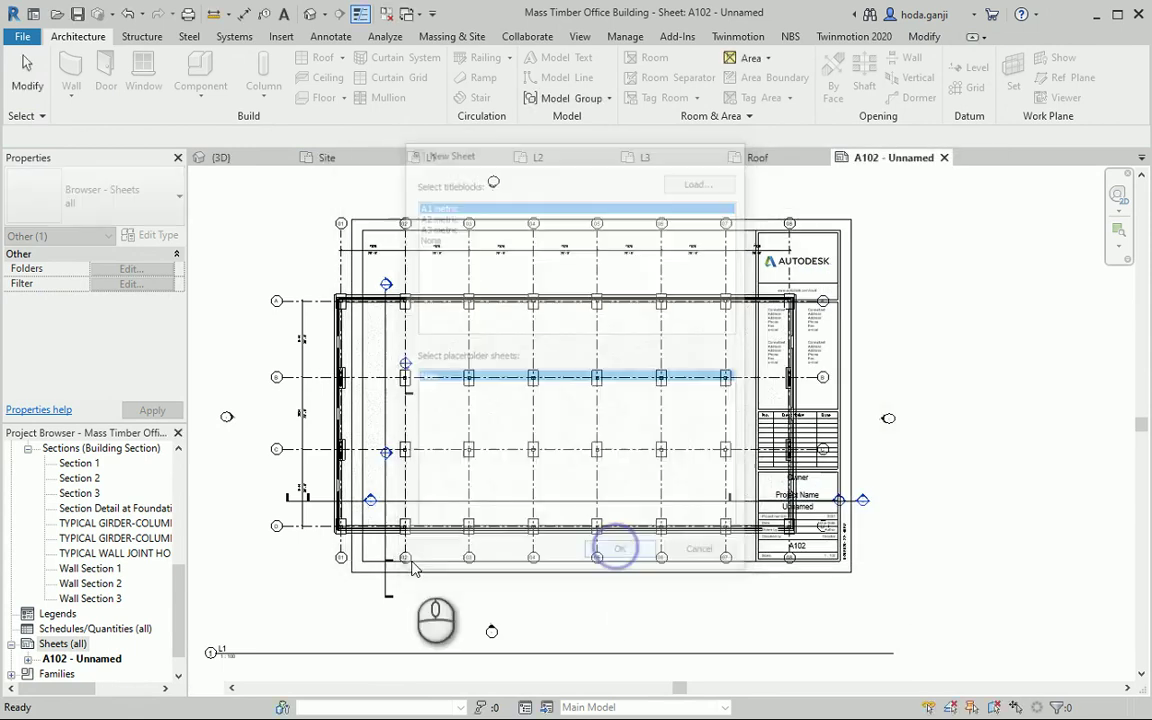
Step: Delete the A2 sheet A102 from the project
scroll(90, 617, "down", 1)
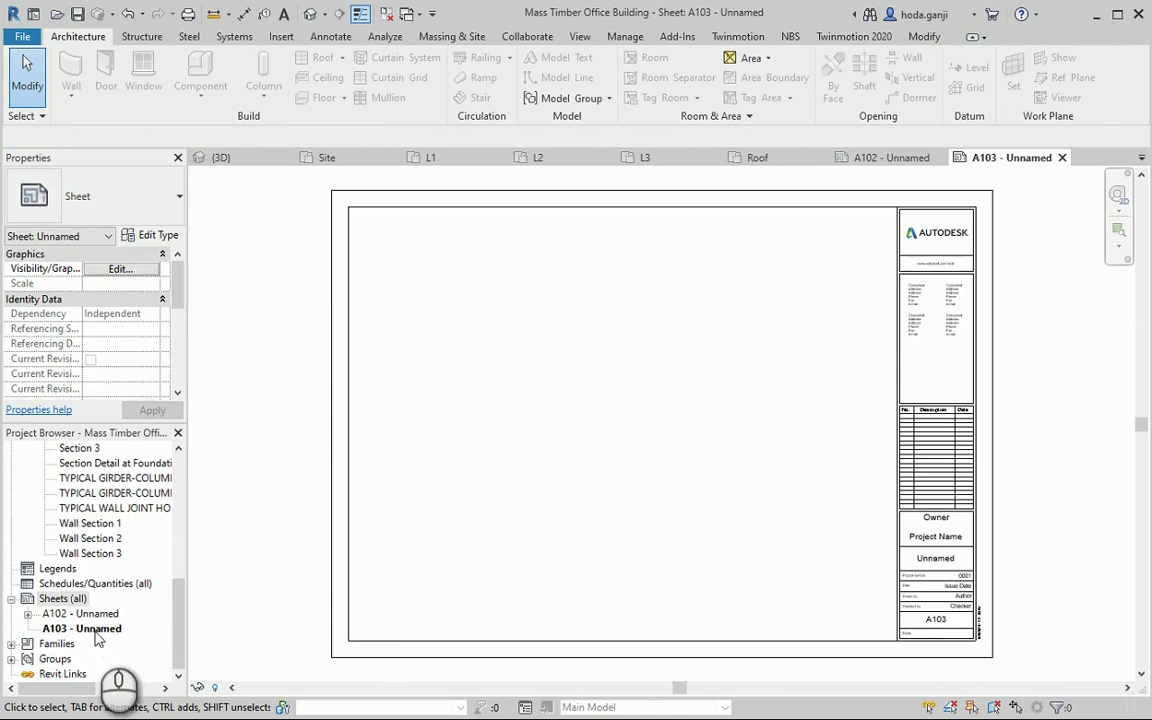
right_click(92, 613)
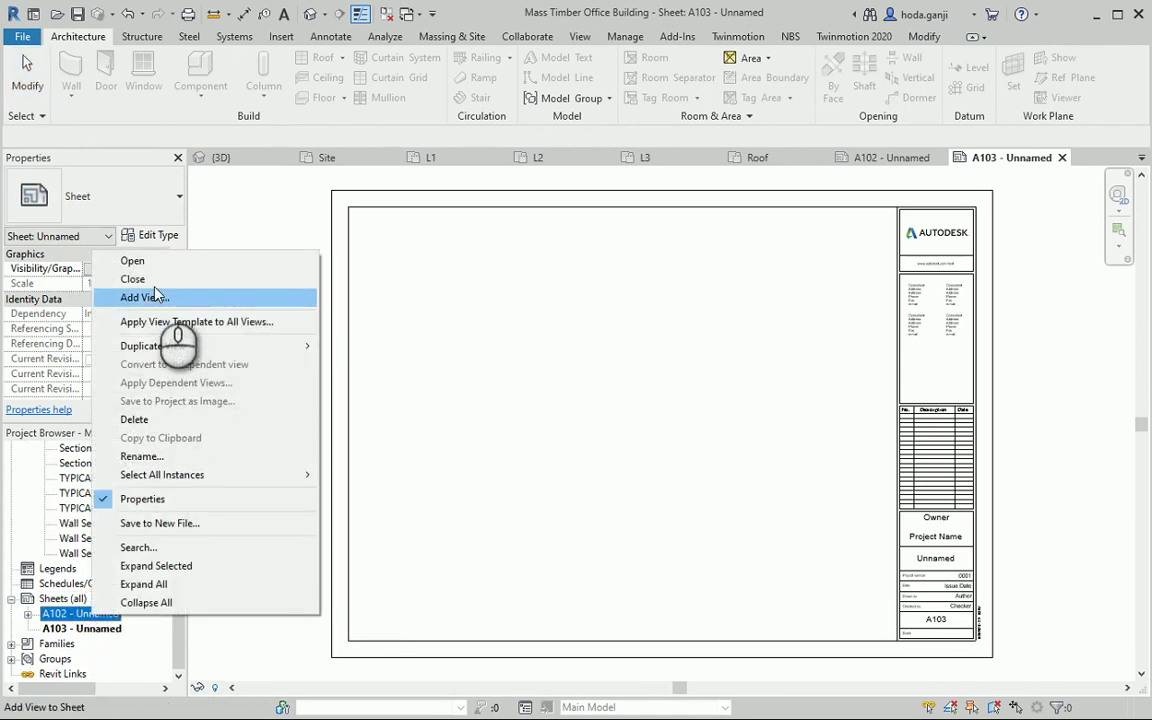
left_click(145, 419)
Step: Place the L1 floor plan view on the A1 sheet A103, over its drawing area
scroll(100, 487, "up", 2)
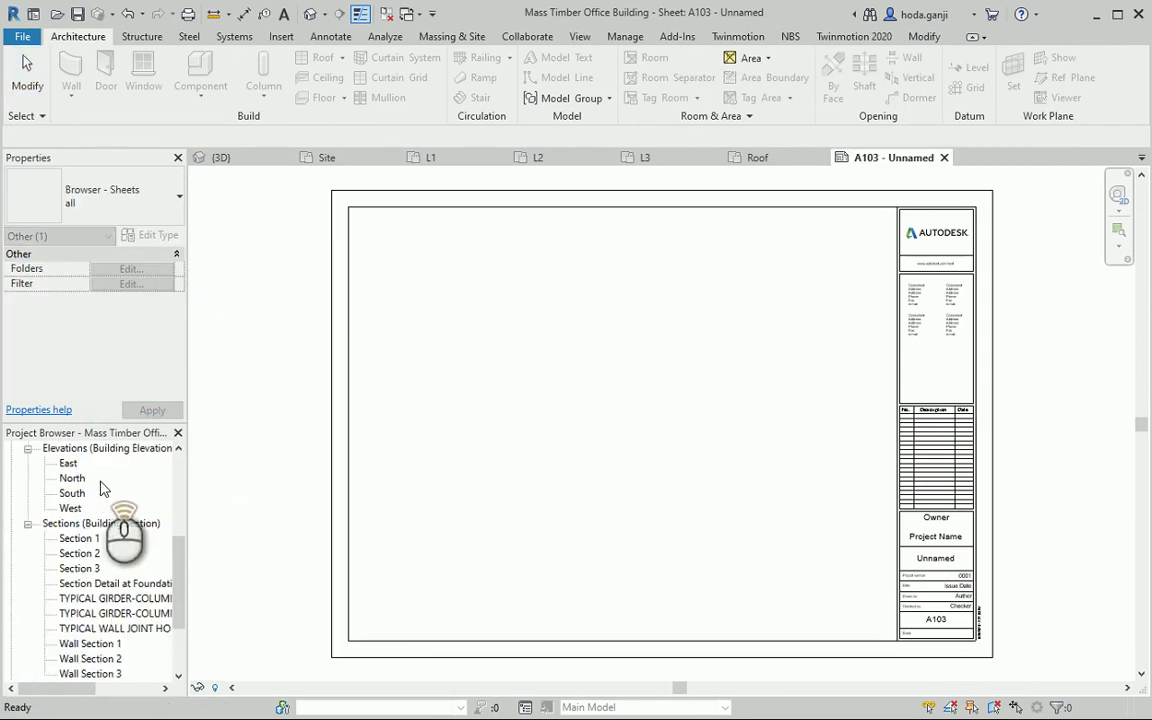
scroll(100, 487, "up", 5)
left_click_drag(70, 512, 527, 452)
left_click(571, 437)
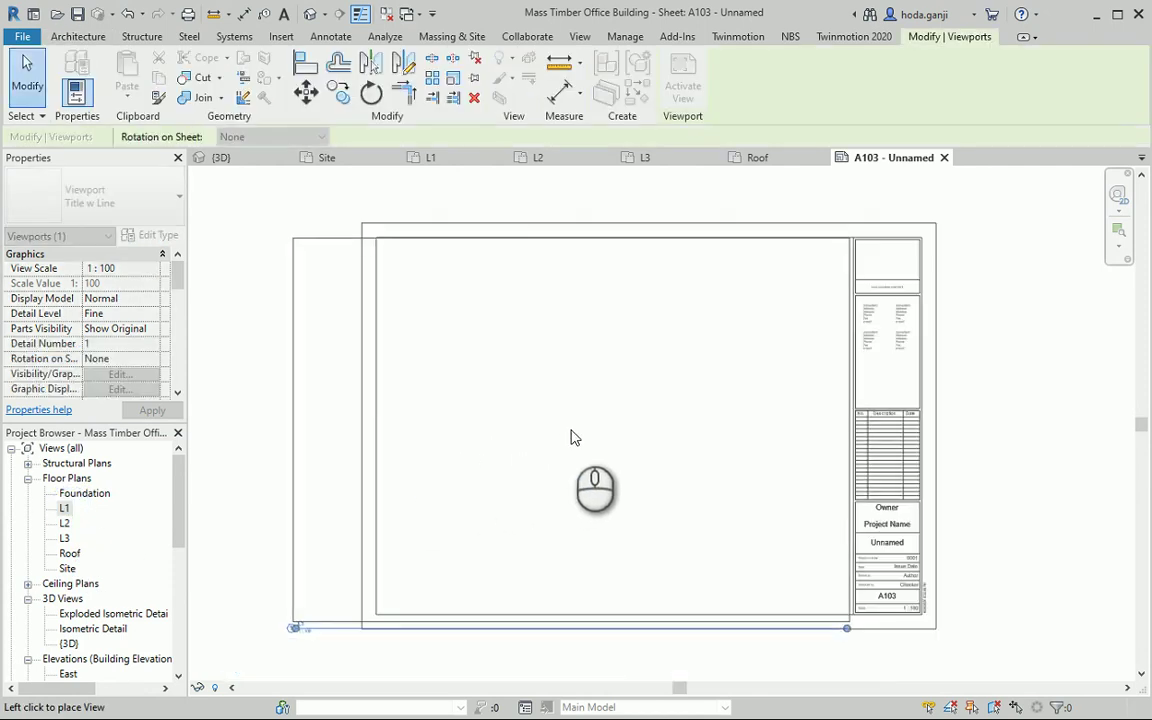
left_click(980, 545)
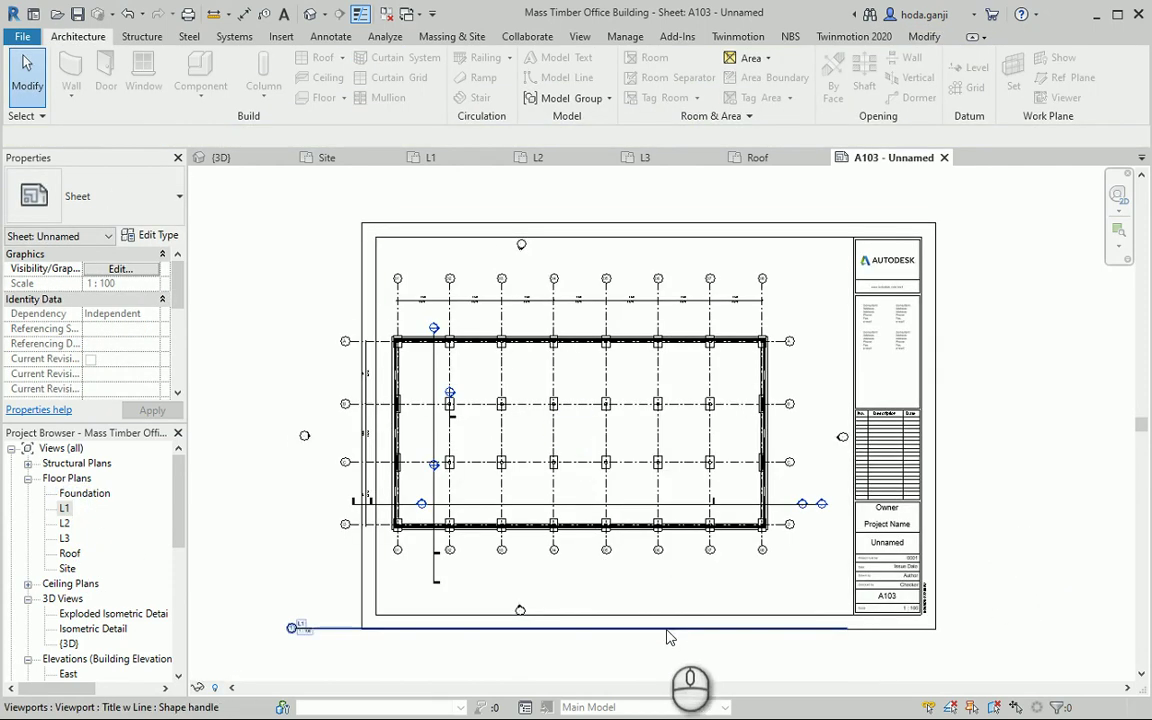
scroll(519, 672, "up", 1)
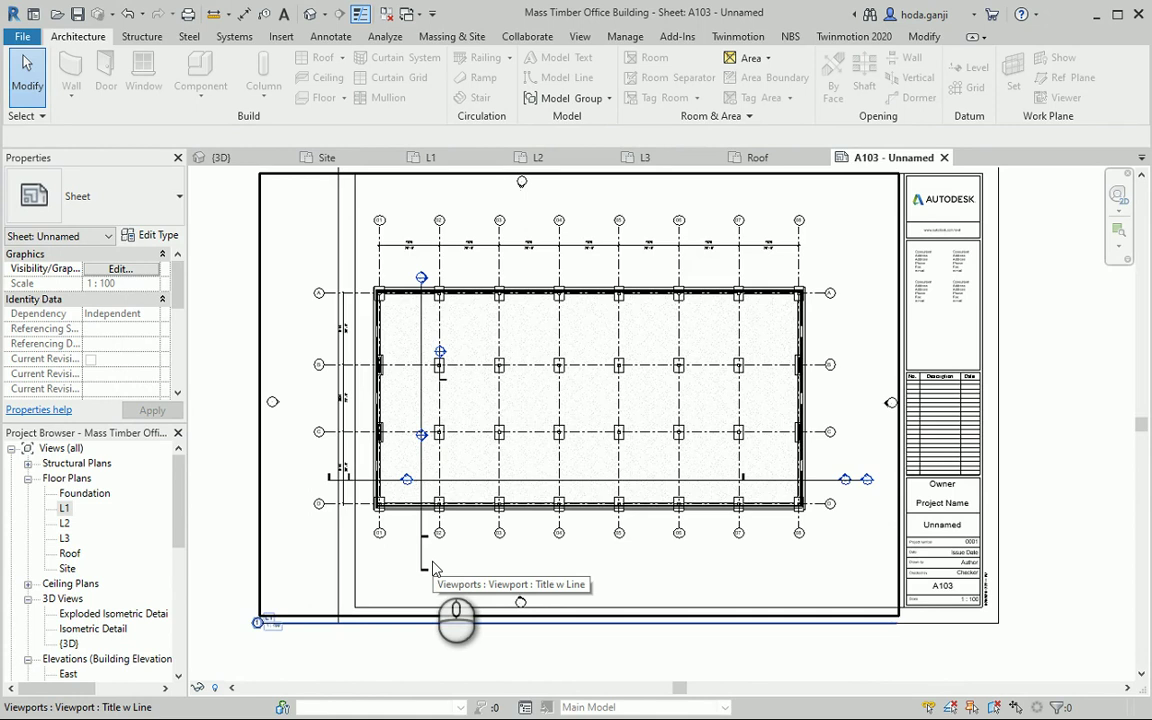
Step: Nudge the L1 viewport to the right on sheet A103 so the plan is centred between the border and the titleblock
left_click(498, 531)
key("Right")
key("Right")
key("Right")
key("Right")
key("Right")
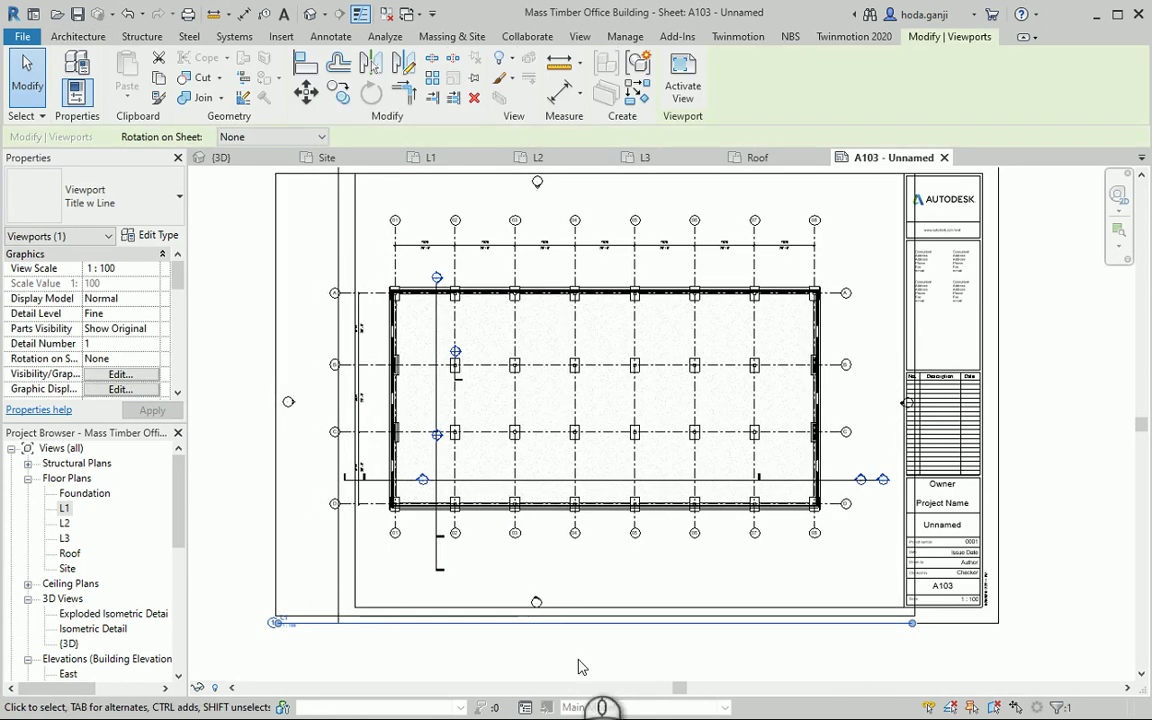
key("Right")
key("Right")
key("Right")
key("Right")
key("Right")
key("Right")
key("Right")
key("Right")
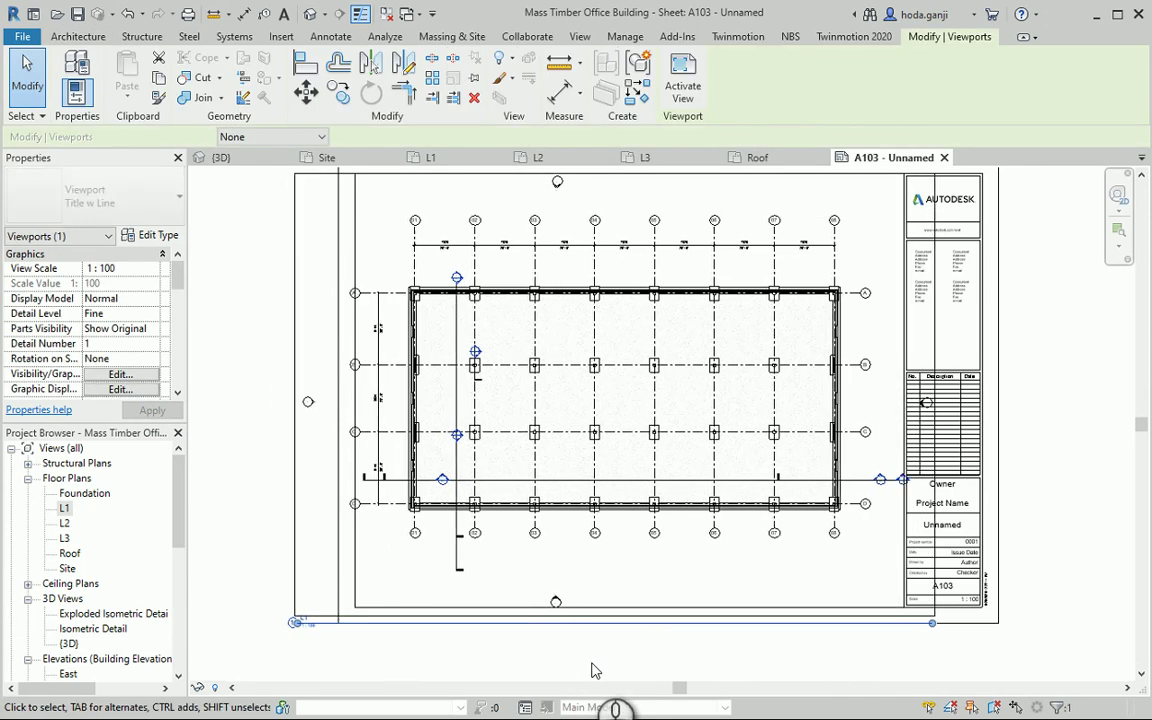
key("Right")
key("Right")
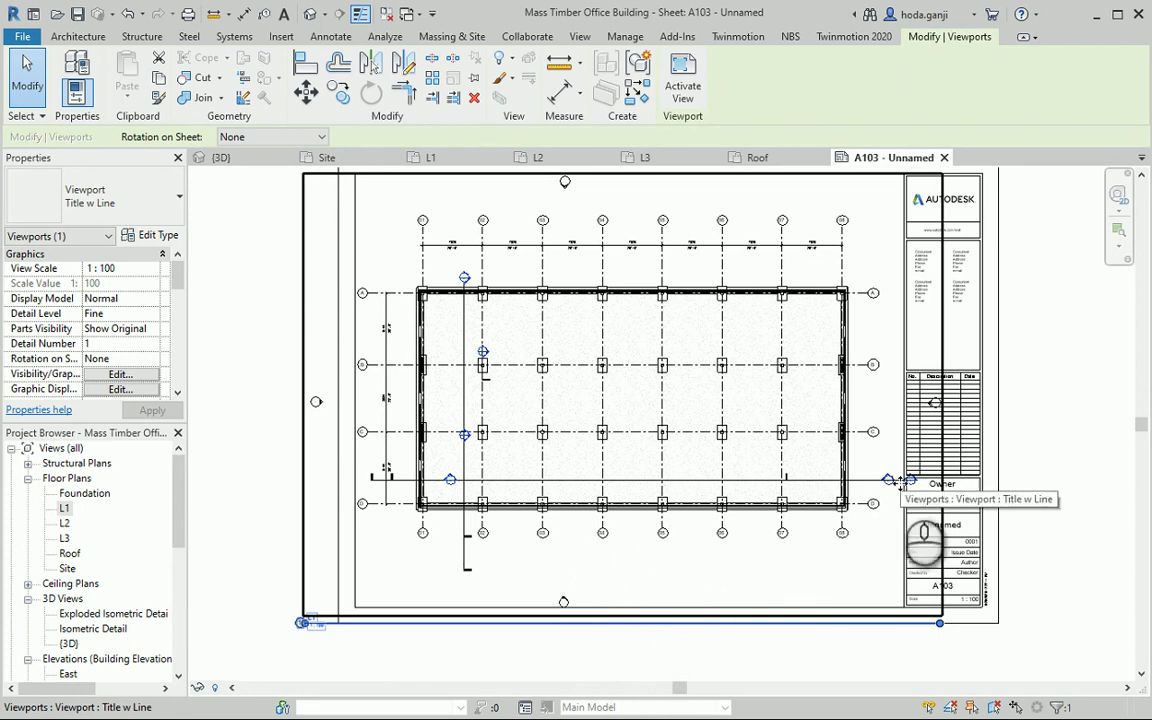
scroll(882, 478, "up", 3)
scroll(793, 510, "down", 2)
left_click(820, 678)
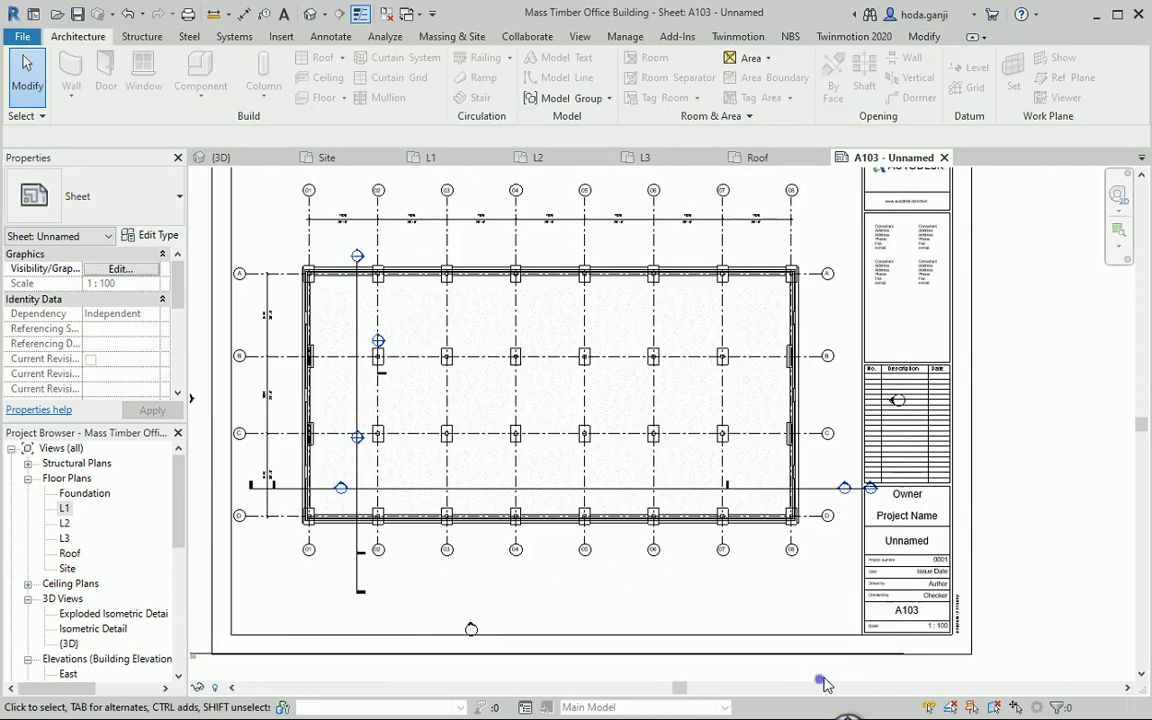
scroll(825, 679, "down", 1)
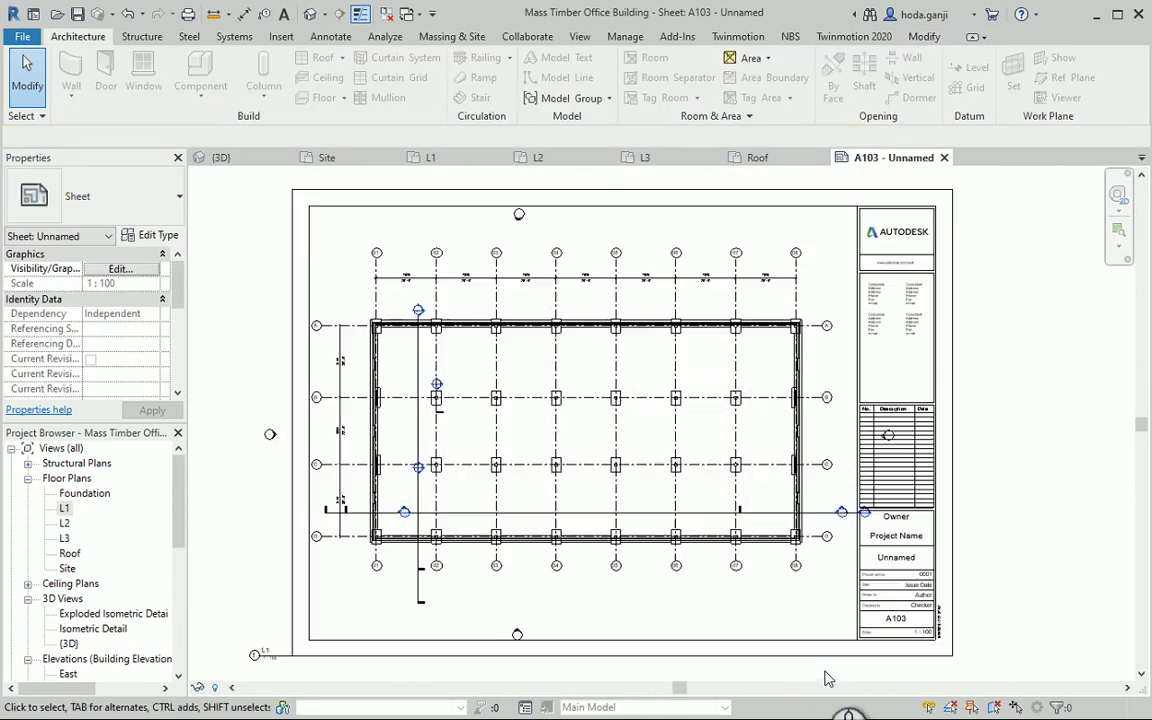
Step: Move the L1 view title inside the border of sheet A103, just below the plan's lower-left corner
left_click(256, 654)
scroll(255, 650, "up", 1)
left_click_drag(253, 648, 342, 601)
left_click(918, 622)
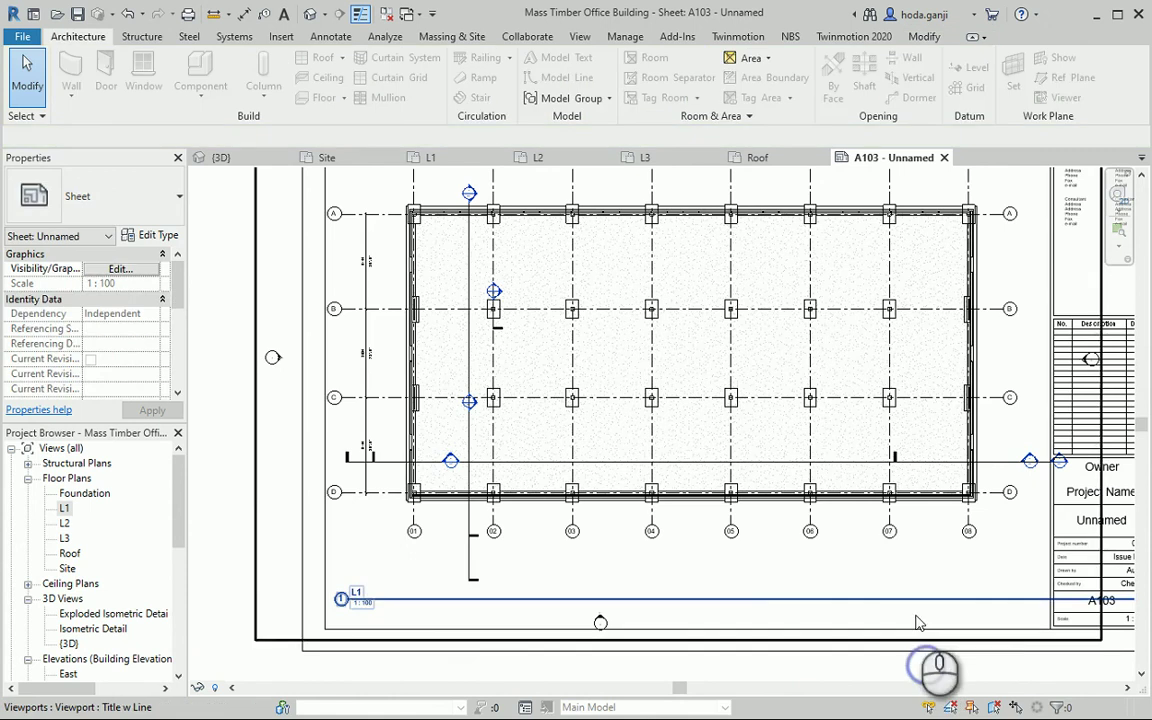
Step: Shorten the L1 view title's line so it extends only slightly past the title text
left_click(913, 606)
scroll(913, 612, "down", 2)
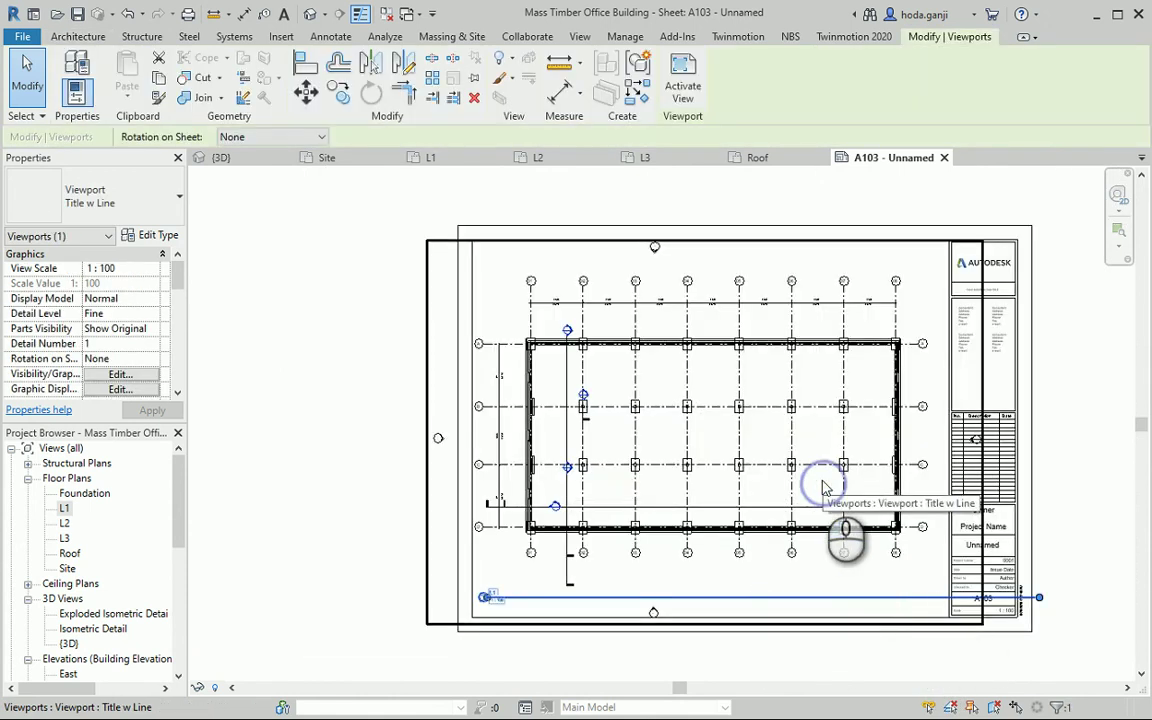
left_click_drag(1037, 598, 510, 612)
left_click(597, 646)
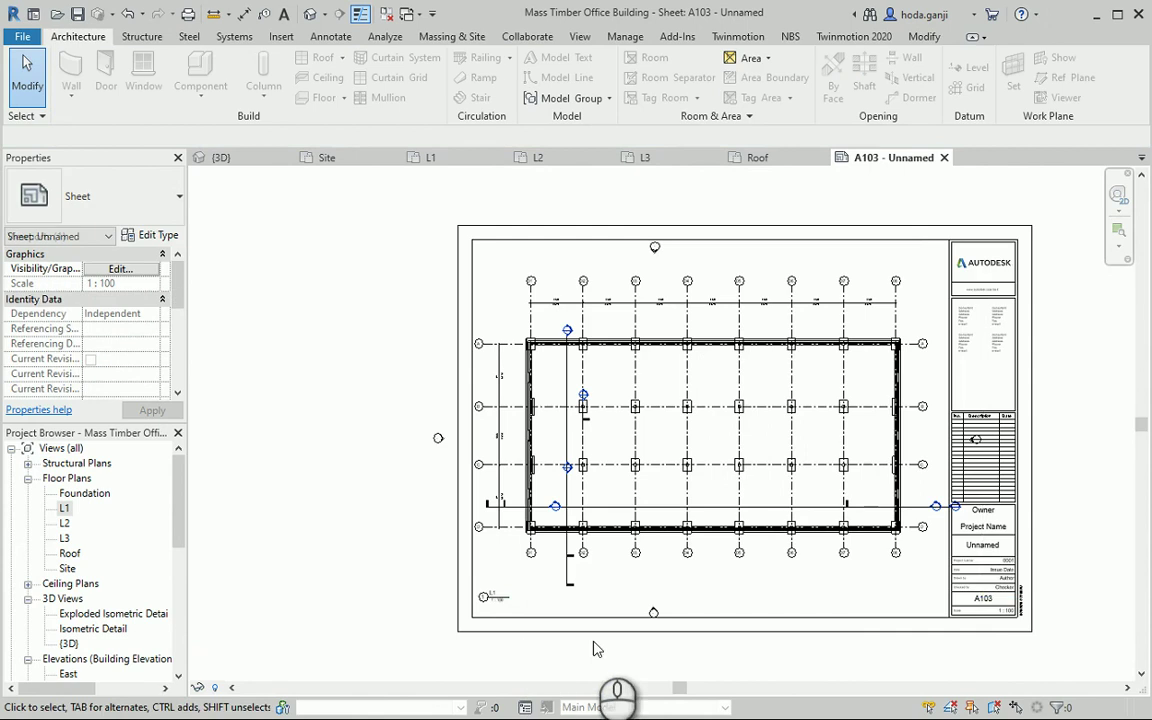
Step: Activate the L1 viewport on the sheet, hide the elevation marker category in that view, and deactivate the view
scroll(660, 645, "up", 1)
scroll(597, 585, "down", 2)
scroll(594, 584, "up", 2)
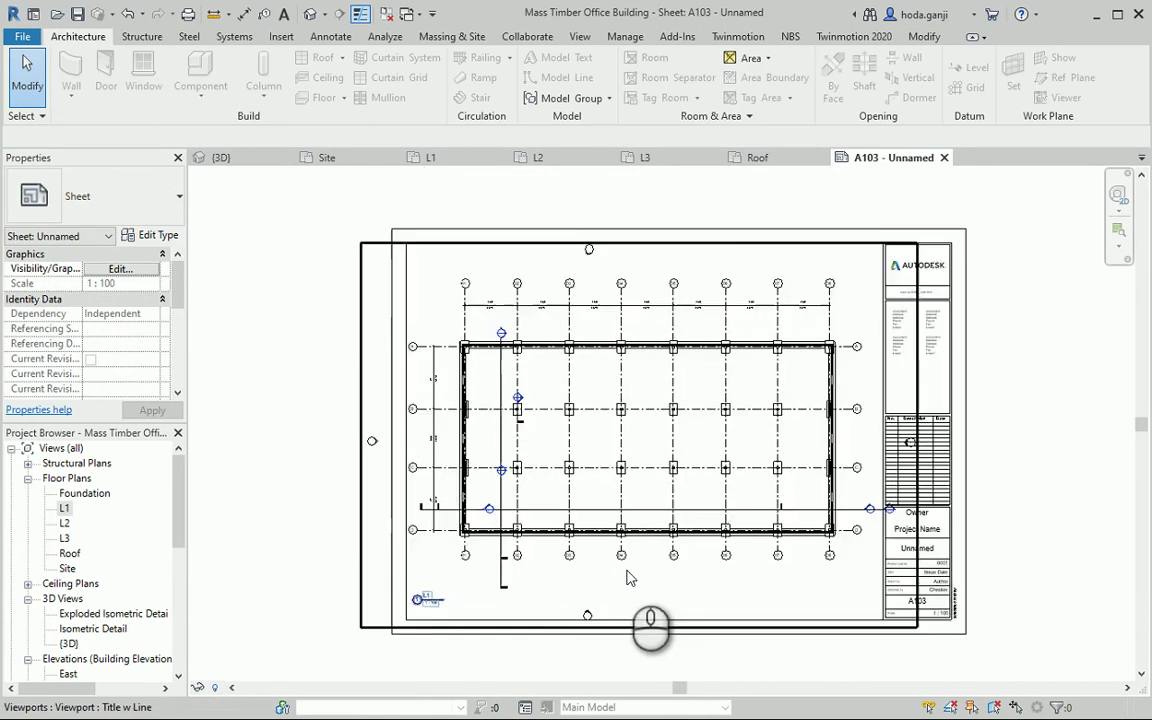
double_click(593, 527)
left_click_drag(558, 591, 600, 640)
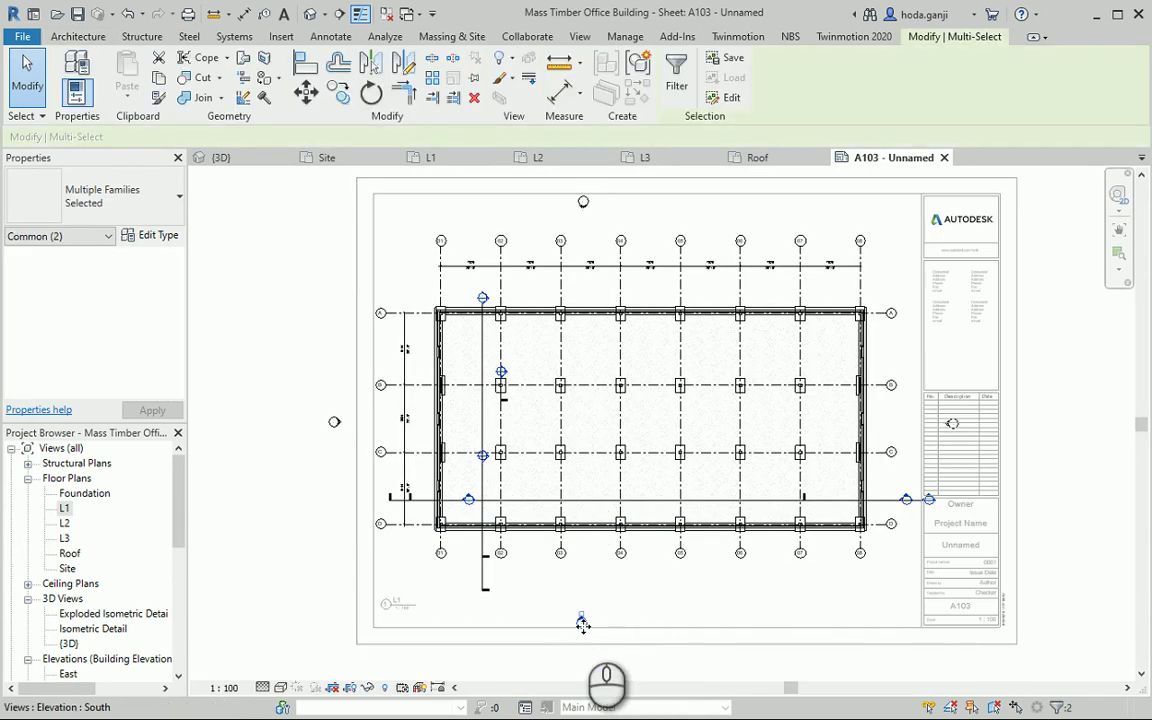
right_click(583, 623)
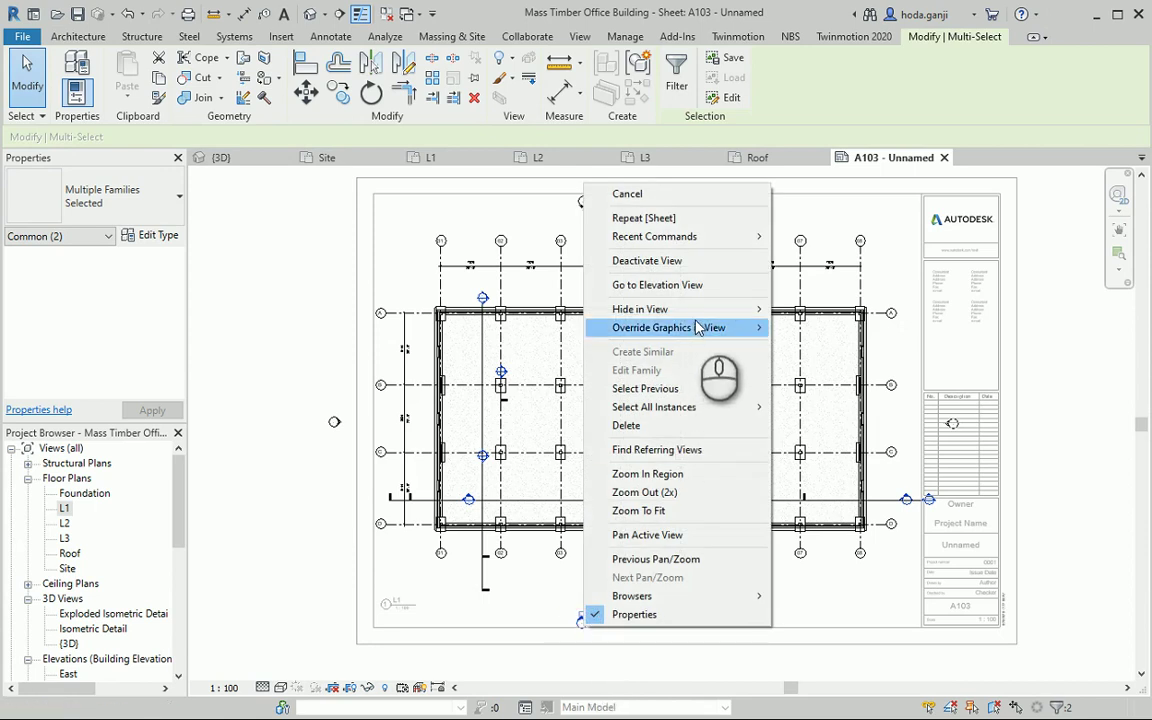
mouse_move(697, 314)
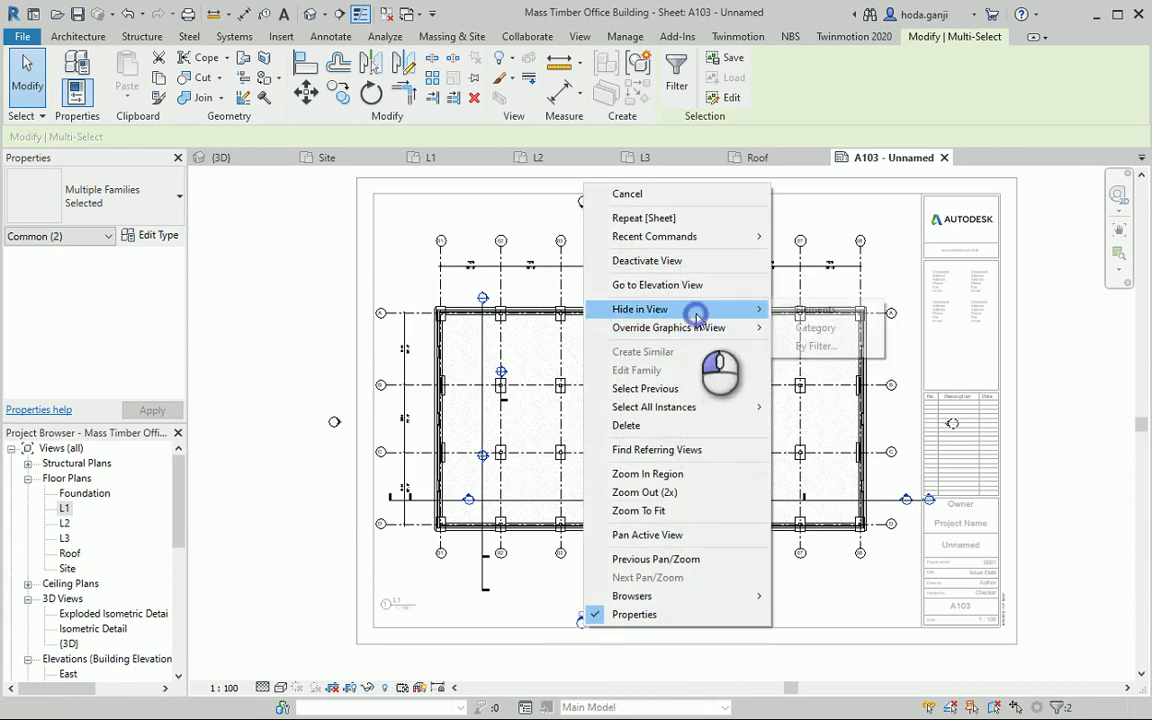
left_click(816, 328)
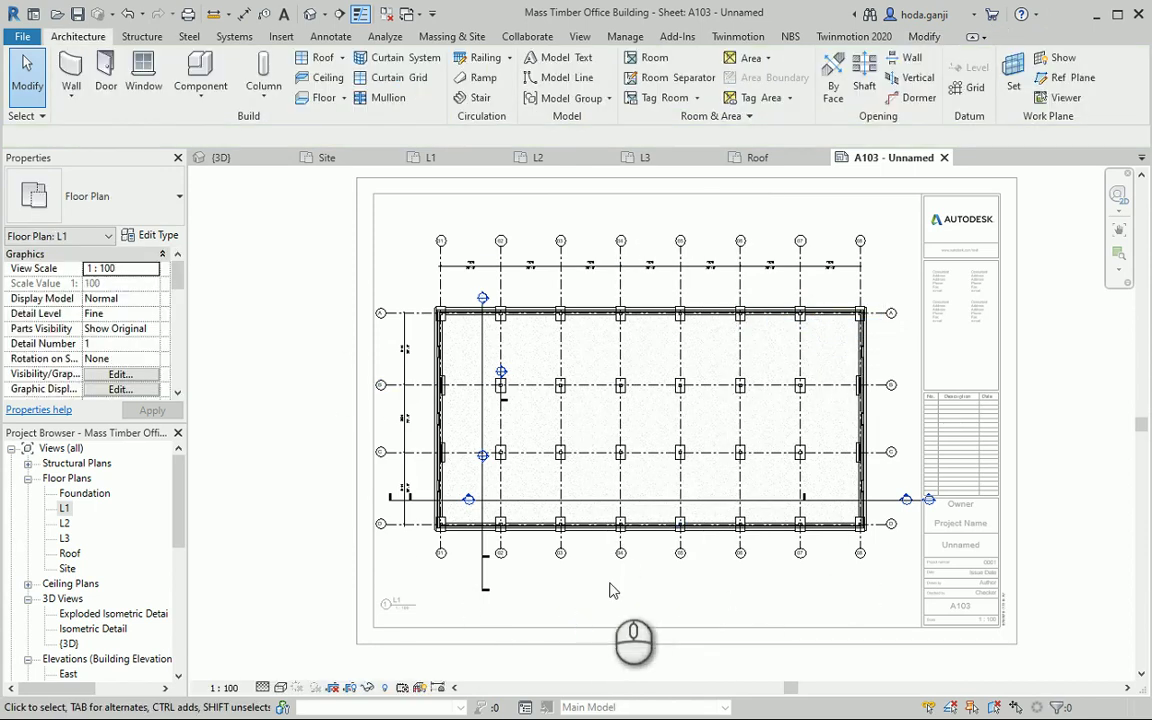
double_click(537, 648)
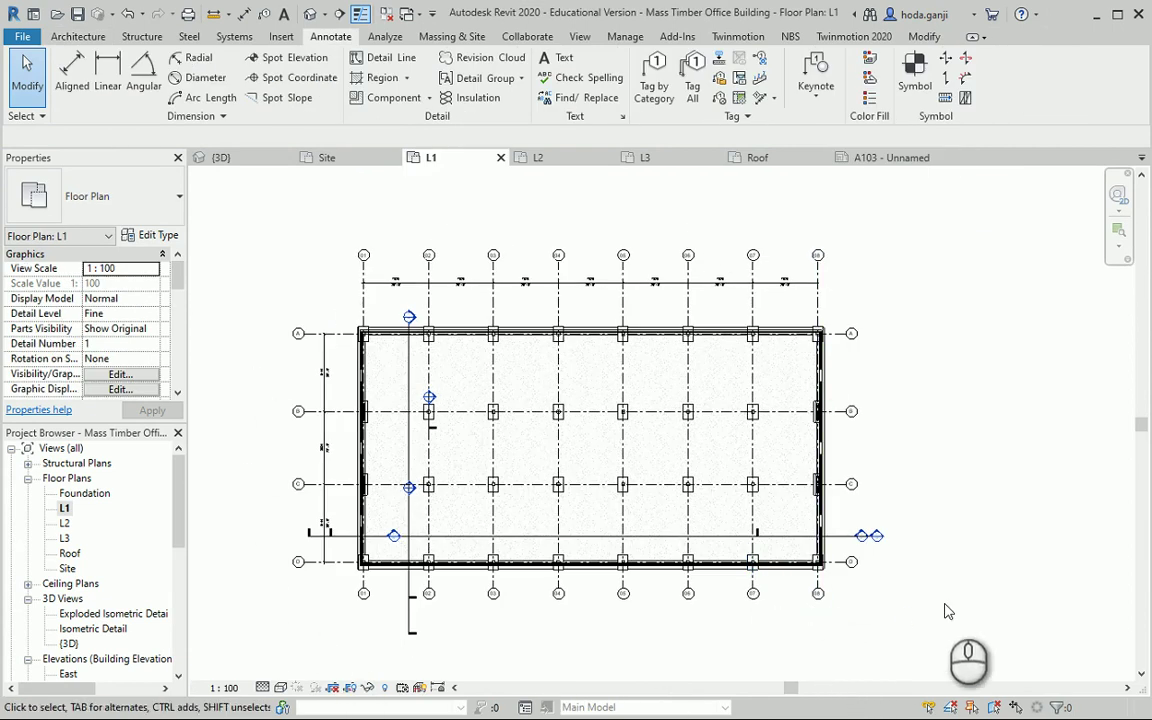
Step: Add an overall aligned dimension from grid 01 to grid 08 in the L1 plan, between the grid-spacing dimensions and the building
scroll(558, 258, "up", 2)
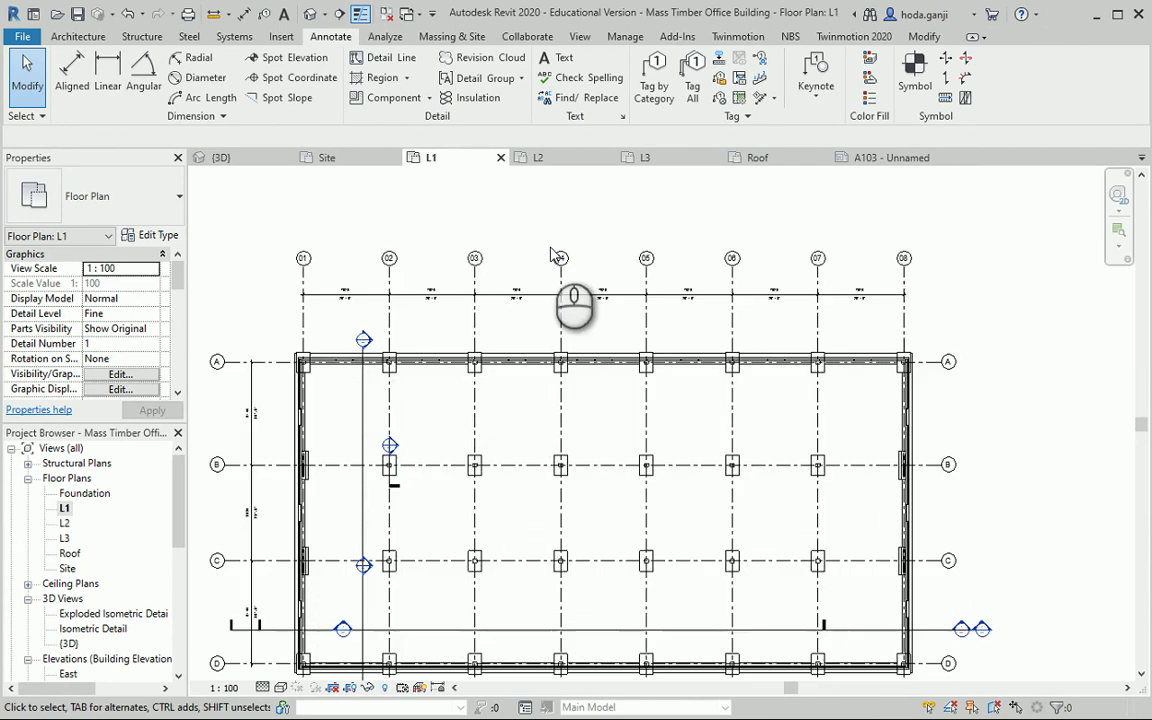
scroll(512, 265, "up", 1)
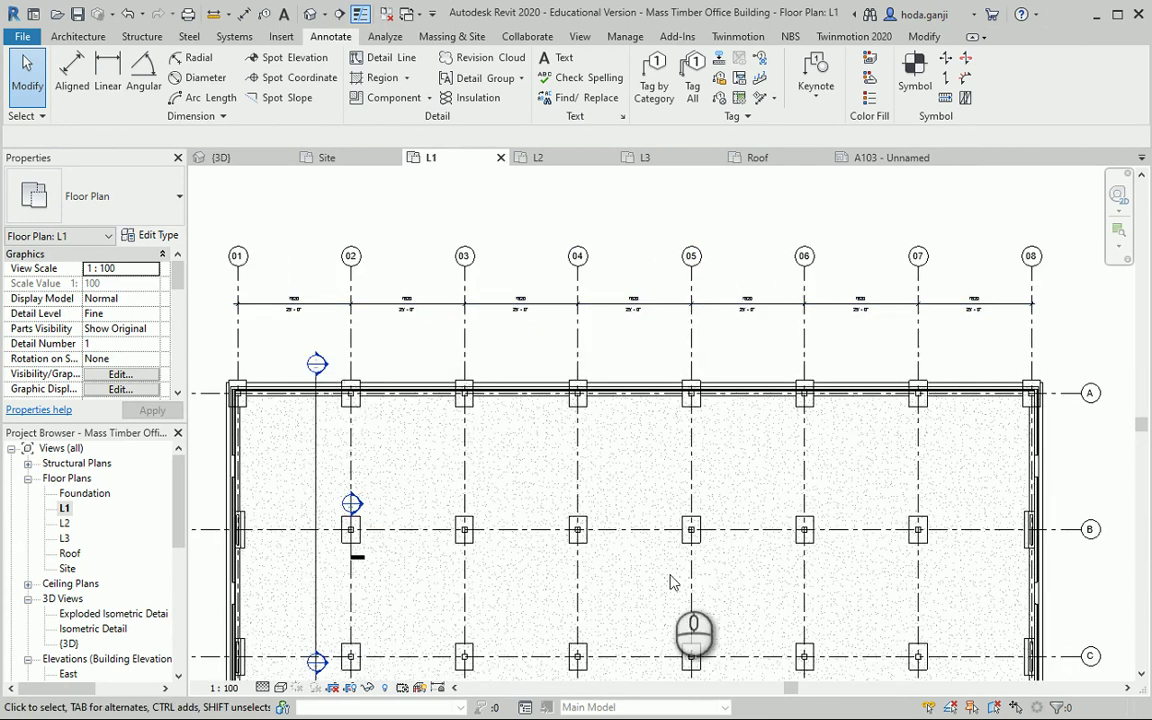
key("alt+Tab")
scroll(377, 363, "up", 2)
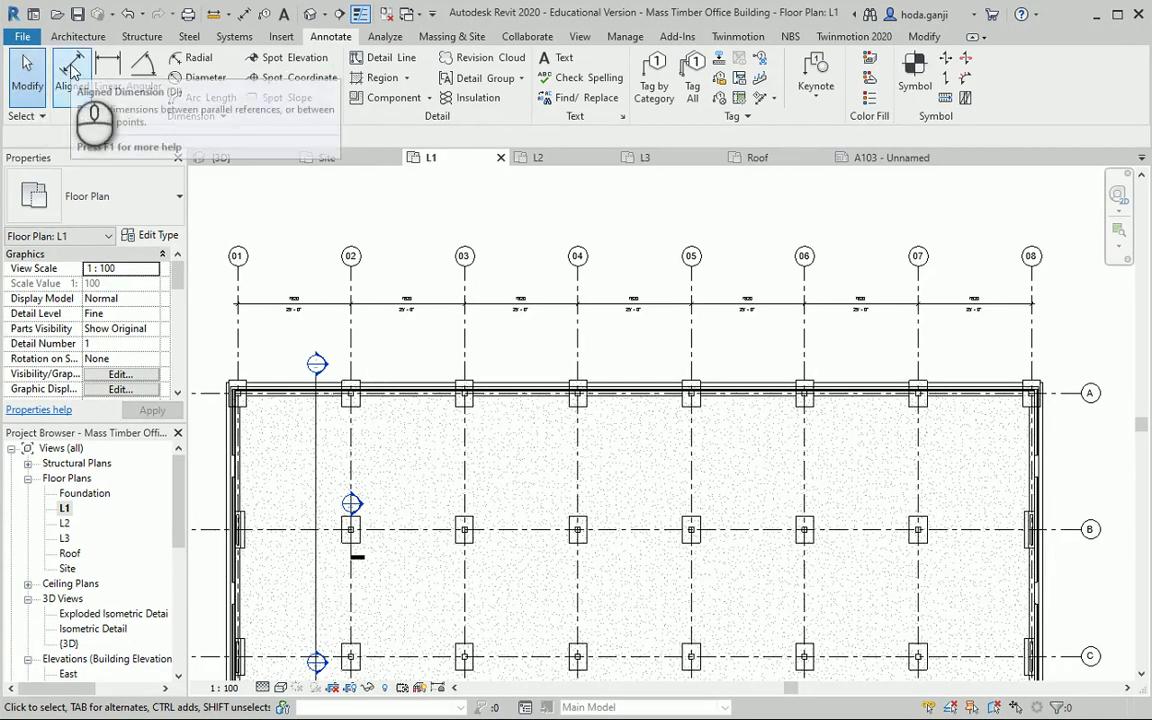
left_click(70, 68)
left_click(237, 334)
left_click(1033, 345)
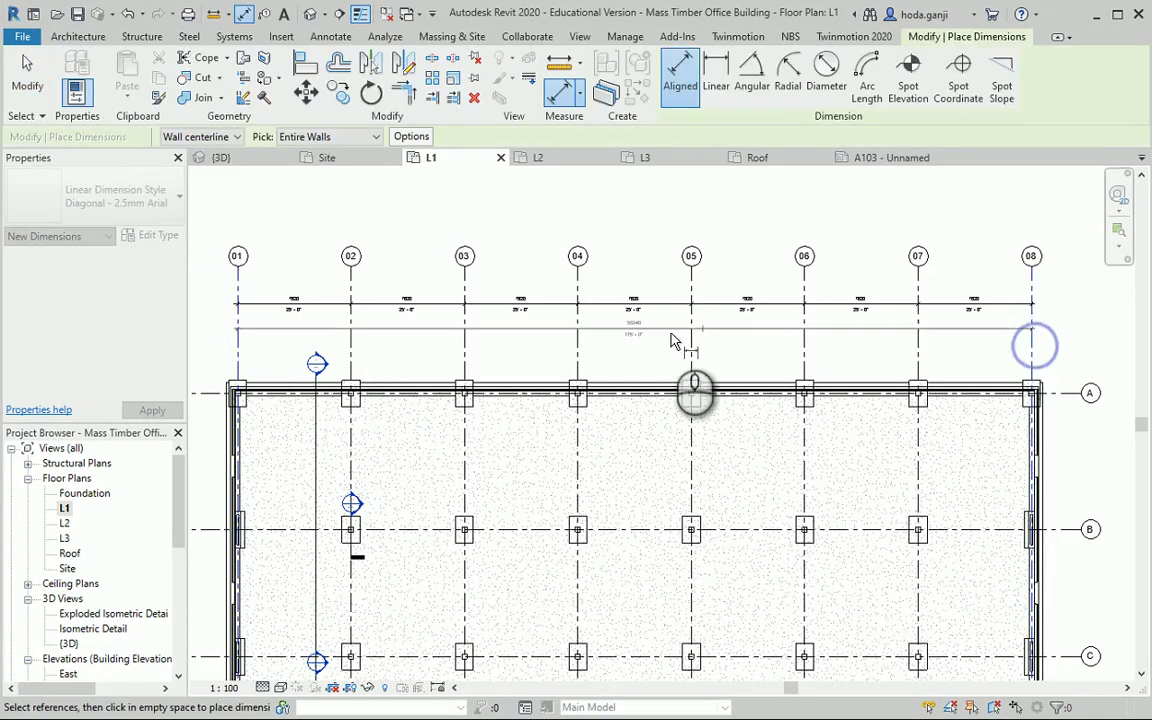
scroll(672, 342, "up", 5)
left_click(634, 334)
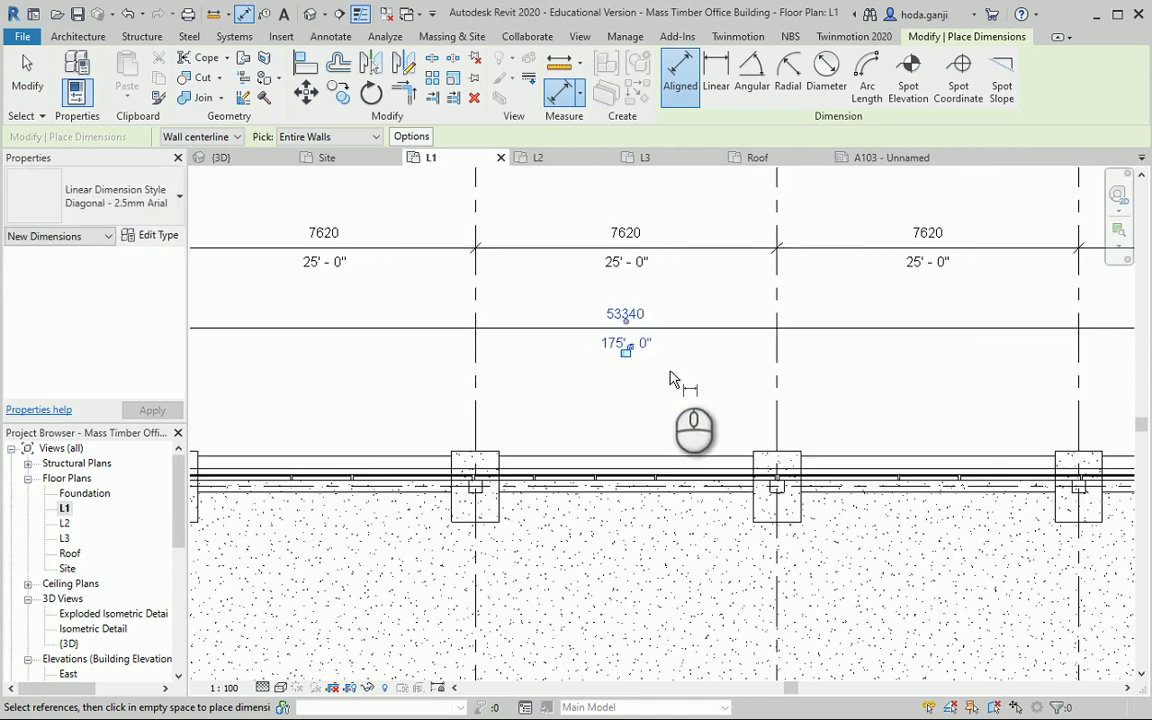
Step: Switch to the reference PDF in Acrobat Reader and examine the overall and edge dimensions along grids 01 to 08
scroll(672, 380, "down", 4)
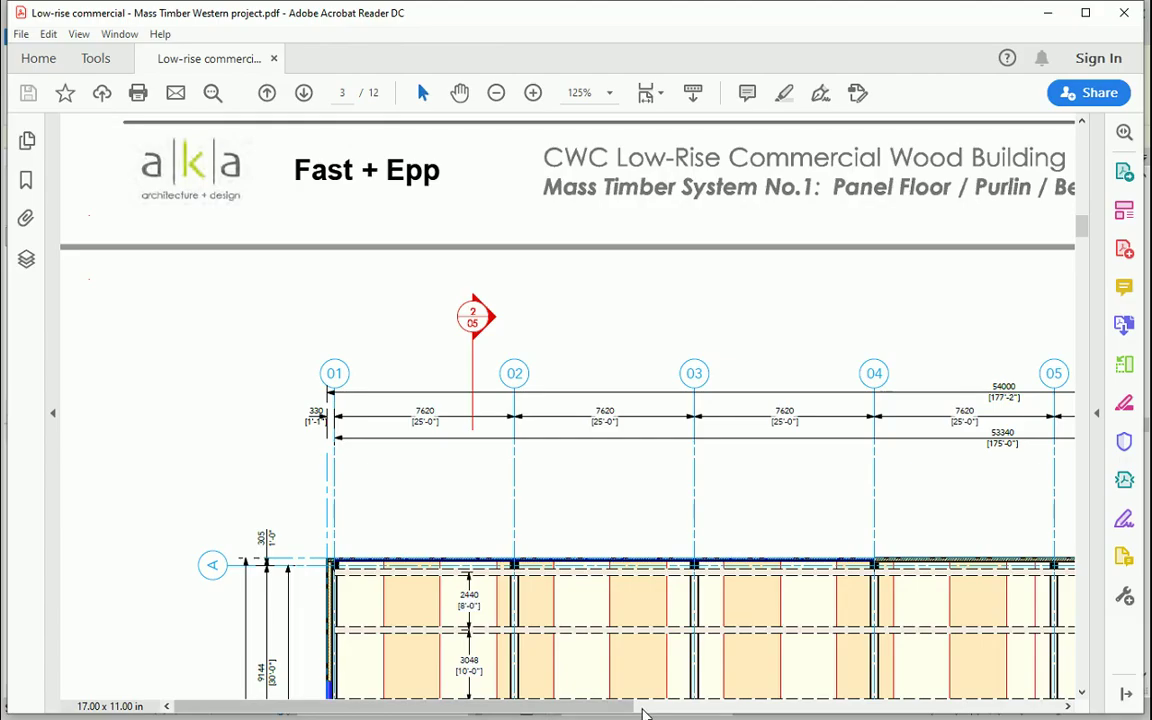
mouse_move(790, 708)
left_mouse_down()
mouse_move(627, 708)
mouse_move(712, 708)
left_mouse_up()
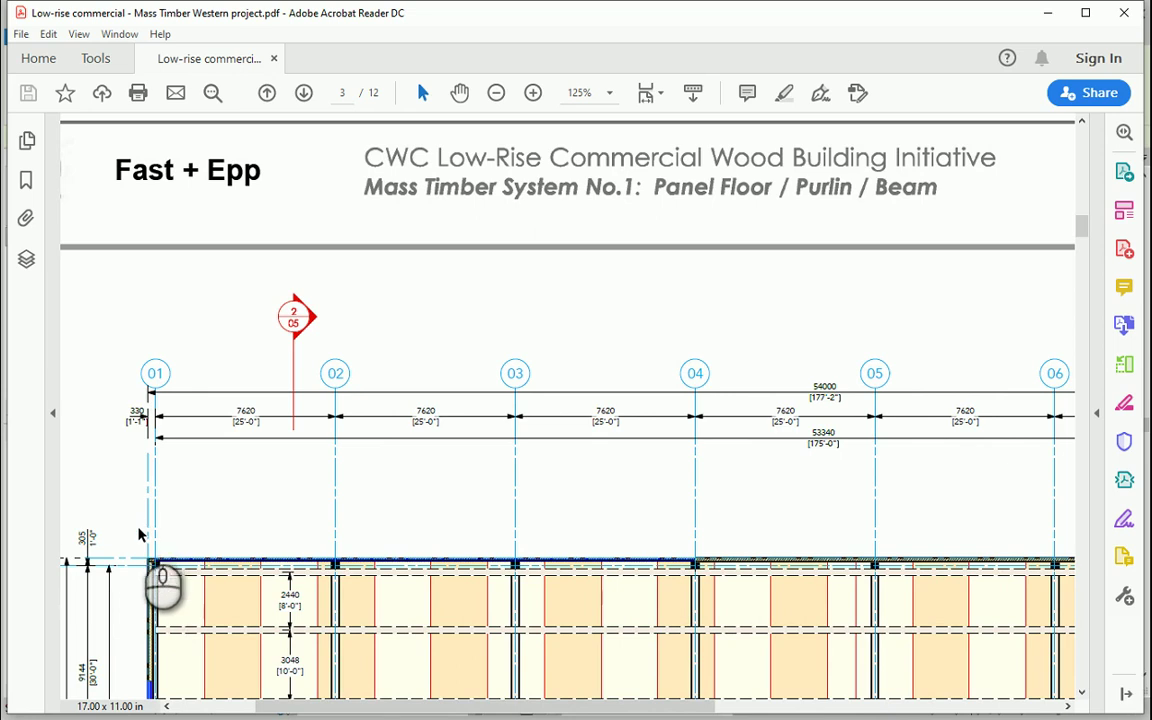
scroll(355, 645, "right", 10)
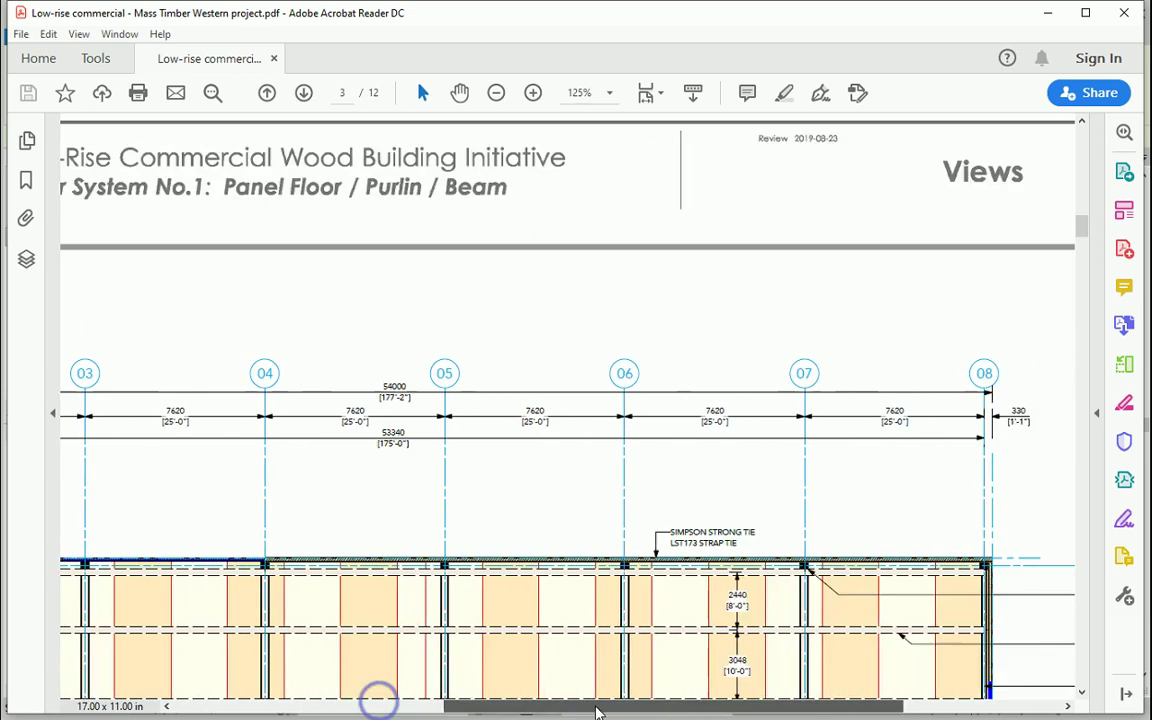
scroll(718, 645, "left", 3)
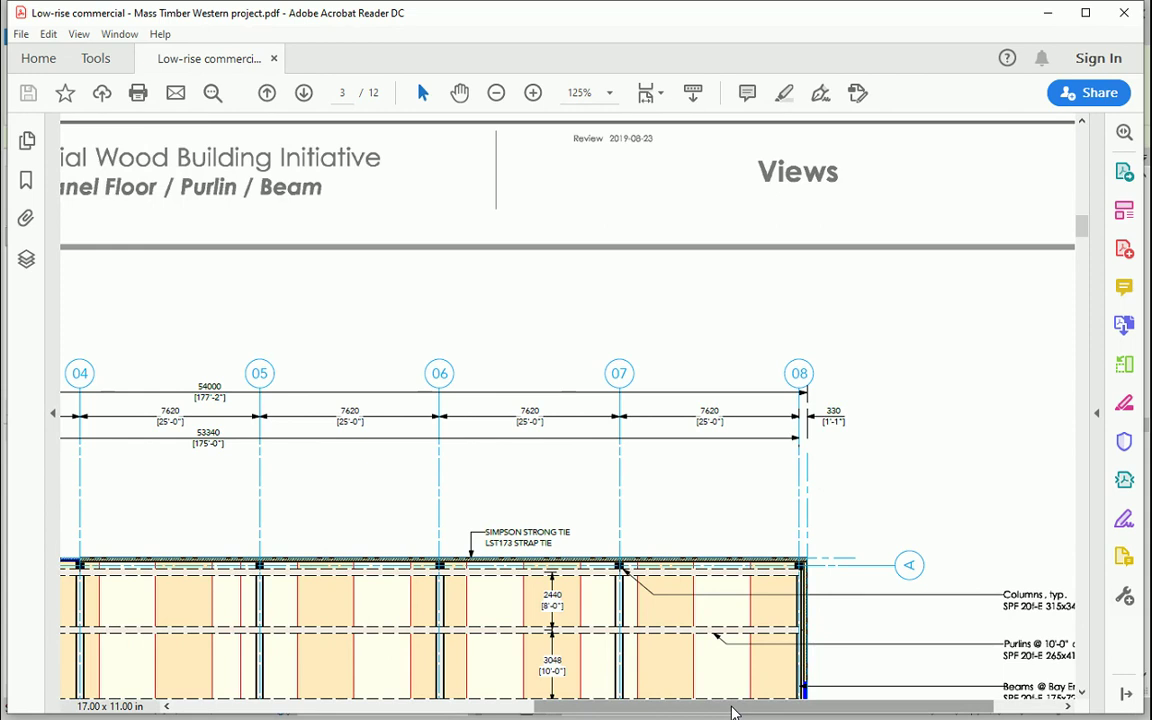
mouse_move(728, 706)
left_mouse_down()
mouse_move(462, 710)
mouse_move(573, 706)
left_mouse_up()
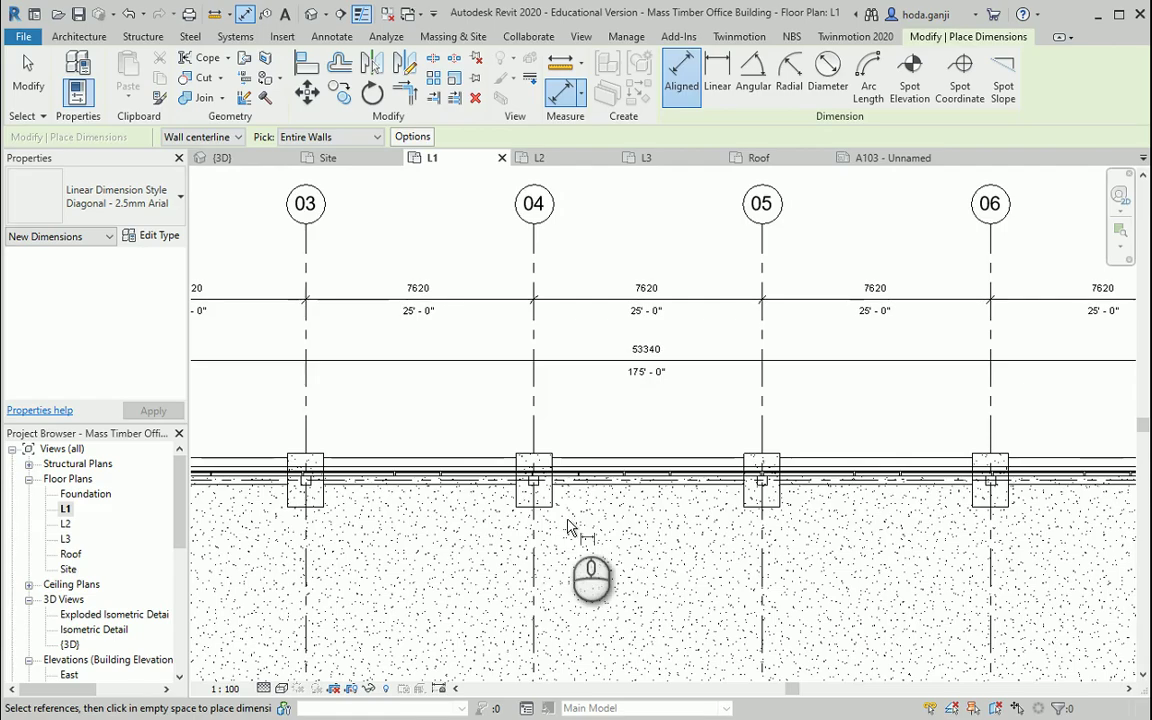
scroll(540, 463, "down", 3)
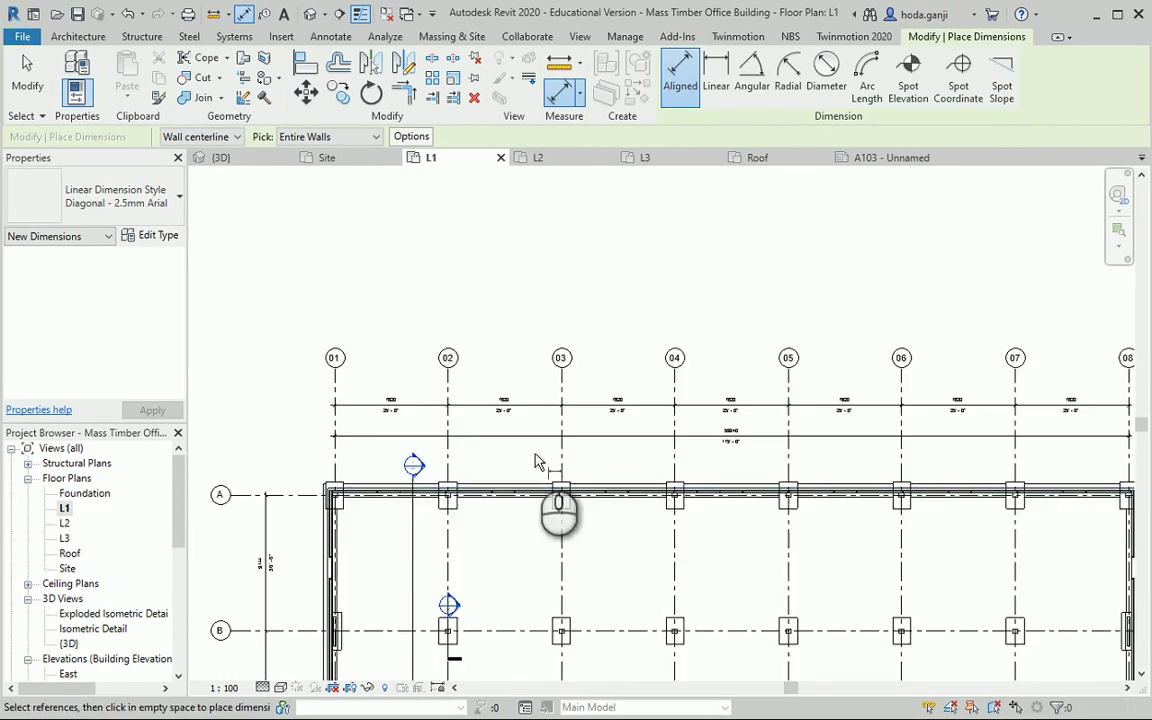
scroll(288, 510, "up", 5)
scroll(288, 510, "down", 4)
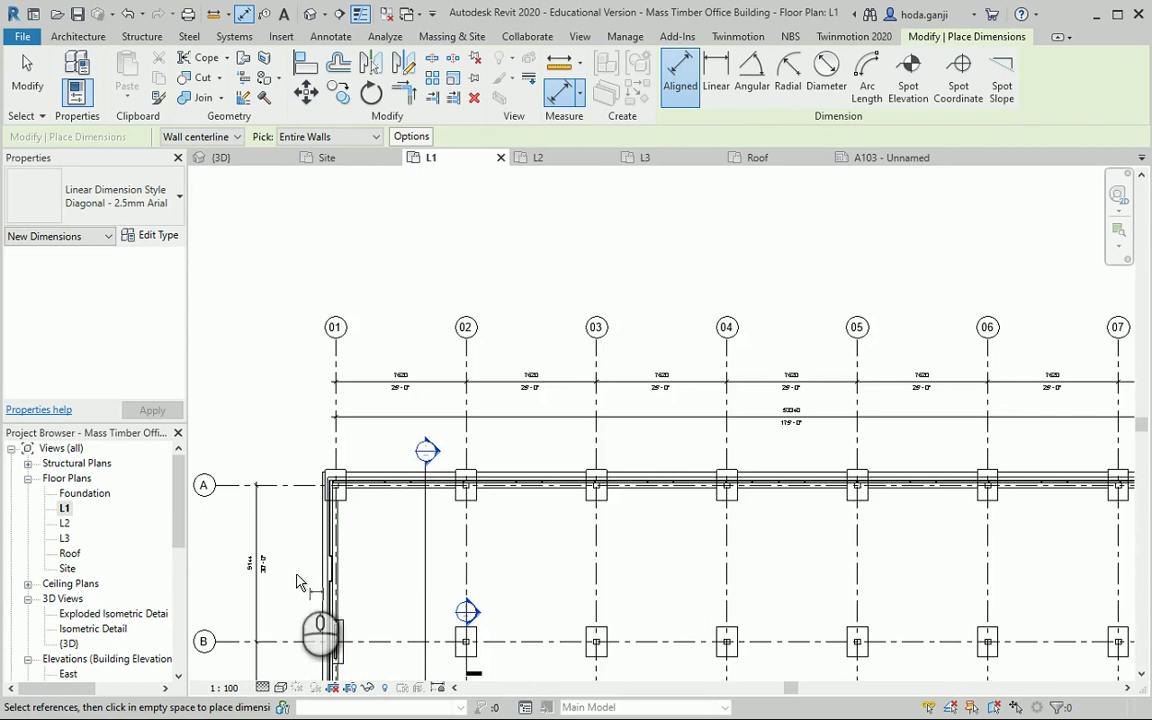
scroll(320, 575, "up", 5)
scroll(345, 478, "up", 3)
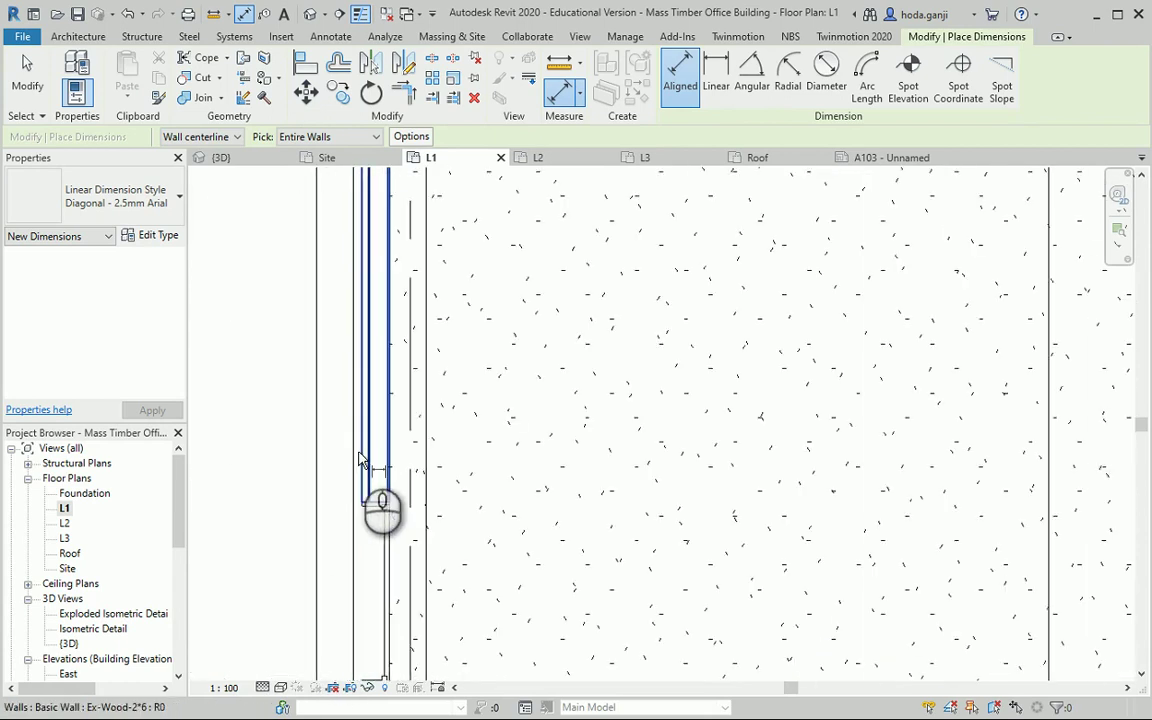
key("Tab")
key("Tab")
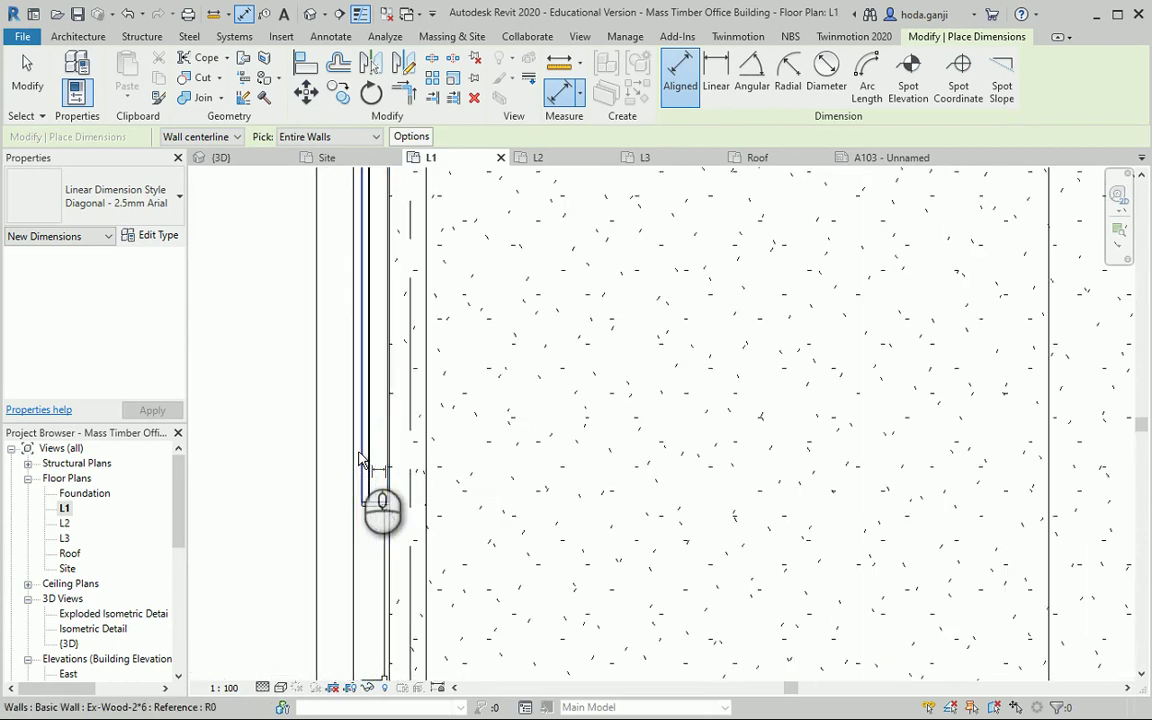
scroll(362, 460, "down", 7)
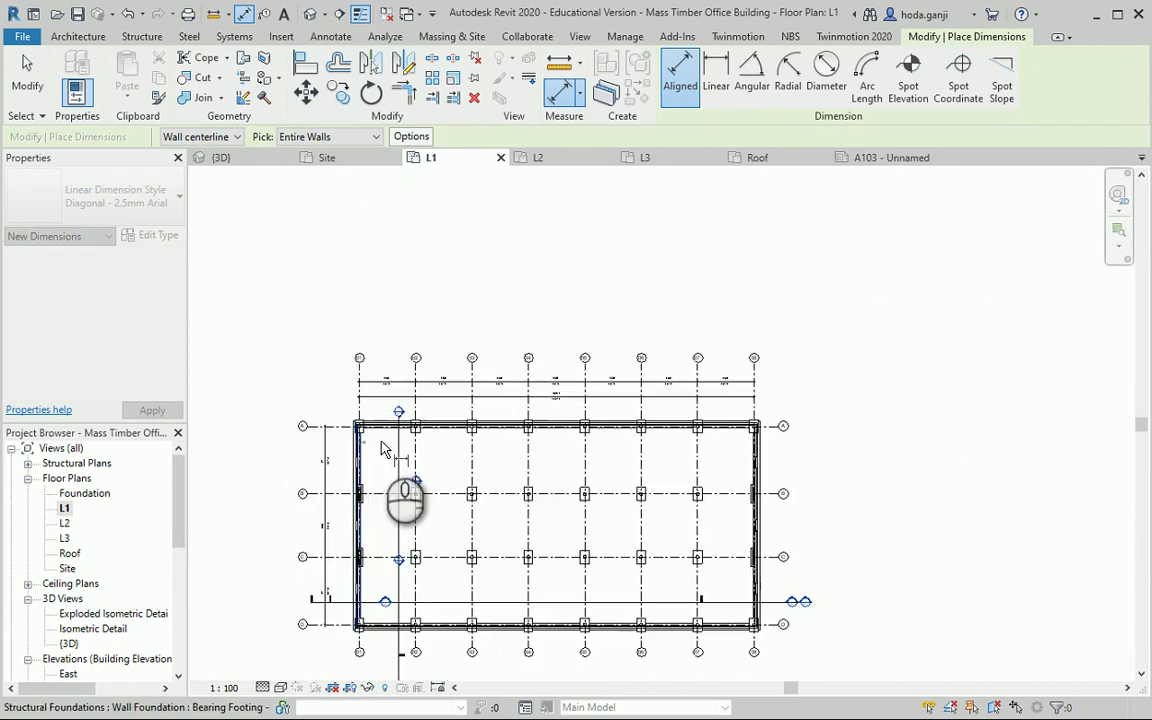
scroll(762, 450, "up", 2)
scroll(760, 448, "up", 5)
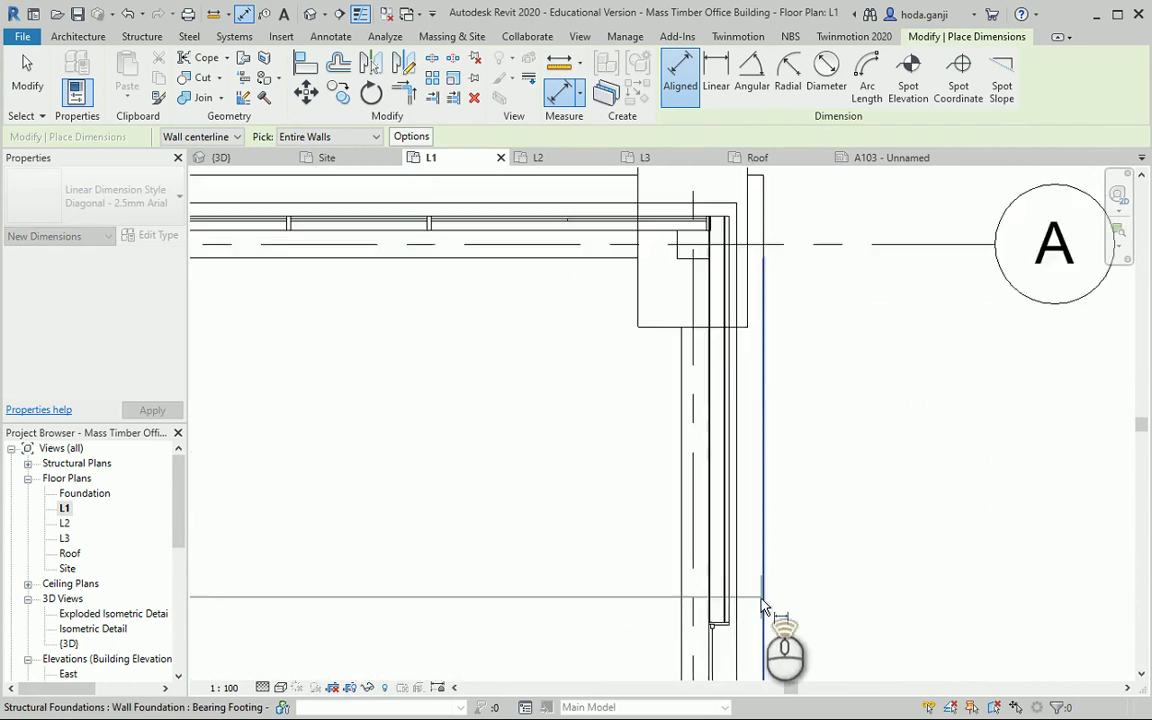
scroll(715, 586, "down", 2)
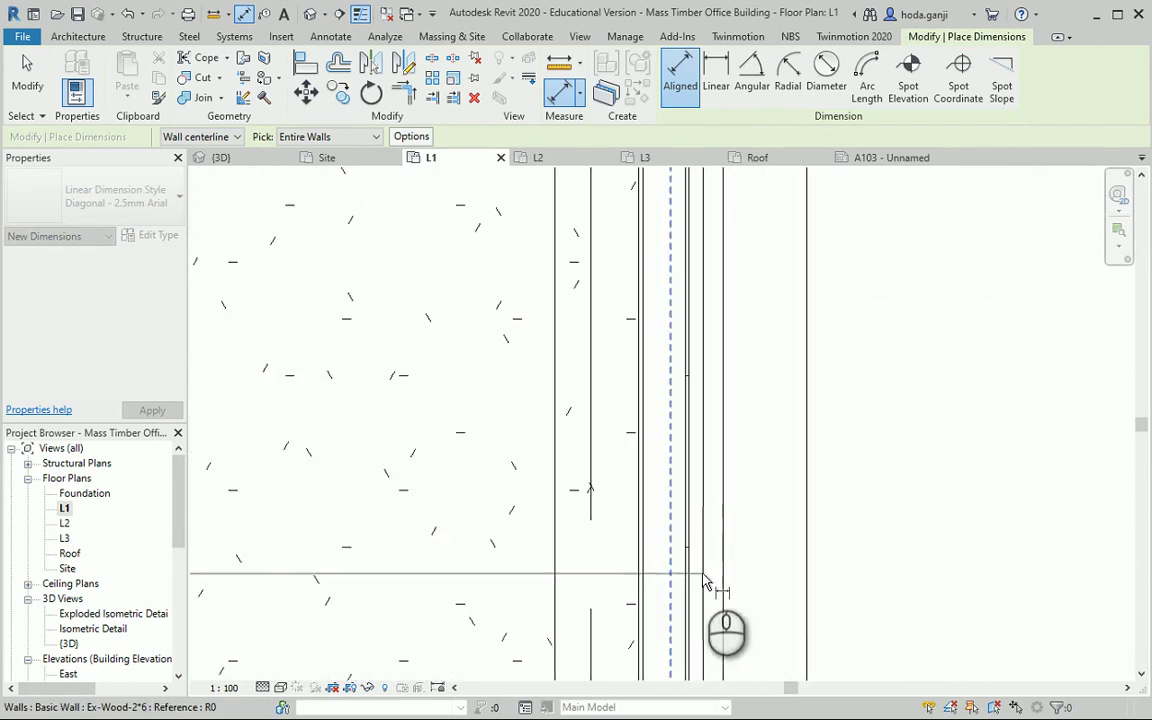
scroll(676, 522, "up", 1)
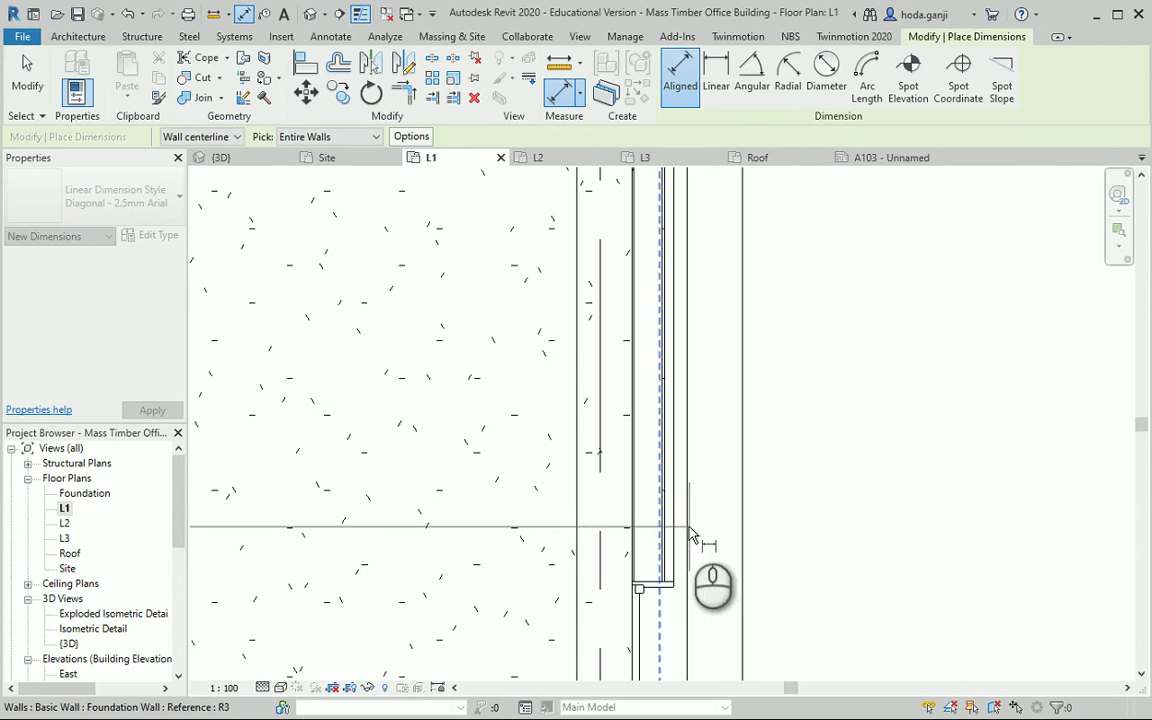
scroll(731, 530, "down", 6)
scroll(843, 548, "up", 4)
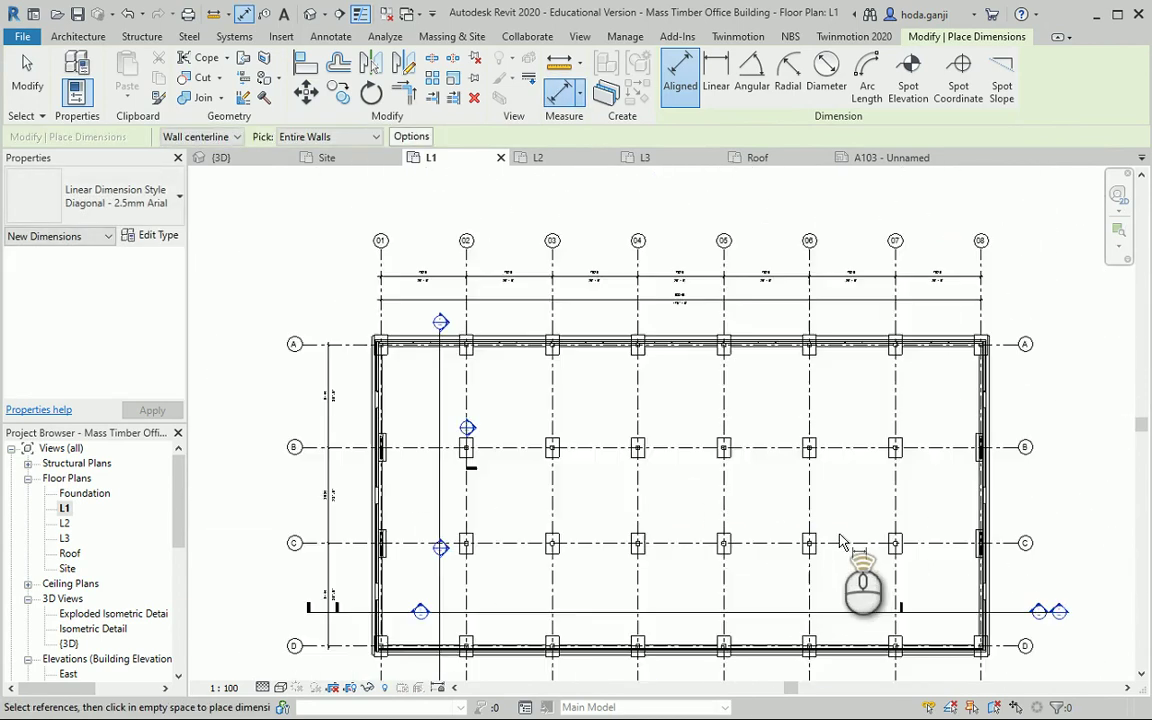
Step: Set the L1 plan's visual style to Hidden Line and leave the dimension command
left_click(281, 688)
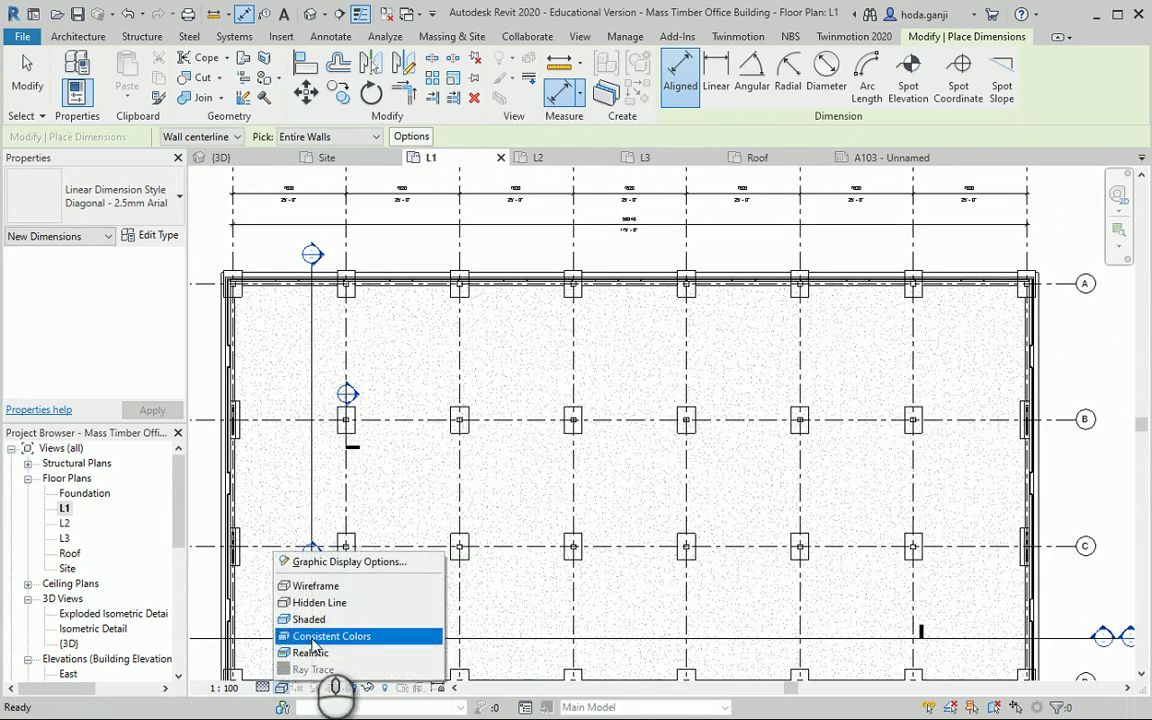
left_click(322, 609)
scroll(628, 536, "down", 1)
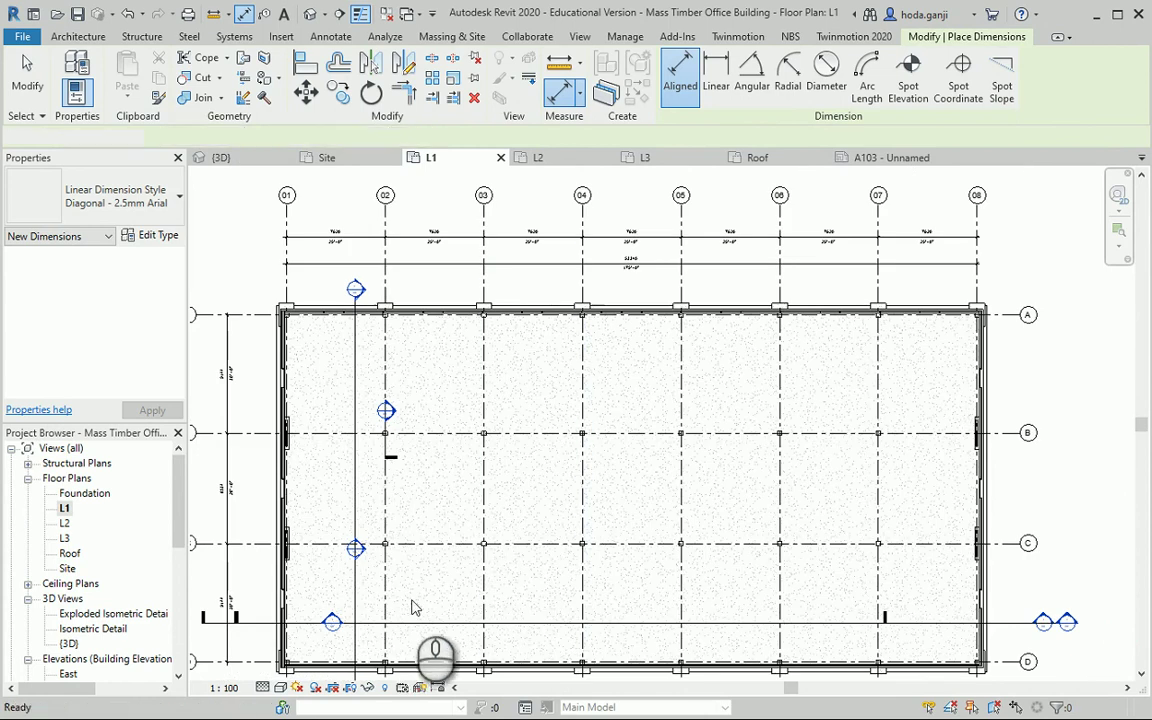
key("Escape")
key("Escape")
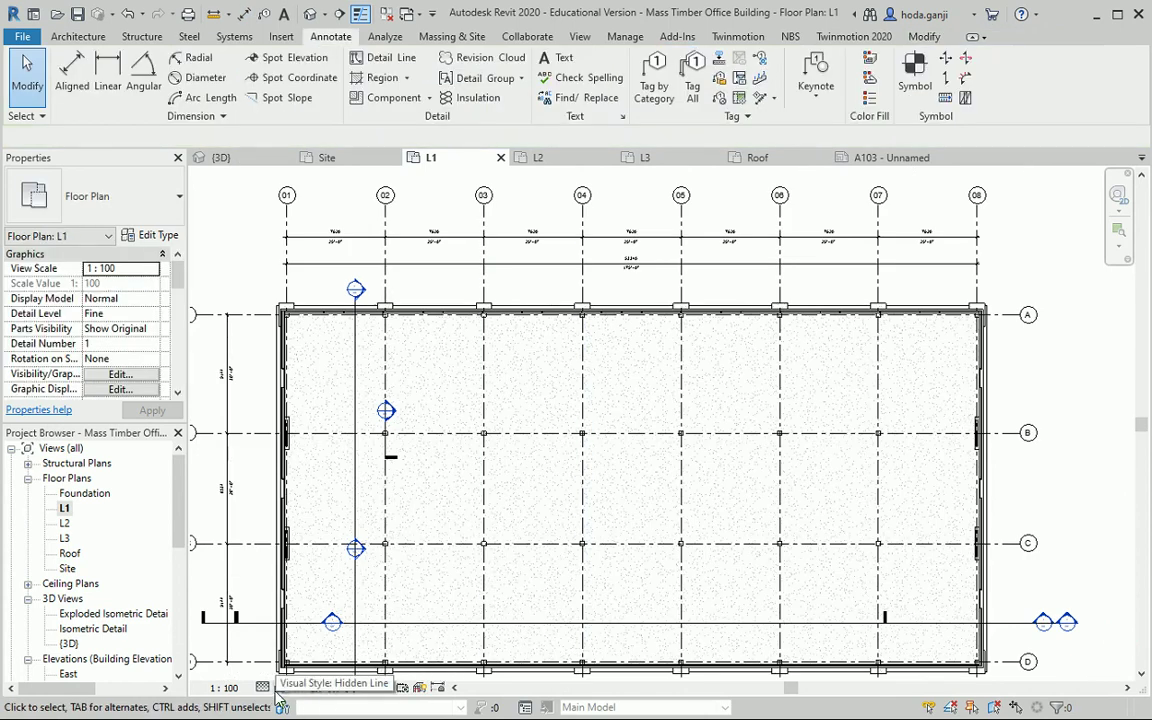
scroll(275, 296, "up", 6)
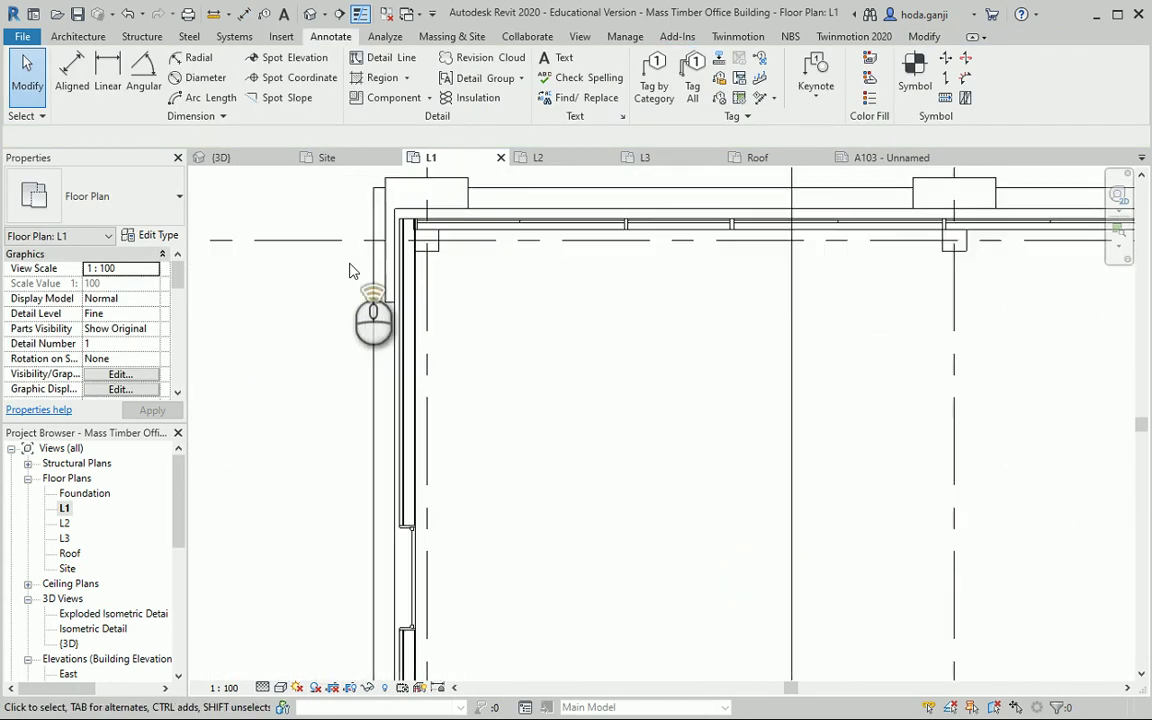
scroll(360, 281, "down", 1)
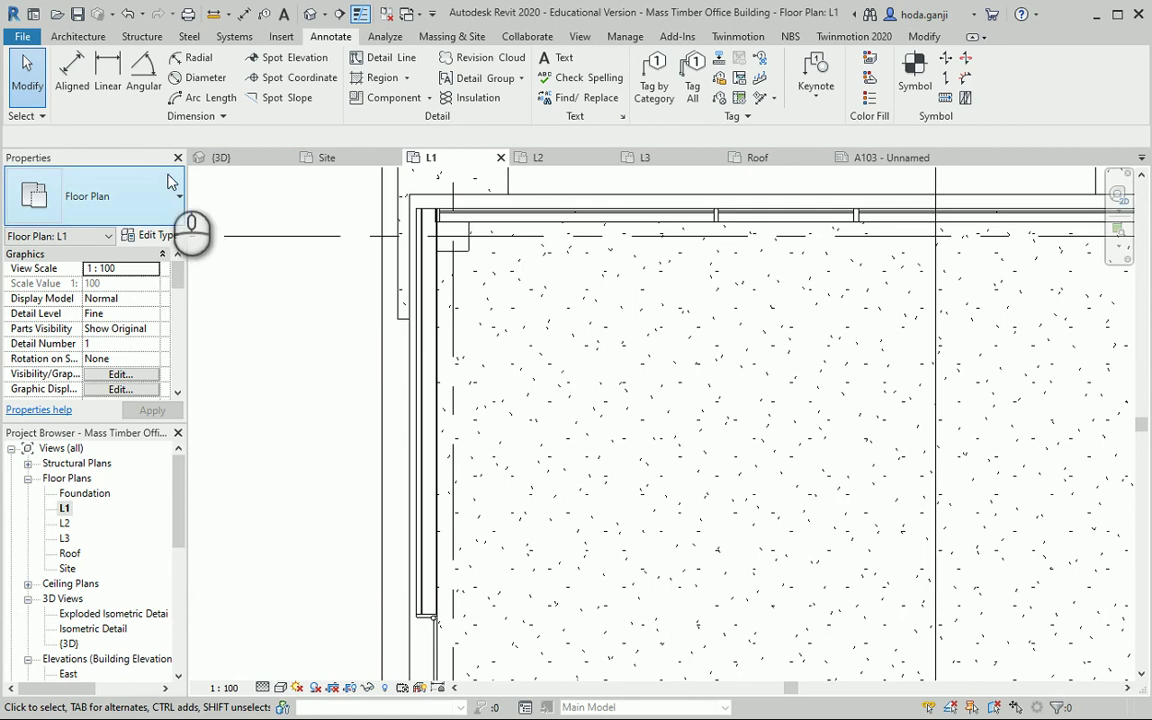
left_click(86, 86)
scroll(395, 575, "down", 1)
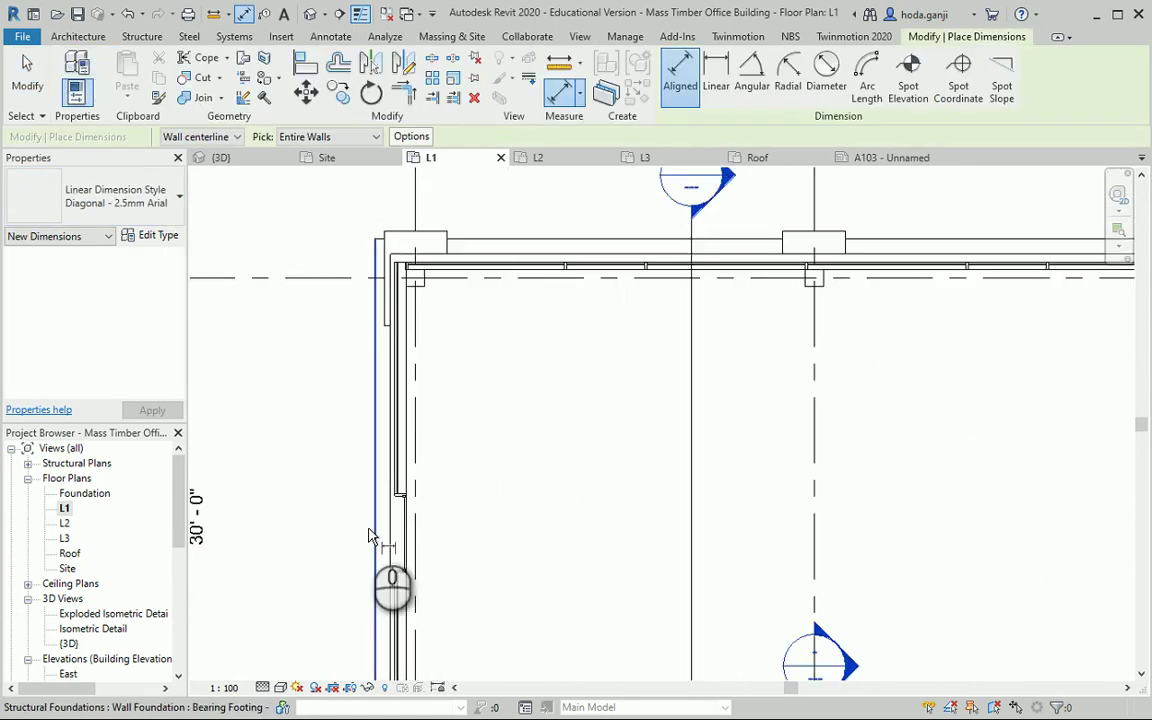
key("Escape")
key("Escape")
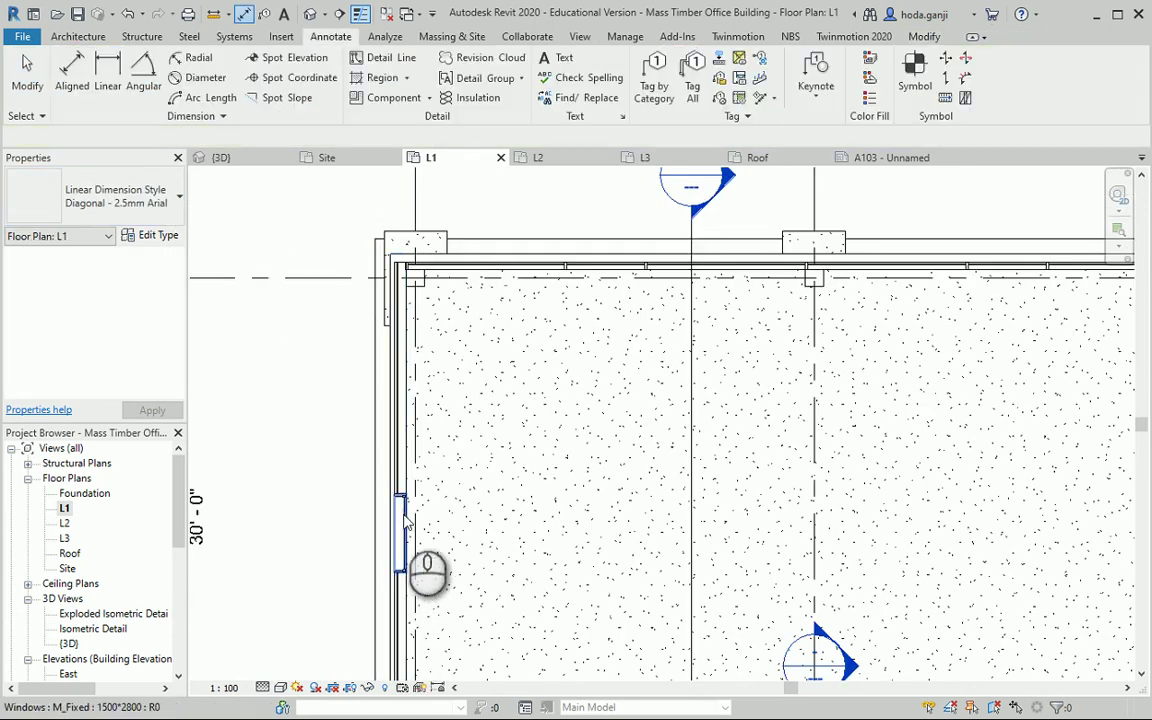
Step: Add an overall aligned dimension between the exterior faces of the walls beside grids 01 and 08, above the grid-spacing dimensions
left_click(403, 472)
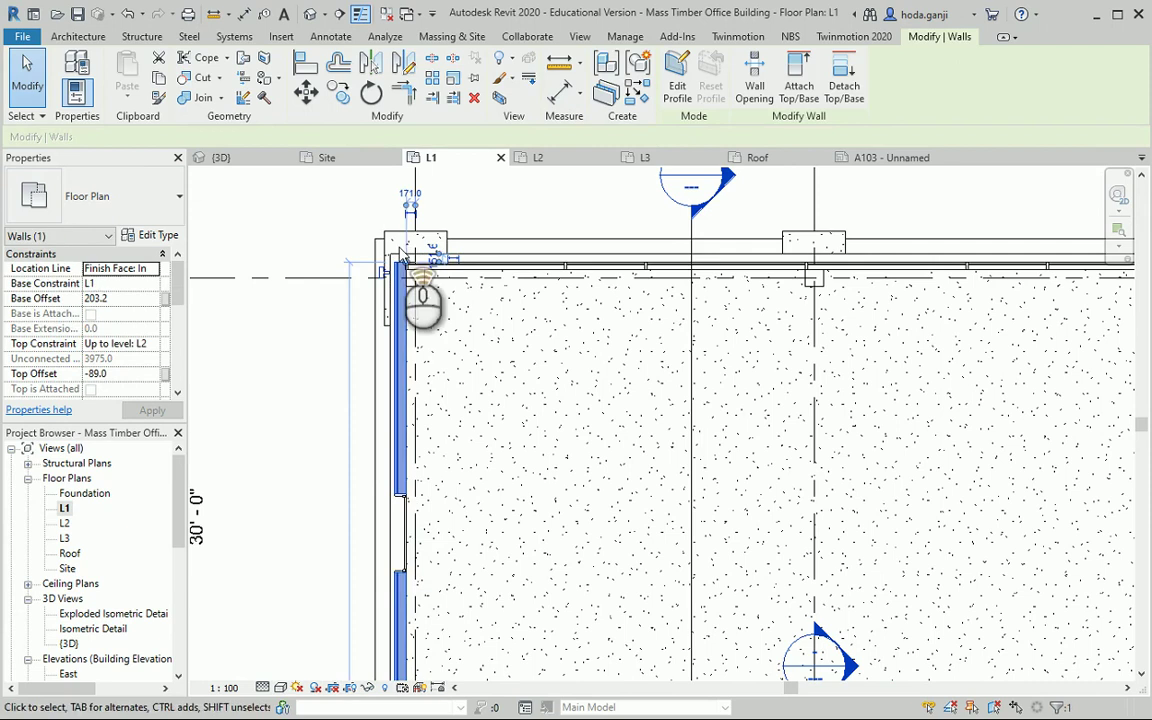
scroll(404, 300, "up", 2)
key("Escape")
left_click(86, 80)
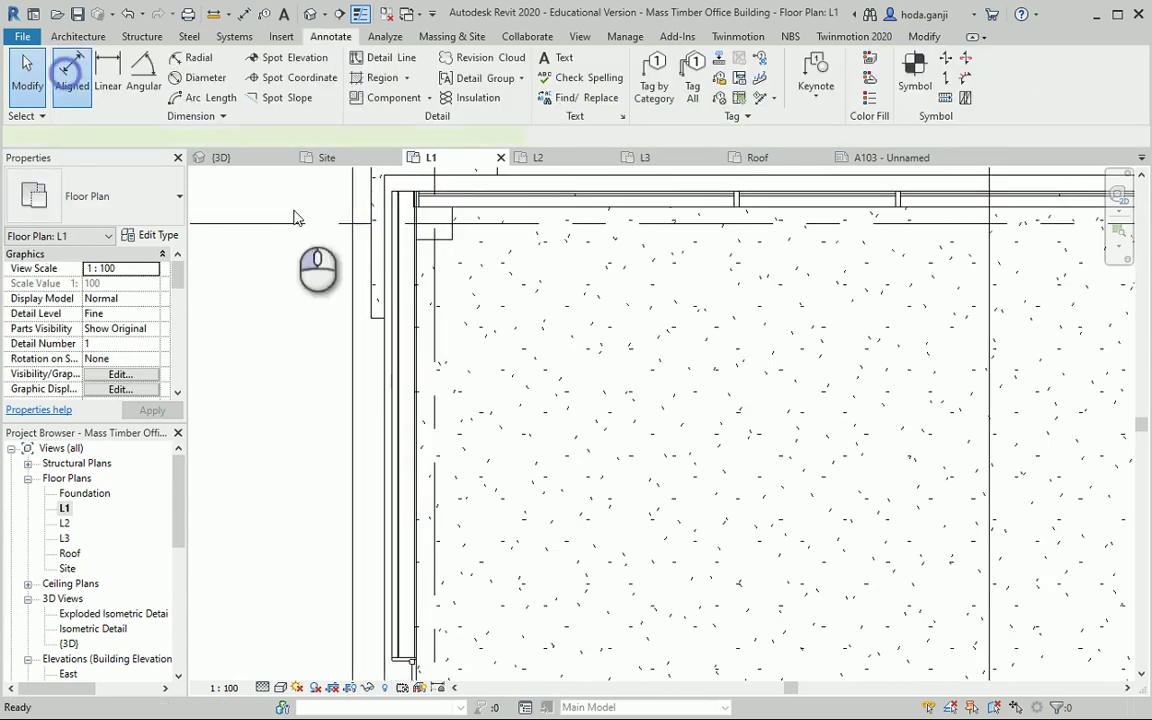
scroll(404, 401, "up", 2)
key("Tab")
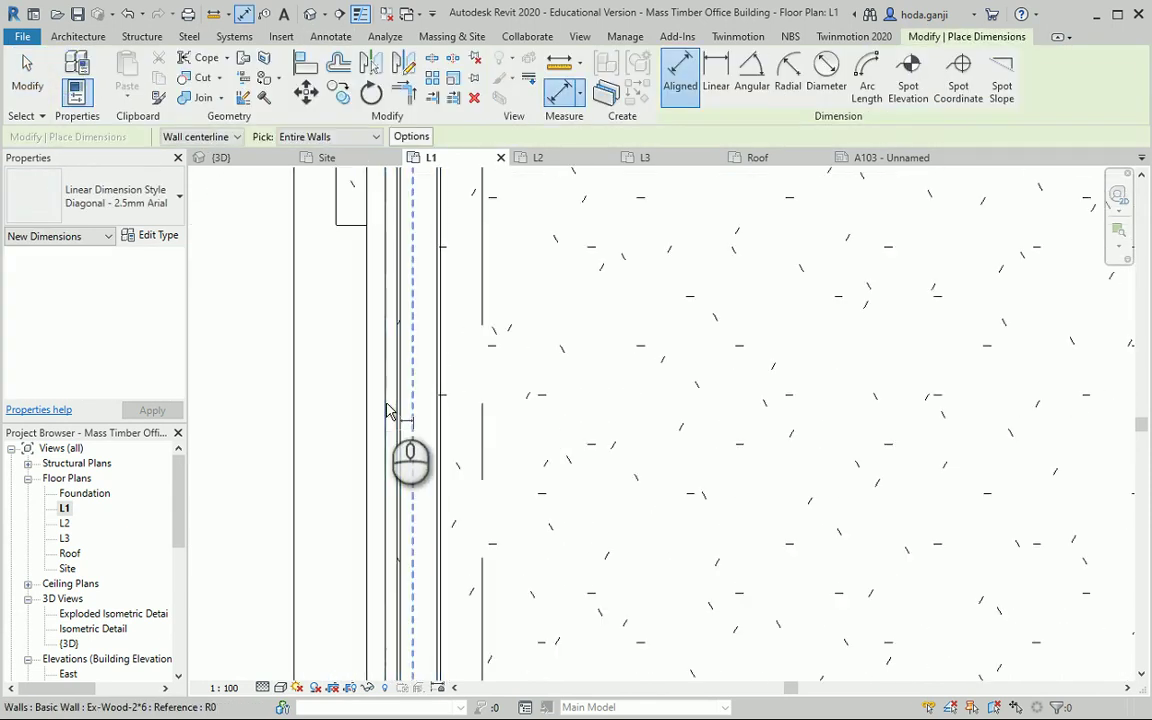
scroll(387, 405, "down", 6)
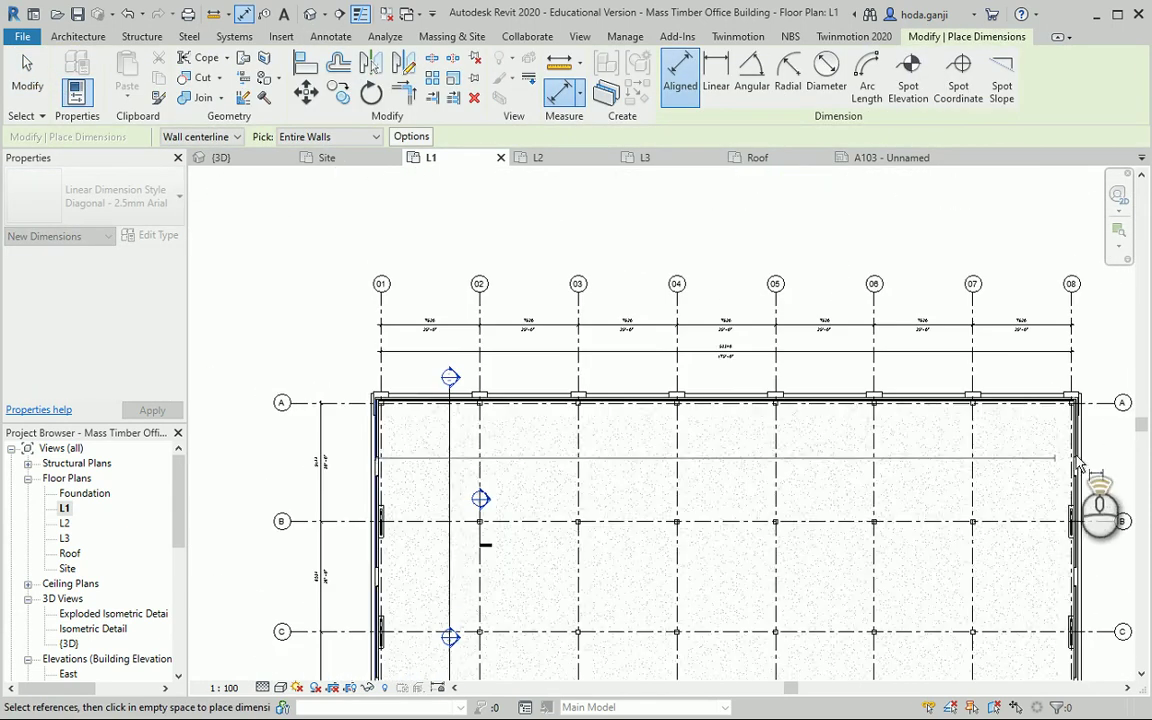
scroll(1097, 415, "up", 3)
scroll(1097, 415, "up", 2)
scroll(946, 530, "up", 2)
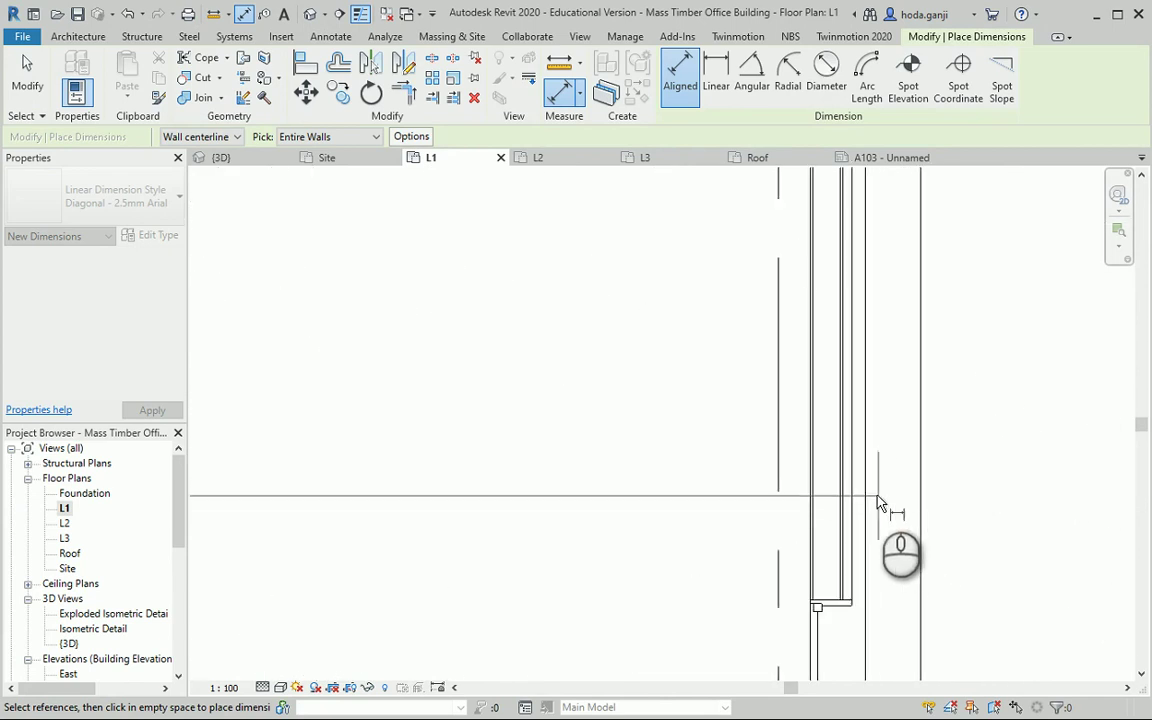
scroll(857, 497, "down", 4)
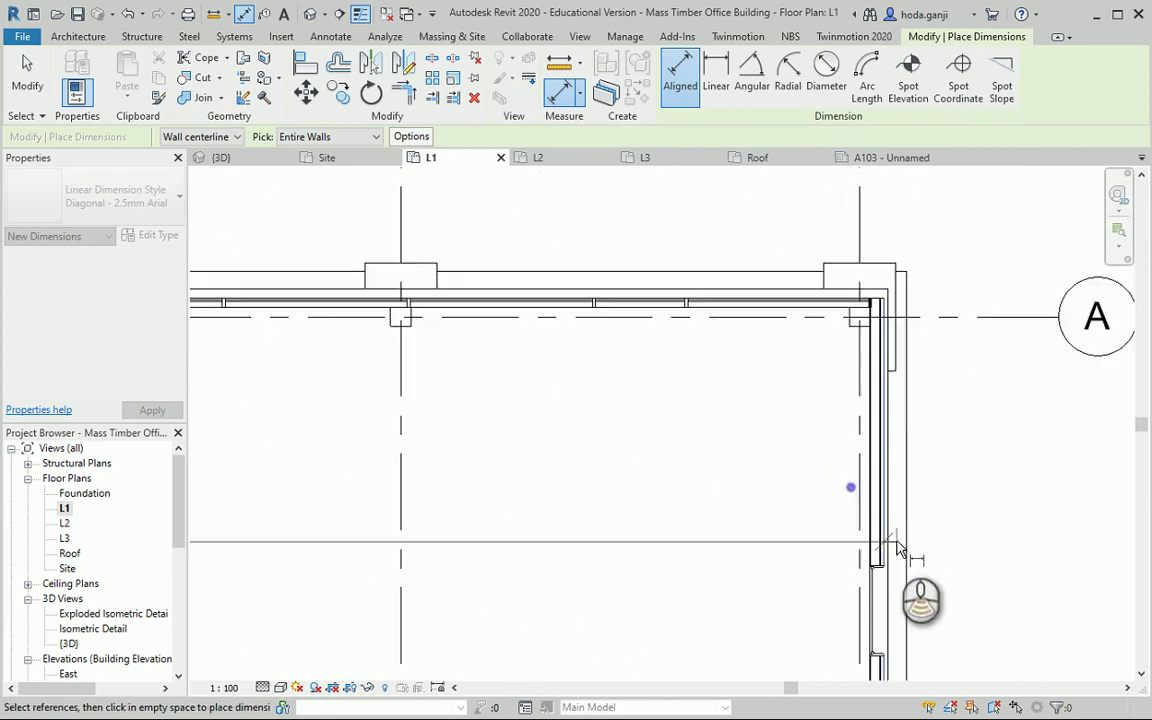
scroll(640, 400, "down", 2)
scroll(470, 340, "up", 5)
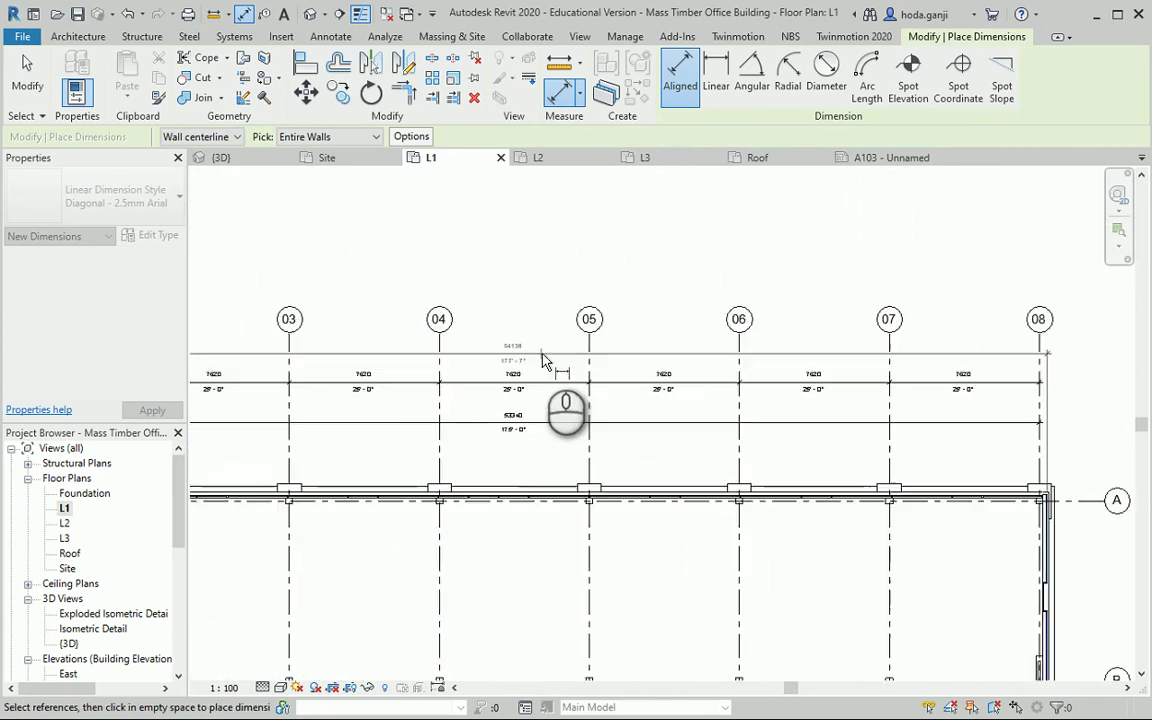
key("Escape")
scroll(705, 395, "down", 1)
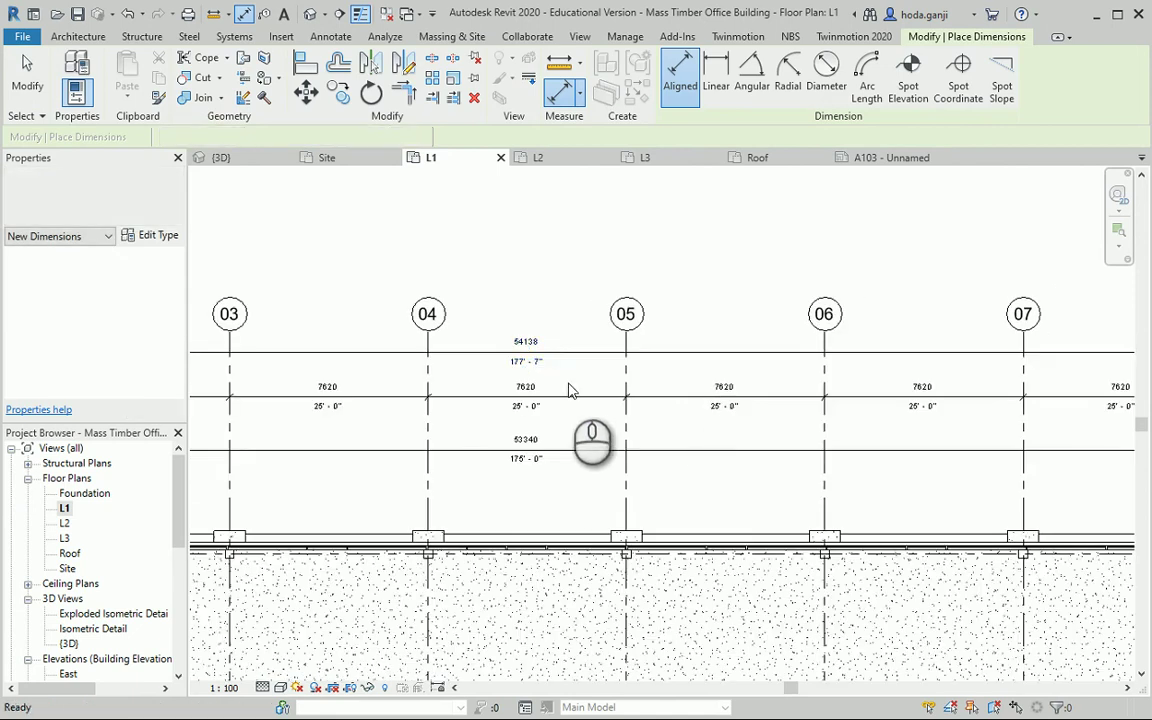
key("Escape")
Step: Switch to the reference PDF in Acrobat Reader and examine the dimension rows above the plan up to the edge beyond grid 08
scroll(535, 370, "up", 1)
scroll(540, 372, "down", 2)
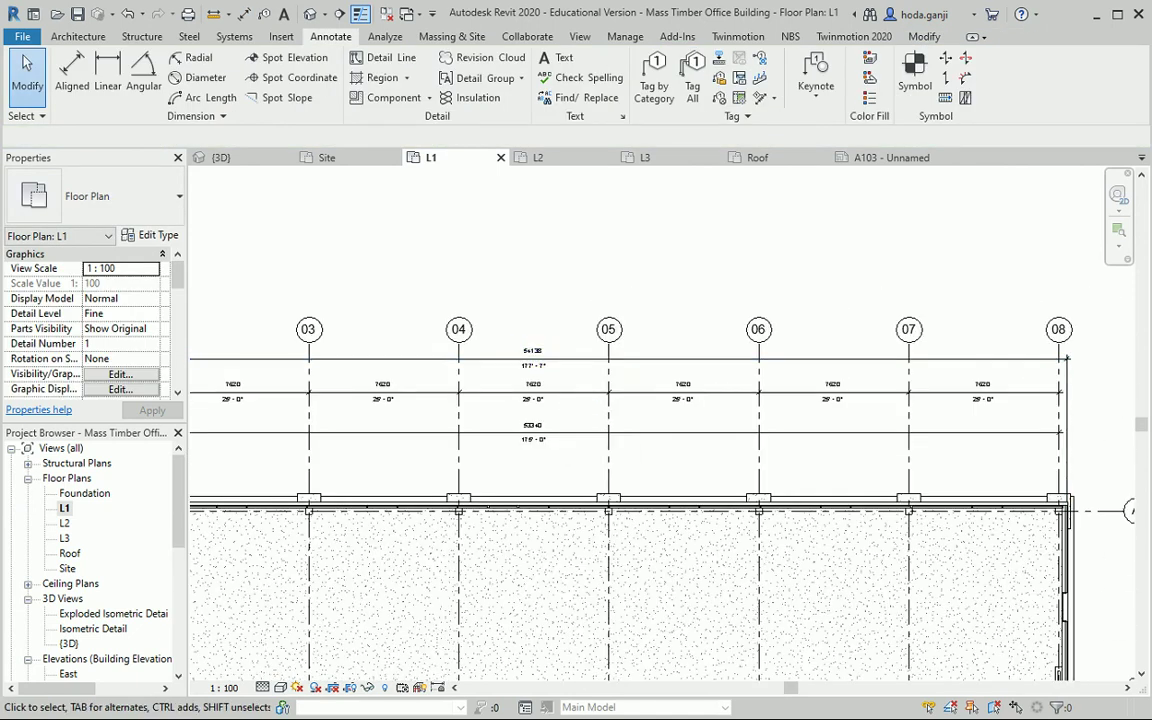
scroll(740, 380, "down", 2)
scroll(640, 312, "up", 5)
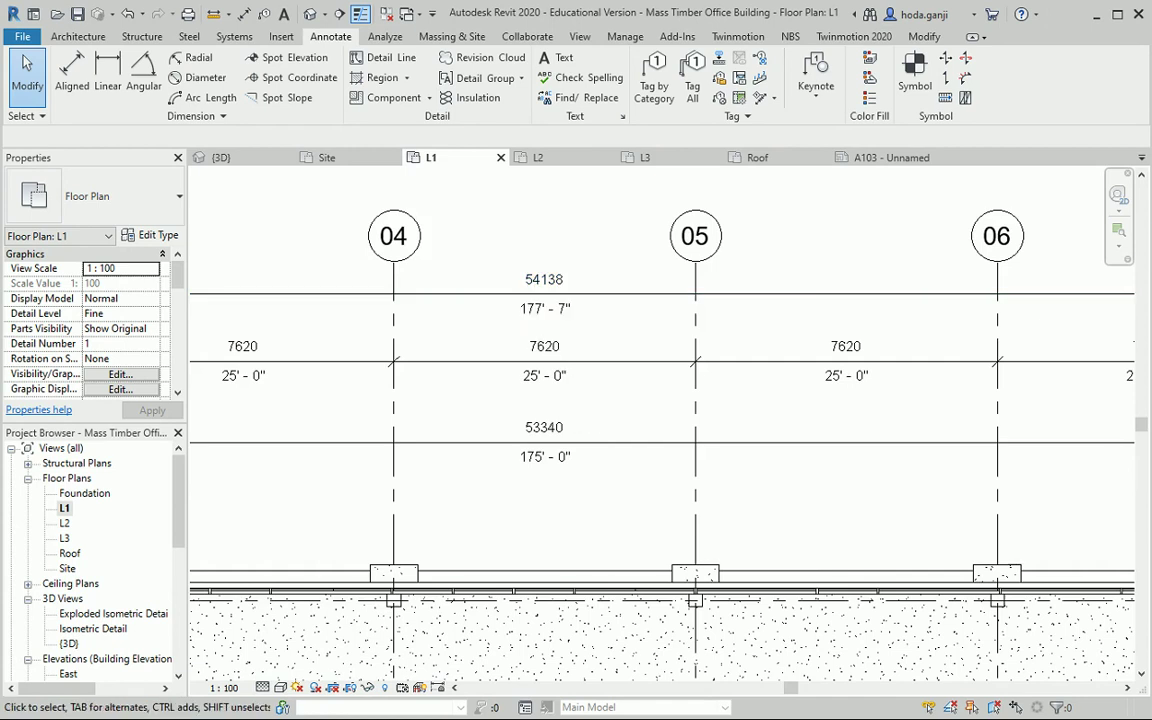
key("alt+Tab")
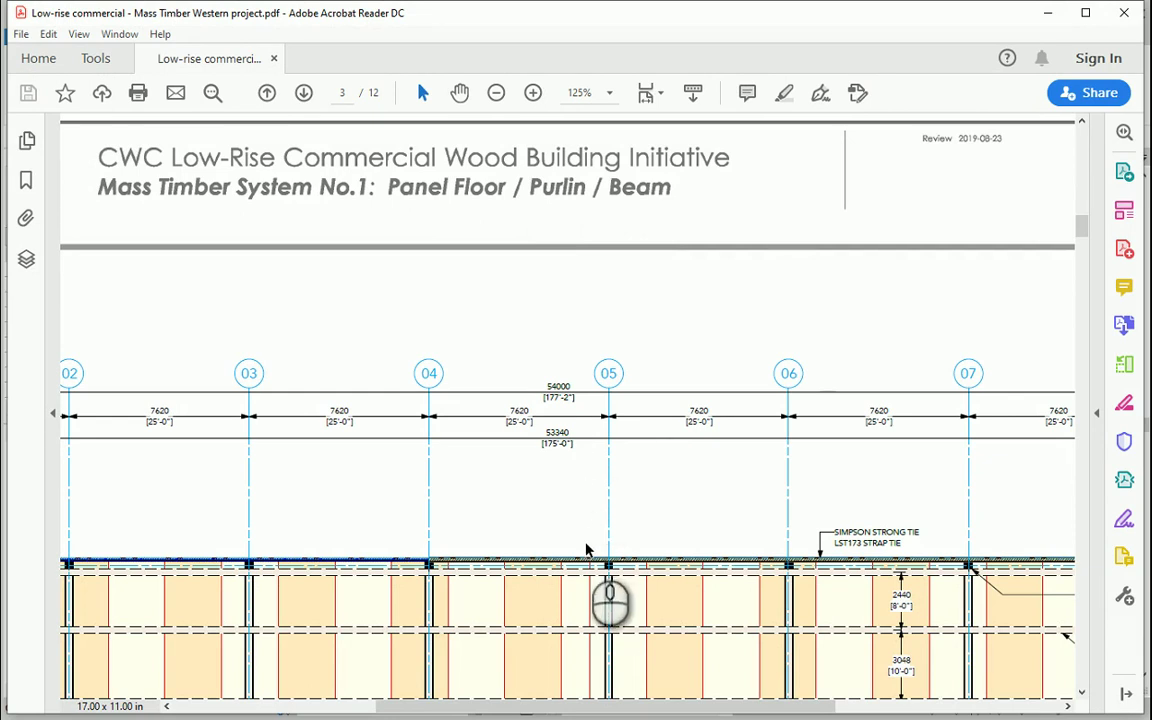
scroll(490, 490, "down", 3)
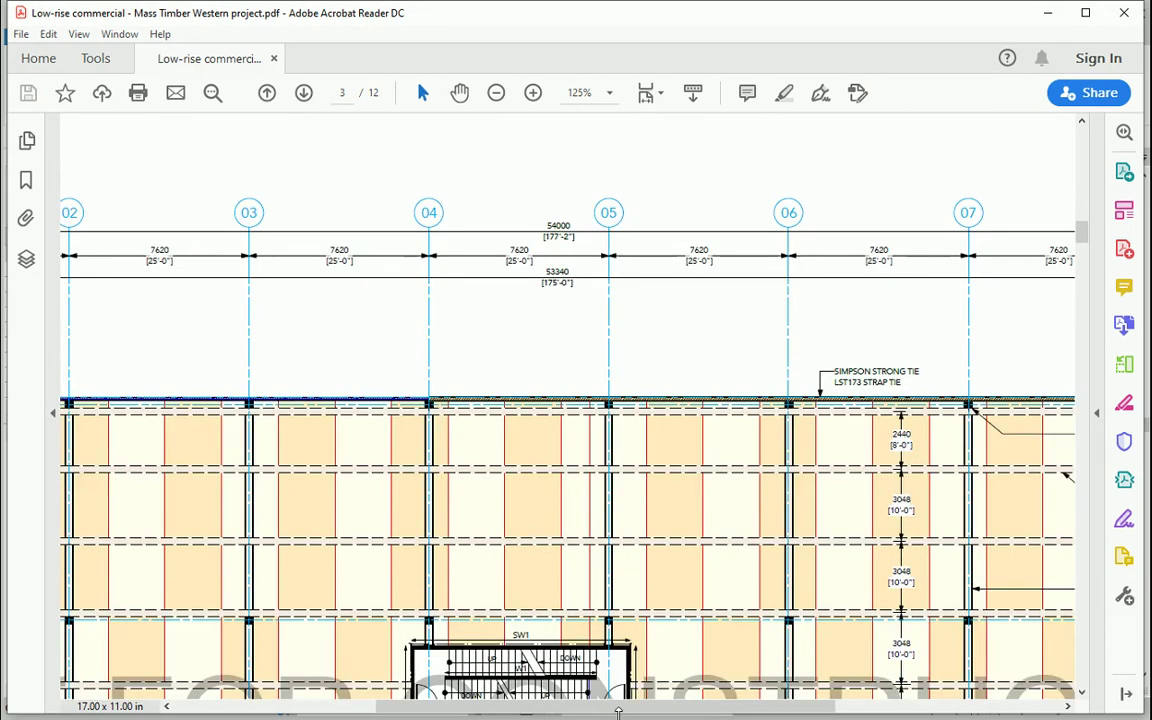
left_click_drag(618, 712, 738, 712)
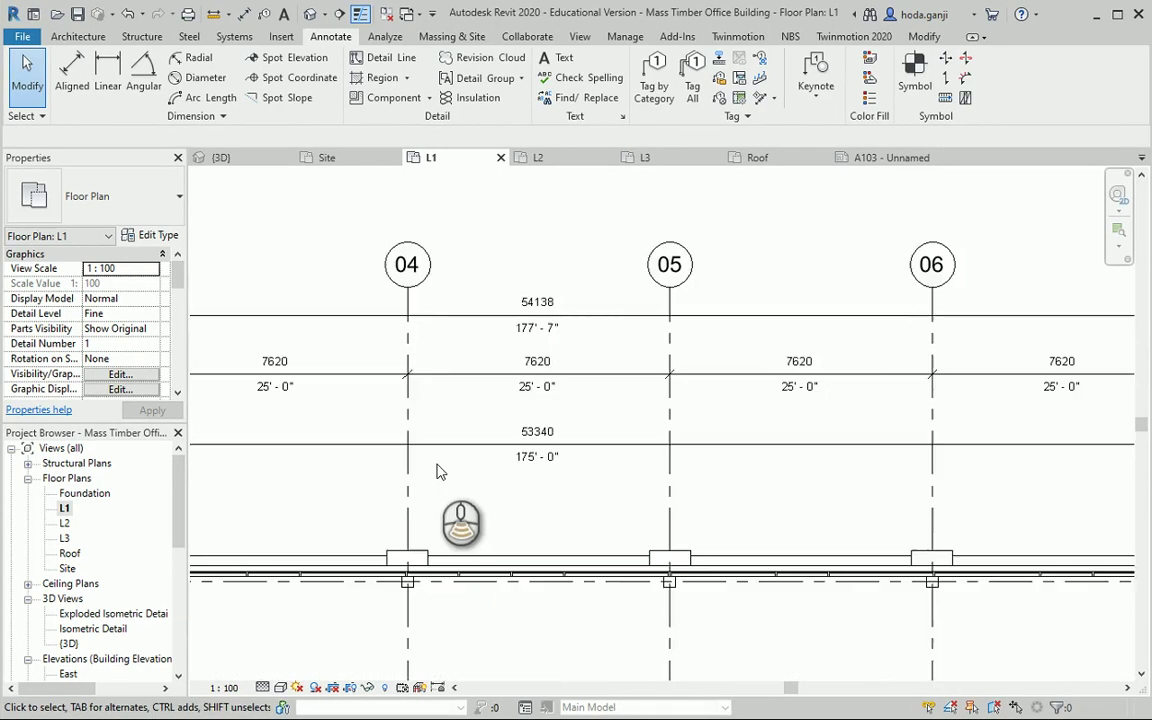
Step: Switch back to Revit and extend the grid-spacing dimension string with a witness line on the exterior wall face beyond grid 08
scroll(694, 489, "down", 3)
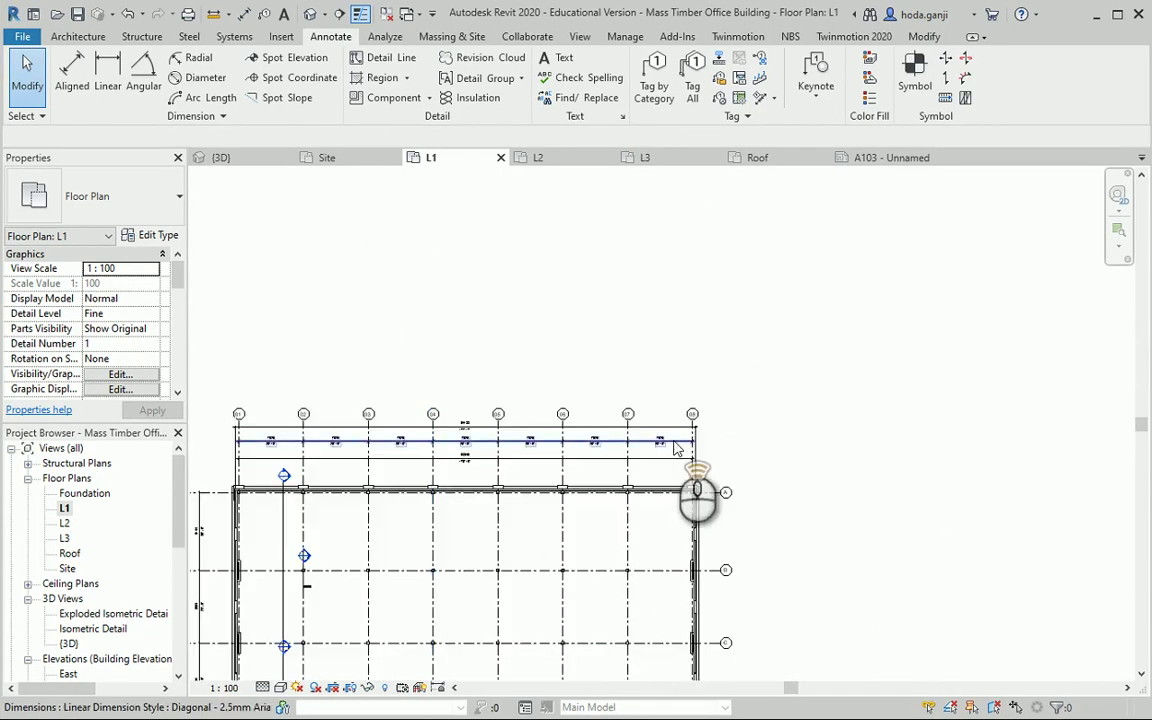
scroll(745, 440, "up", 4)
left_click(676, 459)
scroll(790, 450, "up", 2)
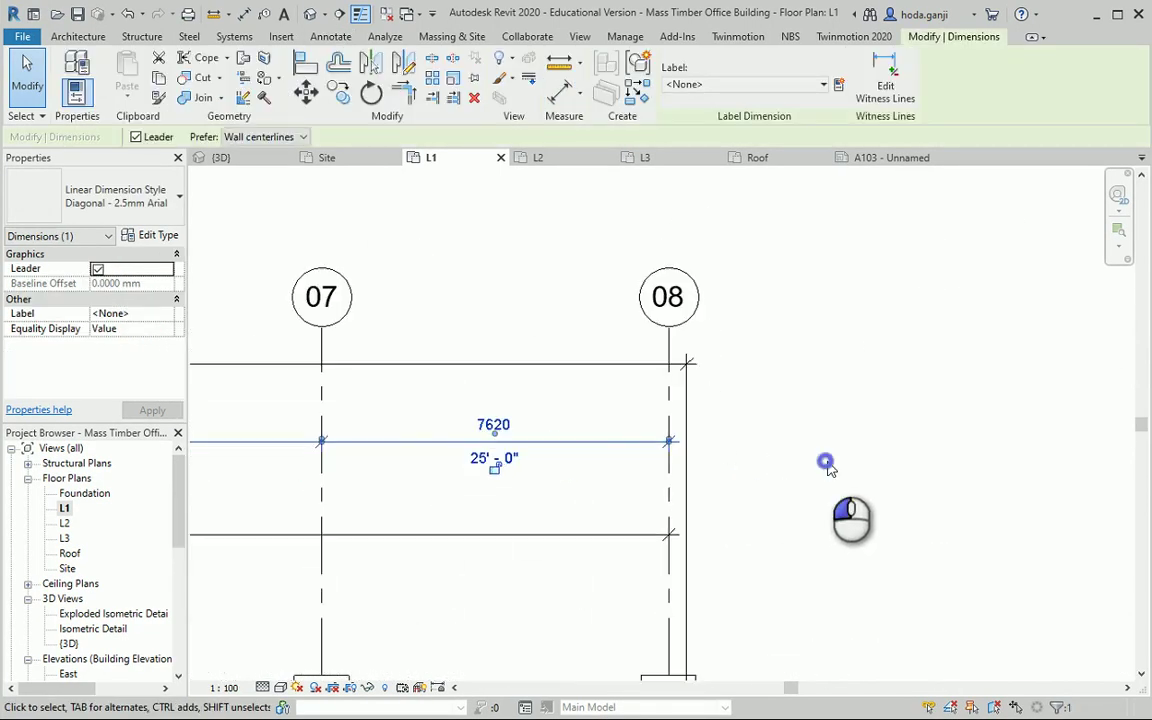
left_click(829, 463)
left_click(635, 447)
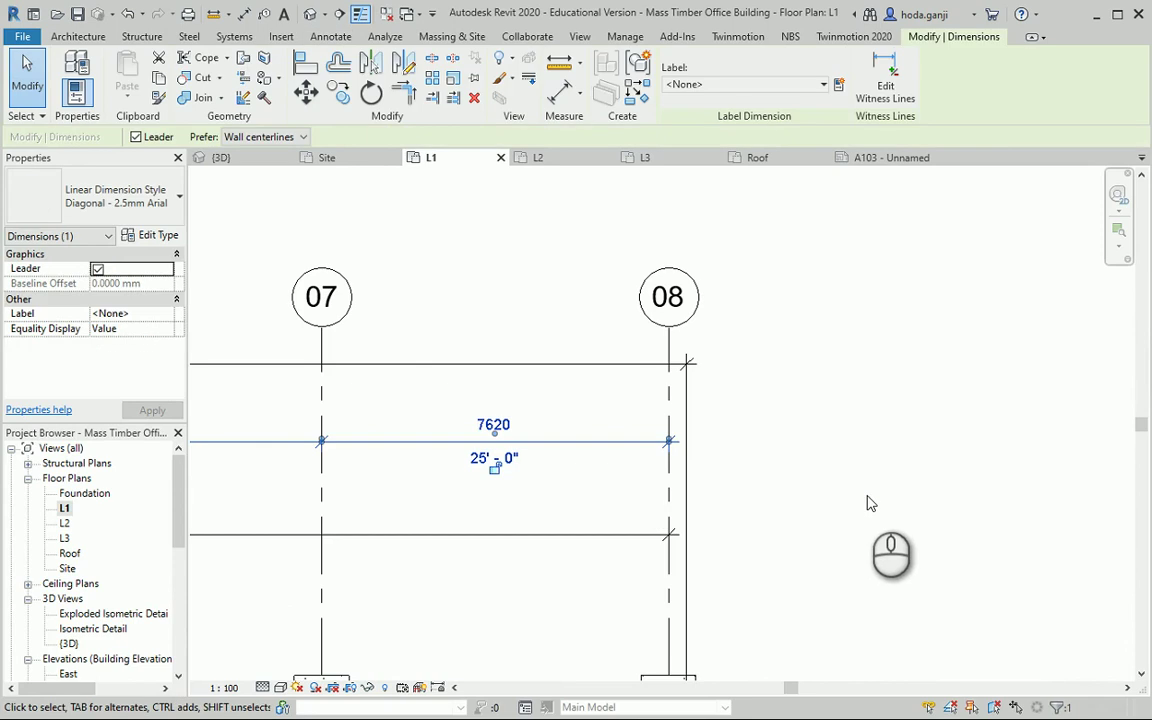
left_click(886, 88)
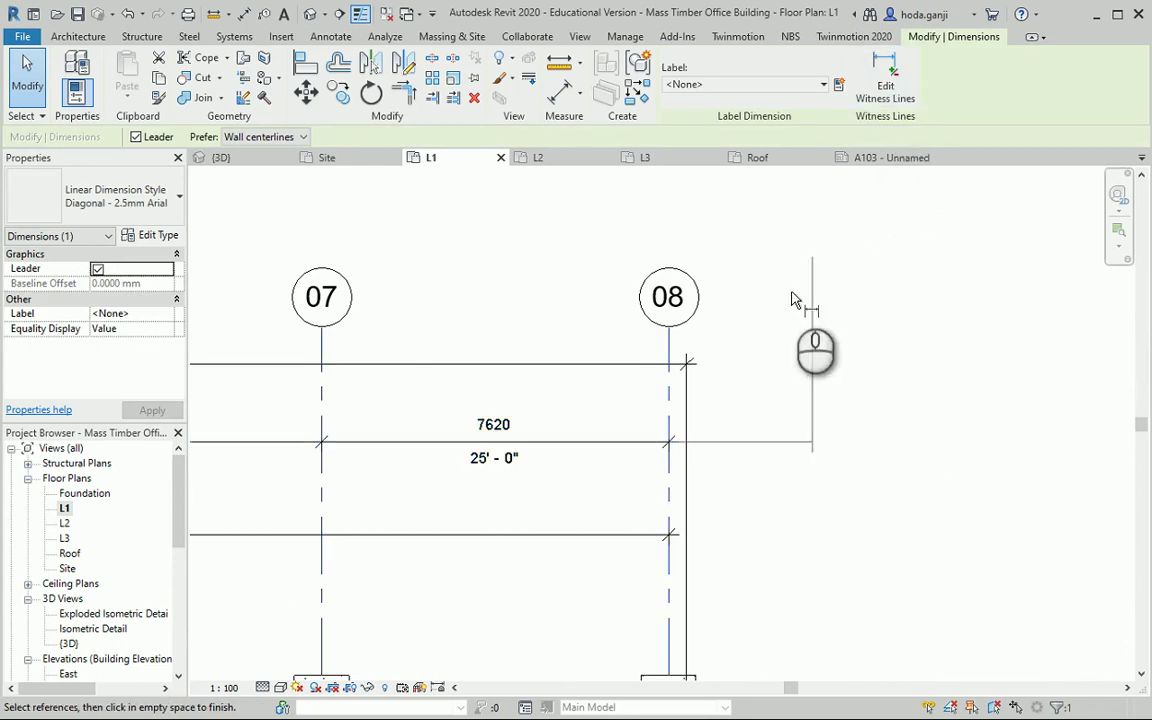
scroll(703, 450, "up", 2)
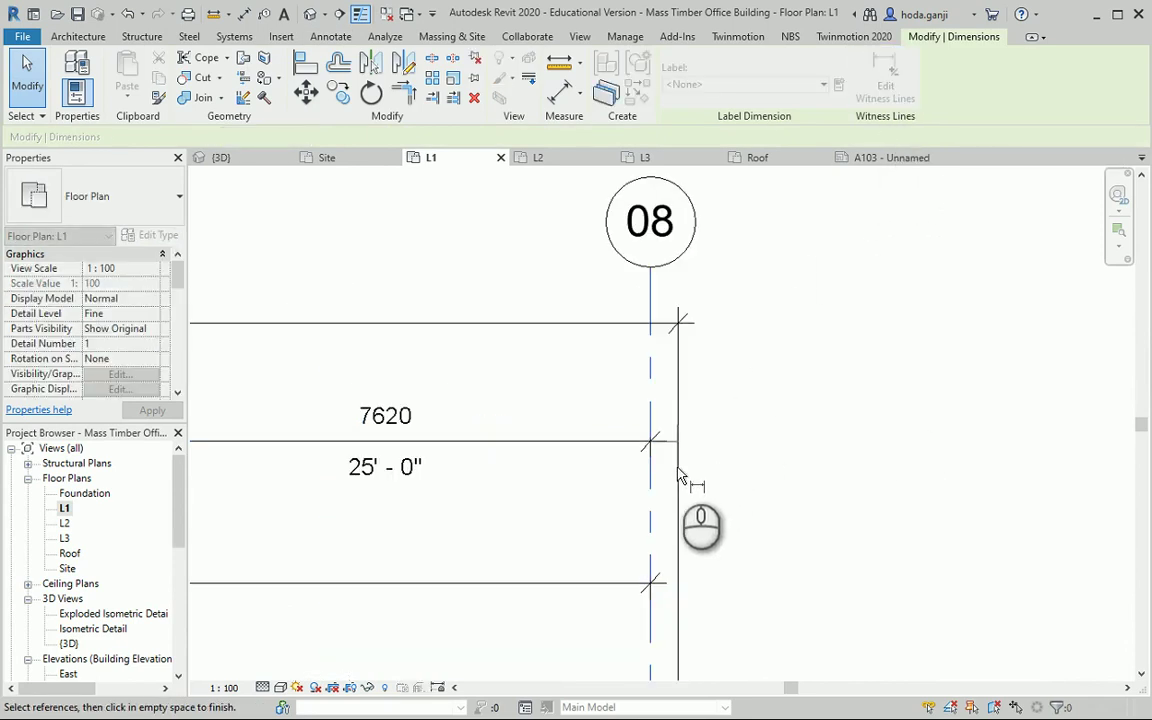
scroll(679, 477, "down", 2)
scroll(680, 470, "down", 2)
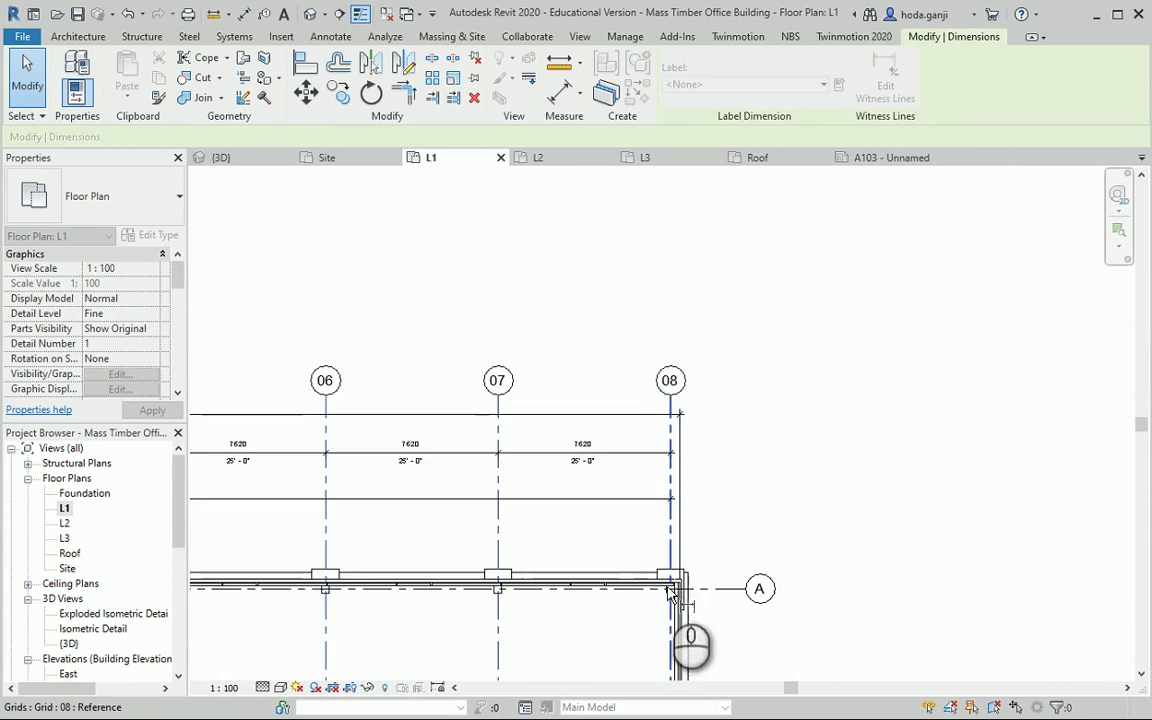
scroll(670, 600, "up", 1)
scroll(680, 620, "up", 3)
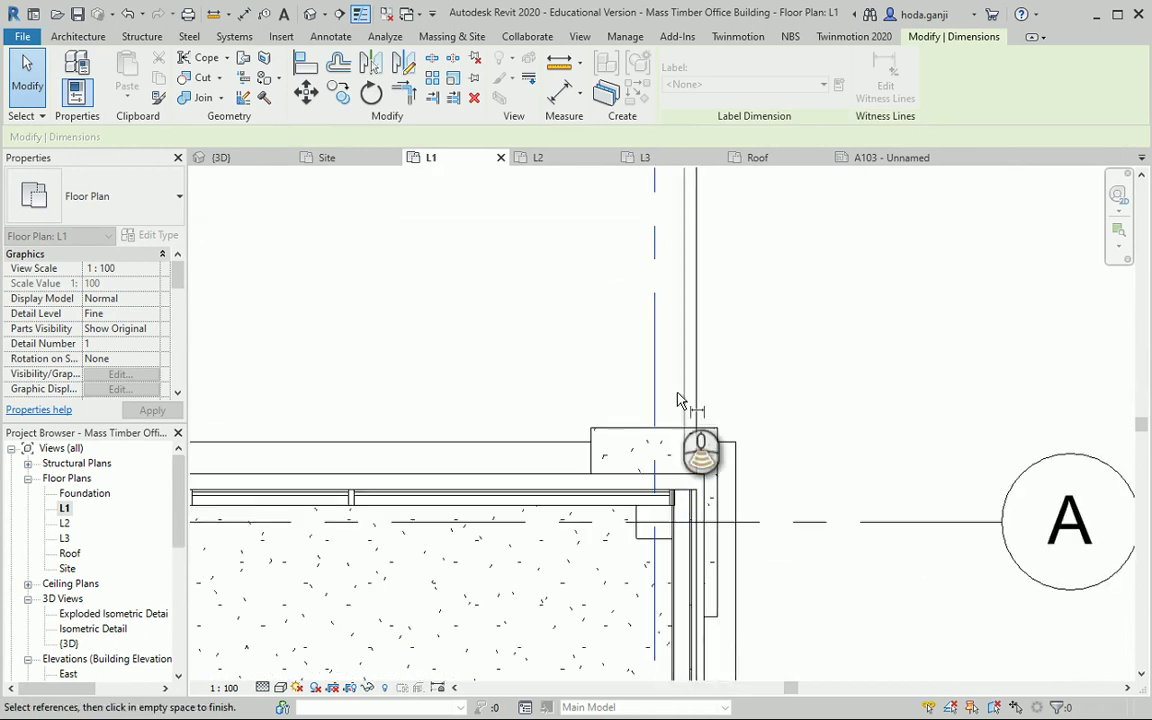
scroll(684, 404, "down", 1)
scroll(710, 638, "up", 1)
scroll(692, 607, "down", 1)
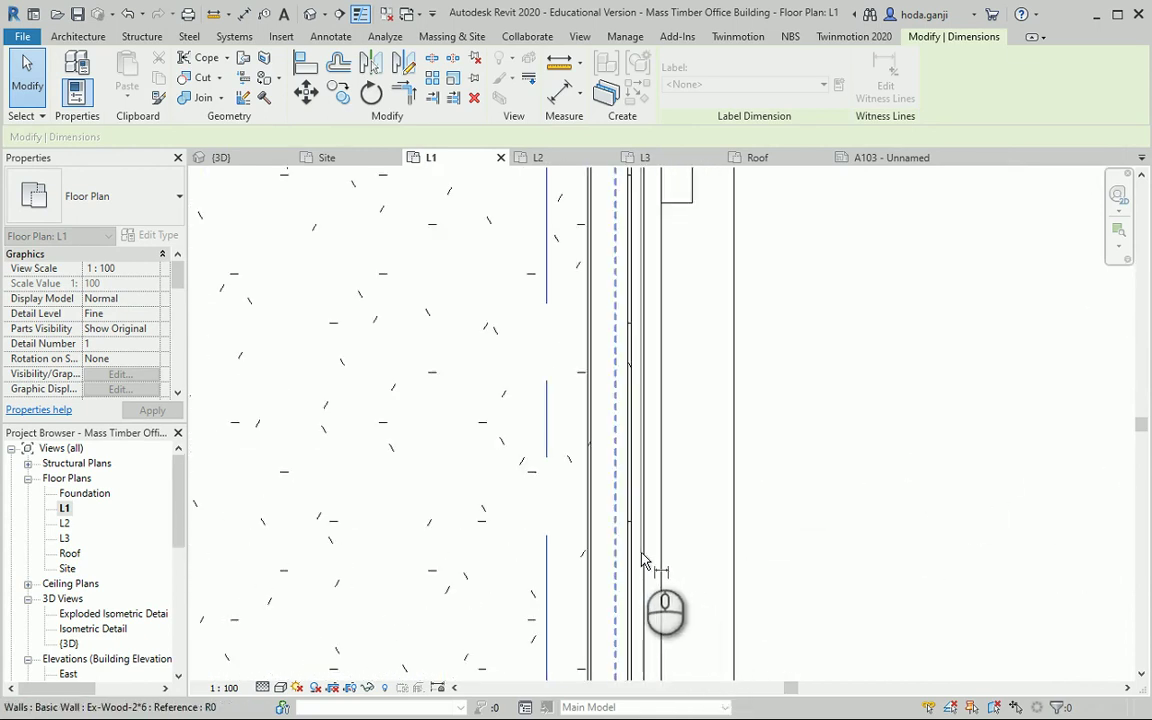
middle_click_drag(643, 535, 584, 436)
scroll(620, 486, "up", 2)
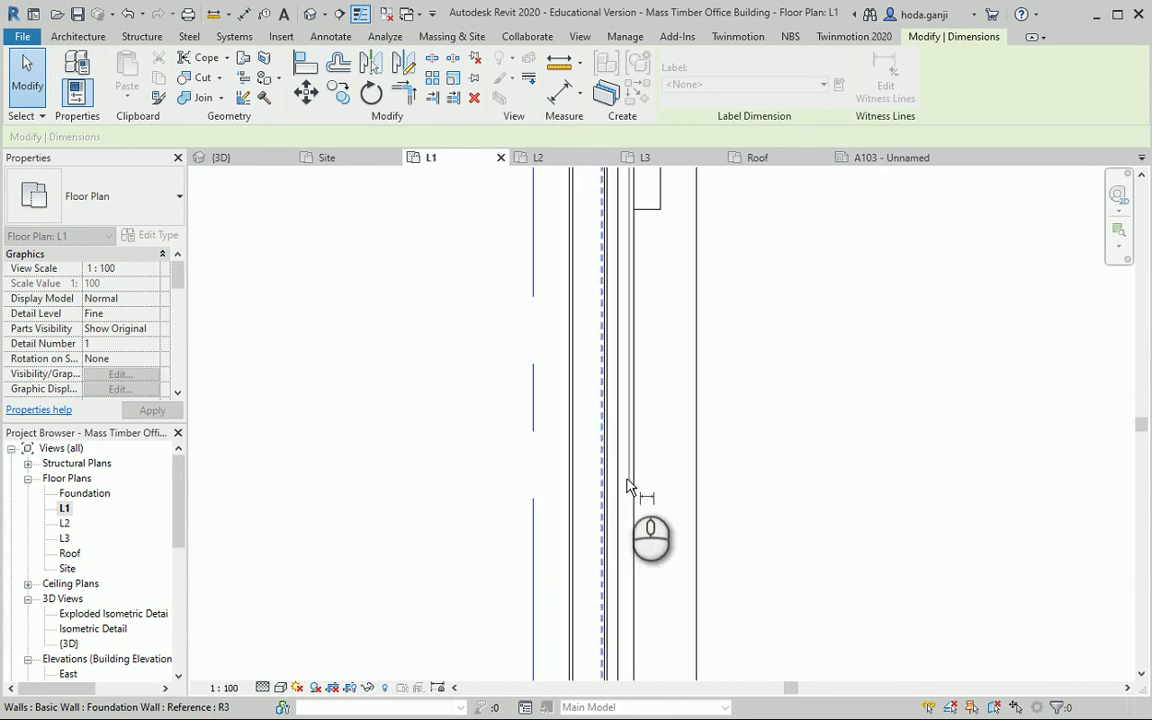
scroll(598, 620, "down", 3)
scroll(668, 632, "up", 4)
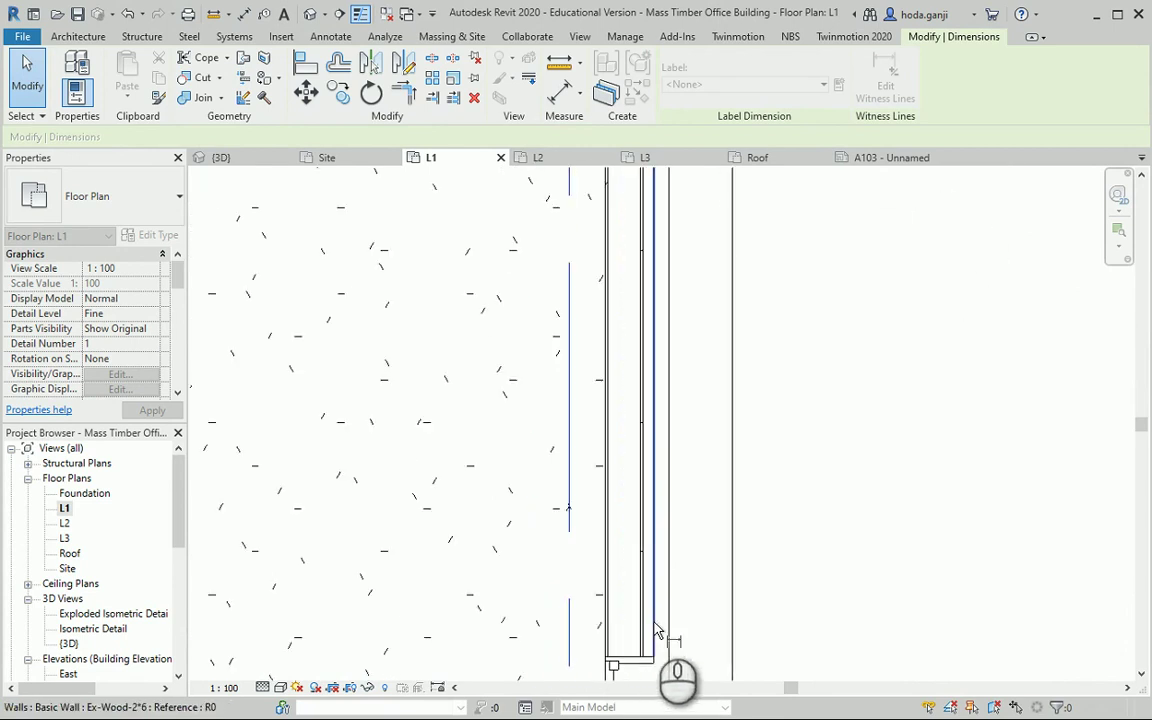
left_click(657, 630)
scroll(681, 483, "down", 3)
scroll(690, 470, "up", 4)
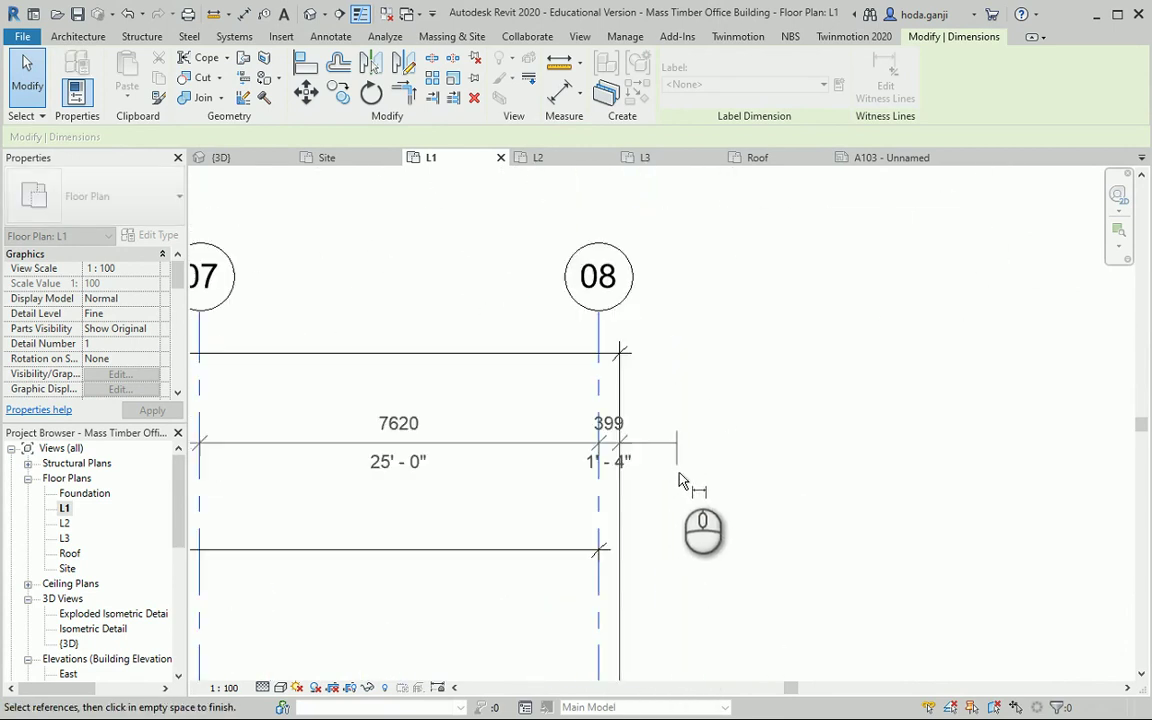
left_click(679, 485)
scroll(975, 485, "down", 3)
scroll(990, 491, "down", 3)
key("Escape")
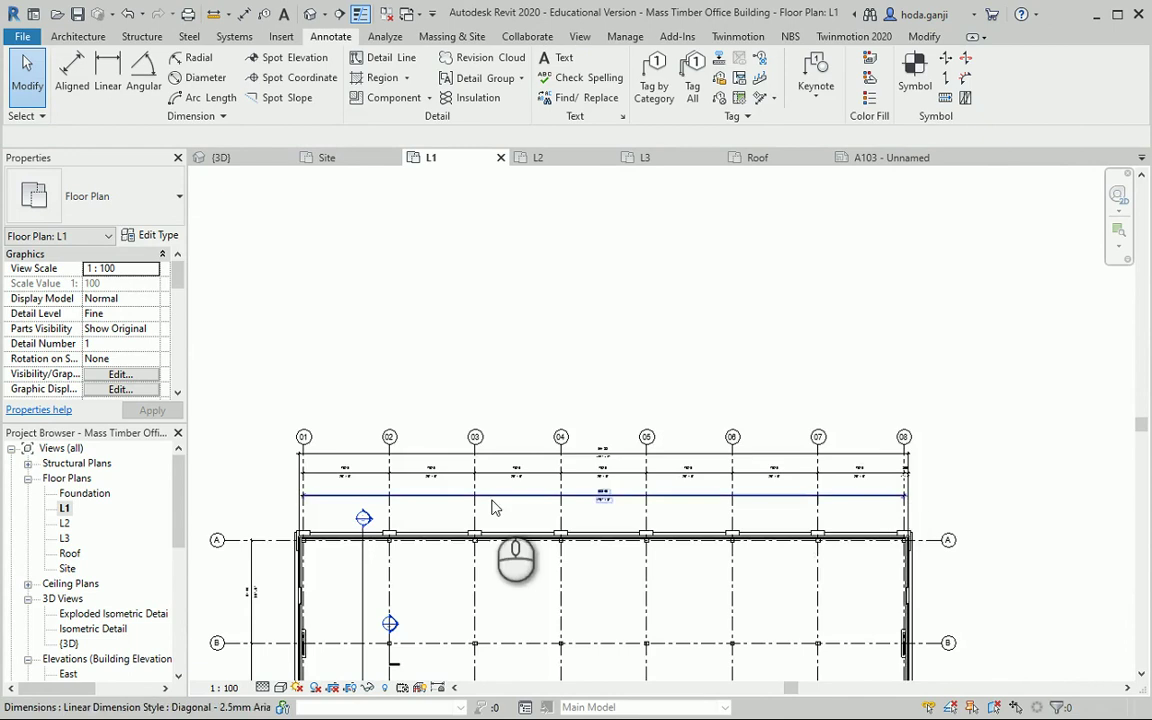
Step: Add a witness line to the grid-spacing dimension string at the exterior wall face beyond grid 01
scroll(231, 468, "up", 5)
left_click(583, 487)
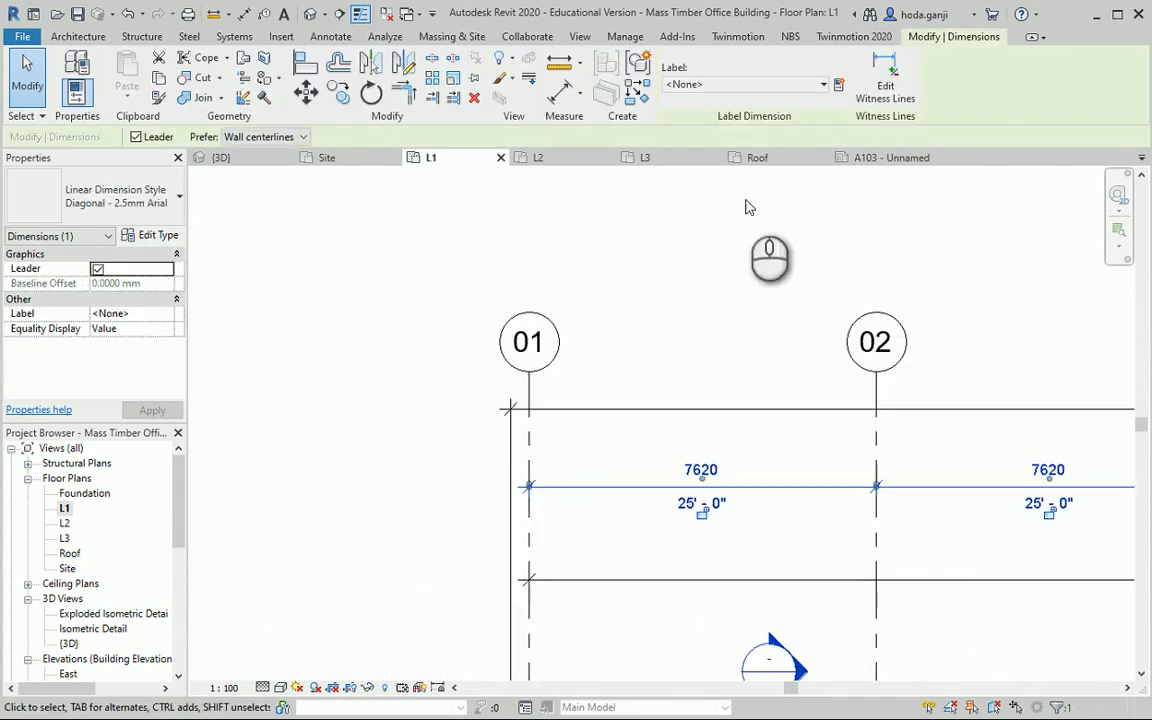
left_click(887, 90)
scroll(408, 540, "down", 5)
scroll(447, 512, "up", 4)
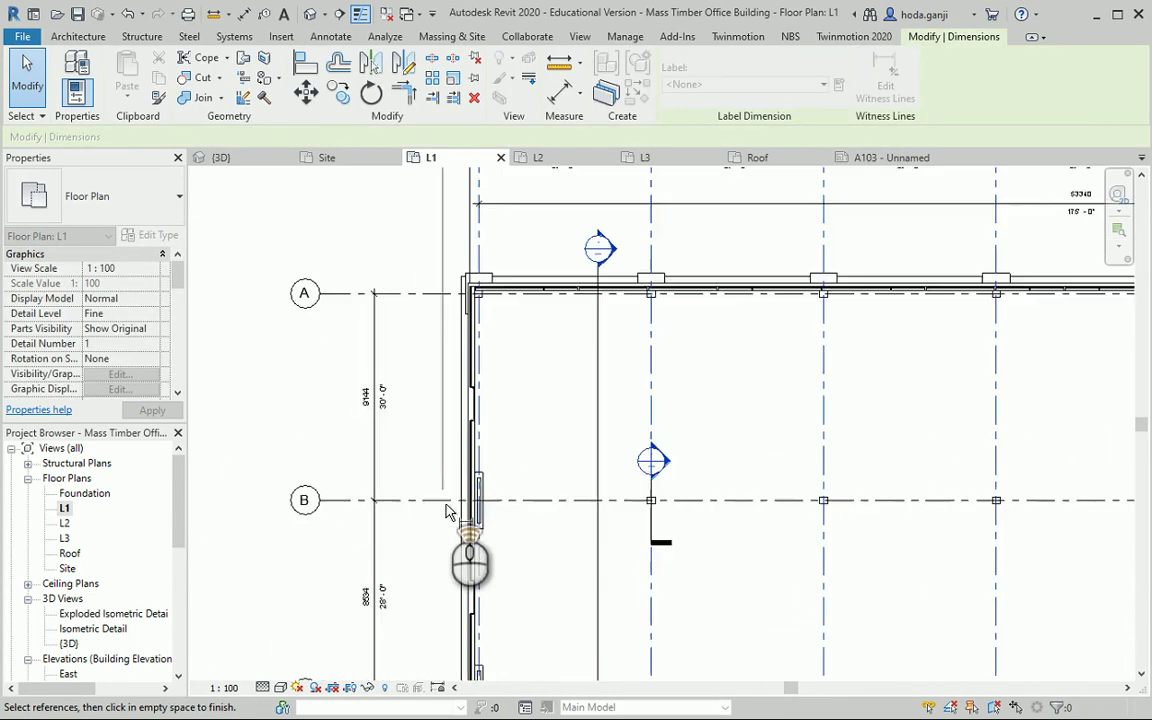
scroll(447, 512, "up", 6)
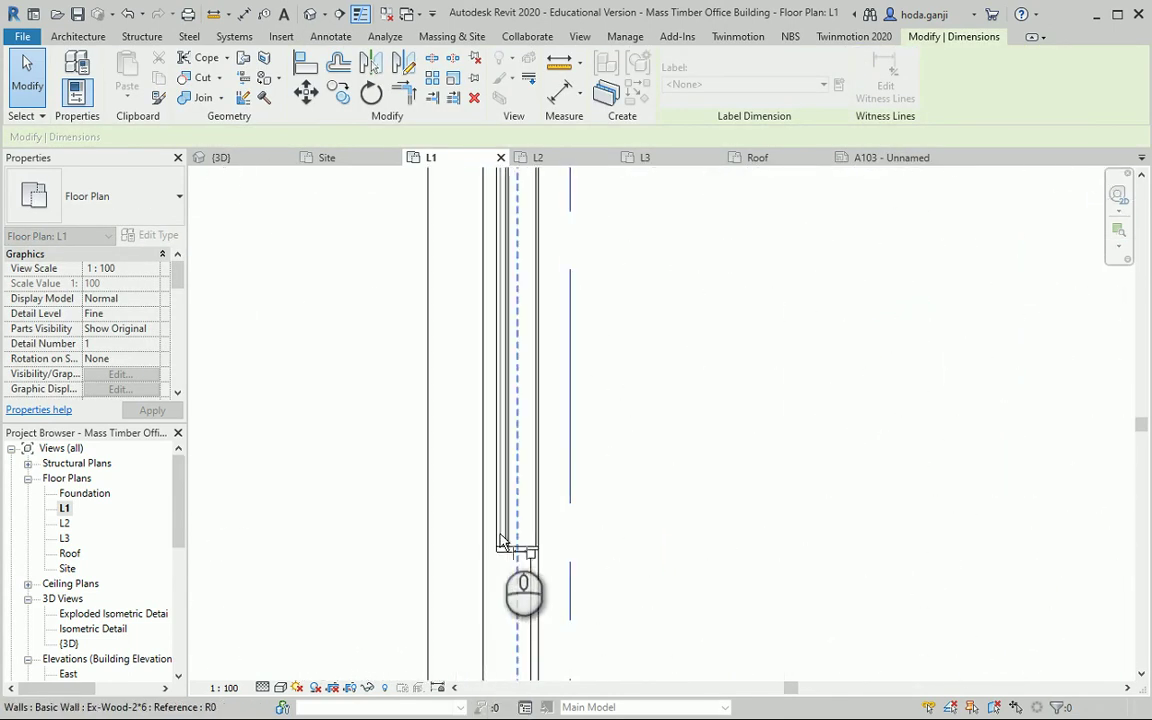
scroll(500, 537, "down", 5)
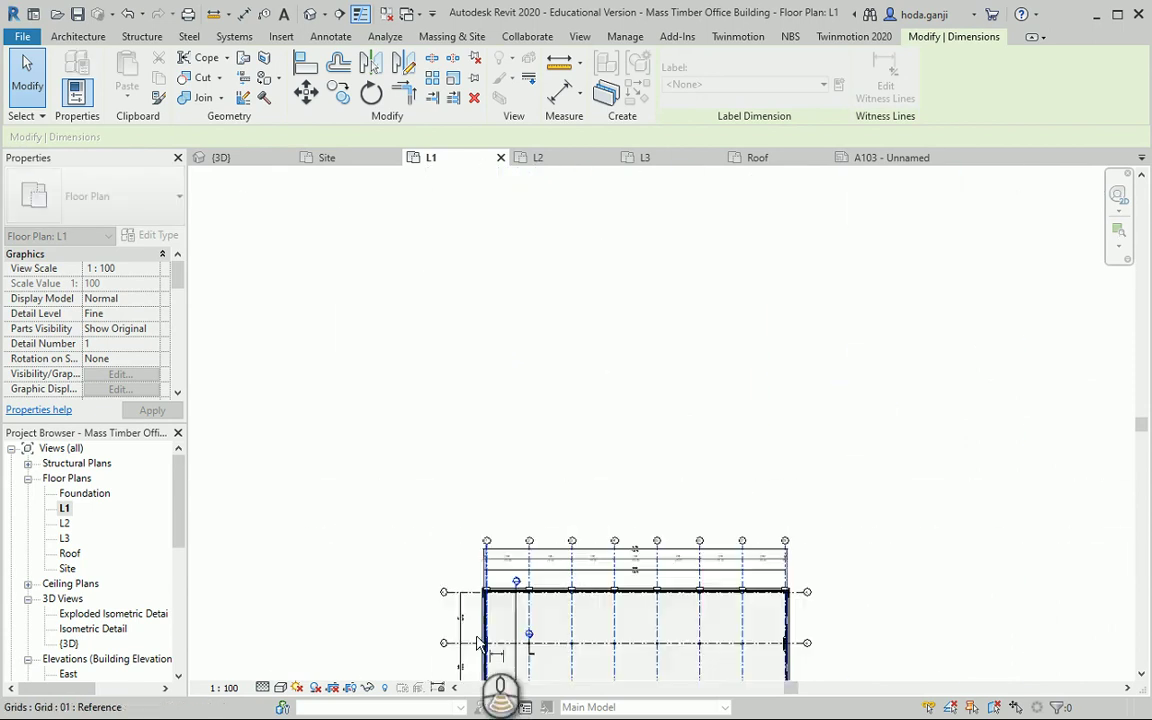
scroll(435, 537, "up", 2)
left_click(460, 493)
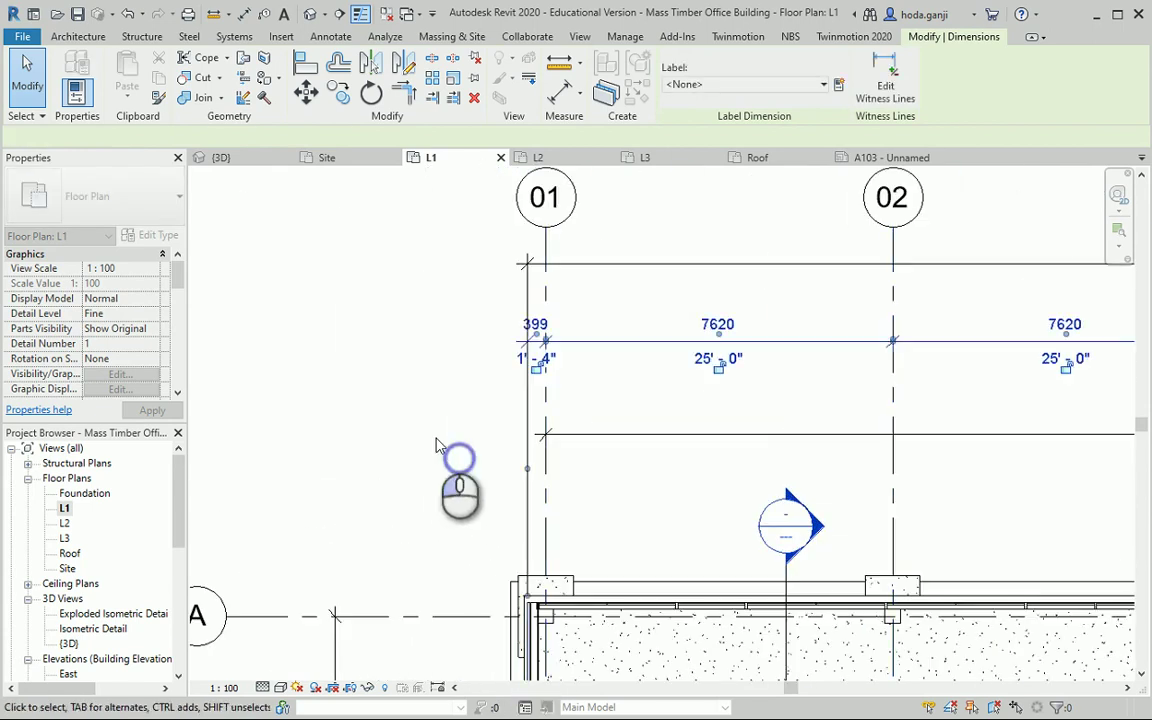
key("Escape")
Step: Switch to the reference PDF in Acrobat Reader and examine the vertical overall, spacing and edge dimensions along grids A to D
scroll(398, 436, "down", 3)
scroll(350, 360, "down", 5)
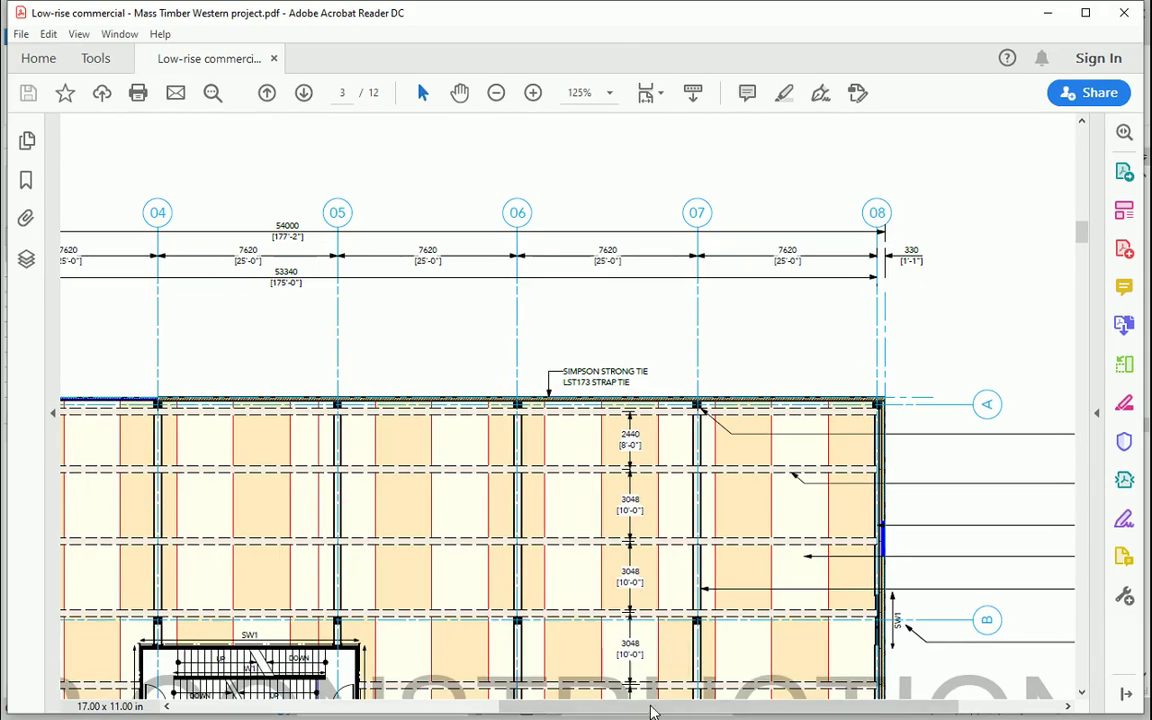
scroll(650, 700, "left", 10)
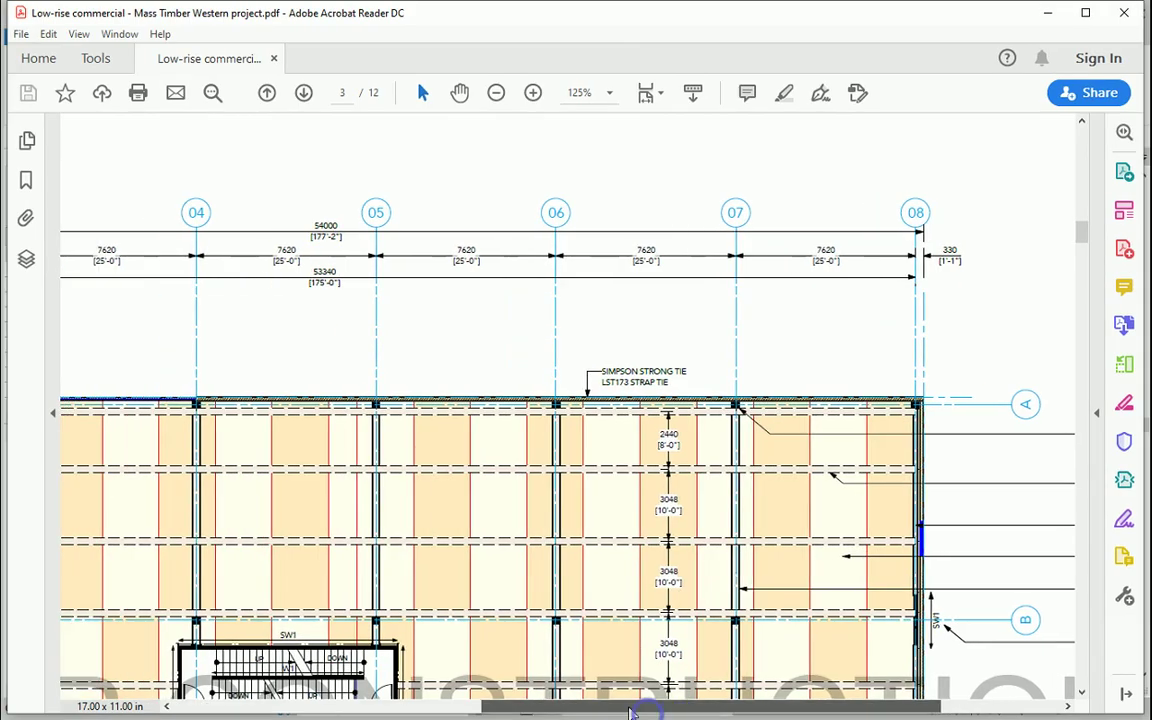
scroll(378, 382, "down", 3)
scroll(378, 382, "down", 2)
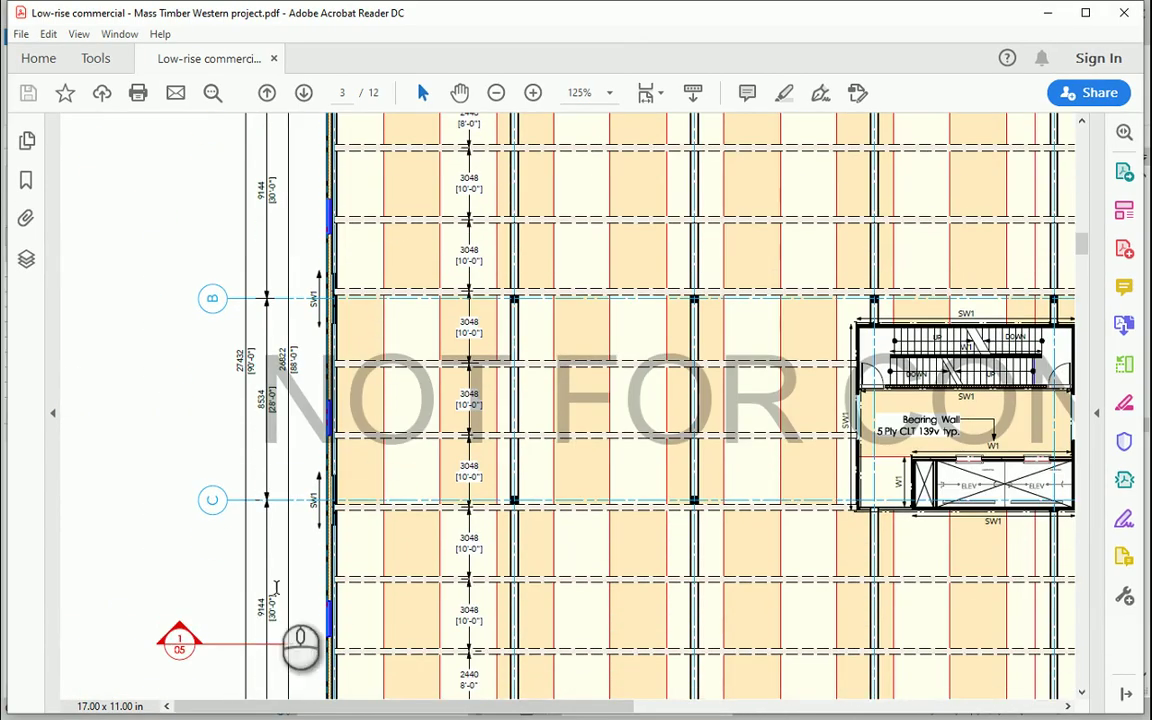
scroll(275, 520, "down", 4)
scroll(296, 561, "up", 1)
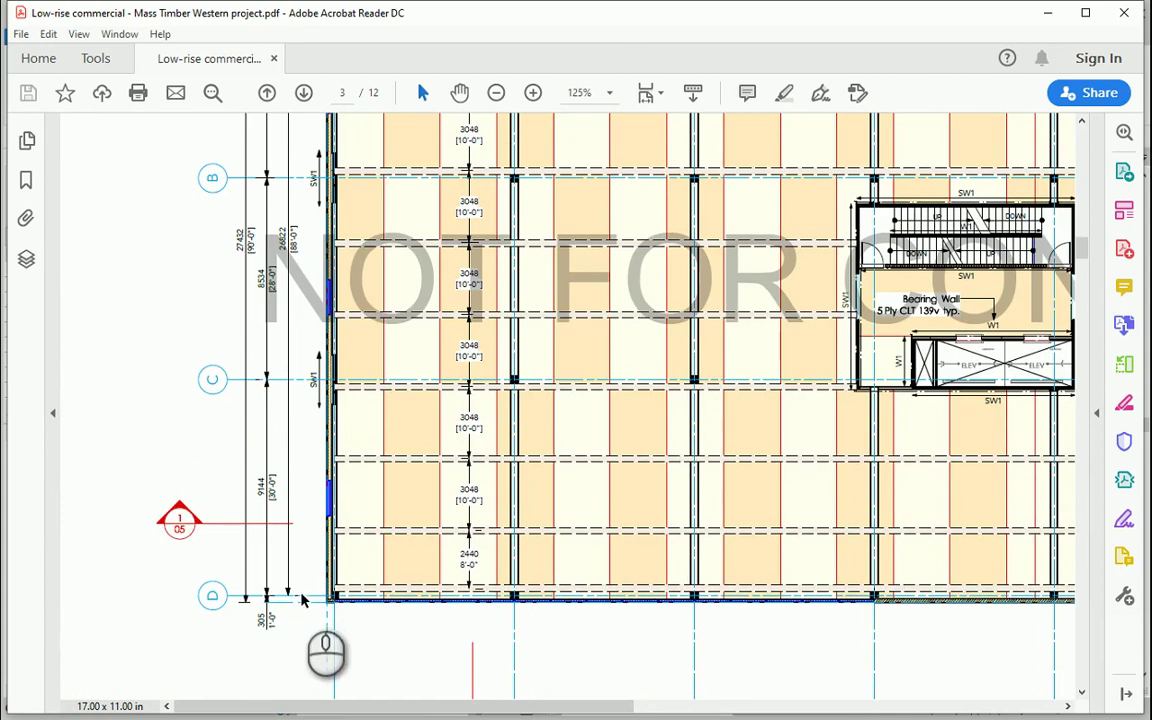
scroll(305, 580, "up", 4)
scroll(309, 602, "up", 1)
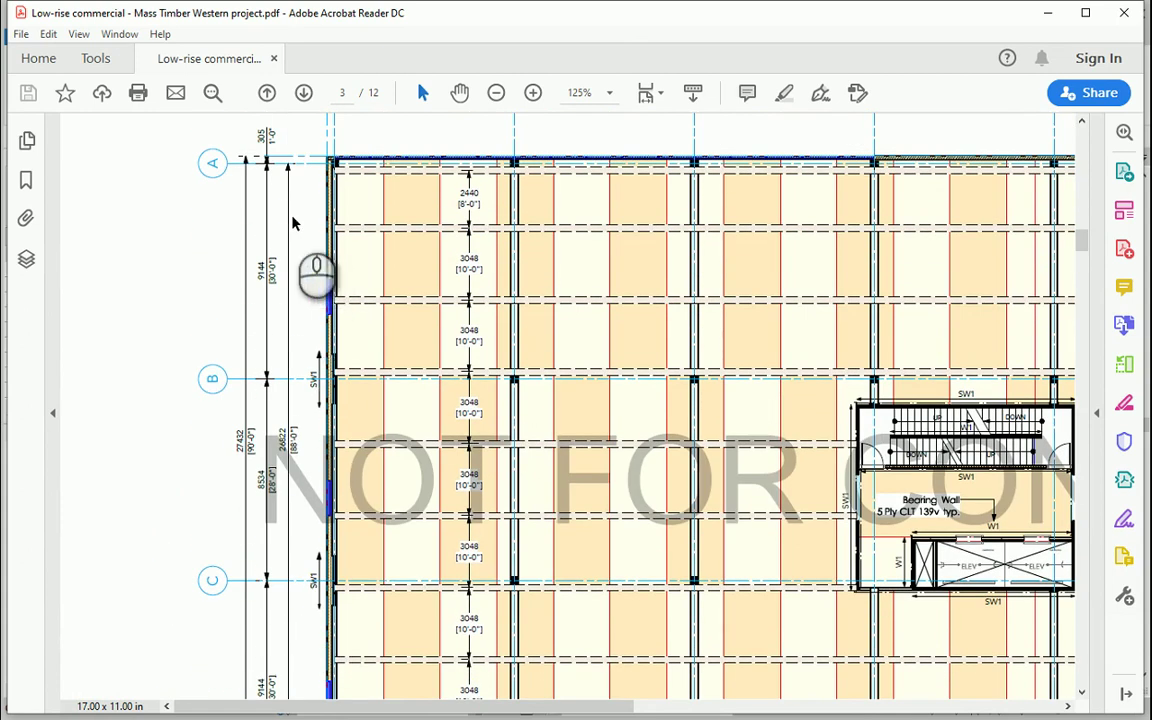
Step: Switch back to Revit and add an aligned dimension from grid A to grid D between the grid-spacing string and the exterior wall
scroll(336, 178, "down", 7)
scroll(330, 212, "up", 3)
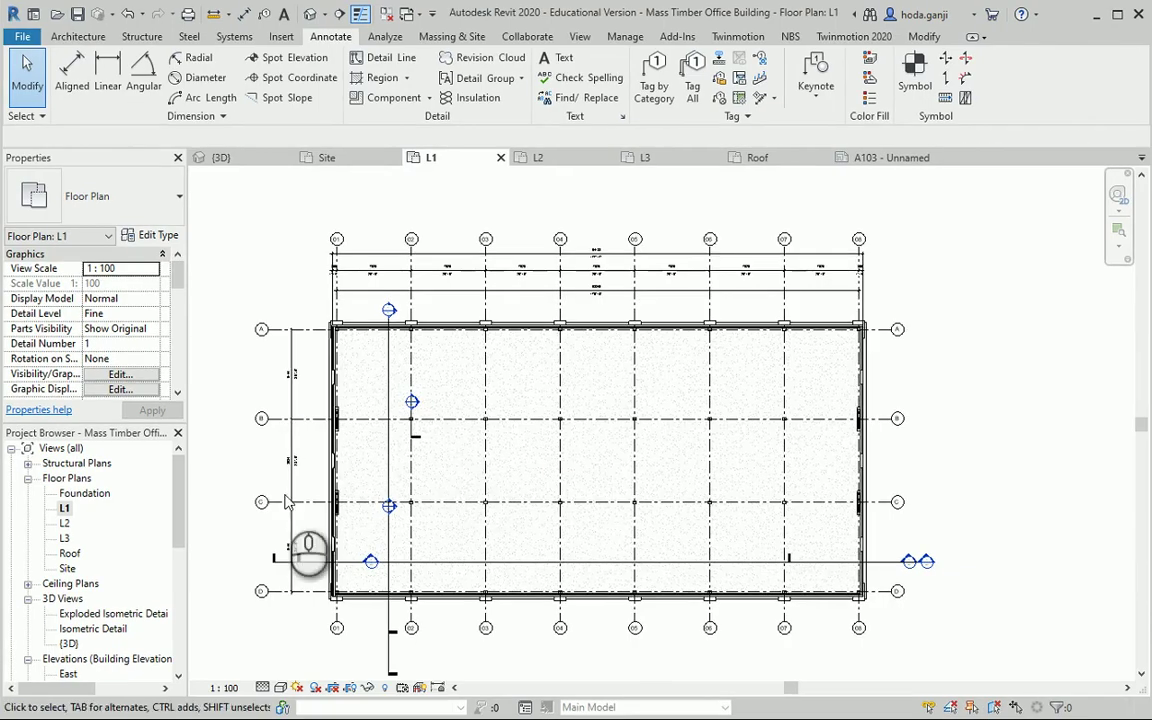
scroll(309, 553, "up", 3)
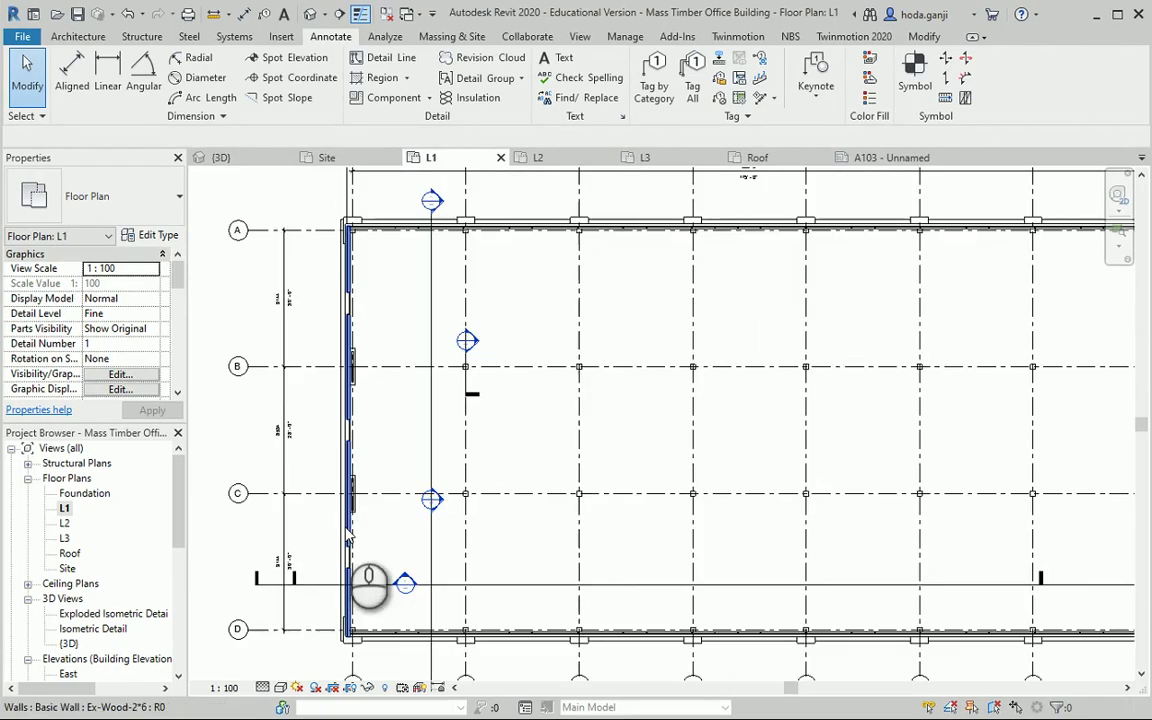
left_click(233, 359)
left_click(72, 70)
left_click(306, 203)
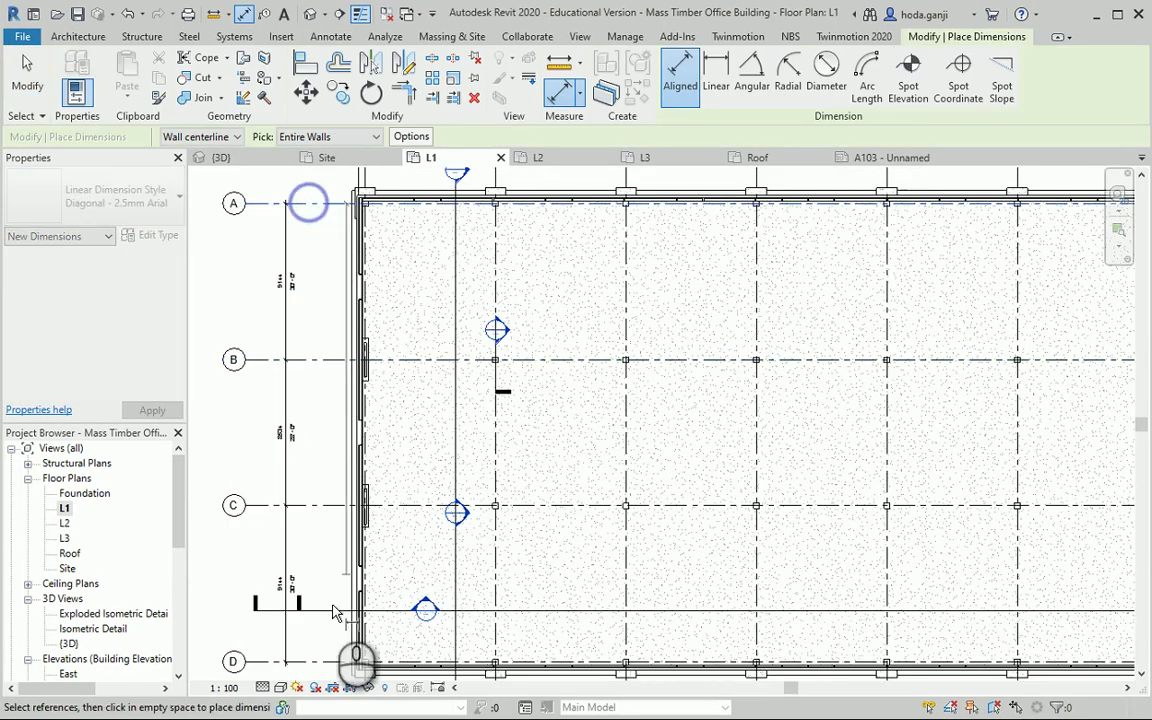
left_click(316, 662)
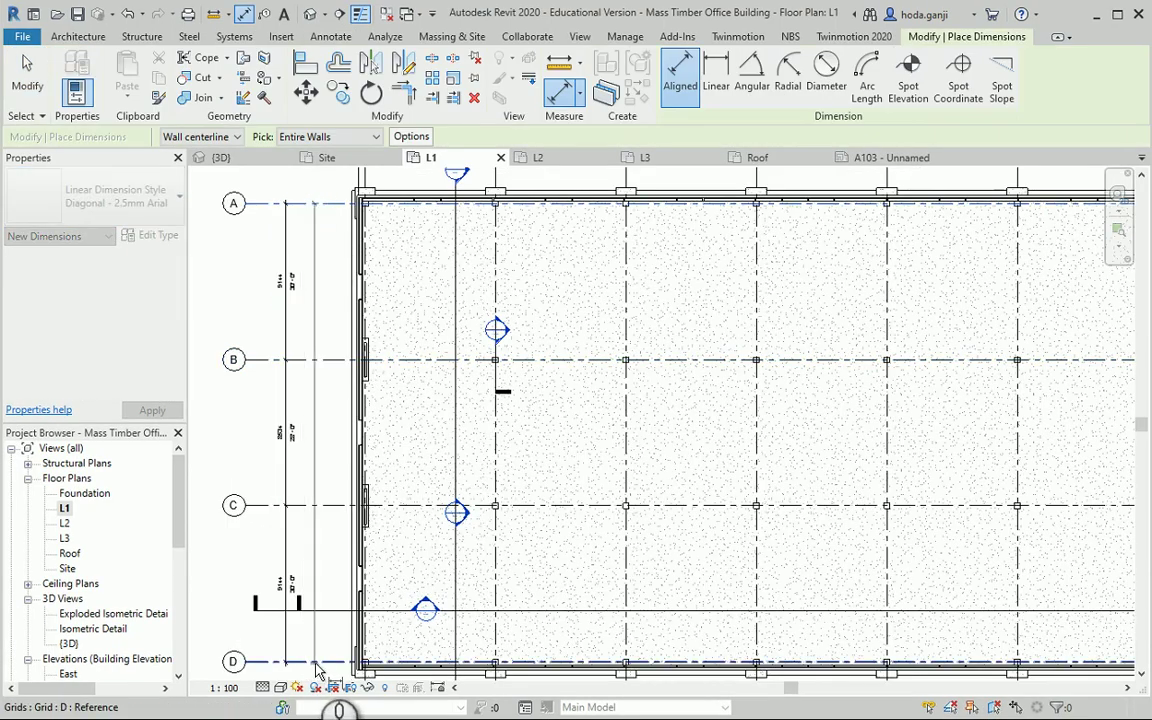
left_click(317, 471)
Step: Dimension the overall building depth between the outer foundation wall faces beyond grids A and D, placed outside the grid-spacing string
scroll(341, 482, "down", 2)
scroll(395, 336, "up", 6)
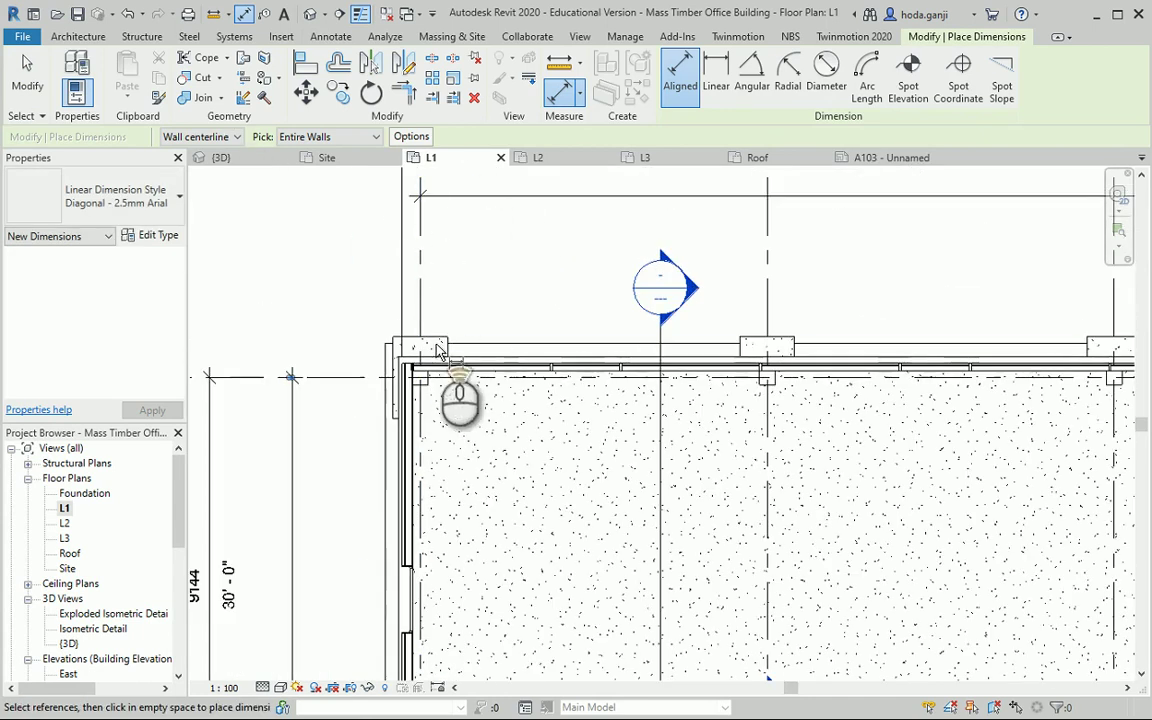
scroll(442, 358, "up", 2)
scroll(401, 392, "up", 3)
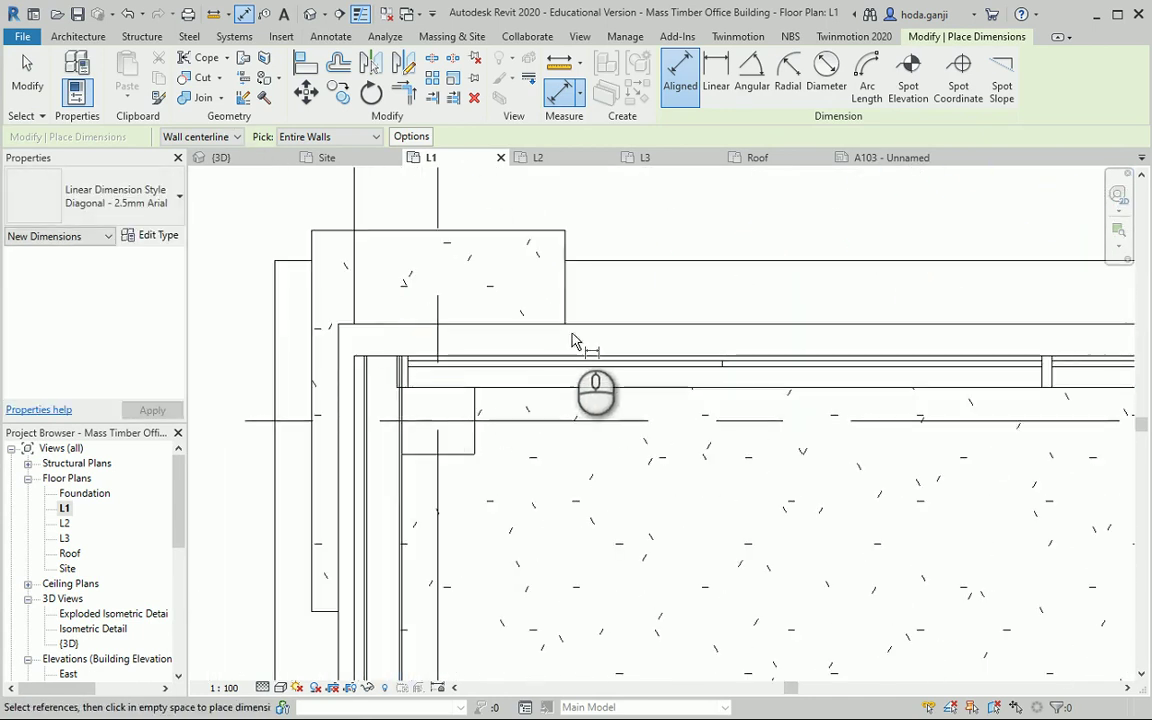
left_click(572, 340)
left_click(680, 75)
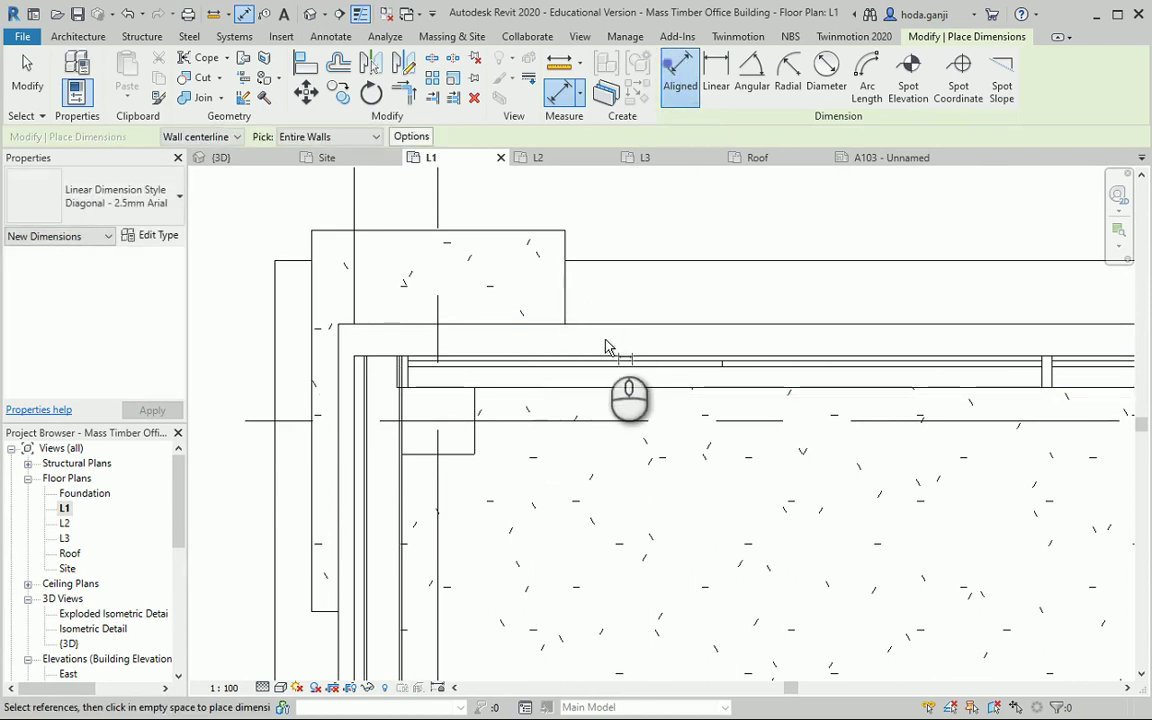
scroll(614, 330, "down", 5)
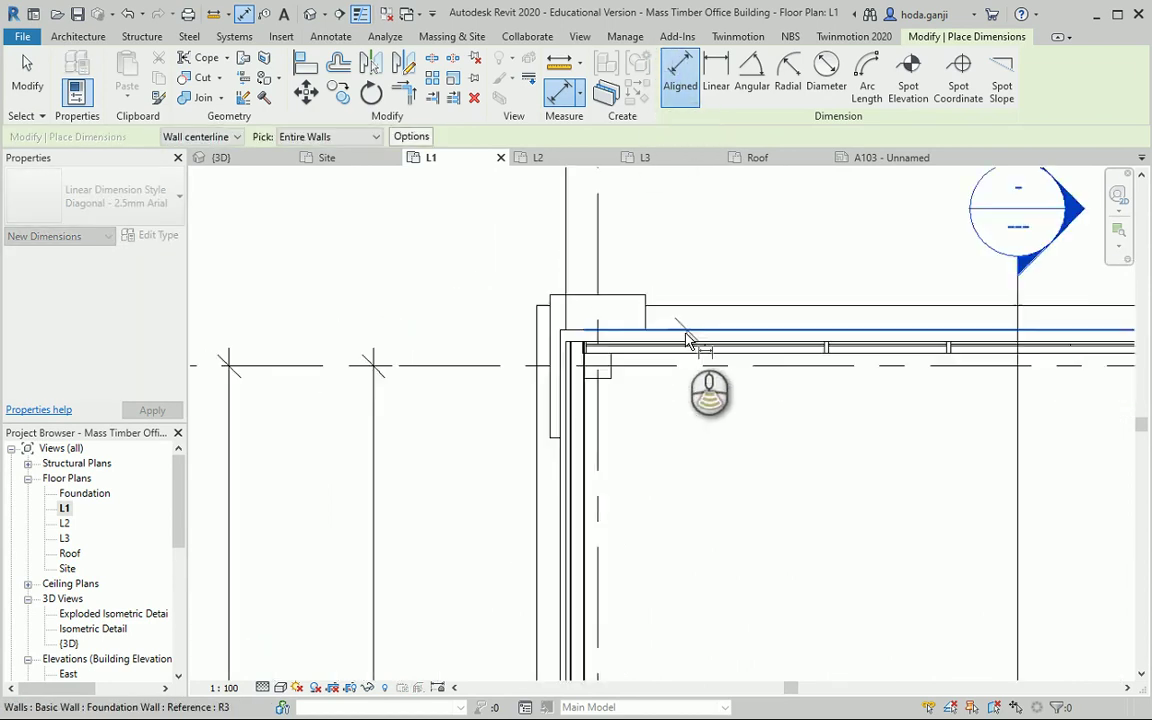
scroll(604, 587, "up", 1)
scroll(604, 587, "up", 5)
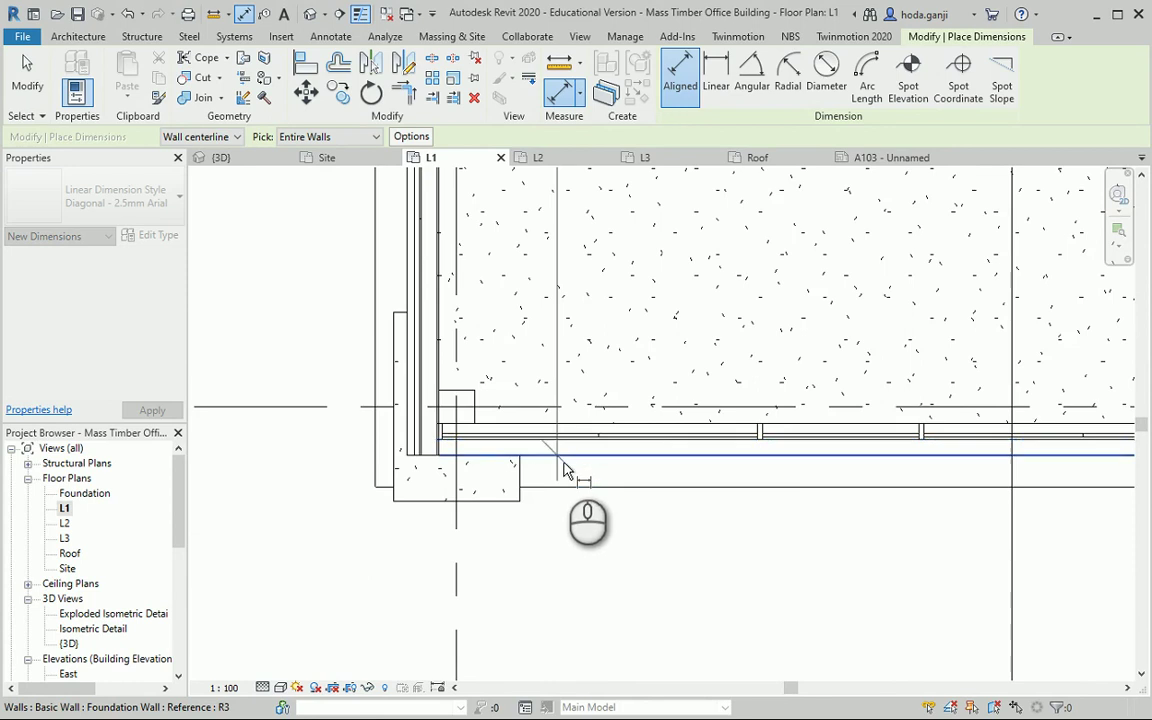
scroll(565, 470, "down", 5)
scroll(500, 332, "up", 1)
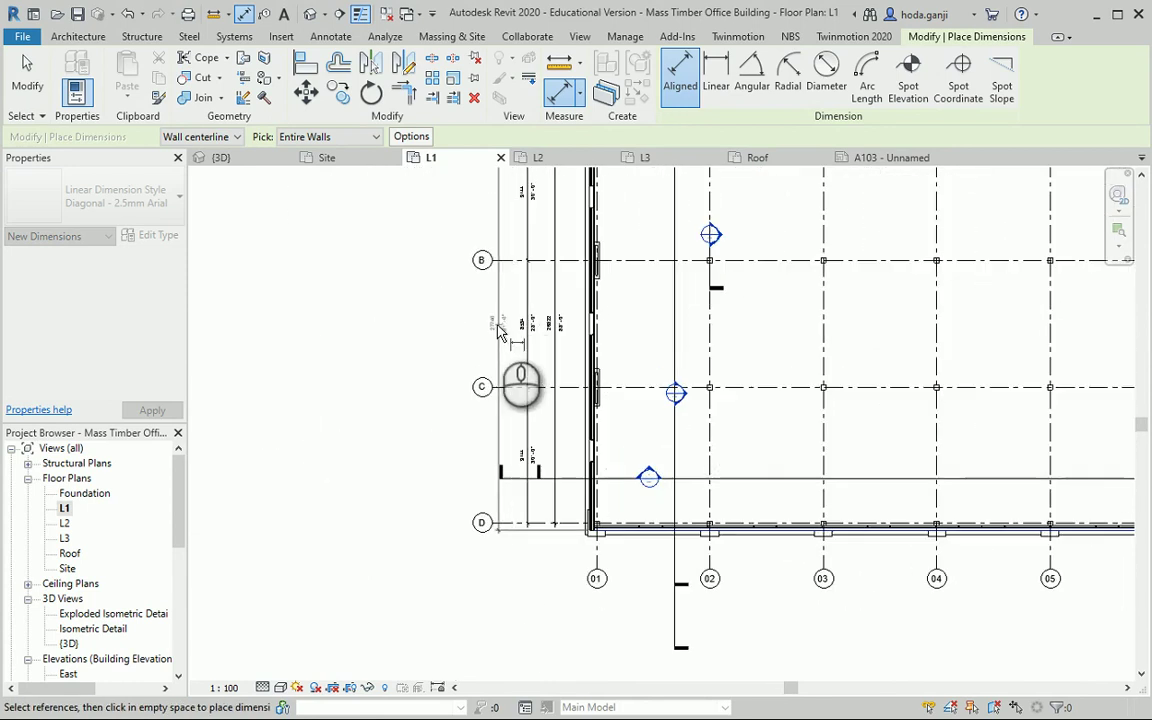
scroll(505, 330, "up", 2)
key("Escape")
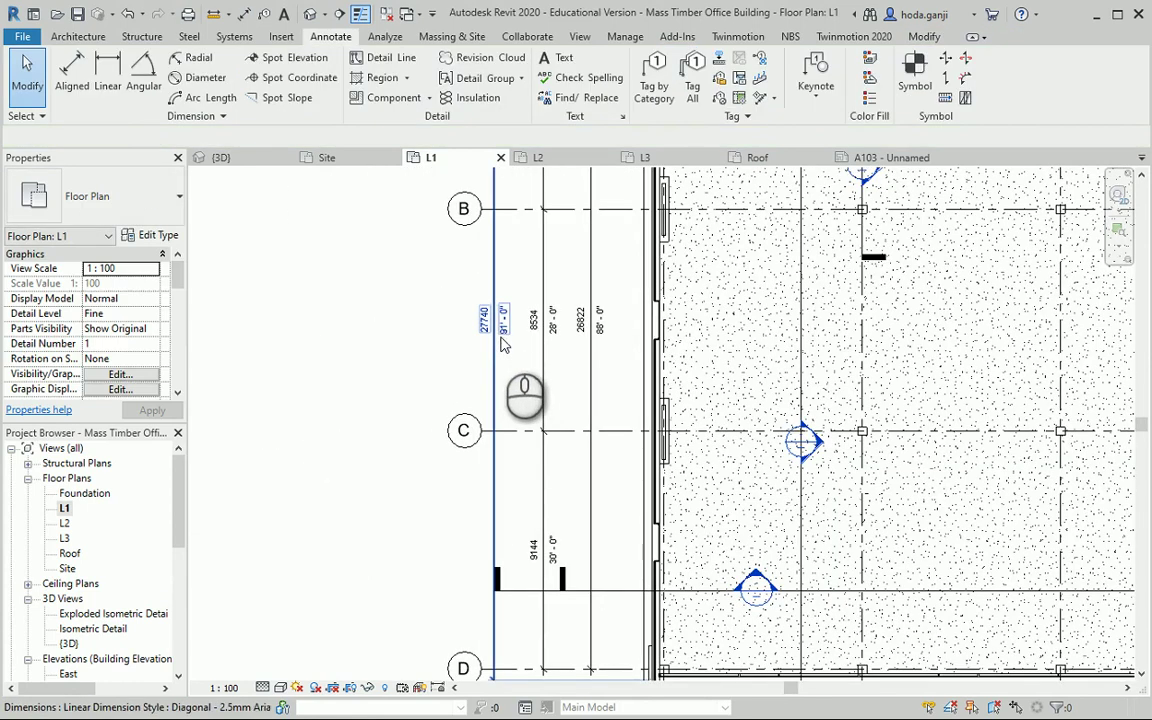
key("z")
key("f")
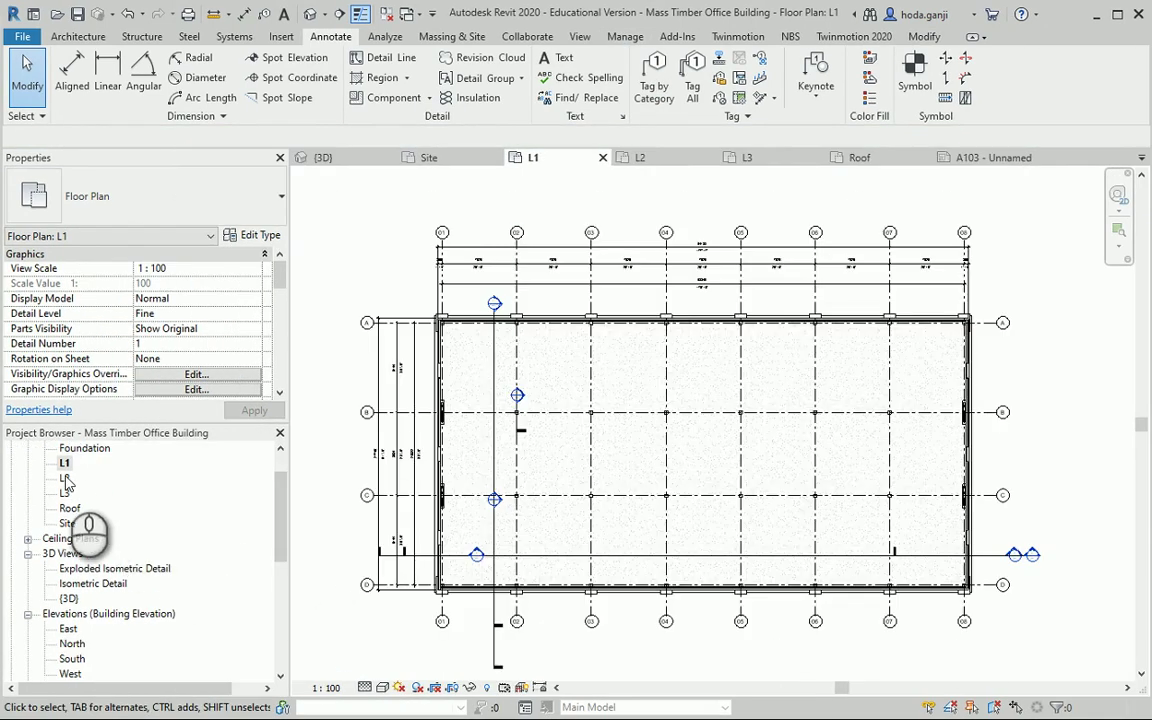
Step: Open the L2 floor plan and duplicate the view with detailing
double_click(65, 479)
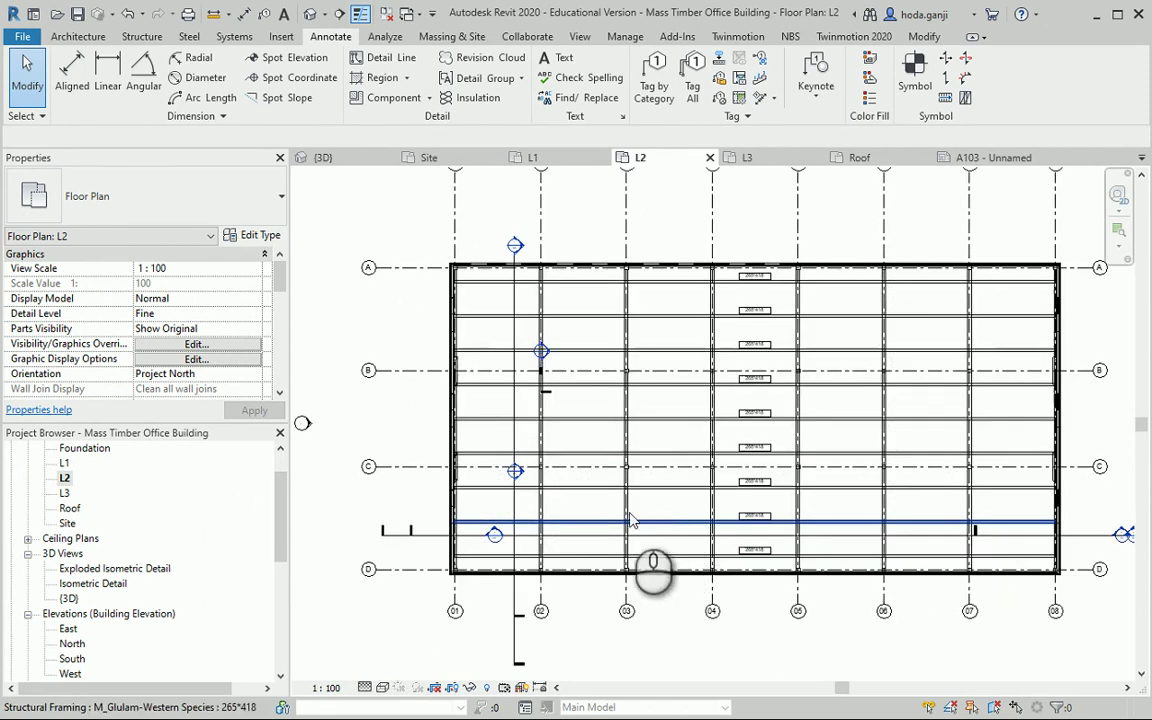
scroll(615, 478, "up", 2)
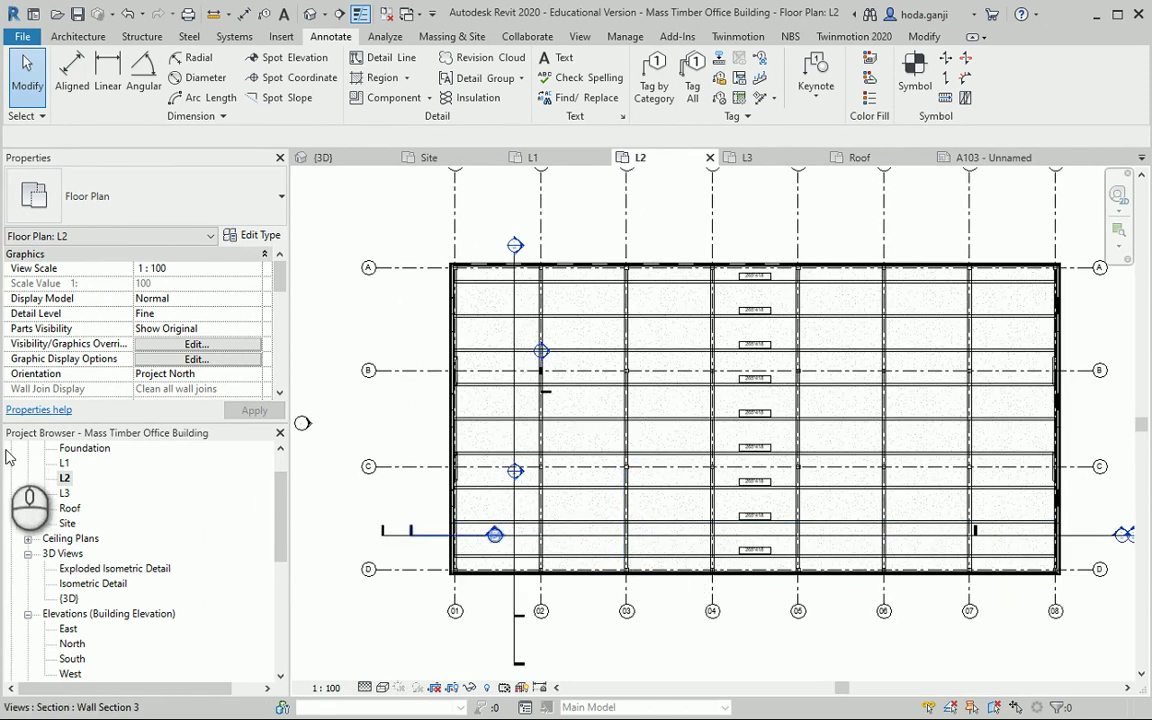
right_click(63, 478)
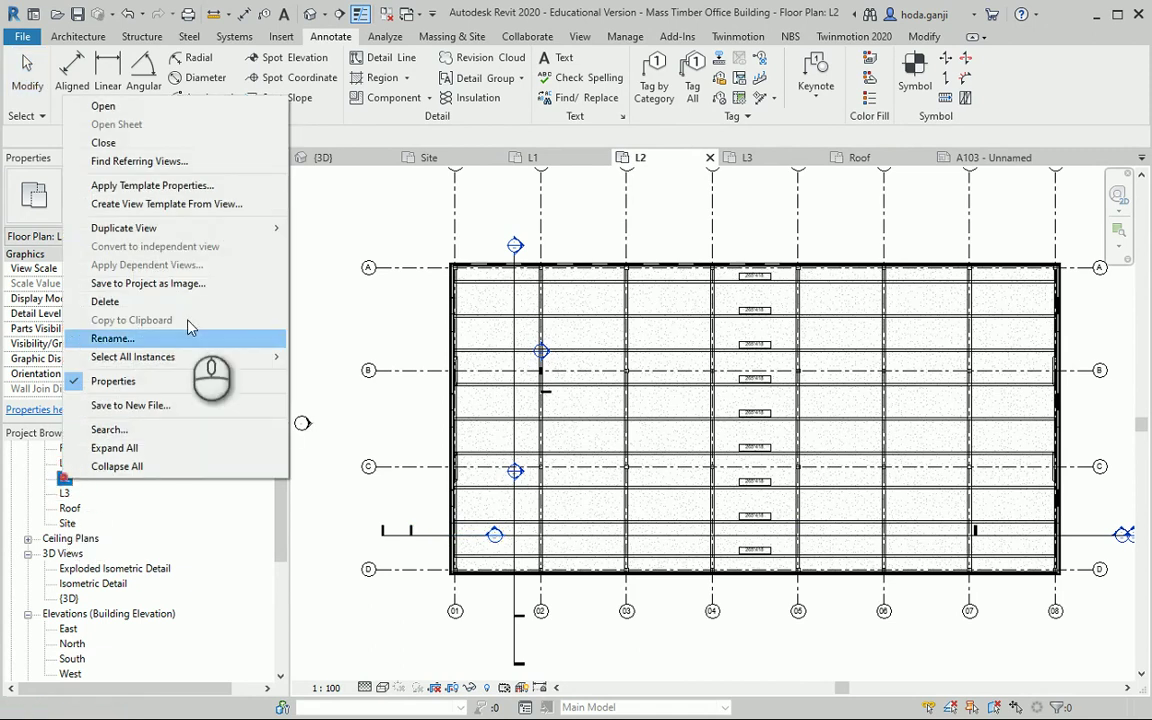
mouse_move(218, 229)
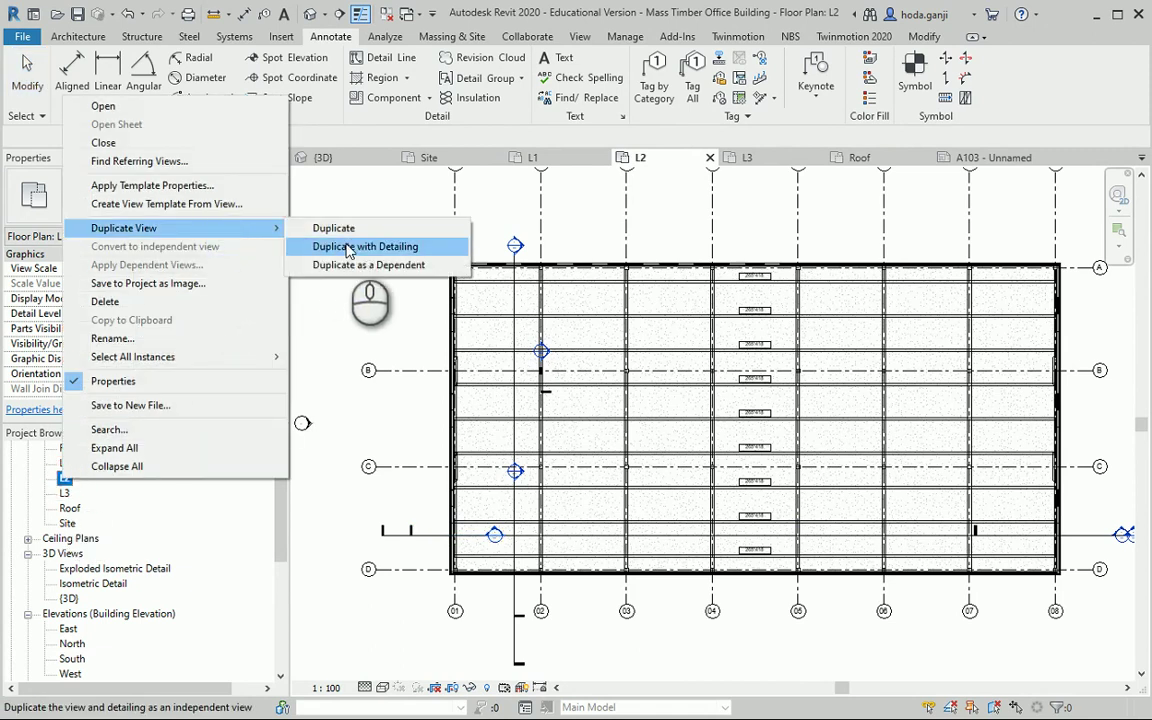
left_click(347, 247)
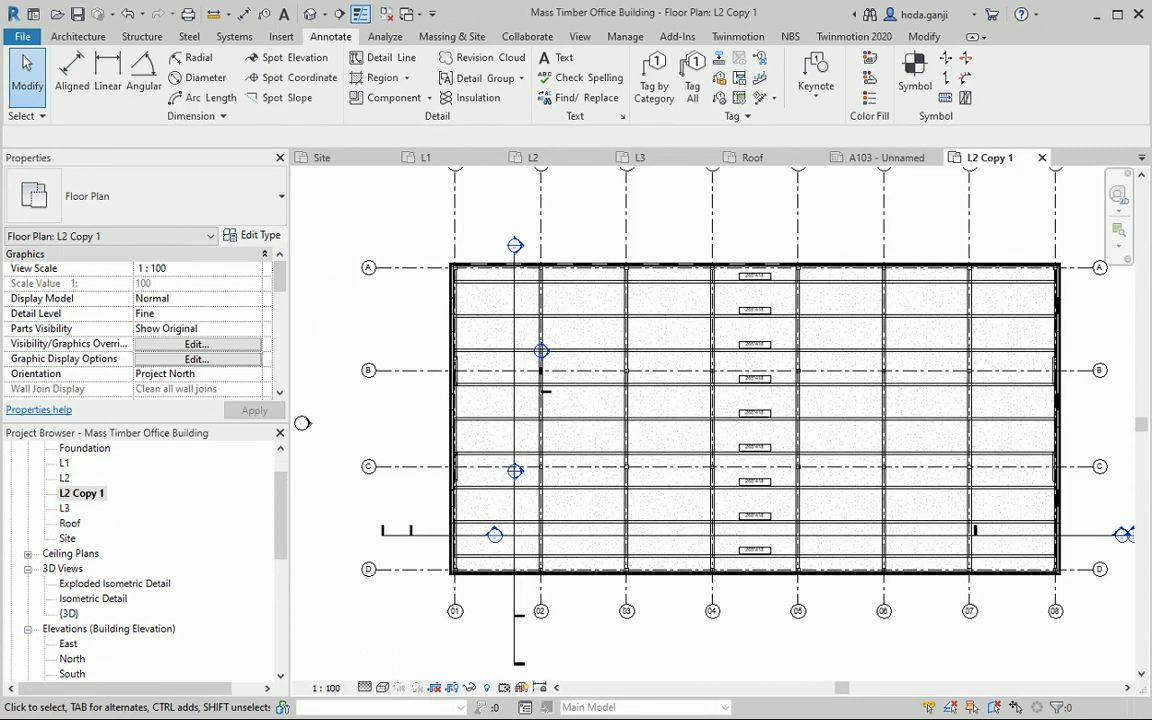
Step: Check the framing plan's title in the reference PDF, then return to Revit and rename the L2 copy "Plan showing Typ. Floor Framing Above"
left_click(640, 655)
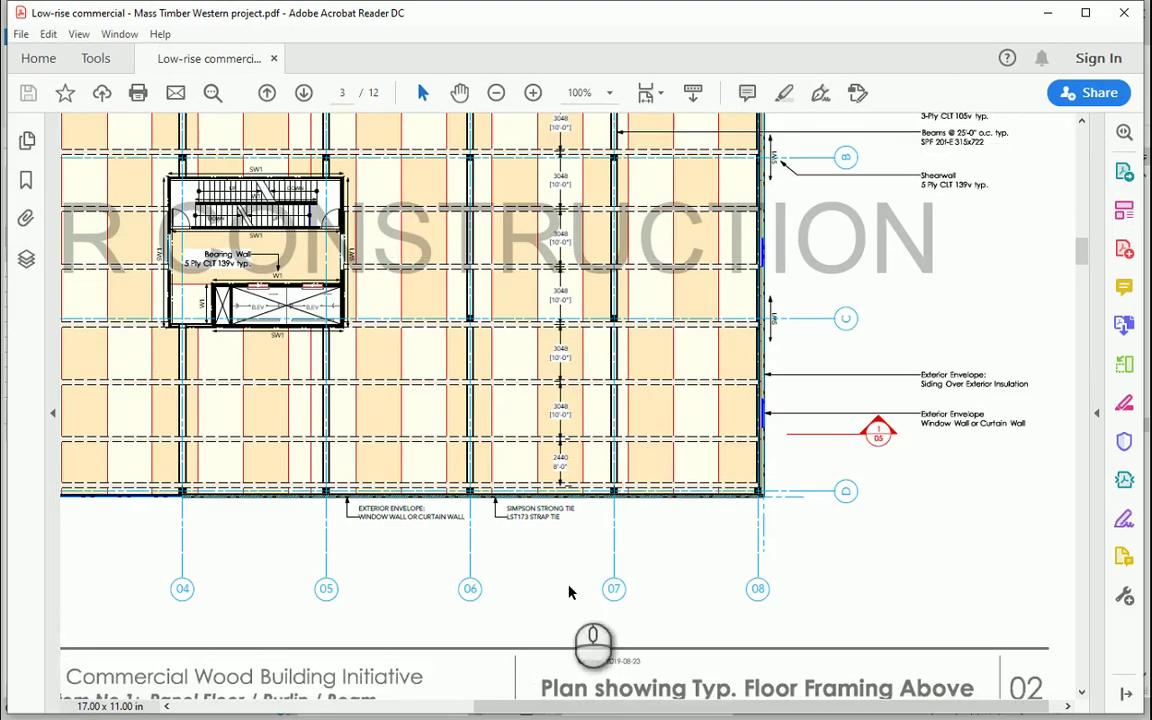
scroll(564, 584, "down", 1)
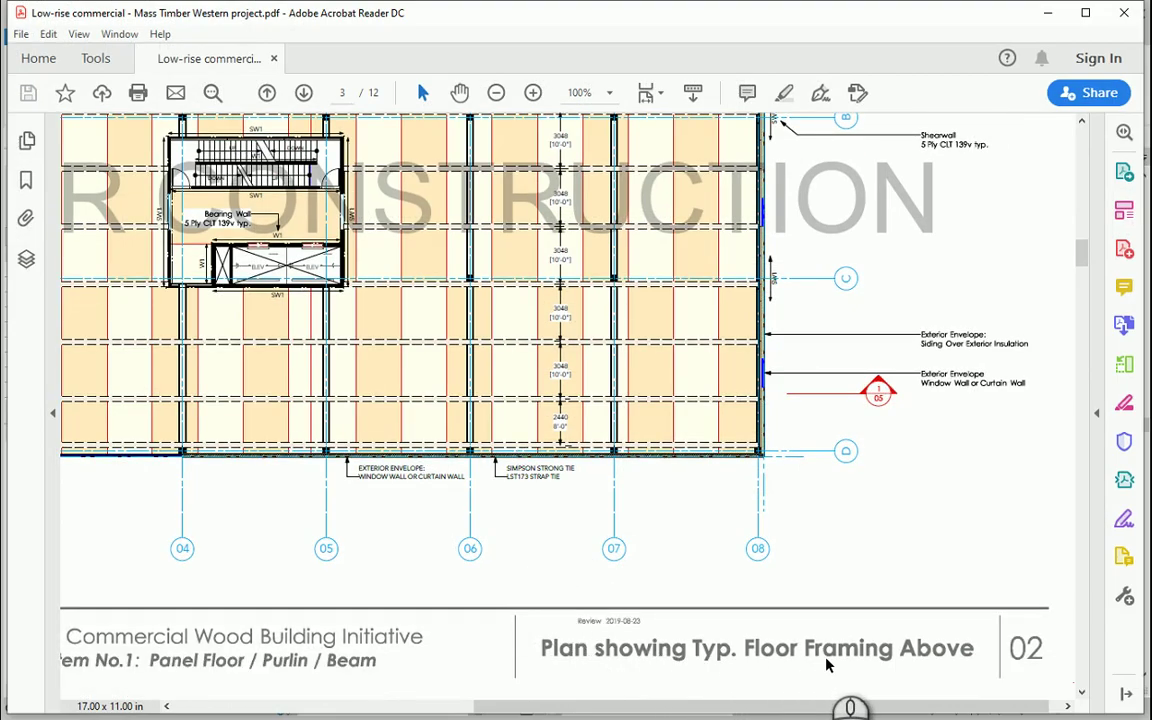
scroll(810, 635, "up", 1)
key("alt+Tab")
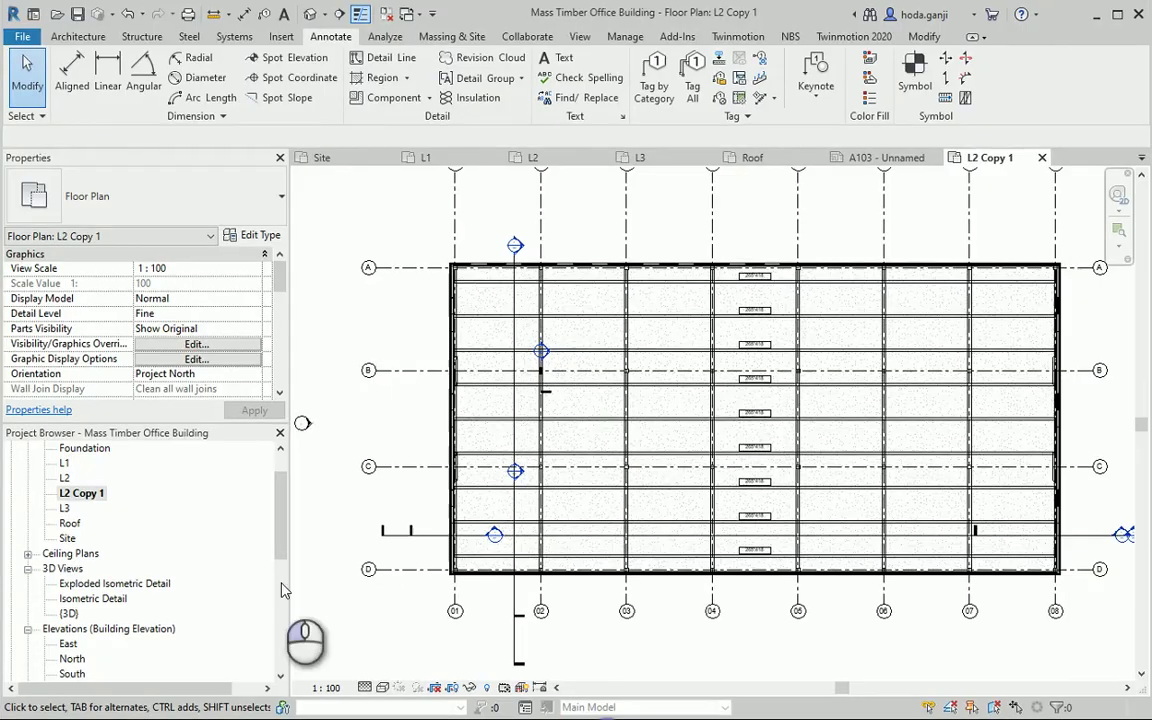
right_click(85, 492)
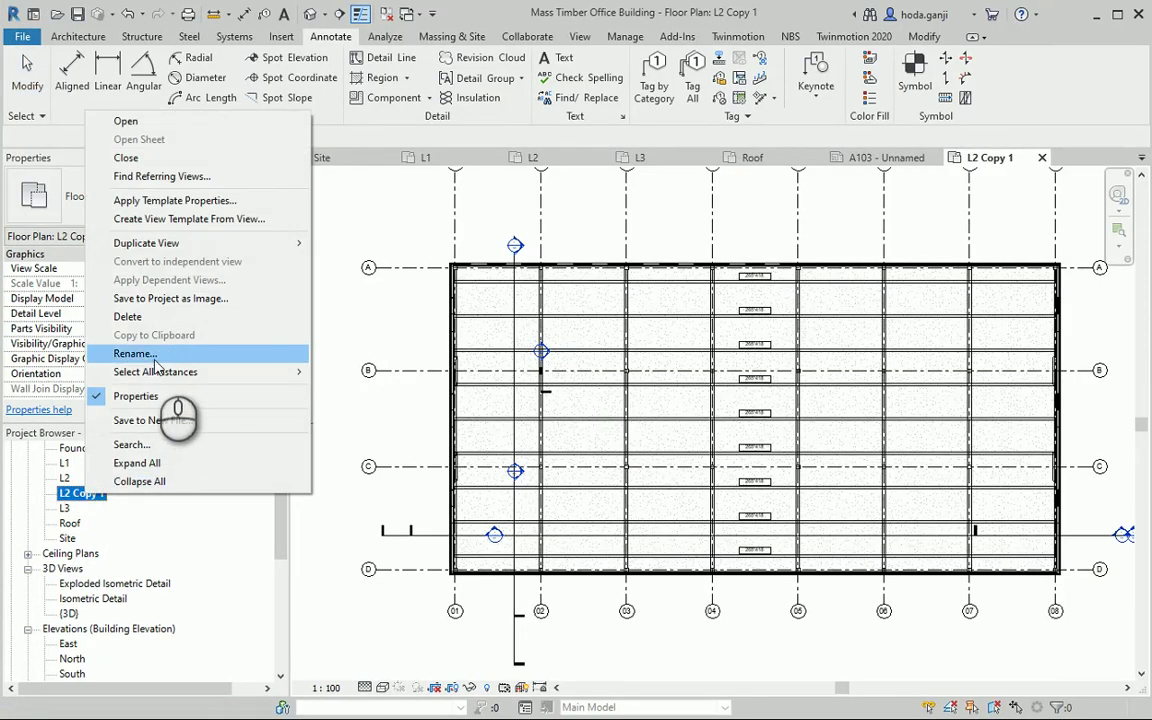
left_click(148, 355)
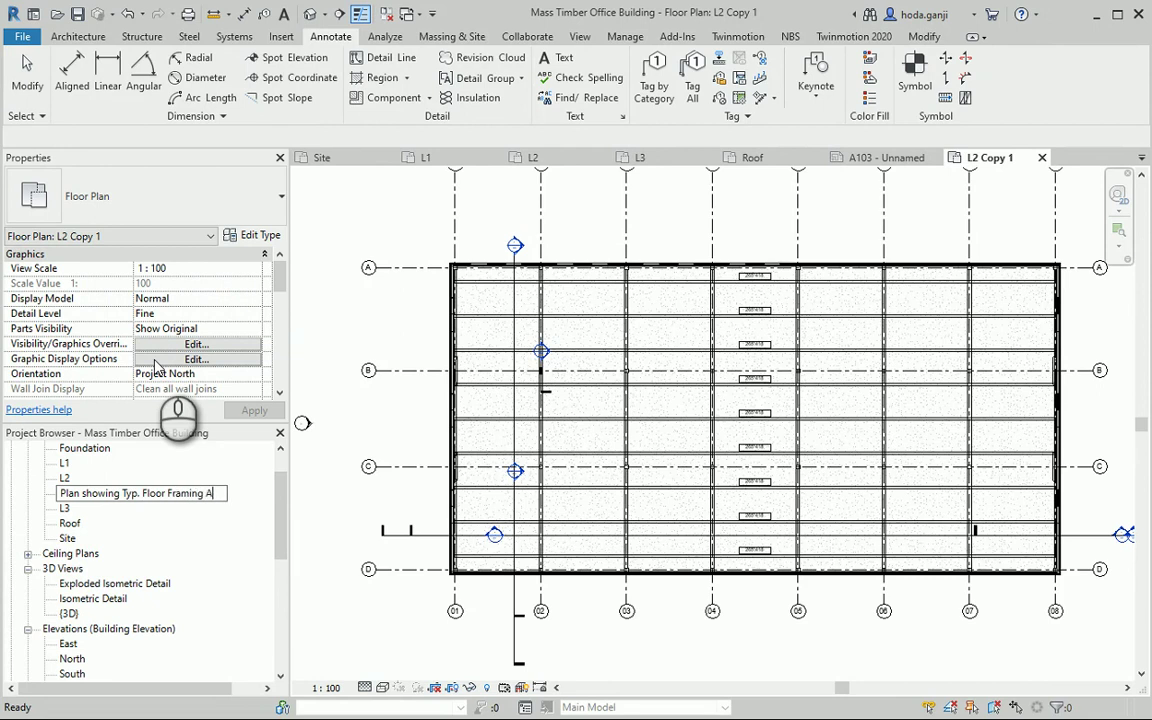
key("Return")
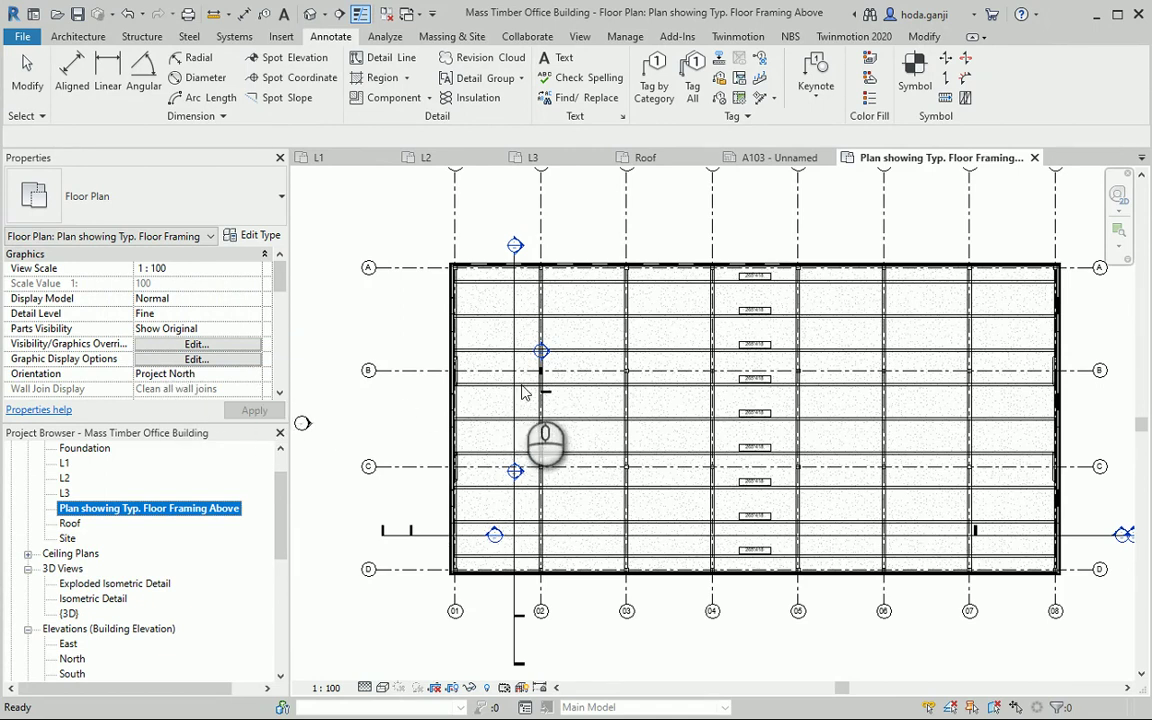
Step: Reopen the original L2 floor plan and set its underlay range base level to None
scroll(562, 522, "up", 1)
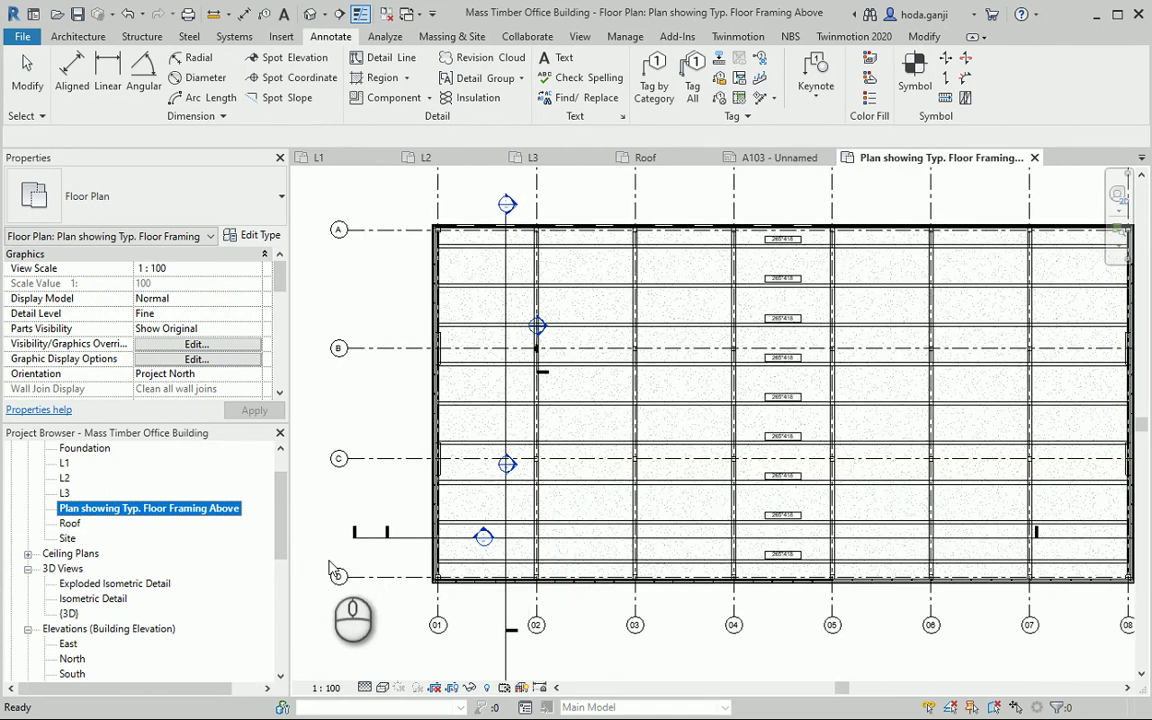
double_click(64, 478)
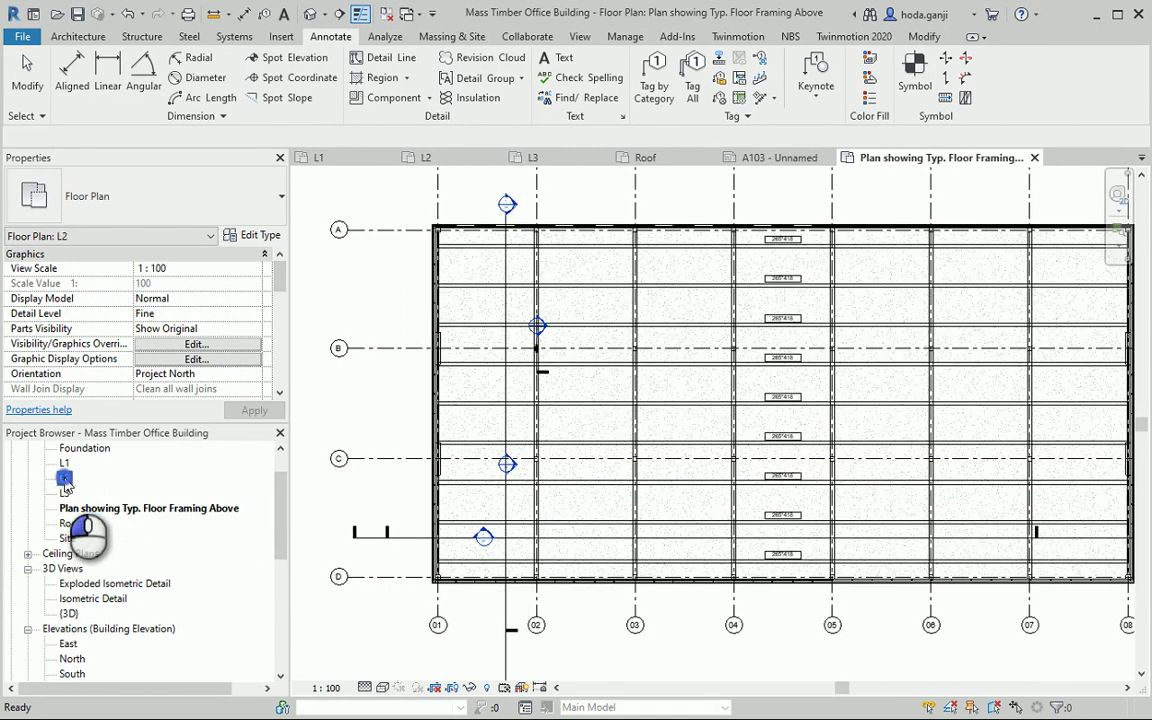
scroll(452, 519, "down", 1)
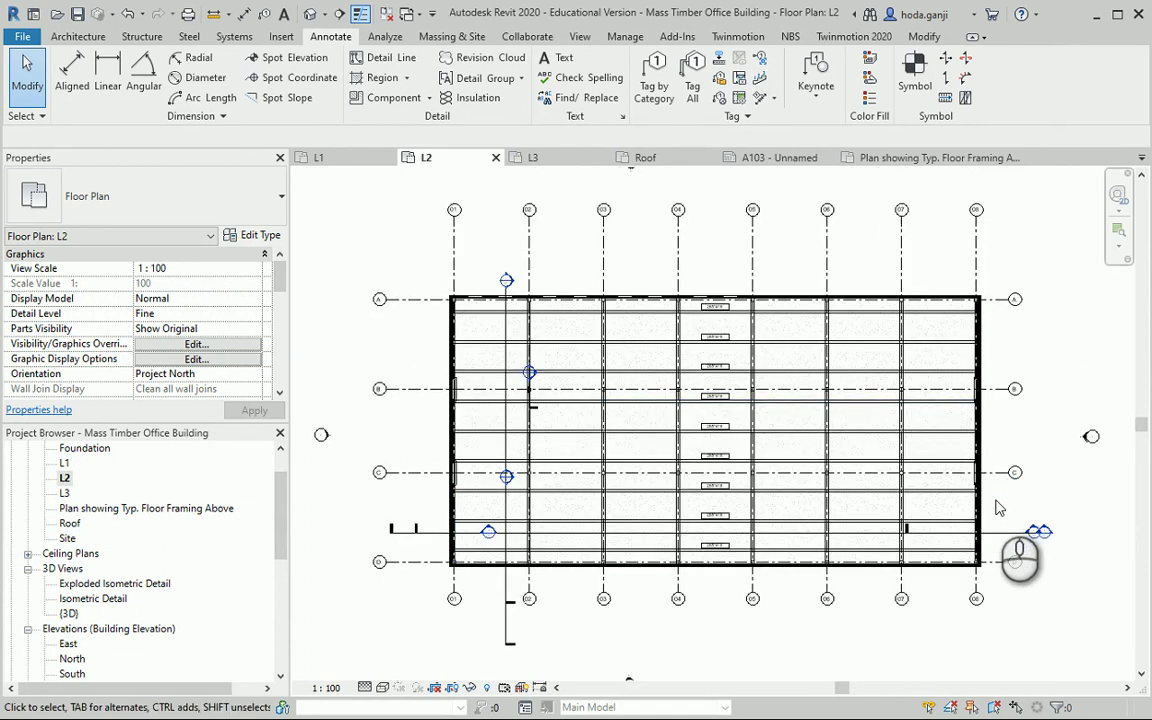
scroll(712, 365, "up", 1)
scroll(500, 461, "up", 1)
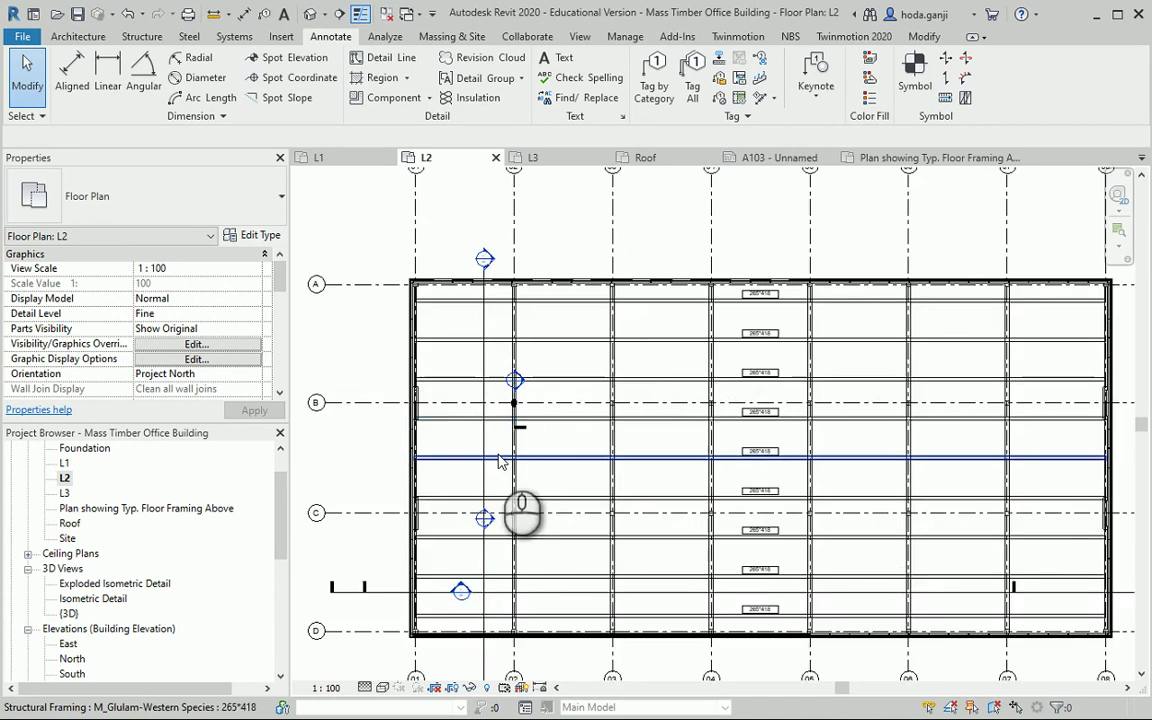
scroll(500, 461, "up", 1)
scroll(505, 483, "down", 2)
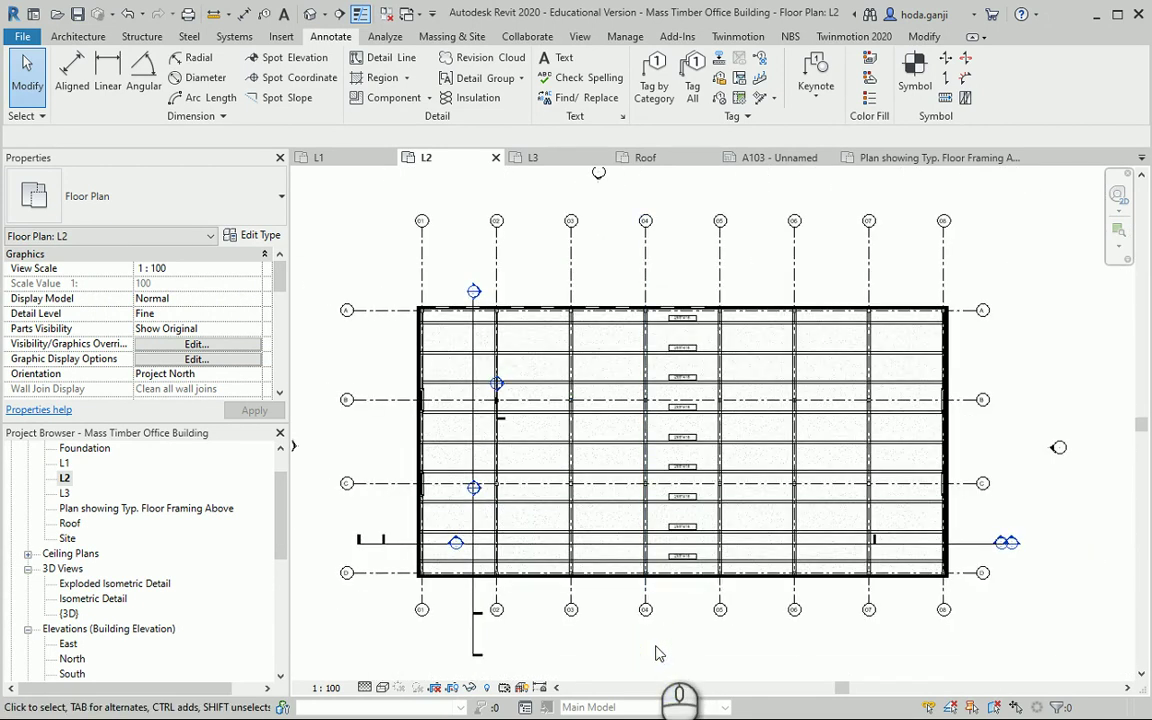
scroll(197, 326, "down", 5)
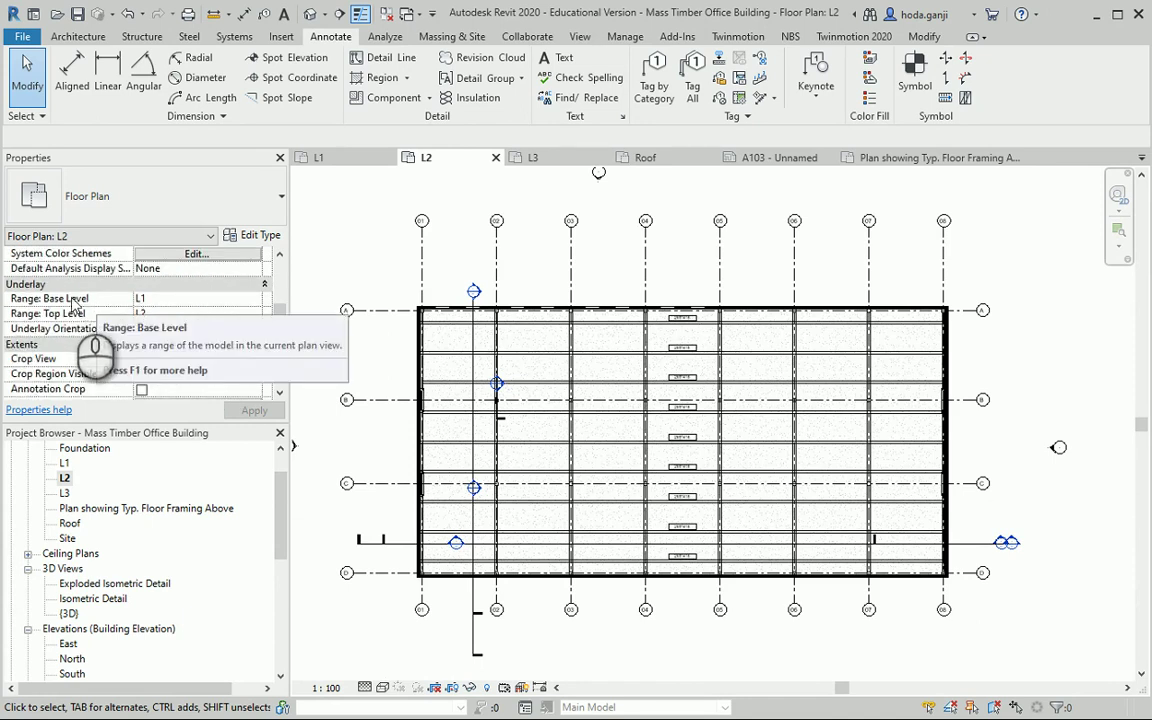
left_click(257, 298)
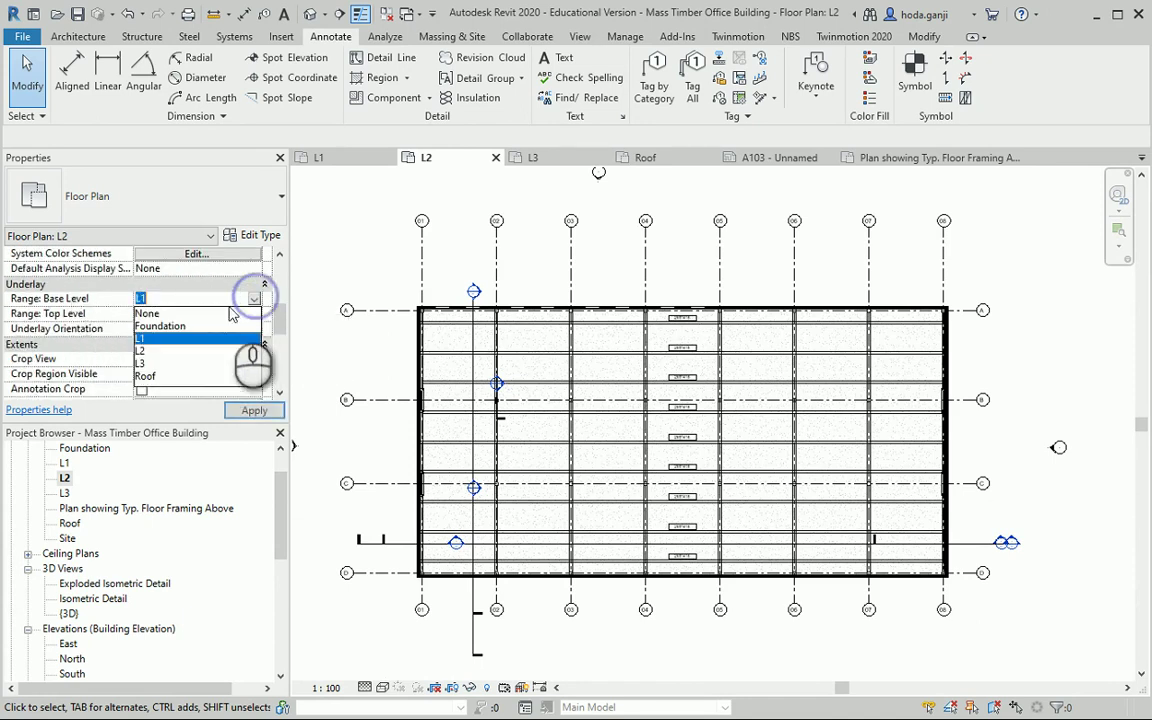
left_click(160, 313)
left_click(255, 410)
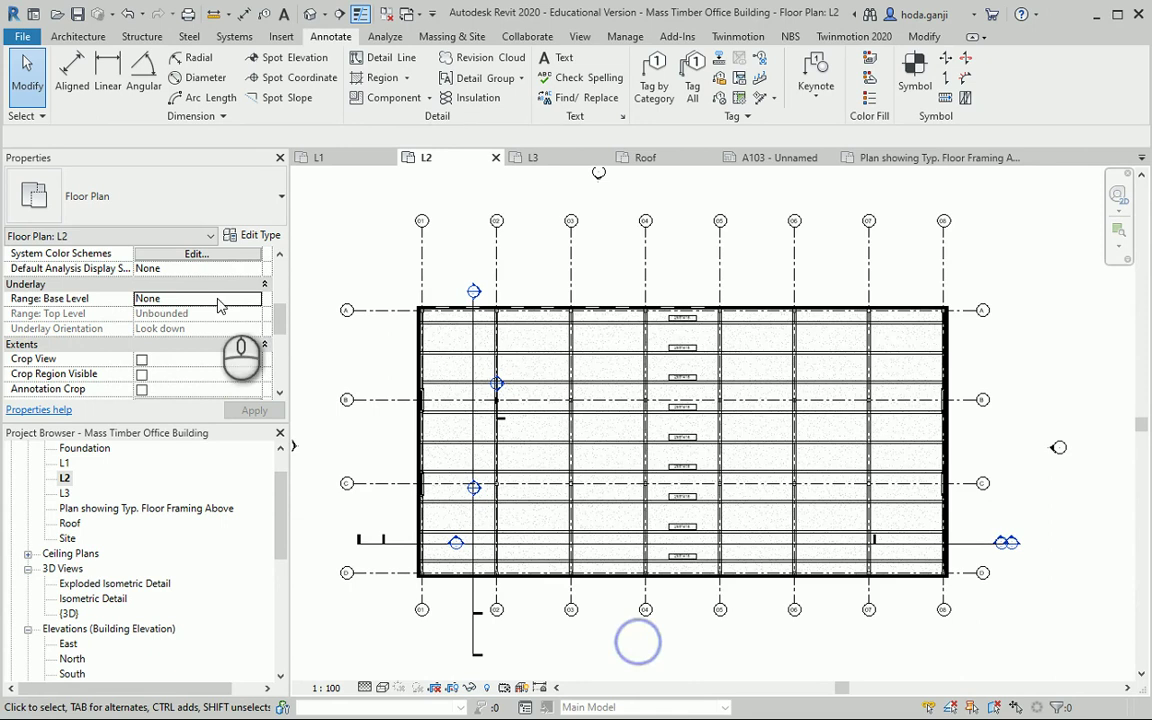
Step: Set the L2 view range's bottom and view depth levels to Associated Level (L2)
scroll(222, 314, "up", 2)
scroll(400, 400, "down", 1)
scroll(340, 362, "up", 1)
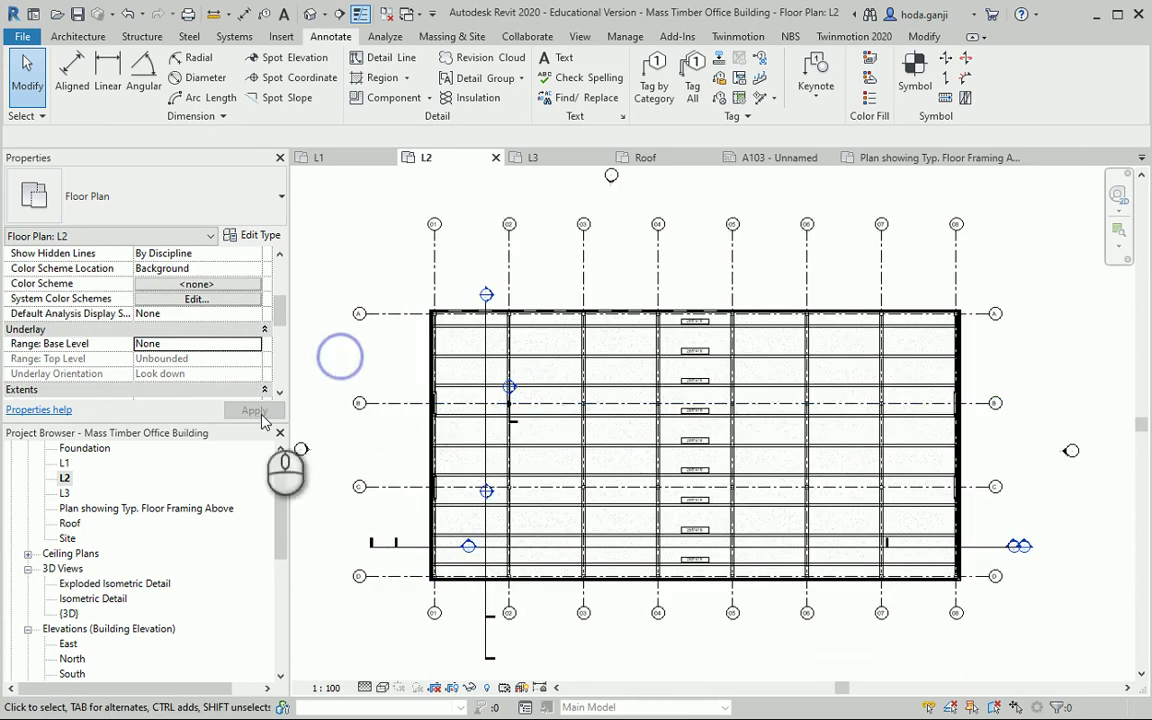
key("v")
key("r")
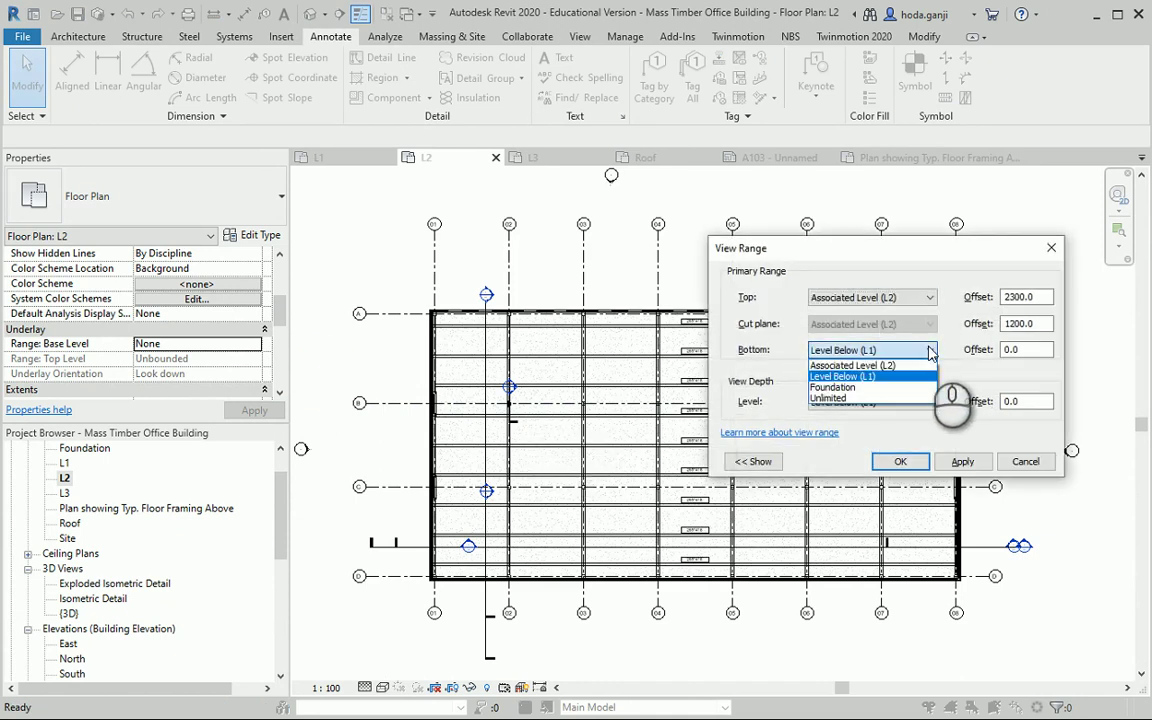
left_click(897, 368)
left_click(926, 402)
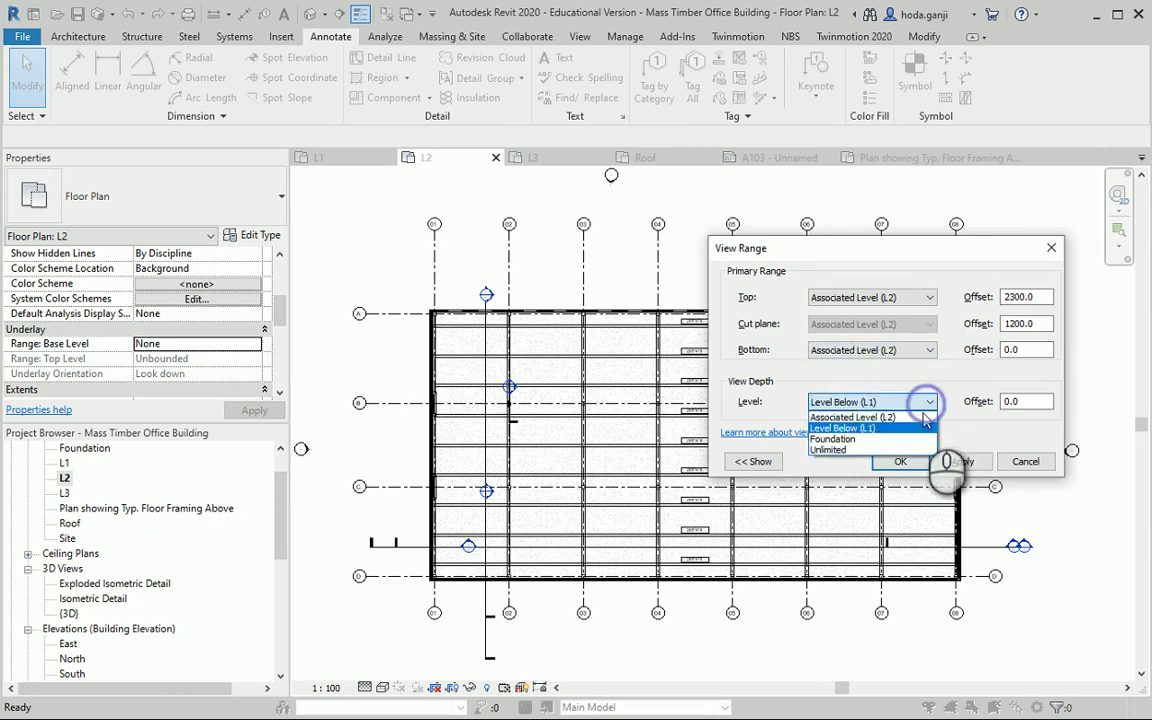
left_click(900, 413)
left_click(900, 462)
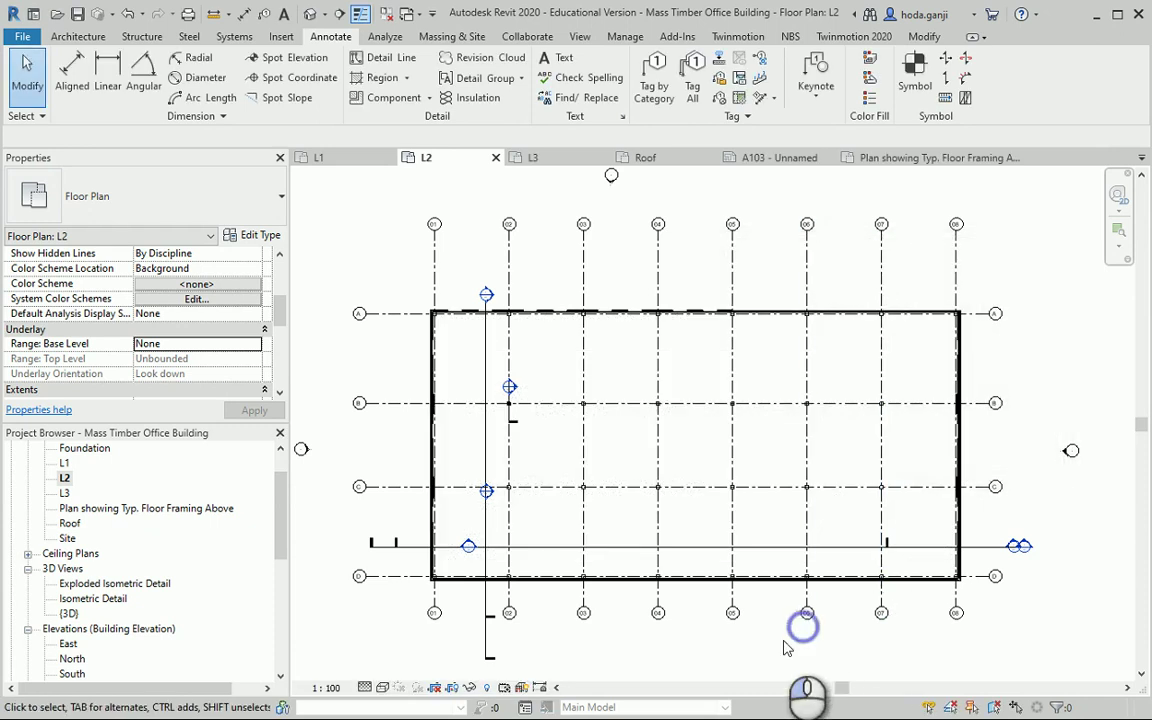
scroll(741, 648, "up", 1)
scroll(741, 648, "up", 1)
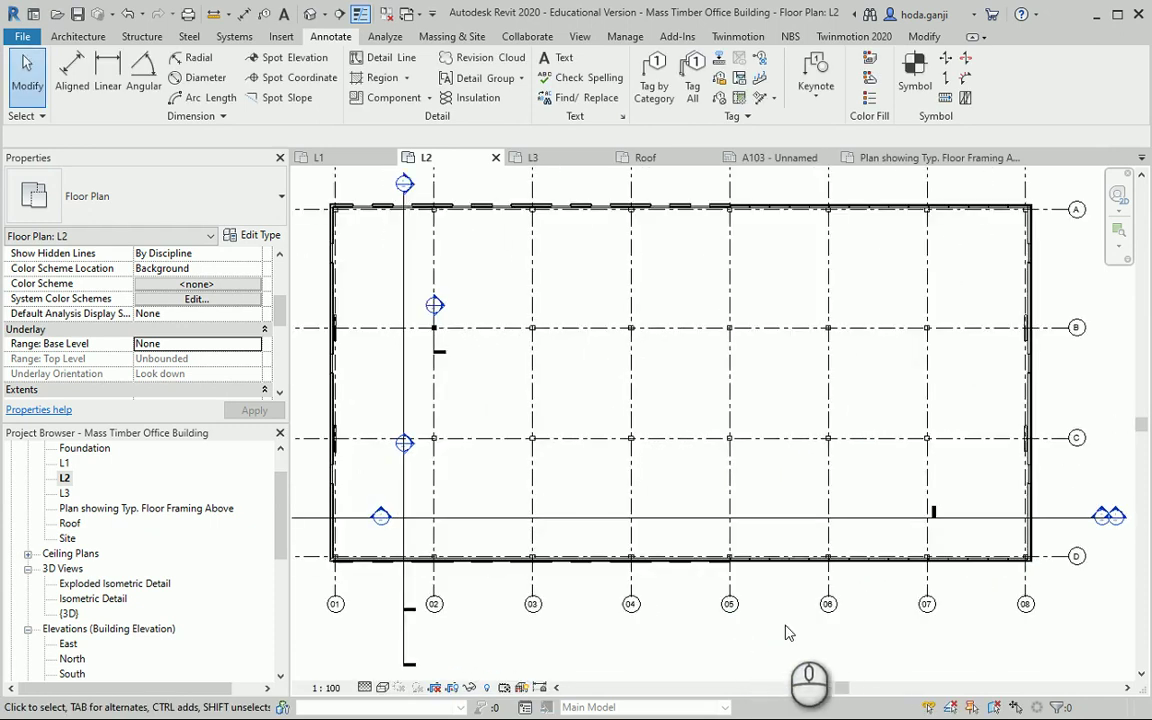
scroll(786, 632, "down", 1)
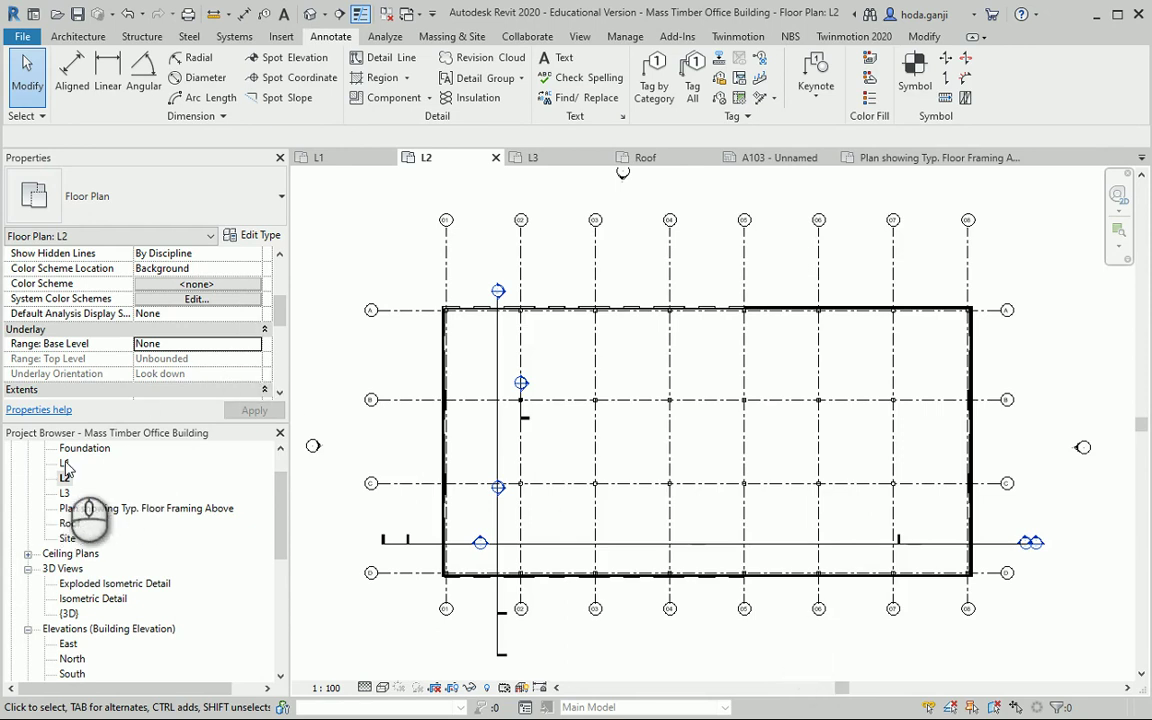
Step: From the L1 floor plan, copy the three horizontal and three vertical dimension strings and paste them aligned to the L2 floor plan view
double_click(65, 465)
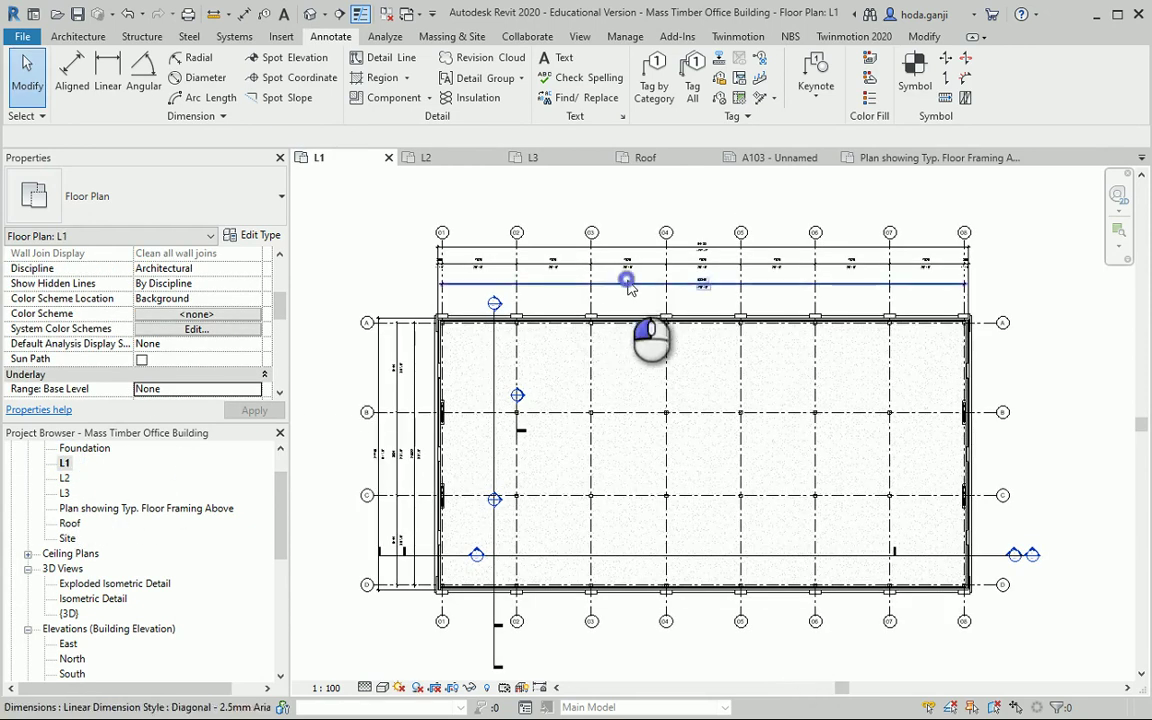
left_click(628, 285)
scroll(712, 263, "up", 3)
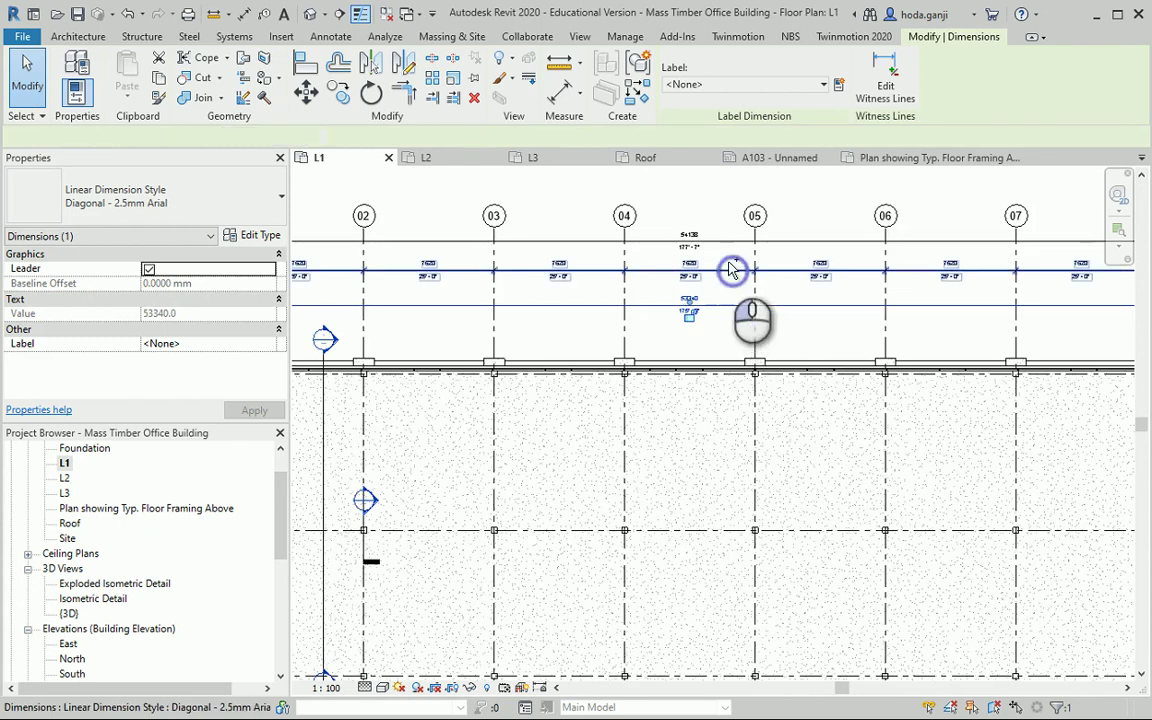
left_click(728, 249, "ctrl")
left_click(810, 256, "ctrl")
scroll(812, 257, "down", 3)
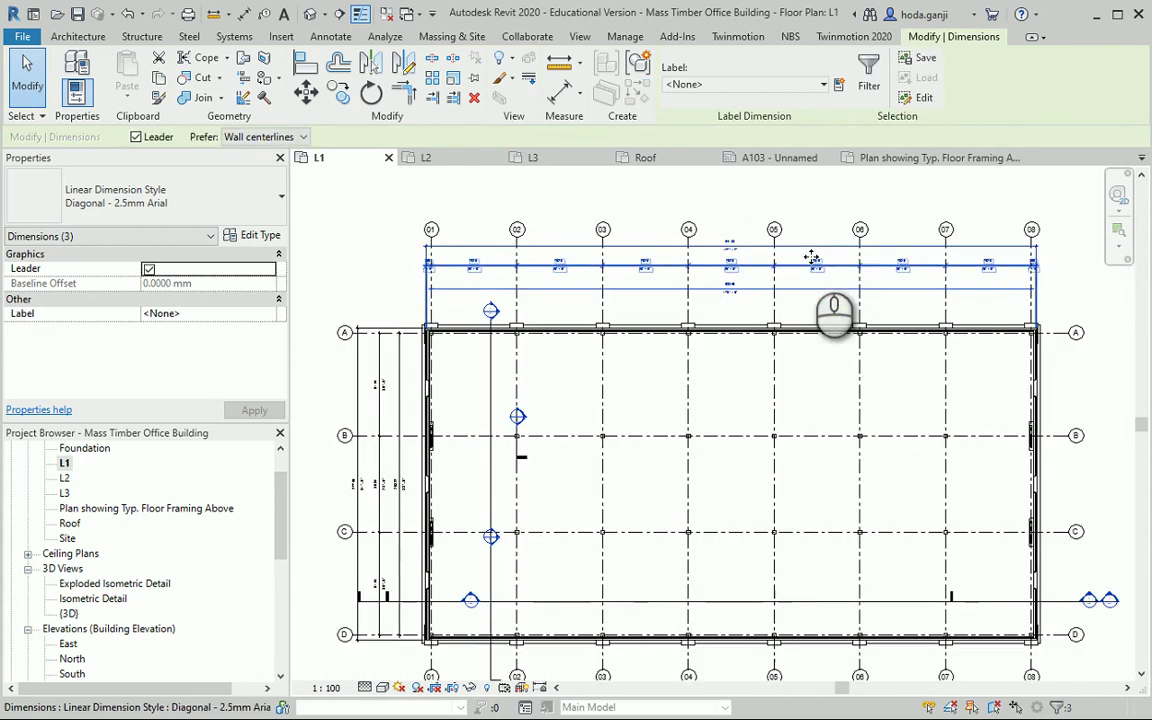
left_click(715, 195)
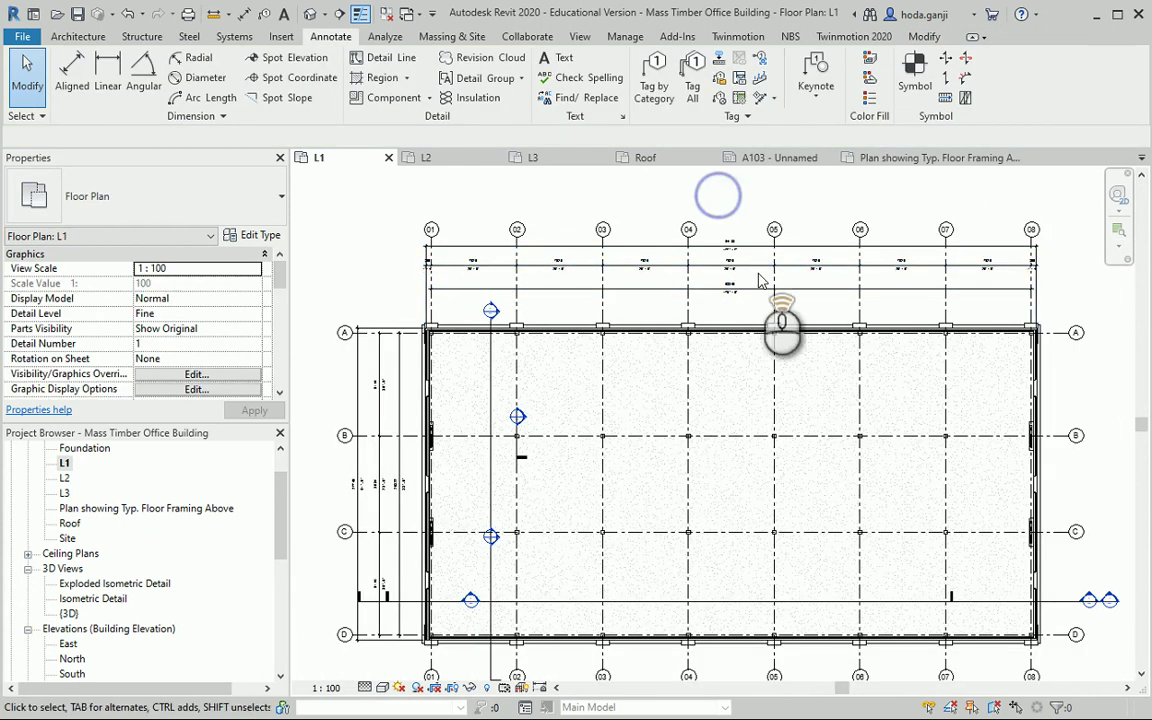
key("ctrl+Left")
scroll(473, 375, "down", 3)
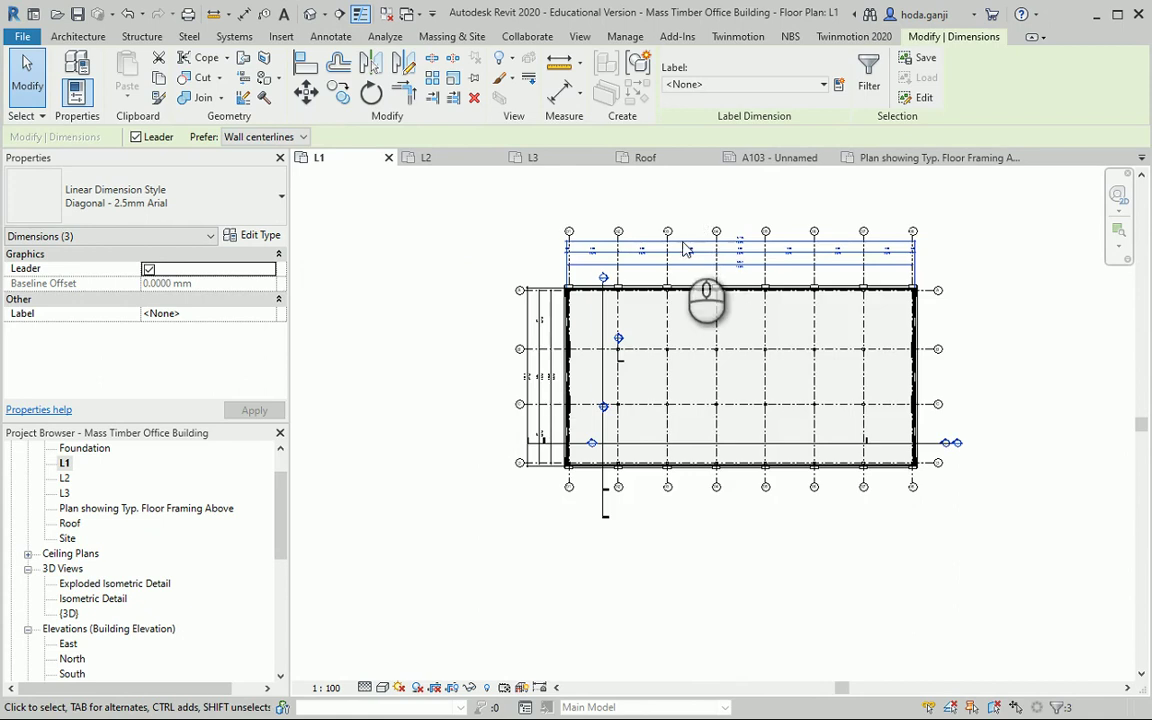
scroll(525, 342, "up", 2)
scroll(589, 304, "up", 2)
left_click_drag(590, 303, 498, 330)
scroll(465, 458, "down", 3)
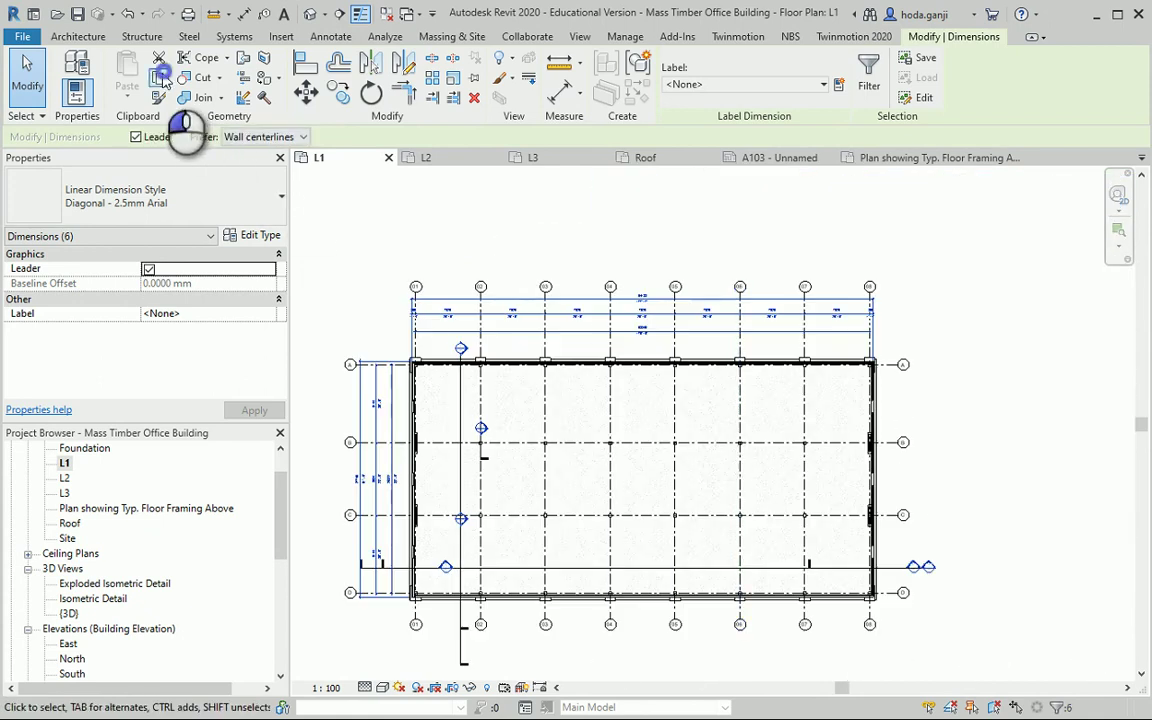
left_click(163, 78)
left_click(124, 100)
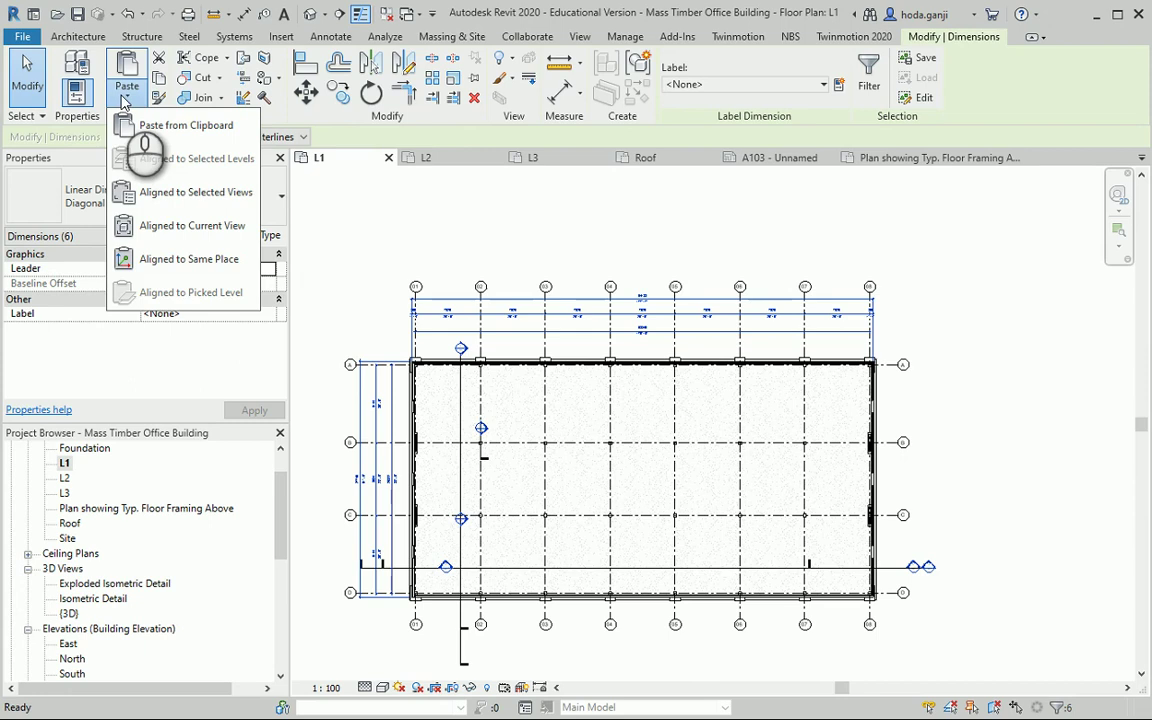
left_click(234, 193)
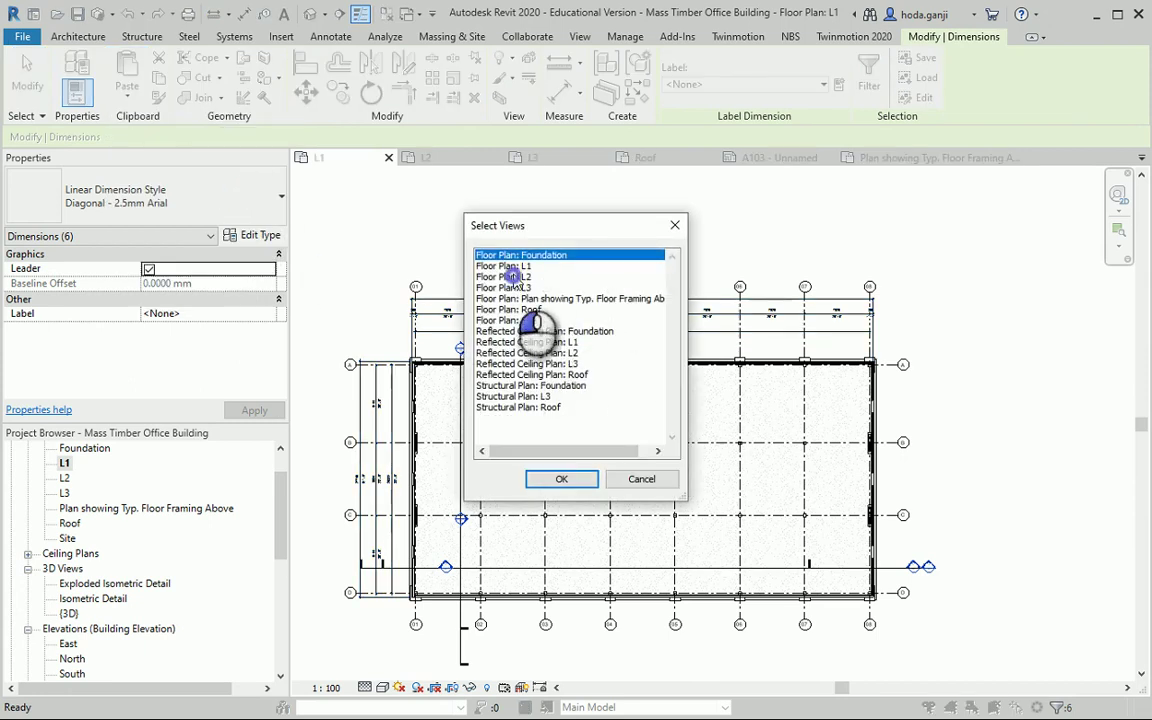
left_click(510, 276)
left_click(559, 478)
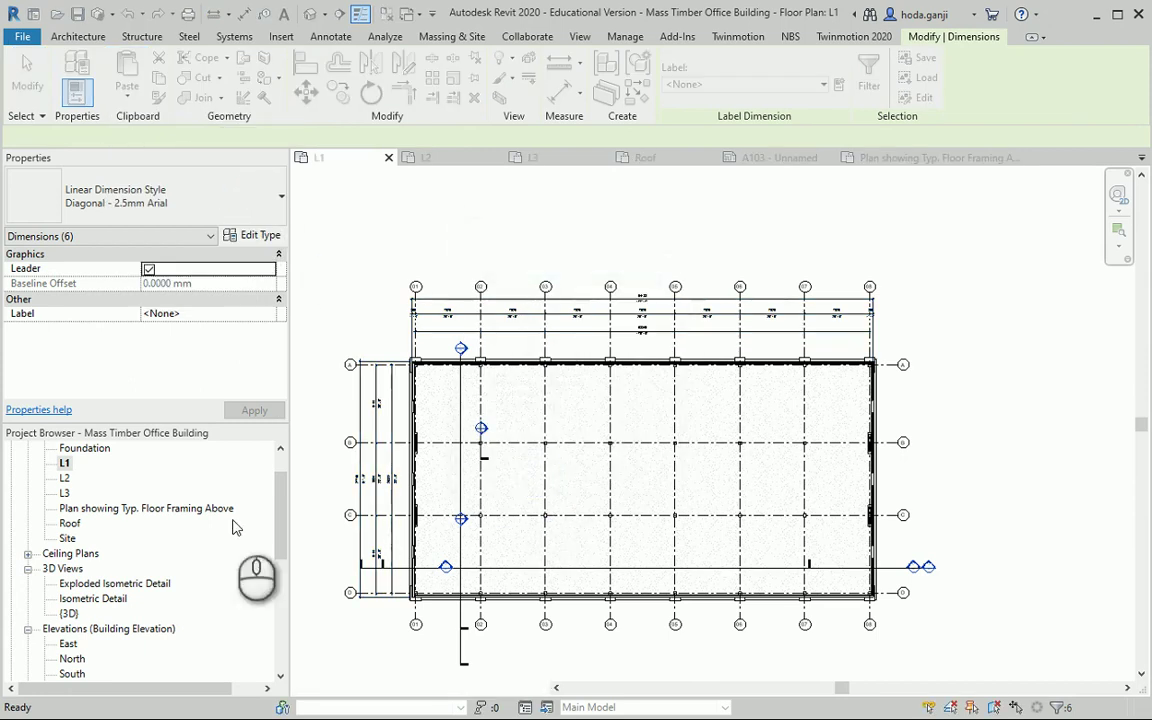
Step: Open the L2 floor plan, set its visual style to Hidden Line and clear the selection of the pasted dimensions
double_click(65, 479)
scroll(450, 296, "up", 3)
scroll(418, 474, "up", 4)
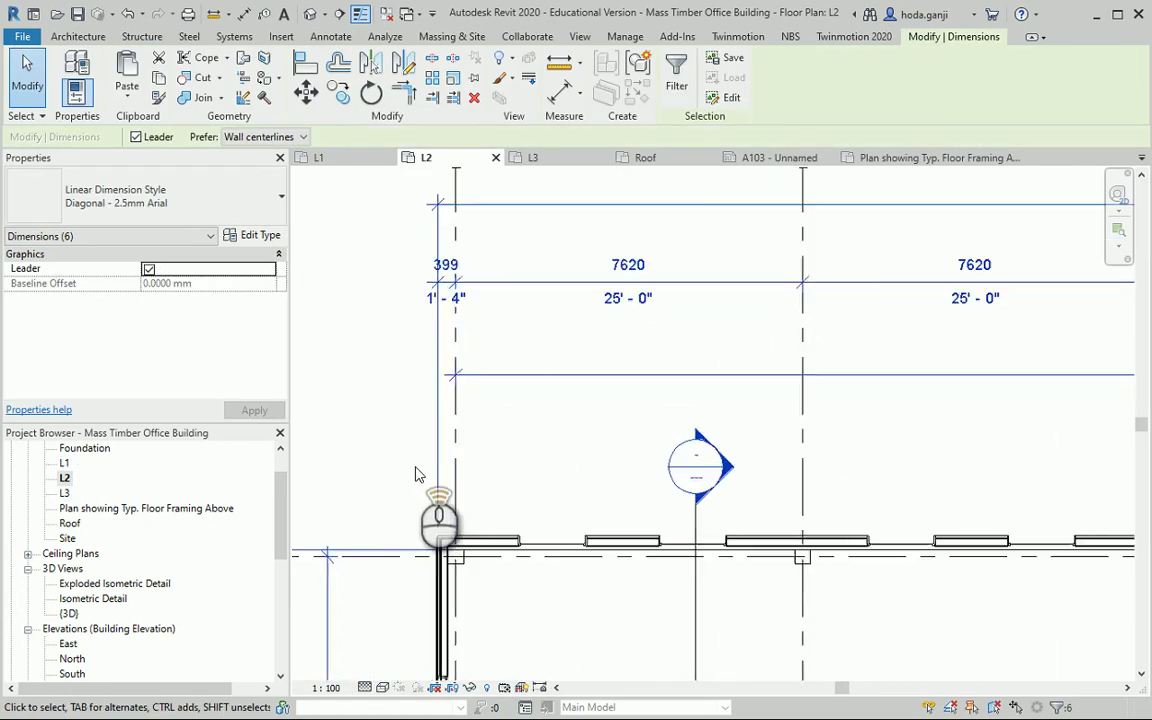
scroll(418, 474, "up", 2)
scroll(475, 470, "down", 5)
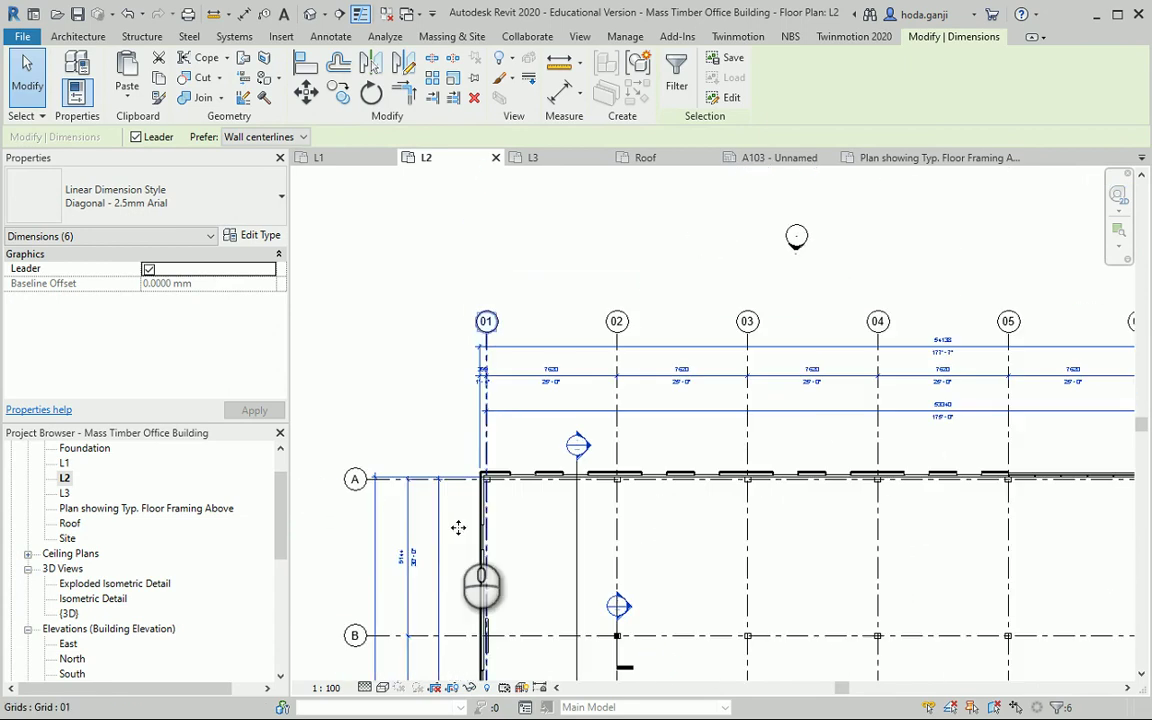
left_click(383, 688)
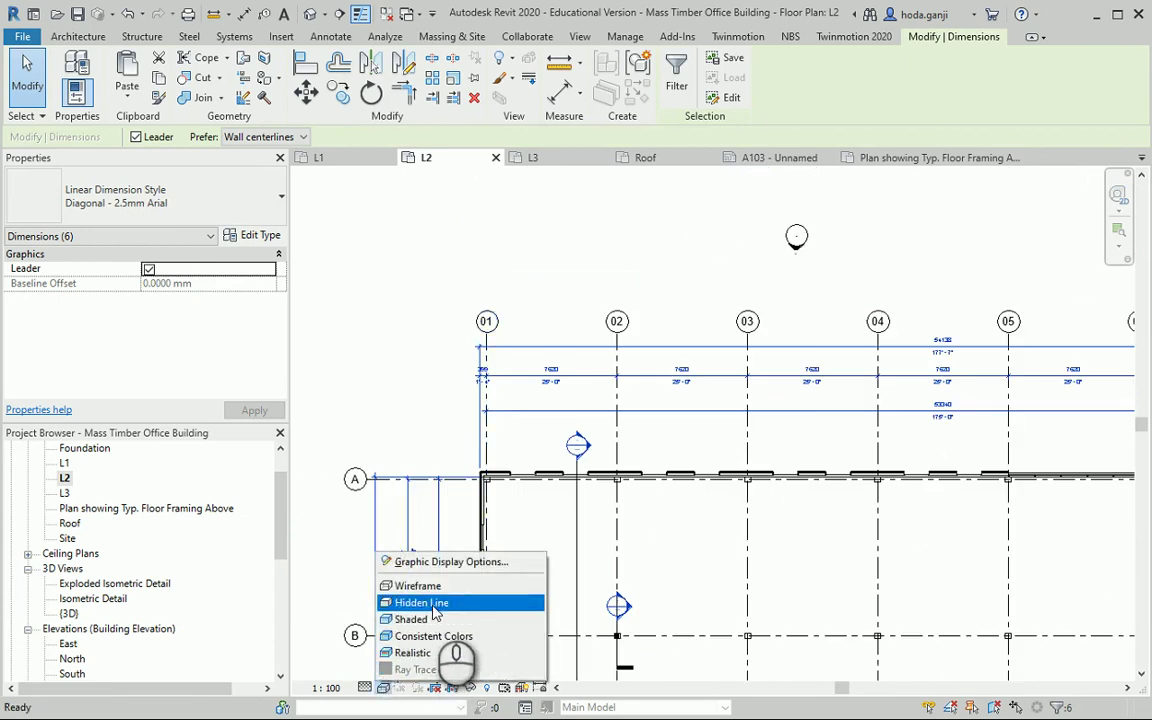
left_click(435, 603)
scroll(455, 480, "up", 6)
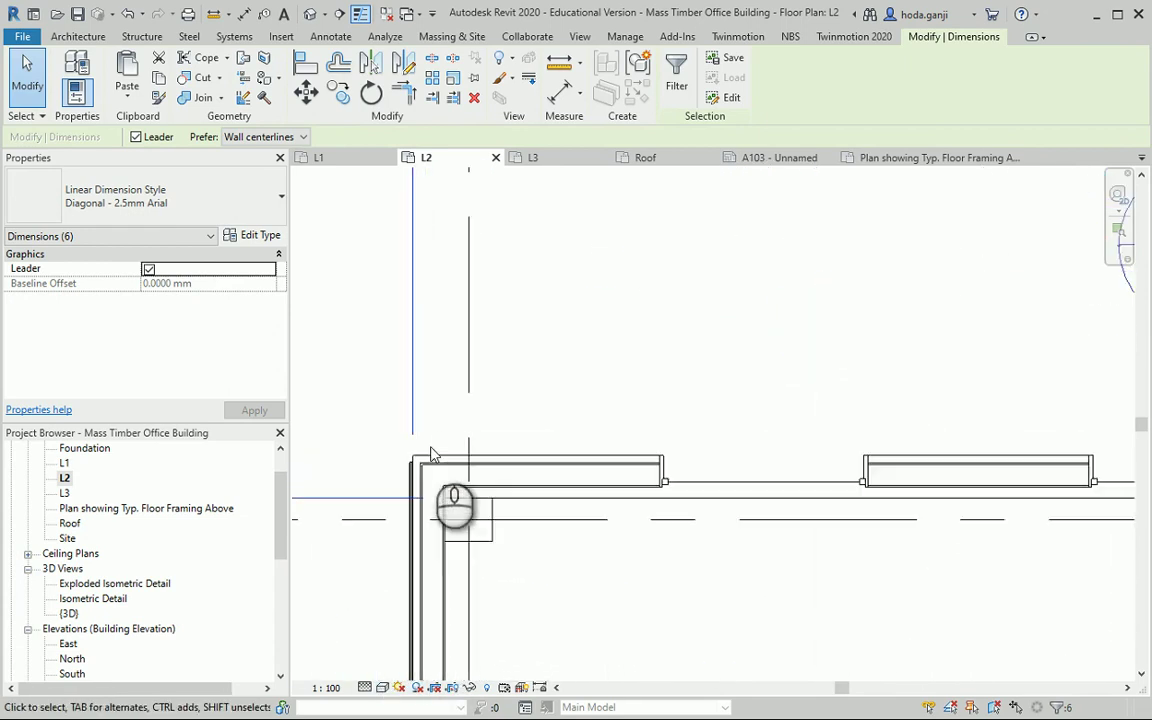
scroll(425, 440, "down", 5)
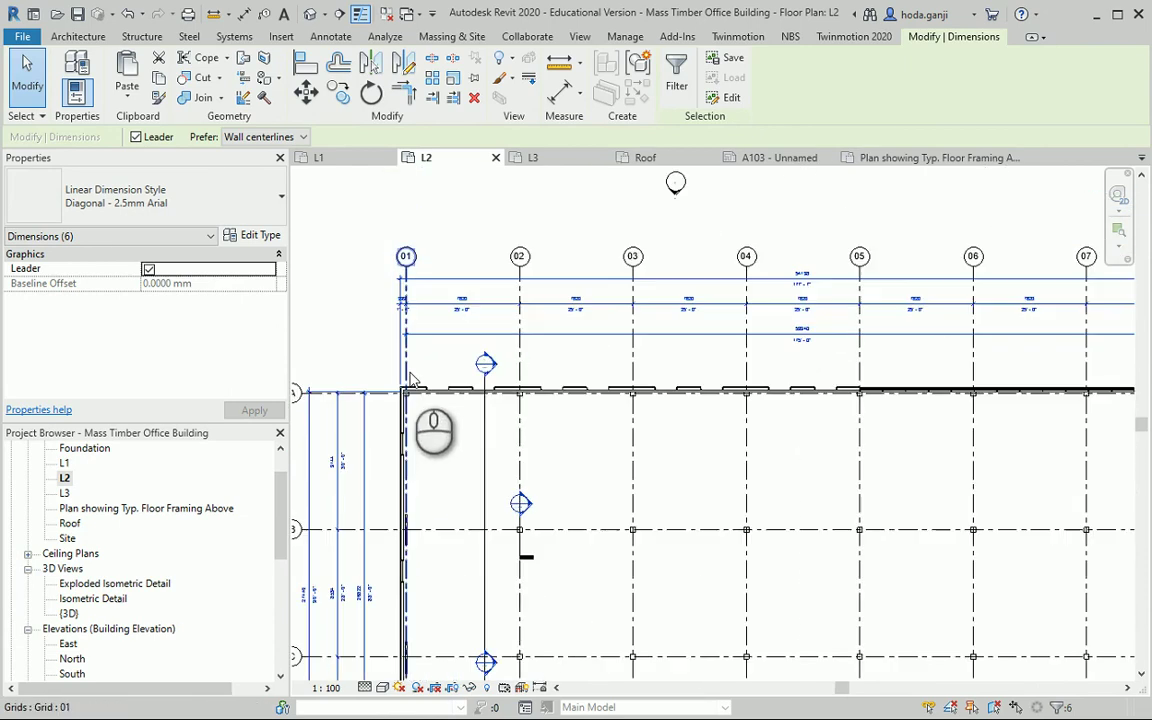
scroll(420, 360, "down", 2)
scroll(615, 568, "down", 1)
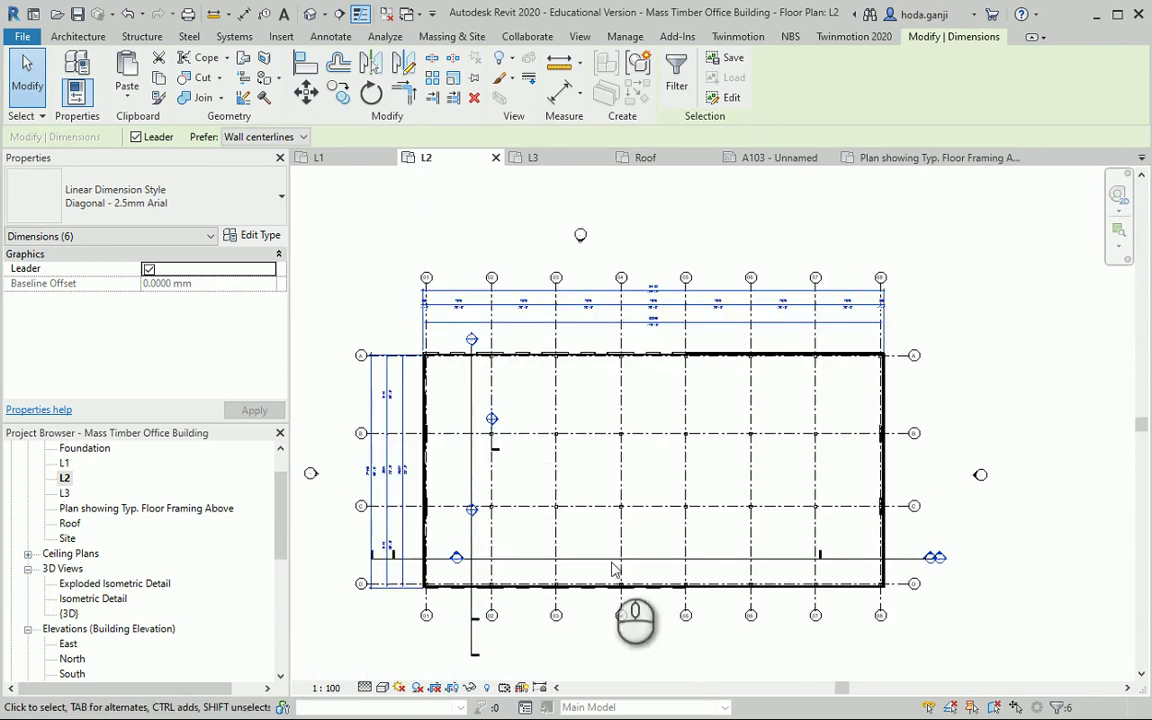
left_click(660, 648)
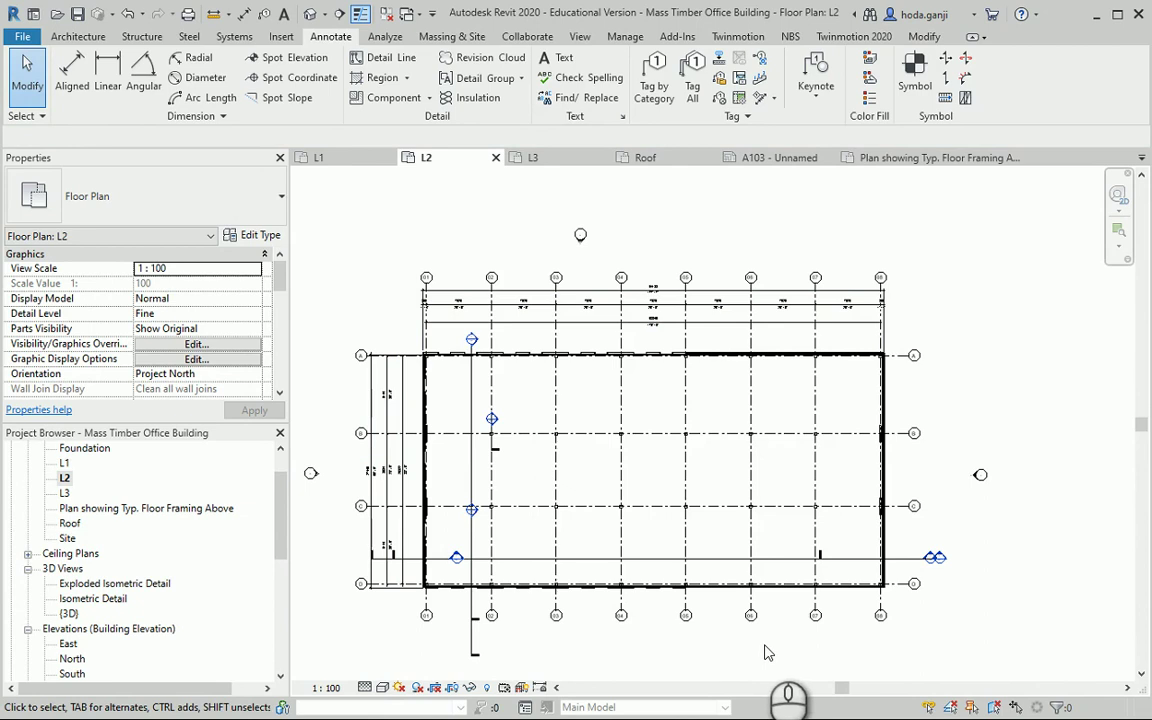
Step: Open the floor plan "Plan showing Typ. Floor Framing Above" and set its visual style to Hidden Line
double_click(178, 509)
scroll(442, 578, "down", 3)
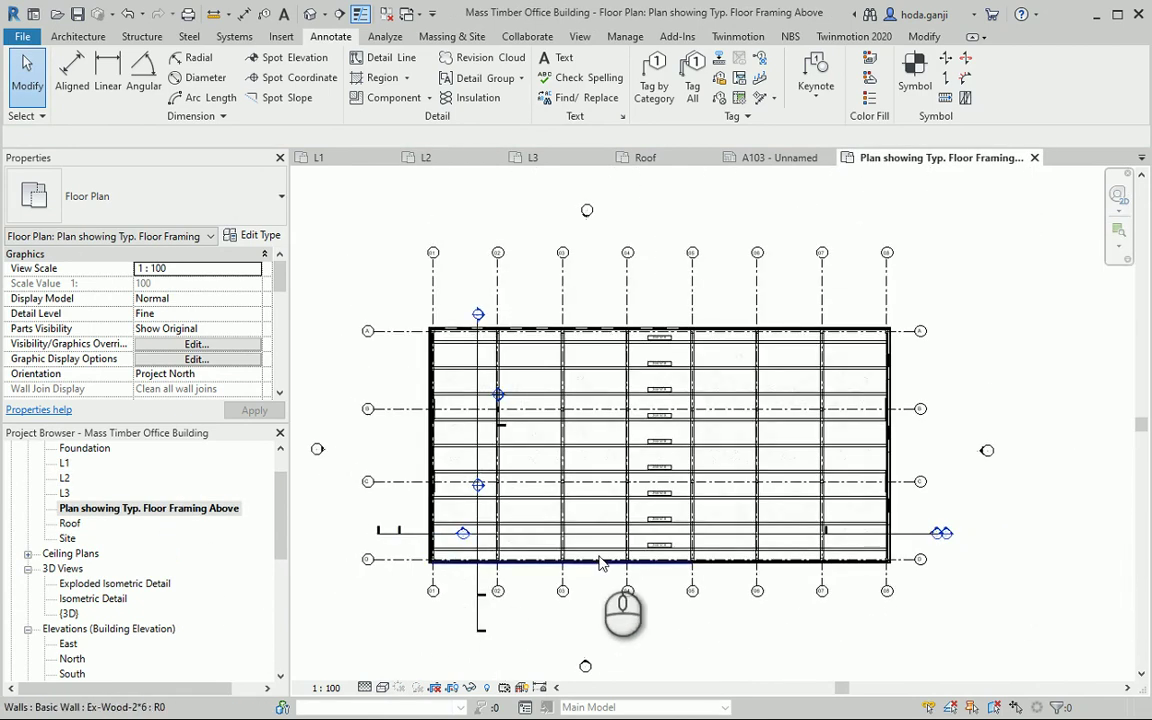
scroll(818, 380, "up", 1)
scroll(884, 377, "down", 1)
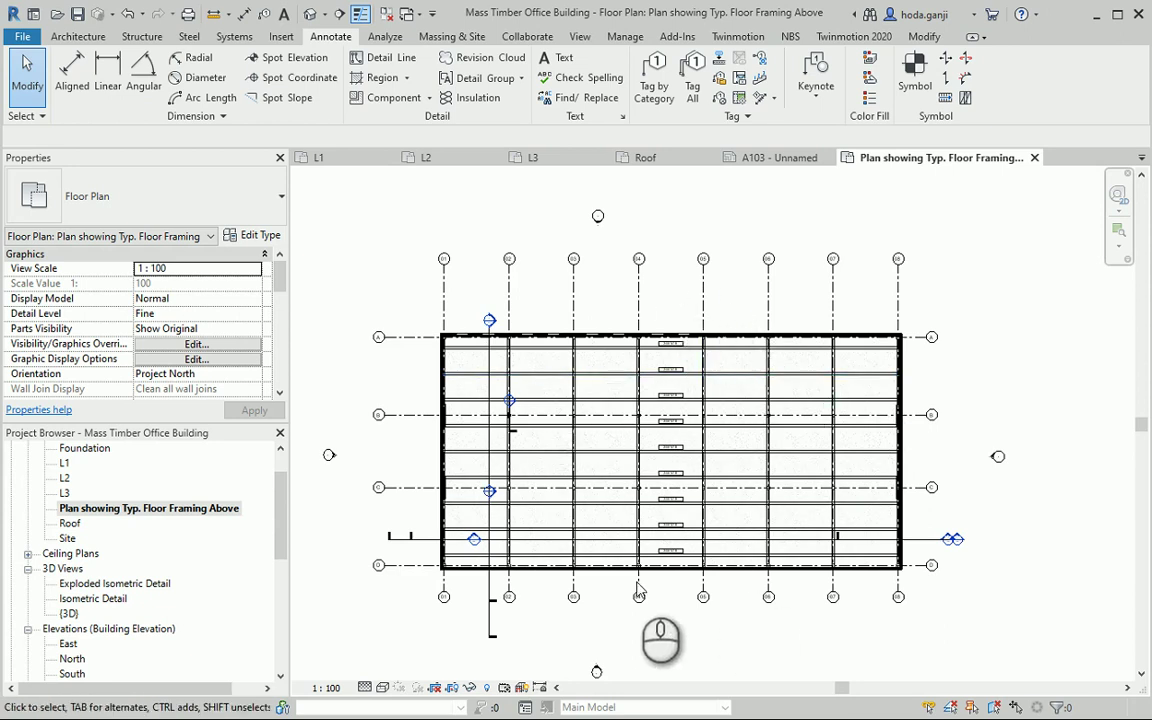
scroll(948, 347, "up", 1)
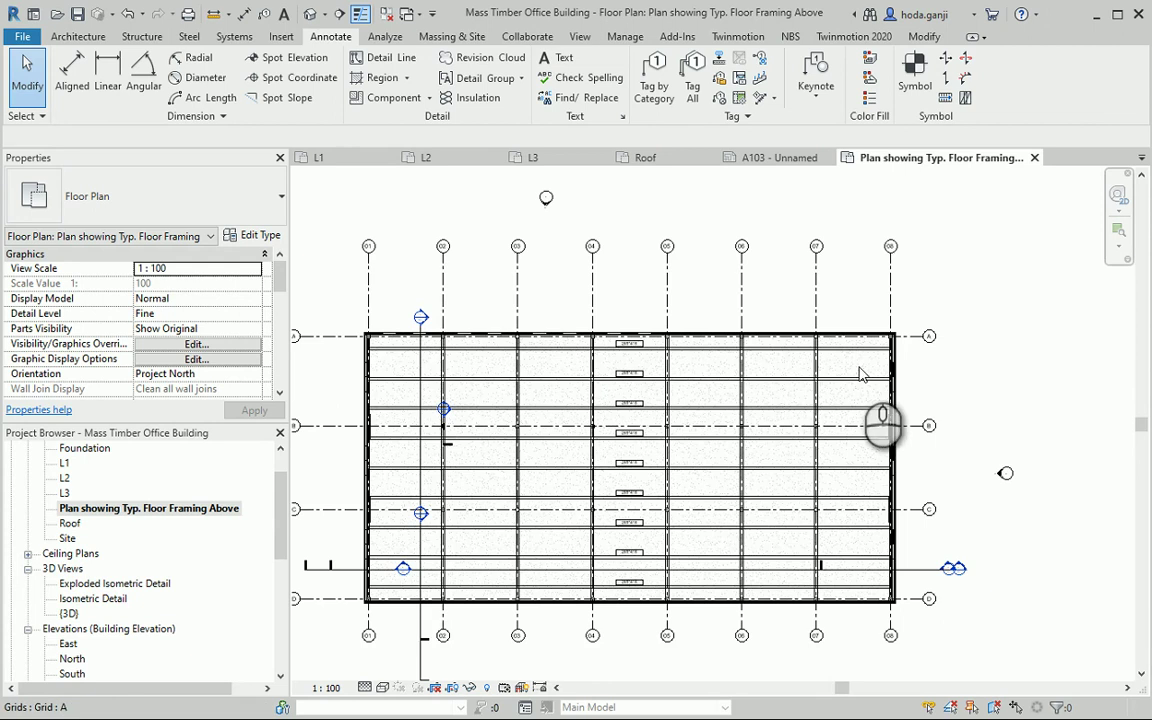
left_click(382, 687)
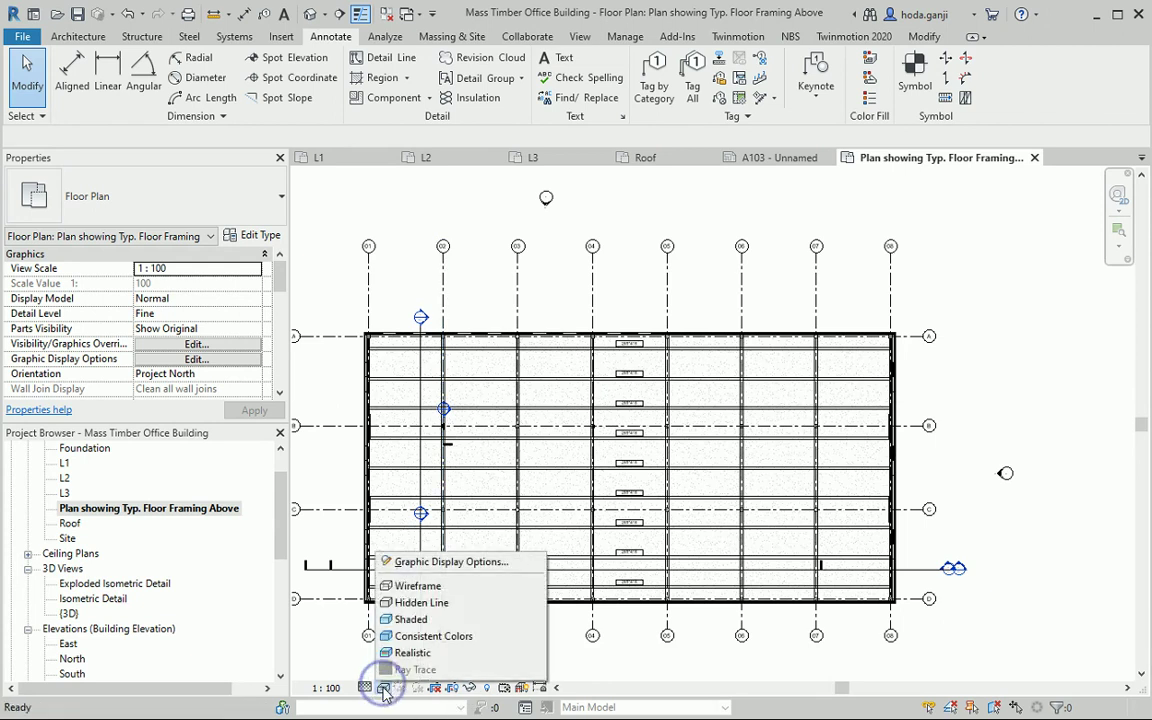
left_click(425, 602)
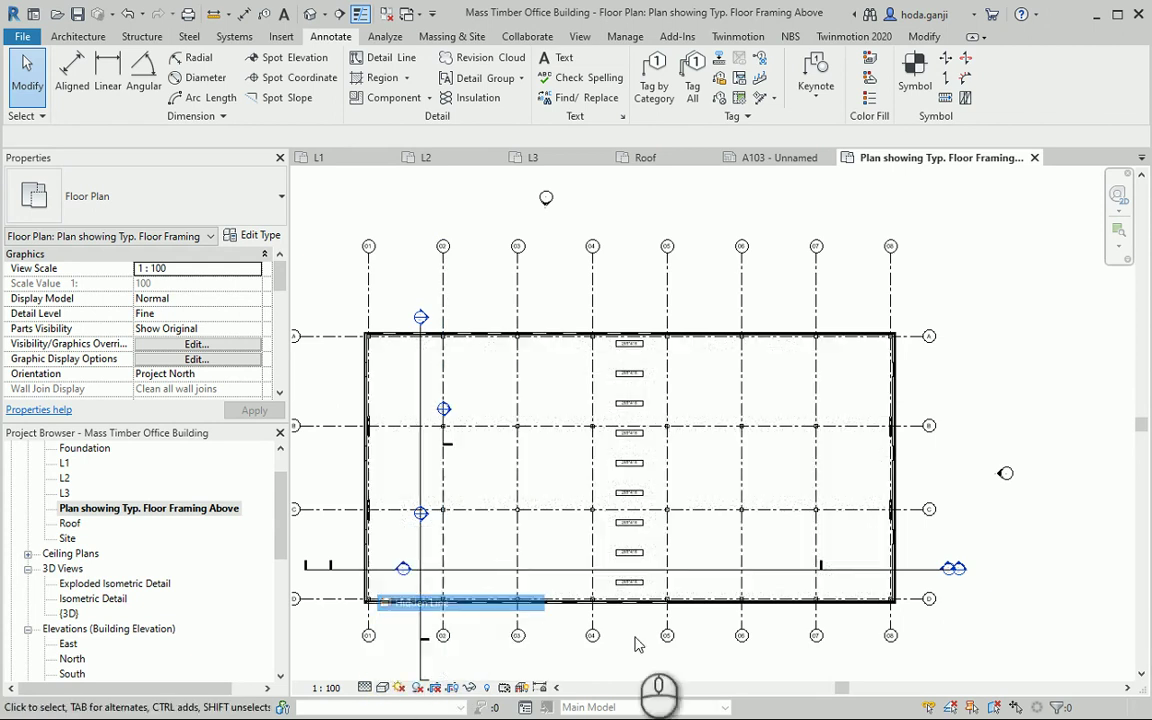
Step: Copy the six L1 dimension strings, paste them aligned to the "Plan showing Typ. Floor Framing Above" view, and reopen that view
double_click(66, 465)
left_click(570, 340)
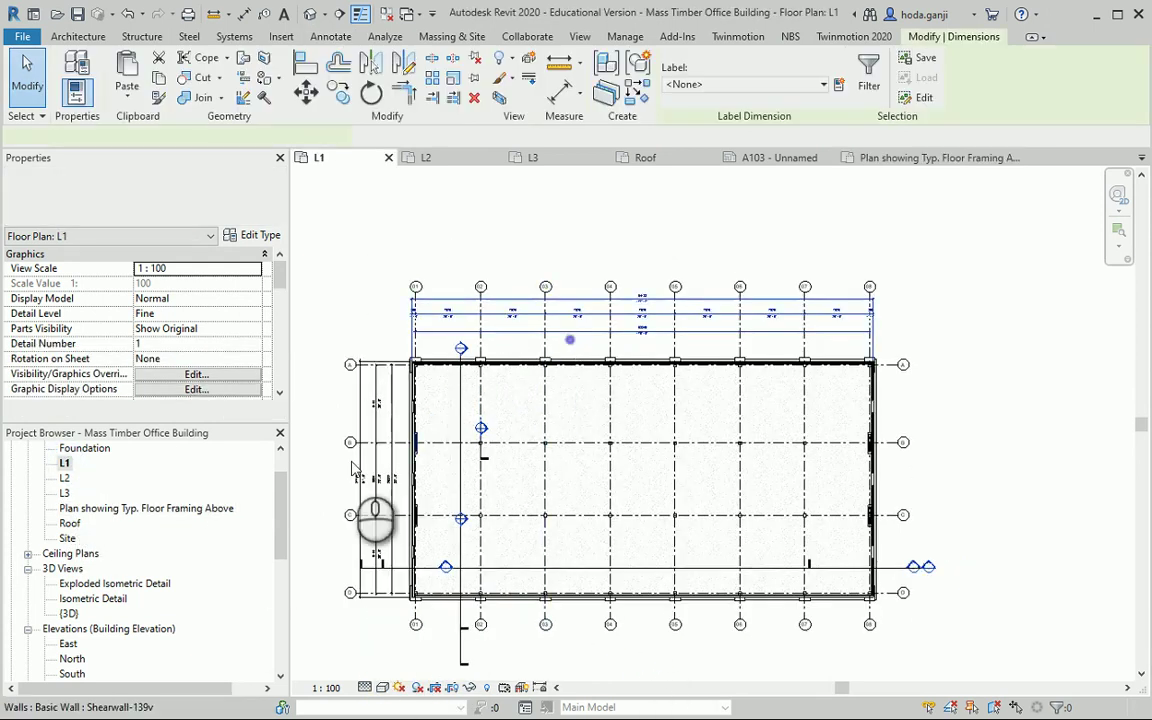
scroll(355, 470, "up", 2)
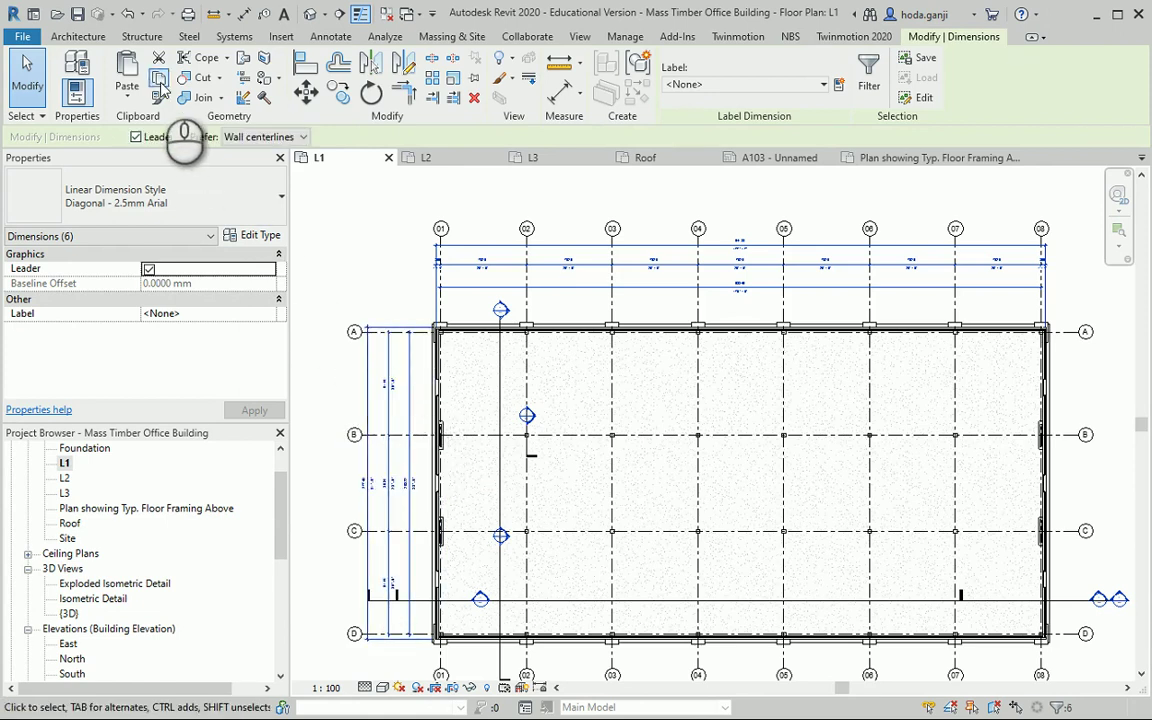
left_click(158, 80)
left_click(134, 97)
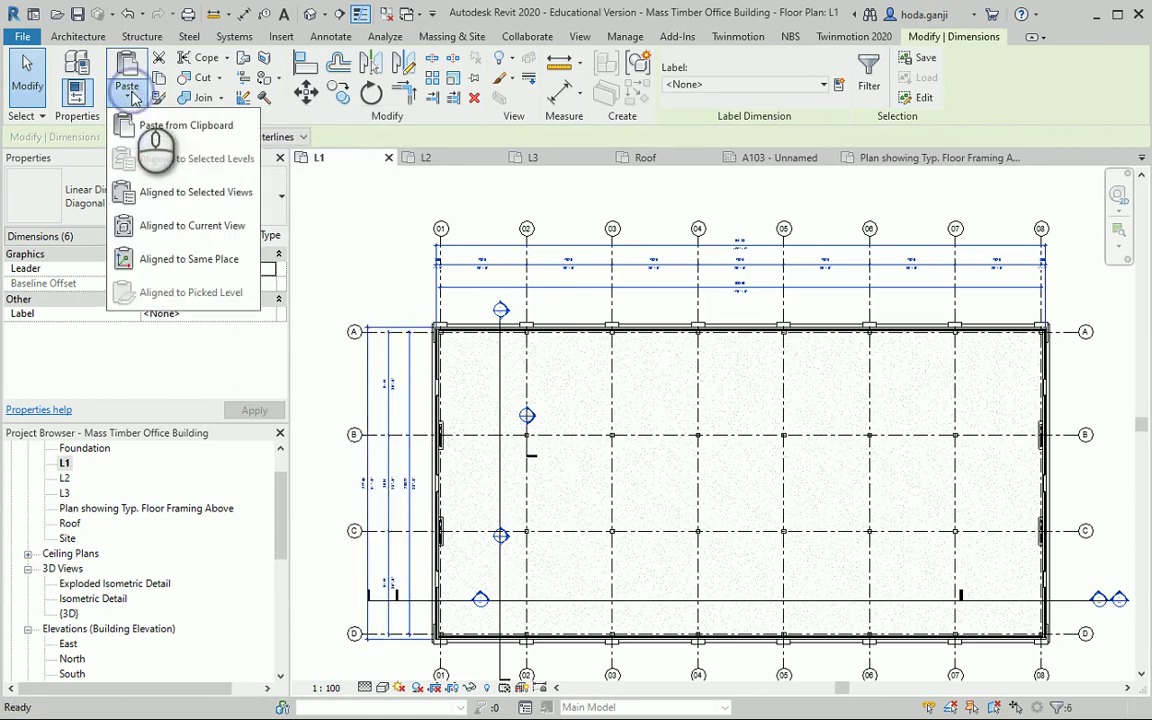
left_click(200, 190)
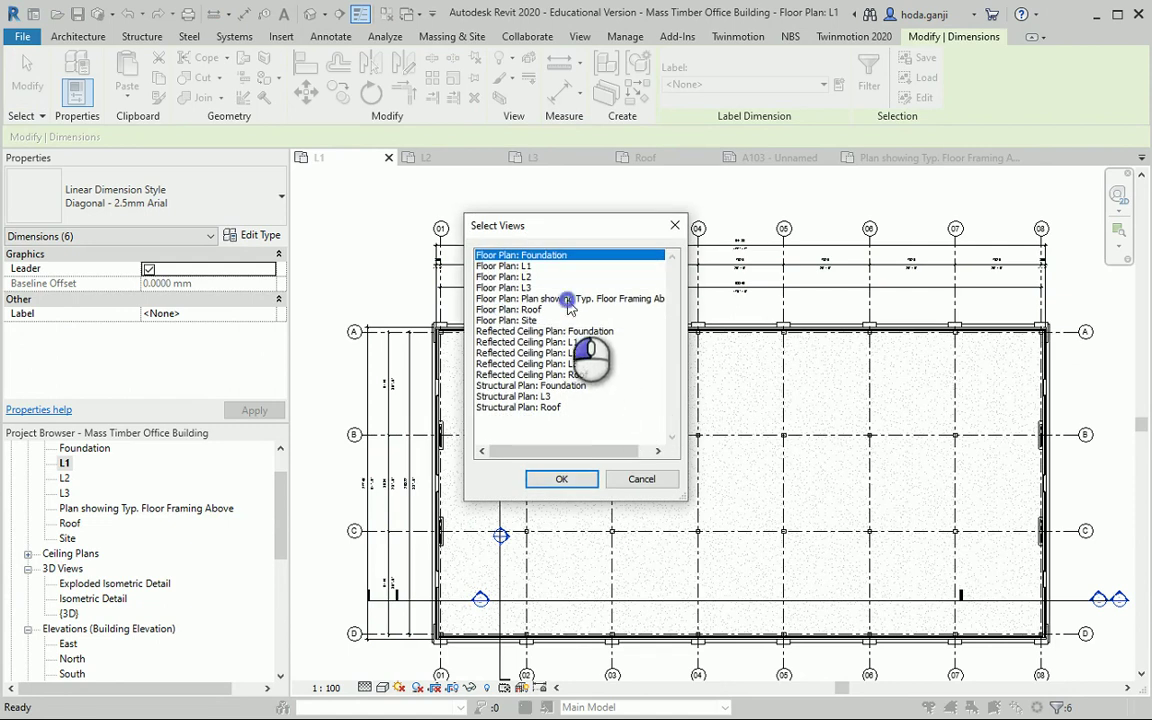
left_click(567, 299)
left_click(561, 479)
double_click(148, 508)
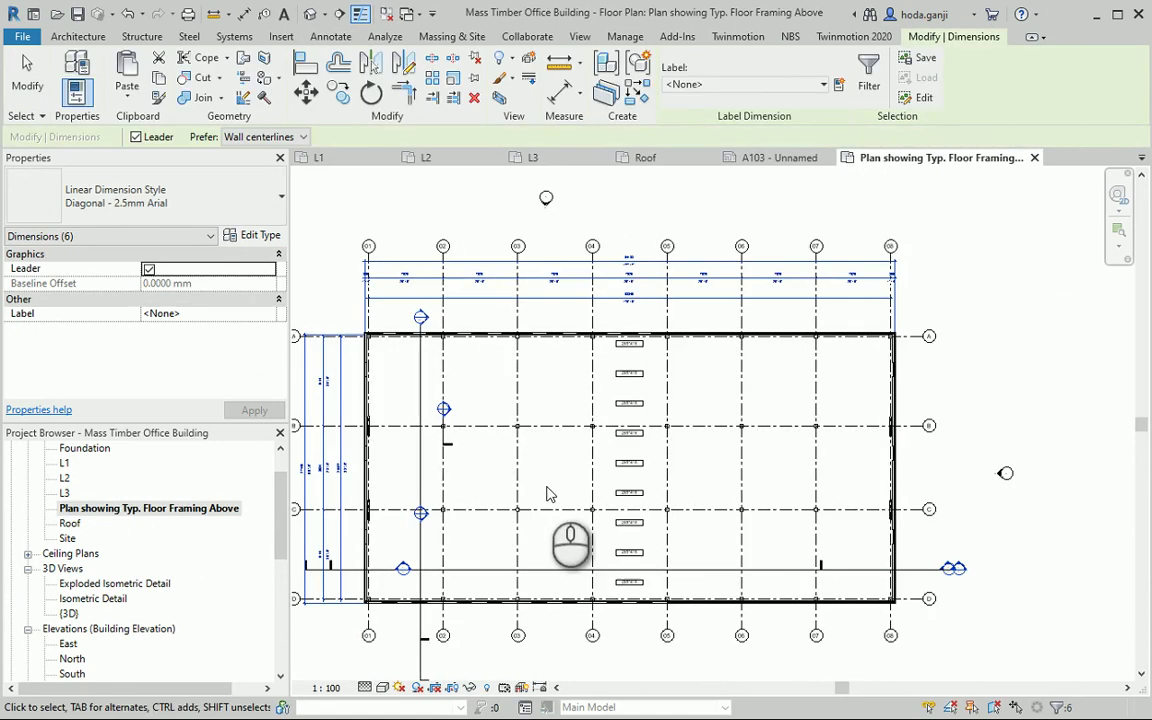
scroll(953, 481, "down", 1)
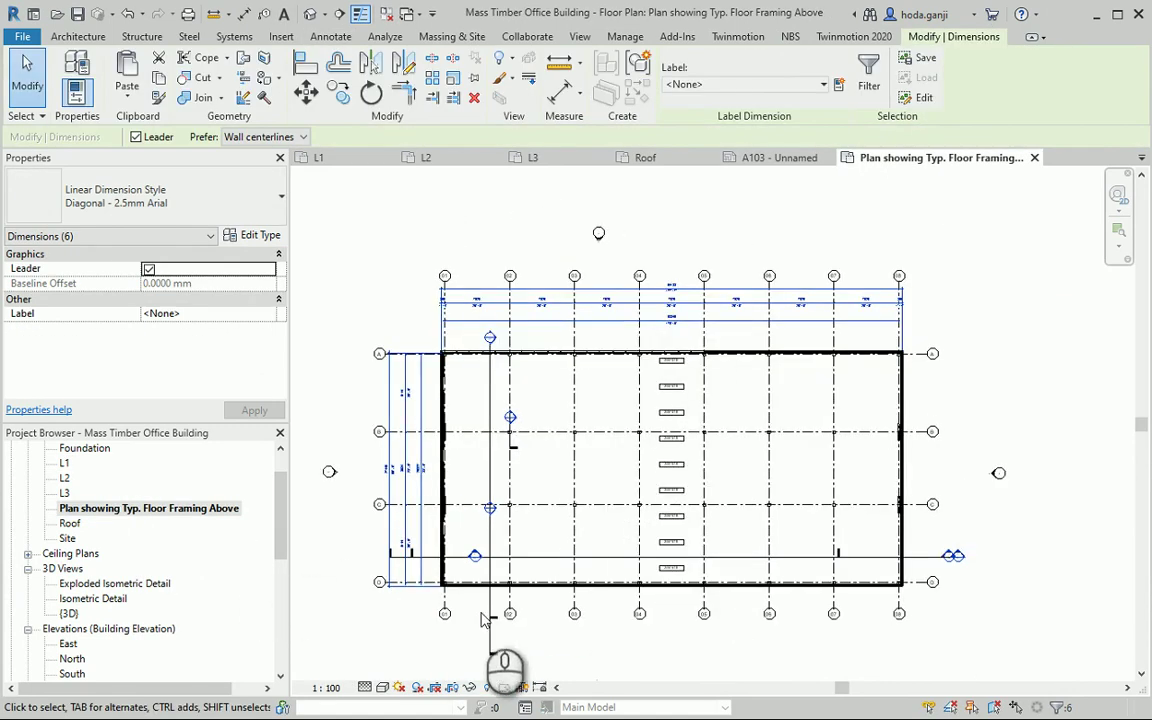
scroll(575, 645, "up", 2)
left_click(571, 640)
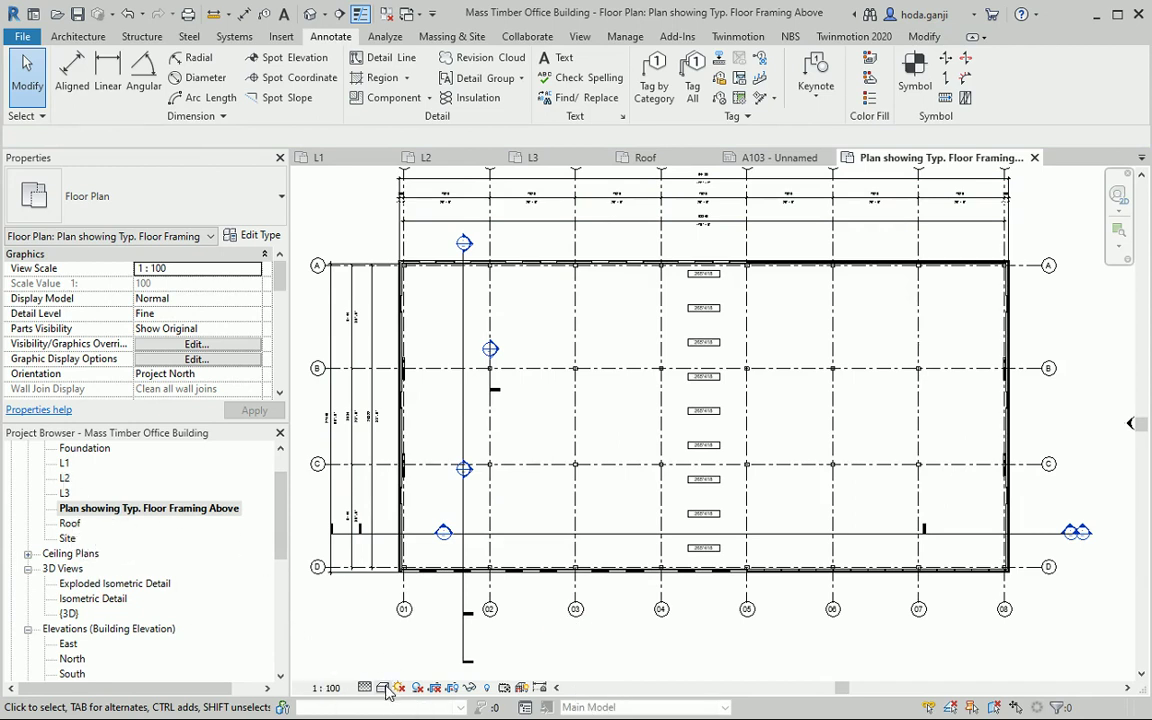
Step: Set the framing plan's underlay range base level to L2 and its underlay orientation to Look up
scroll(220, 365, "down", 5)
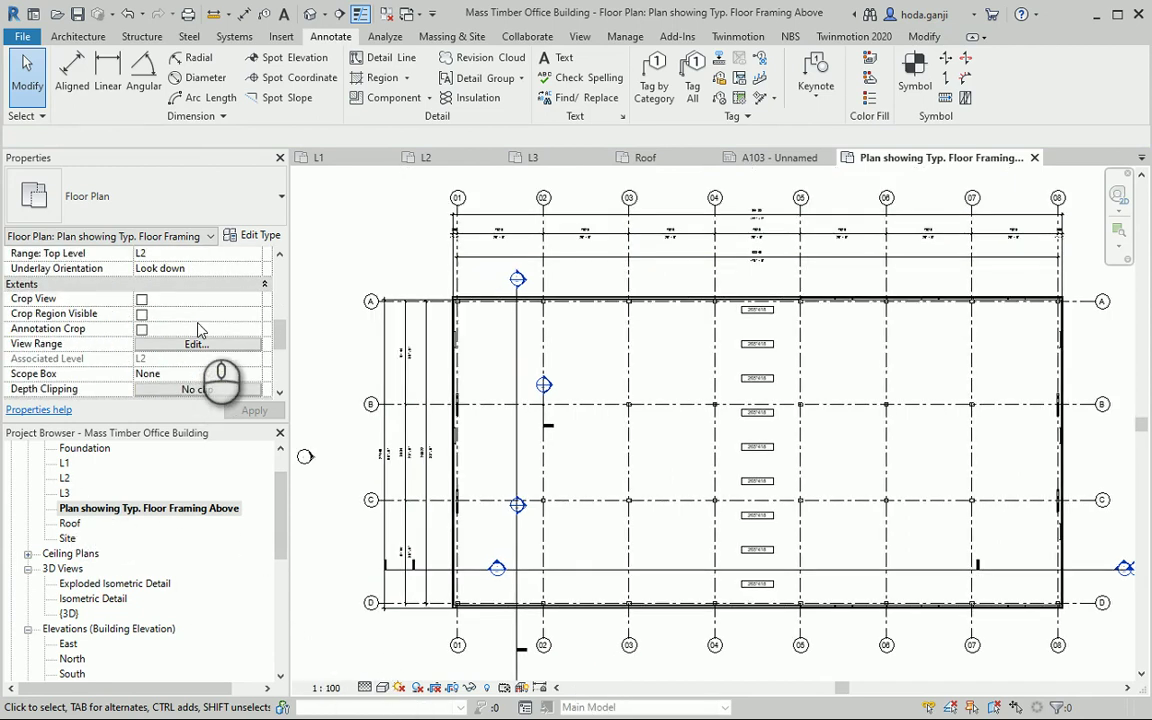
scroll(199, 328, "up", 2)
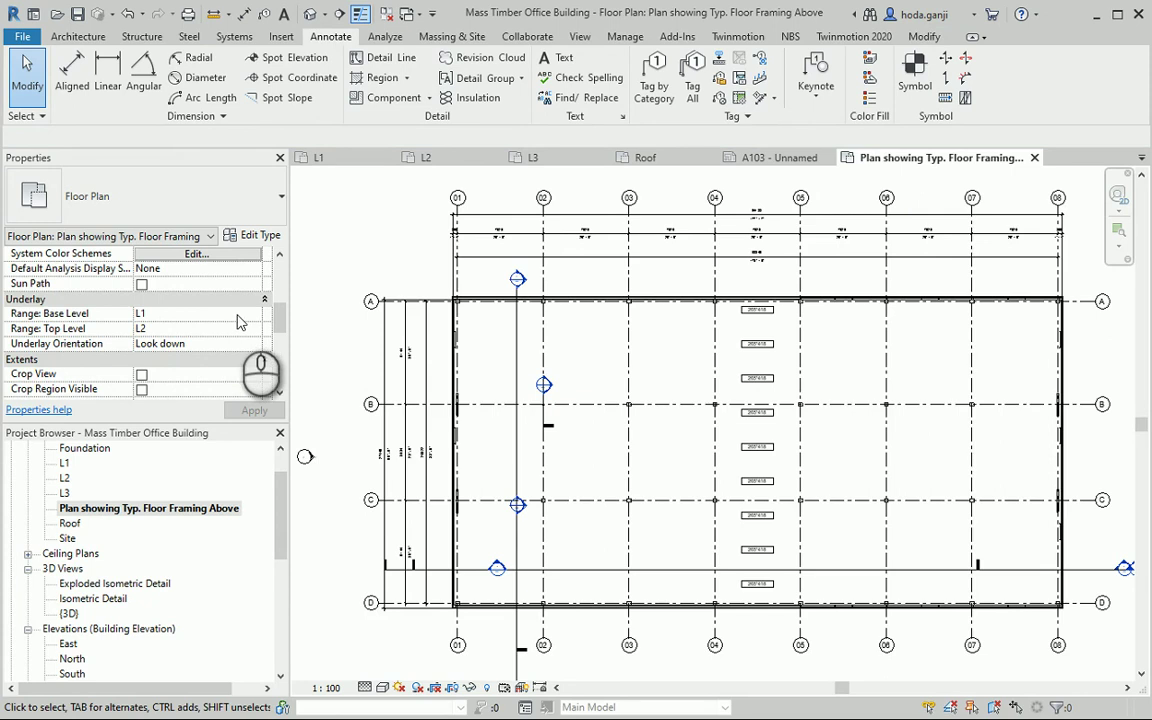
left_click(200, 314)
scroll(240, 316, "down", 1)
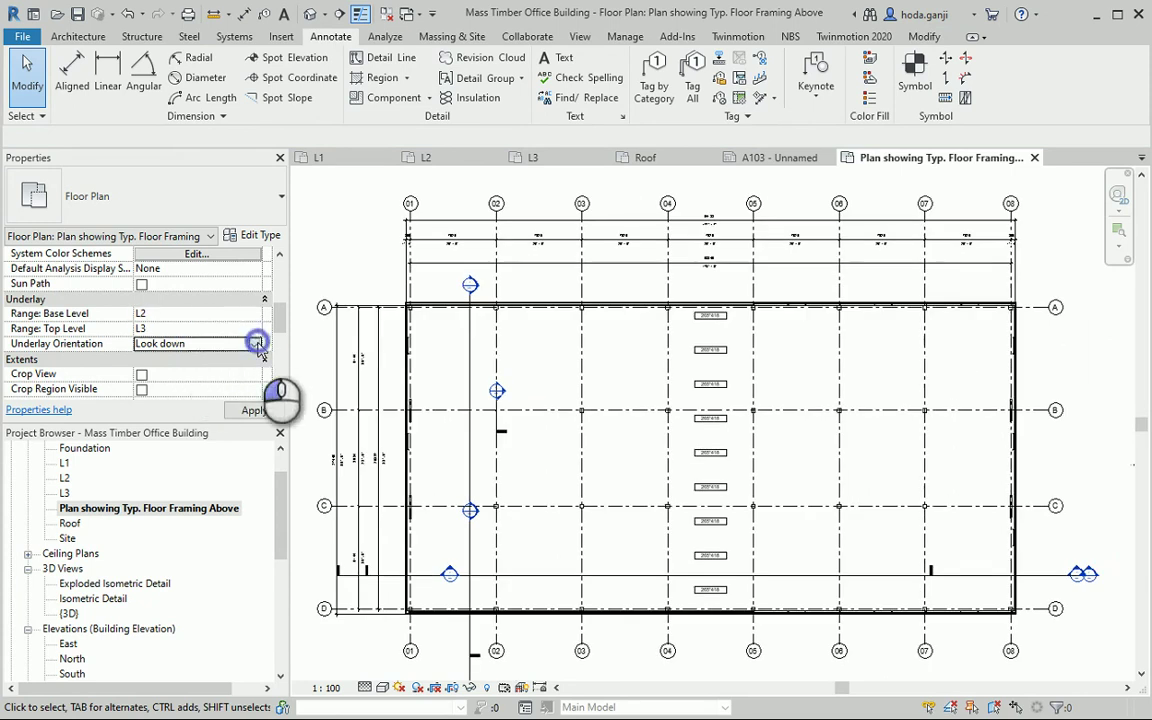
left_click(258, 344)
left_click(165, 373)
left_click(255, 410)
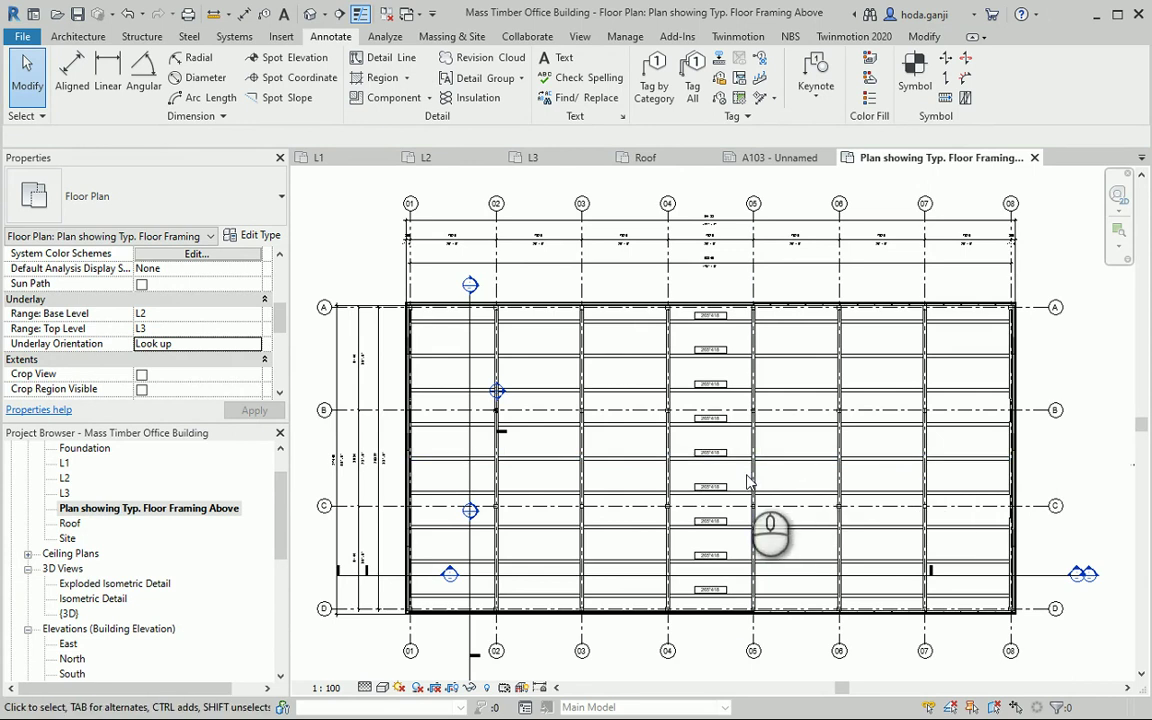
scroll(750, 480, "down", 2)
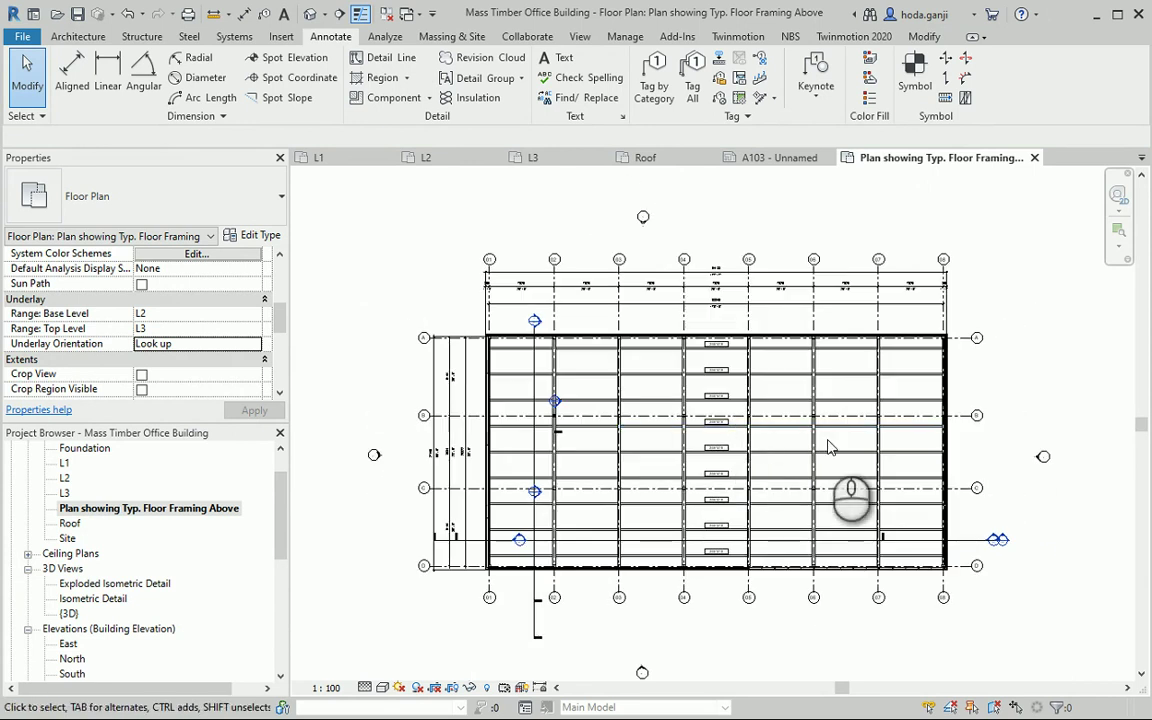
Step: Switch to the reference PDF in Adobe Acrobat Reader and examine the member notes beside the typical floor framing plan
middle_click_drag(828, 446, 821, 447)
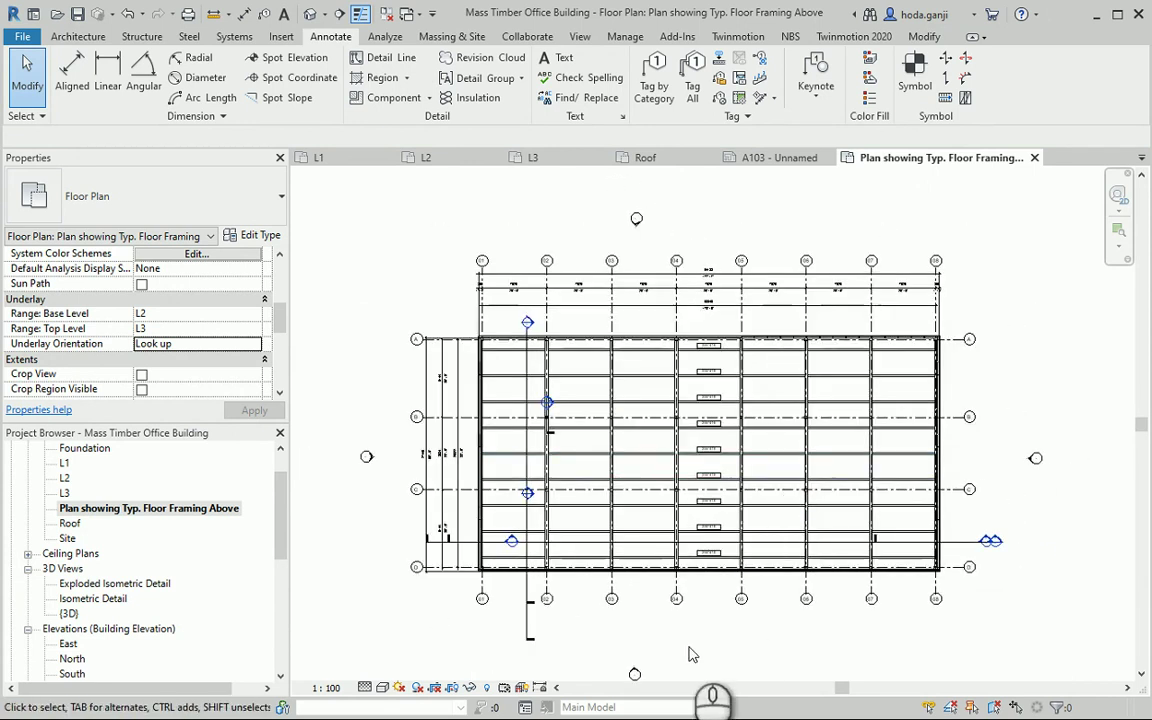
key("alt+Tab")
scroll(779, 514, "up", 5)
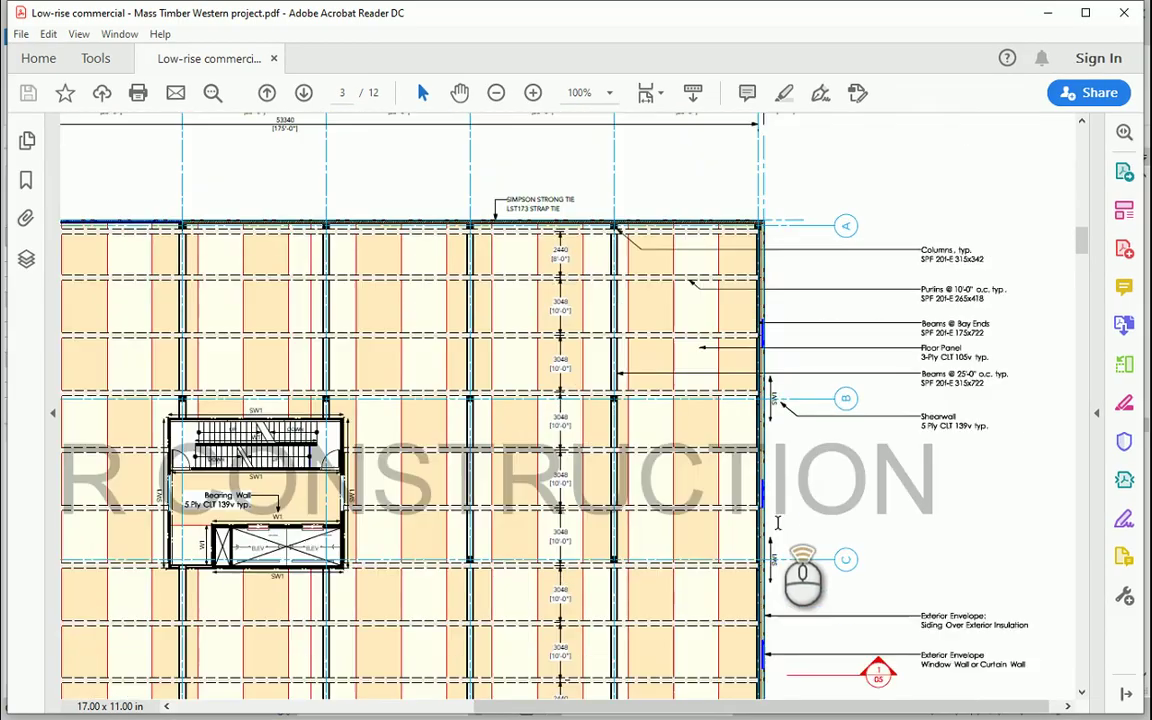
scroll(779, 522, "down", 5)
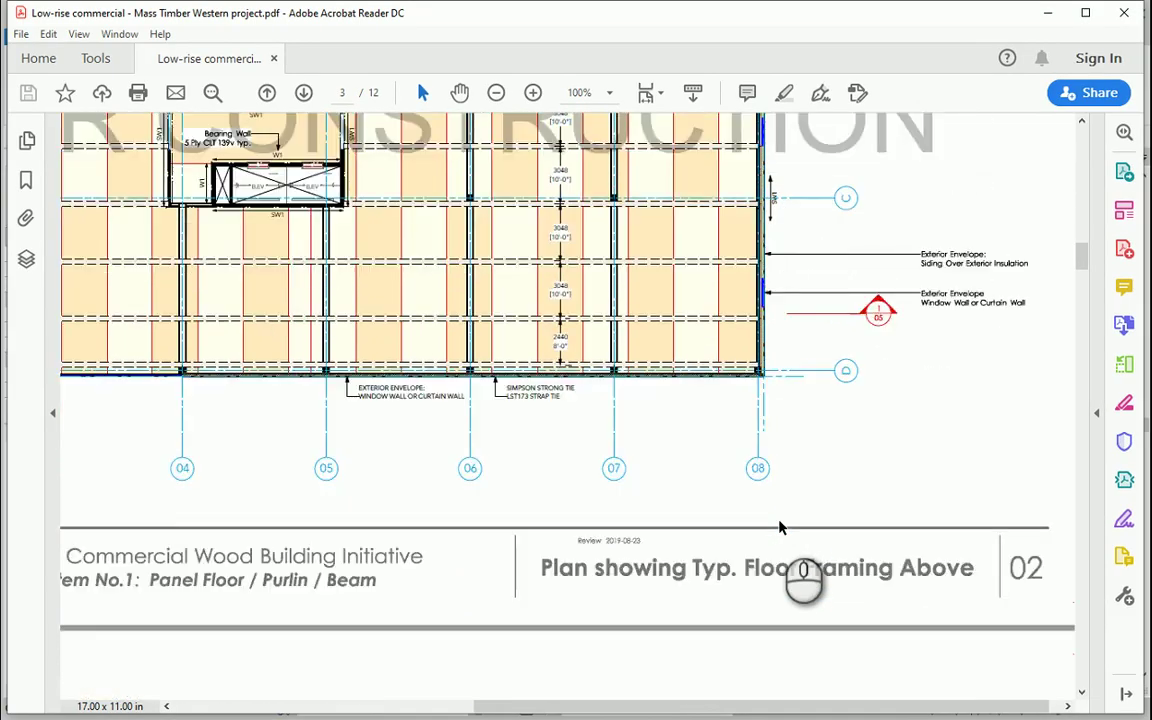
scroll(782, 520, "up", 5)
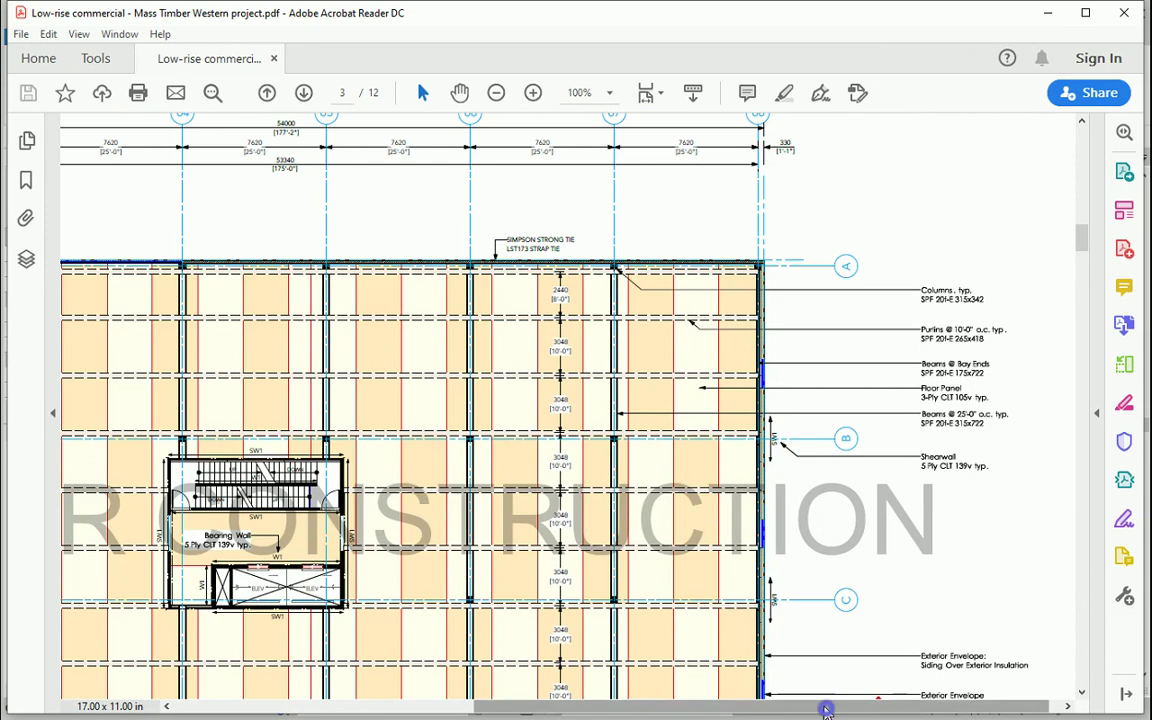
scroll(640, 310, "right", 1)
left_click(533, 92)
left_click(533, 92)
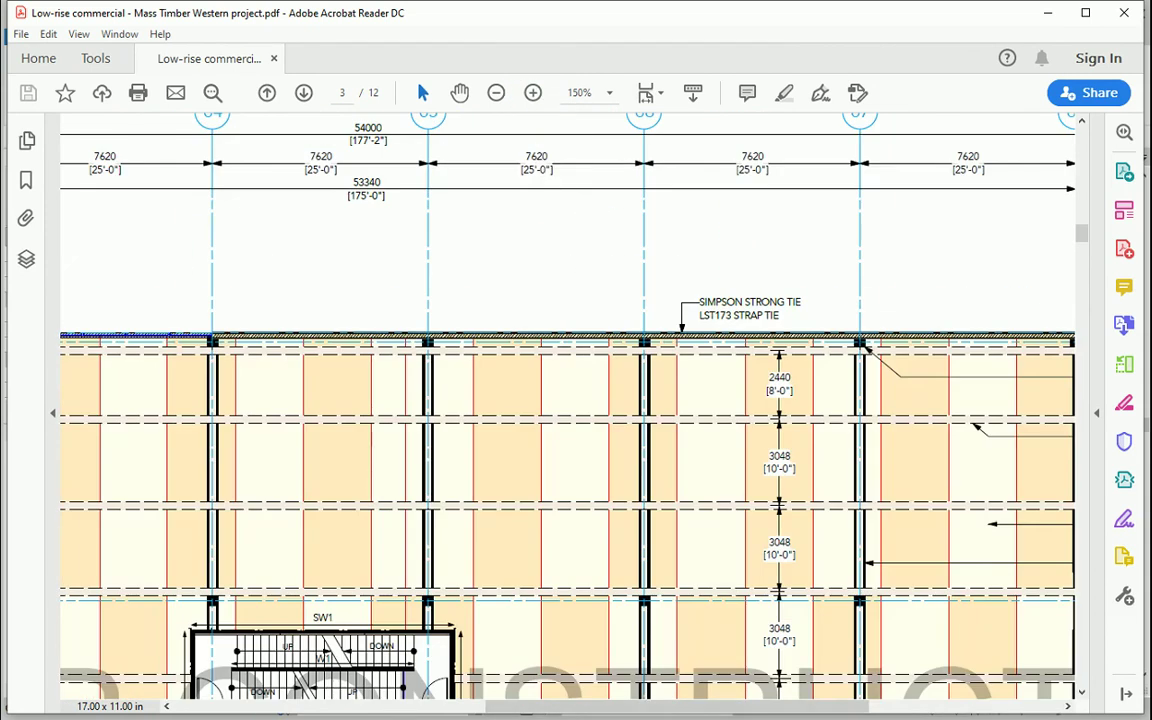
left_click_drag(653, 710, 846, 710)
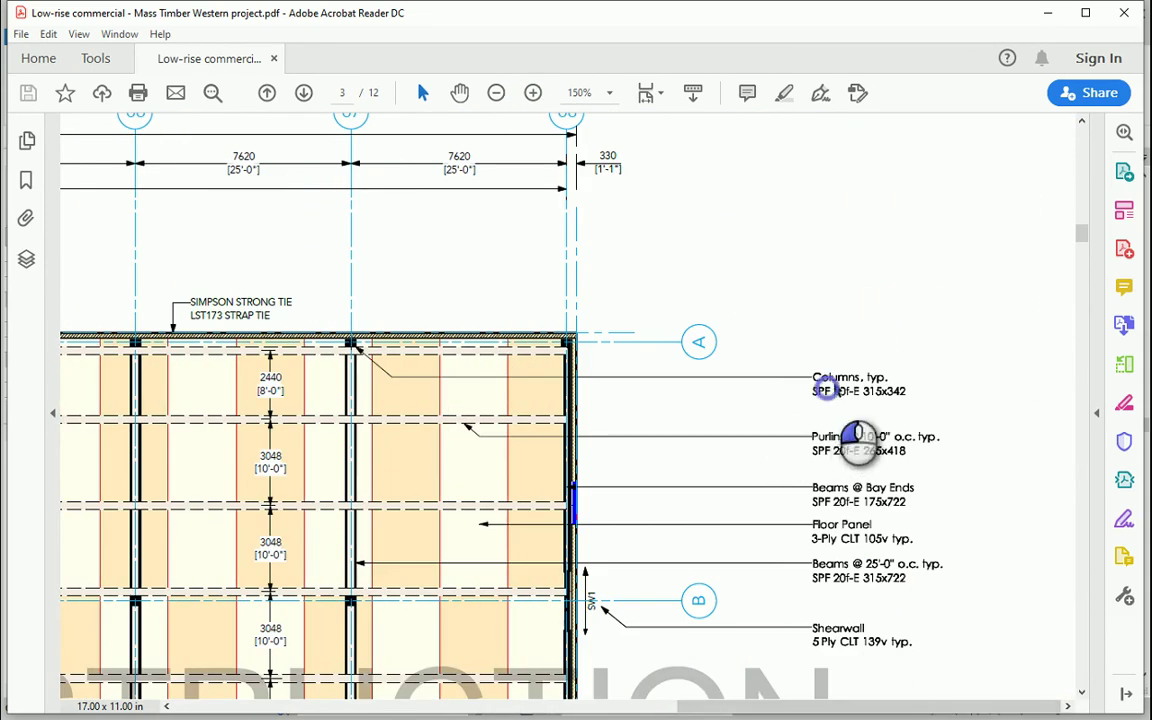
left_click_drag(785, 386, 838, 390)
scroll(848, 545, "down", 1, "ctrl")
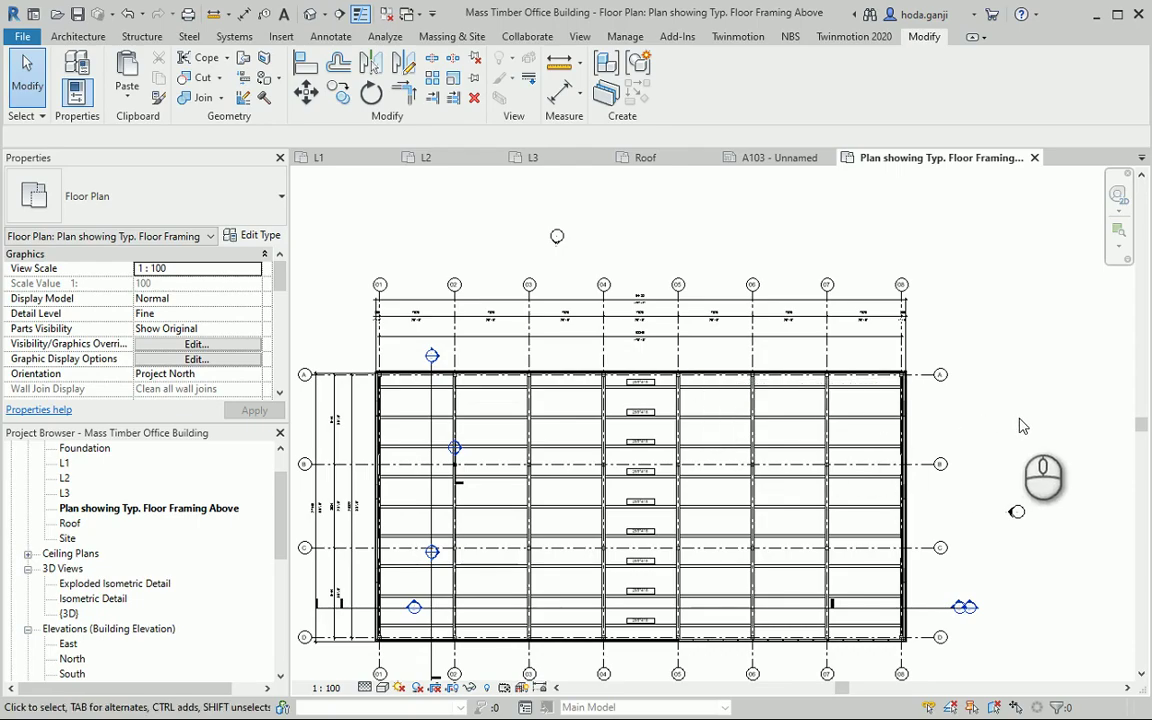
Step: In Revit, select the structural column at grid A-08 and check its size against the column note in the PDF
scroll(1029, 391, "up", 3)
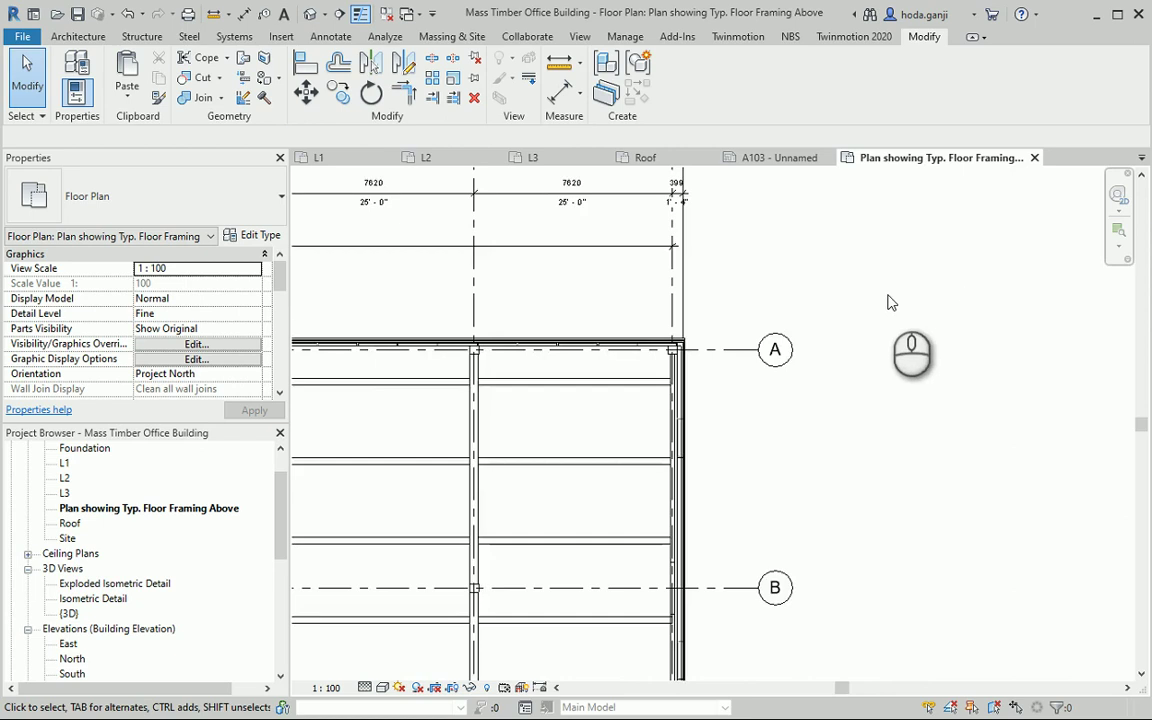
scroll(795, 298, "up", 2)
left_click(554, 404)
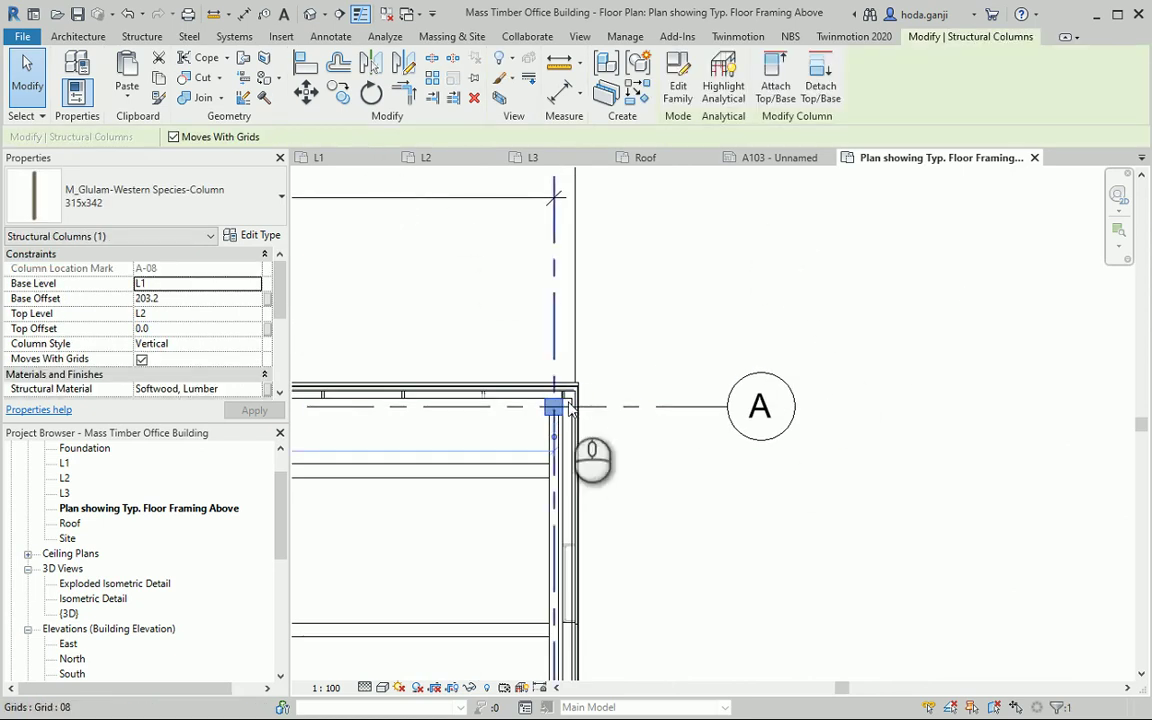
key("alt+Tab")
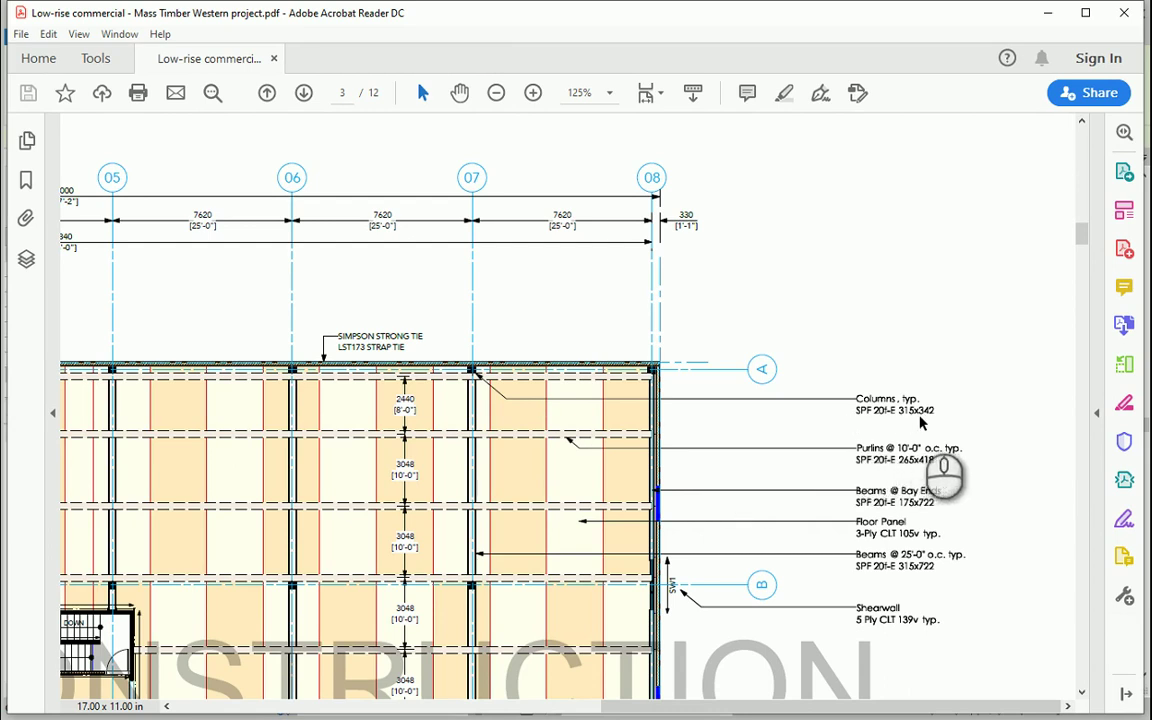
key("alt+Tab")
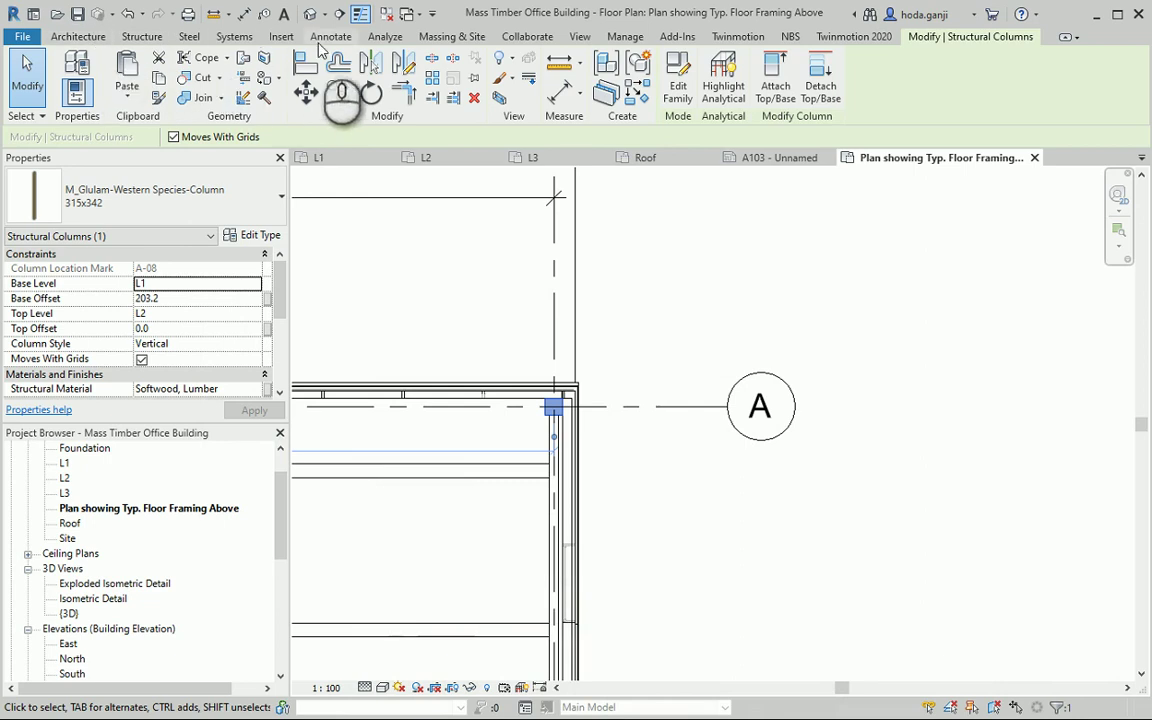
Step: Add a text note with a two-segment leader to the column at grid A-08 reading "Column Typ. SPF 20f-E 342*315" on two lines
left_click(328, 37)
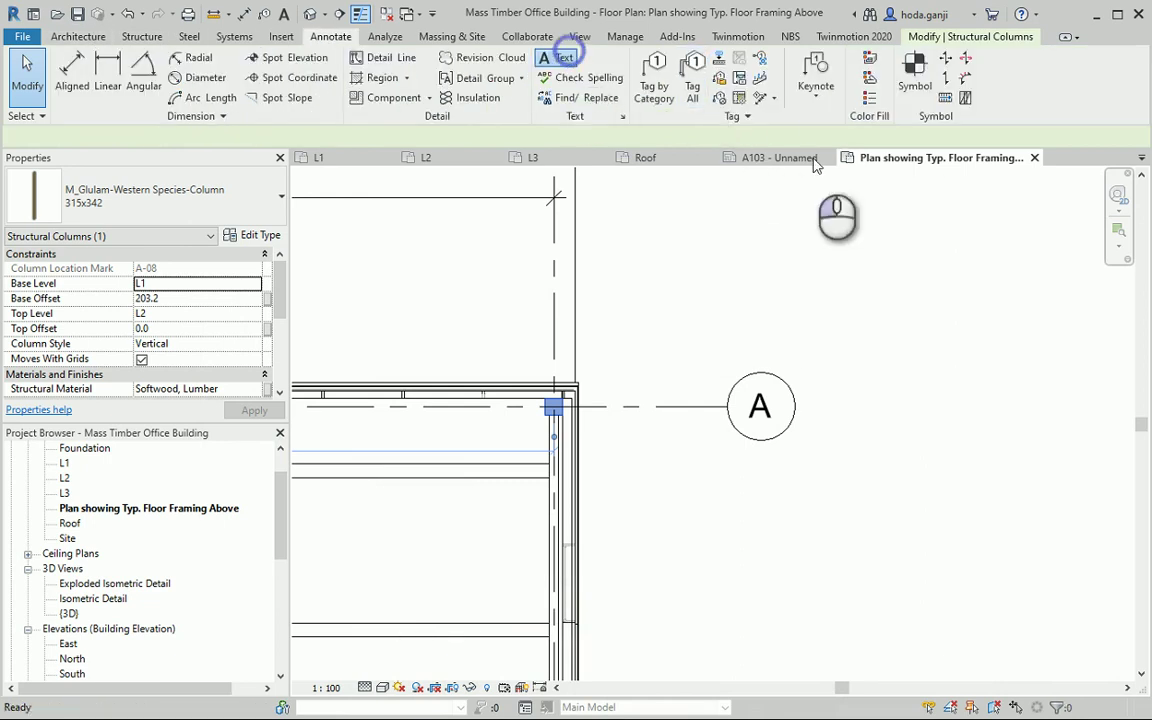
left_click(558, 62)
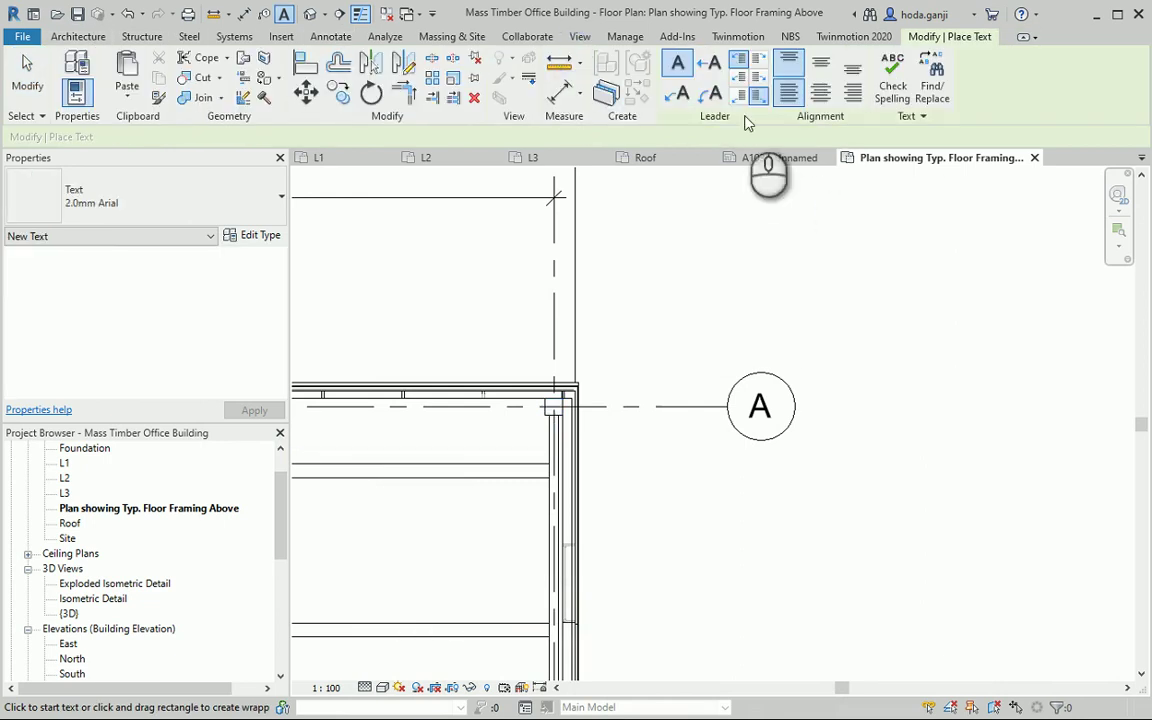
left_click(686, 100)
scroll(602, 345, "up", 2)
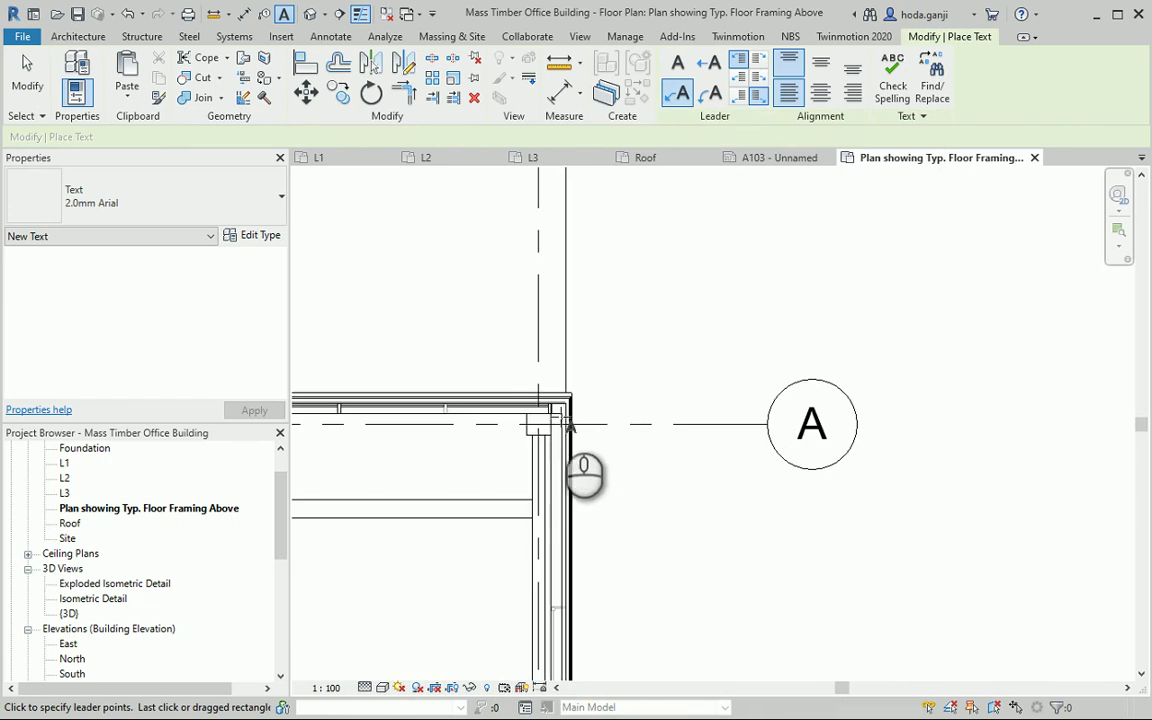
left_click(552, 420)
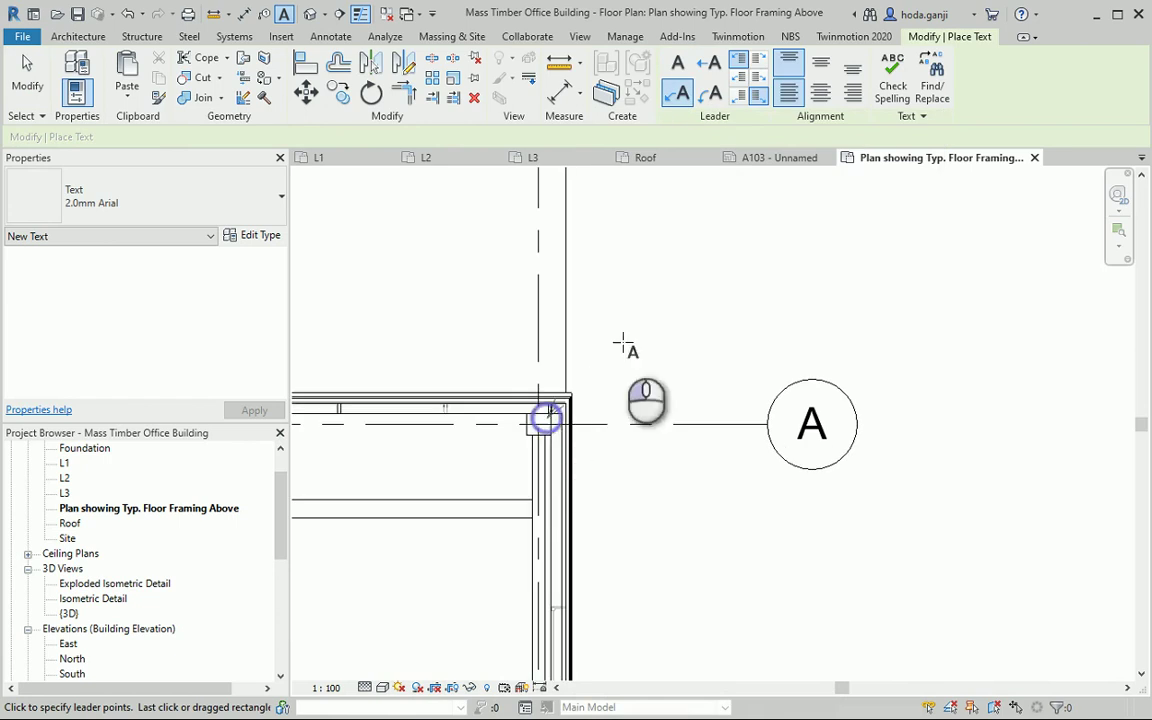
left_click(648, 277)
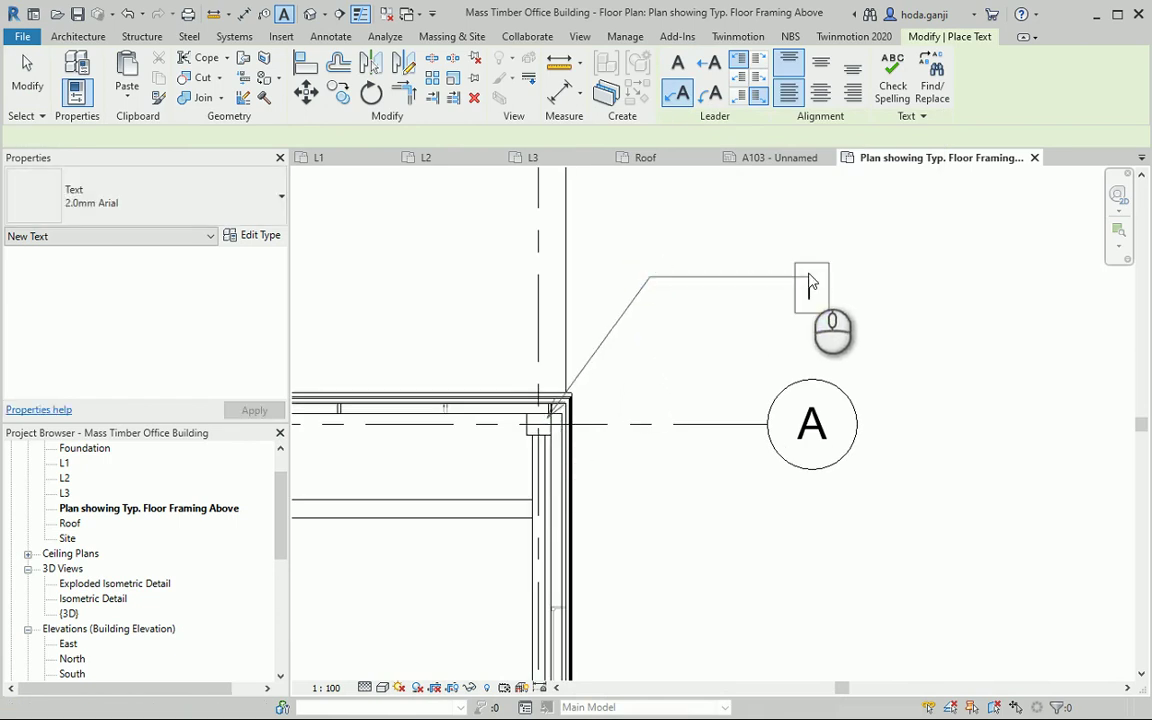
left_click(811, 283)
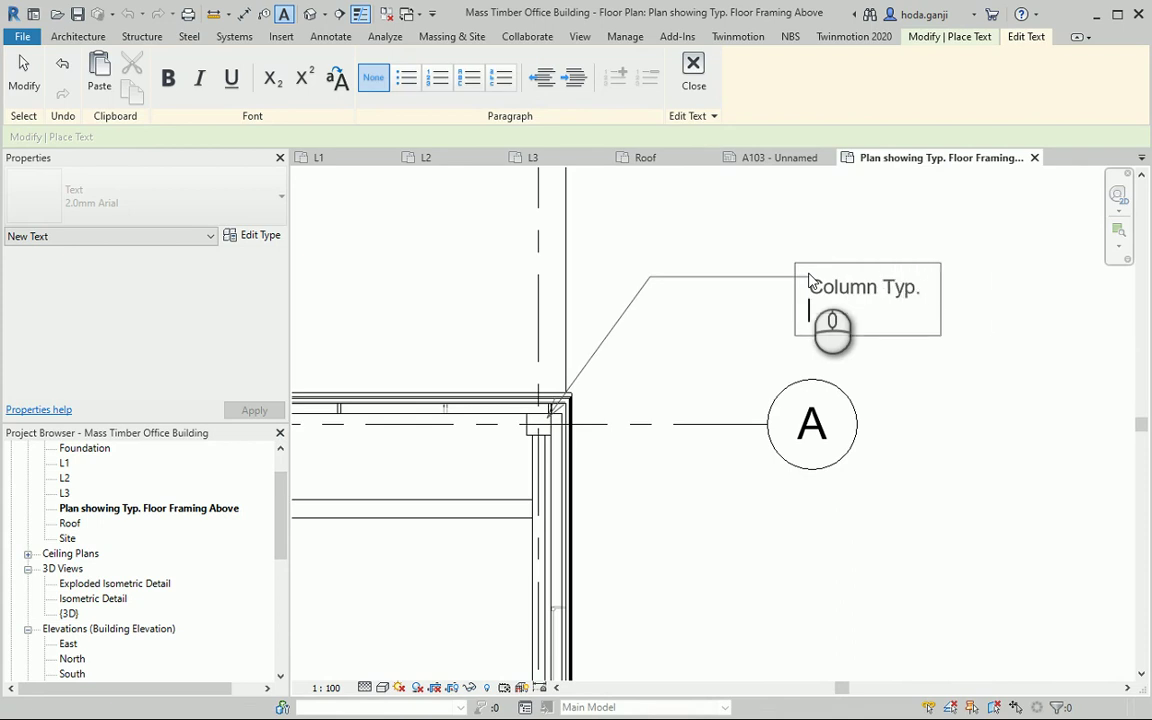
type("SPF 20f-E 342*315")
left_click(956, 437)
key("Escape")
key("Escape")
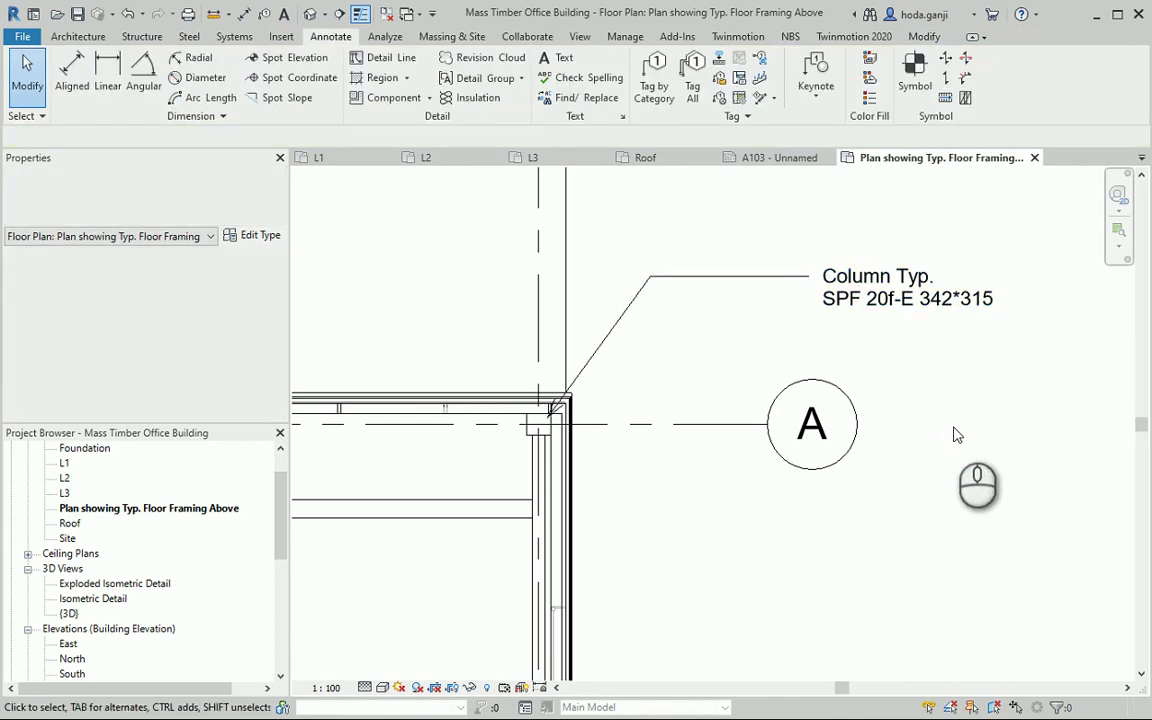
scroll(954, 435, "down", 1)
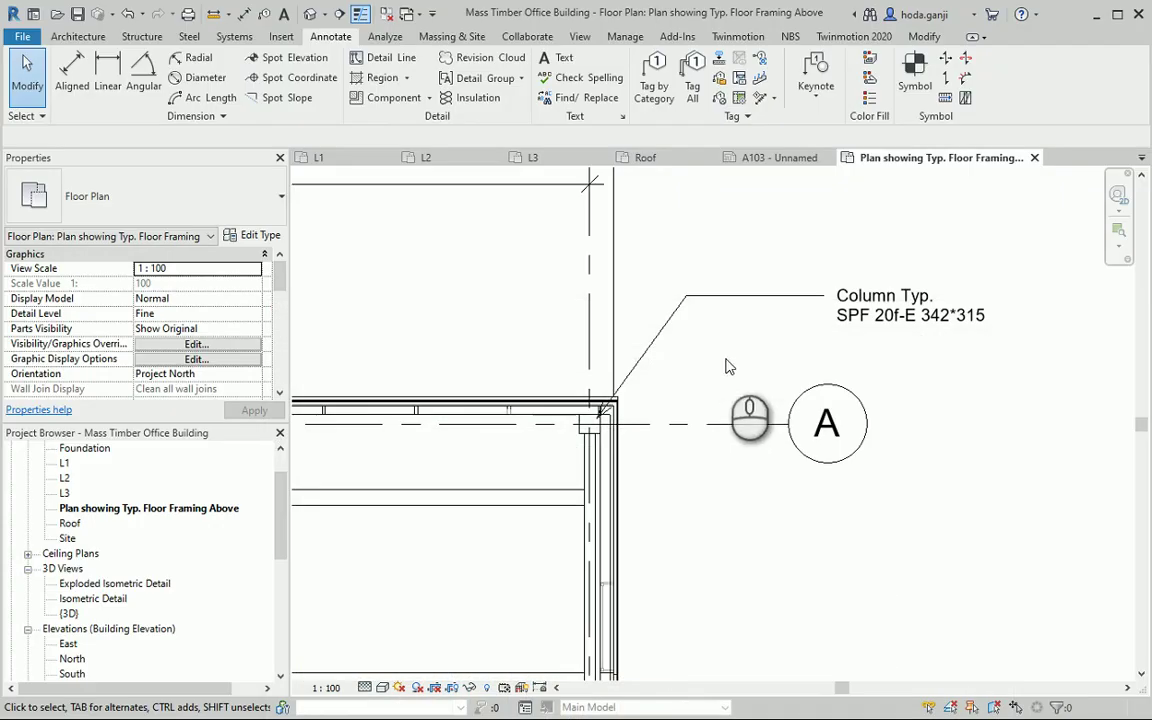
Step: Copy the "SIMPSON STRONG TIE LST173 STRAP TIE" note text from the reference PDF
scroll(728, 366, "down", 2)
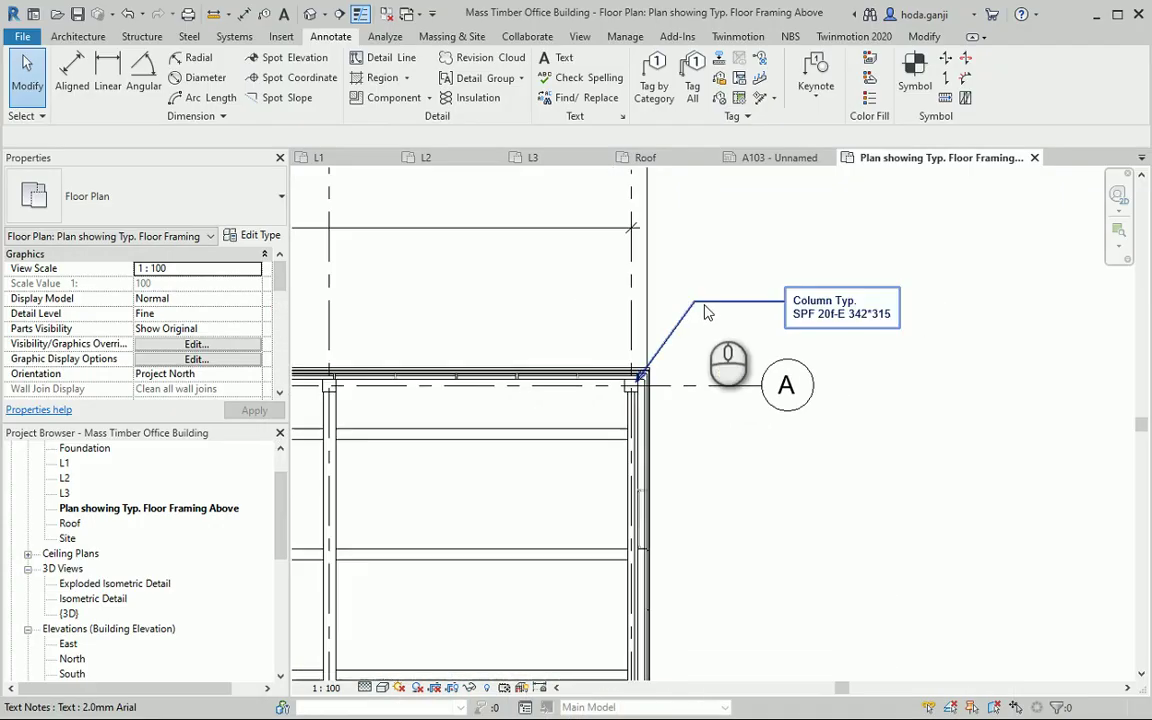
middle_click_drag(706, 310, 515, 385)
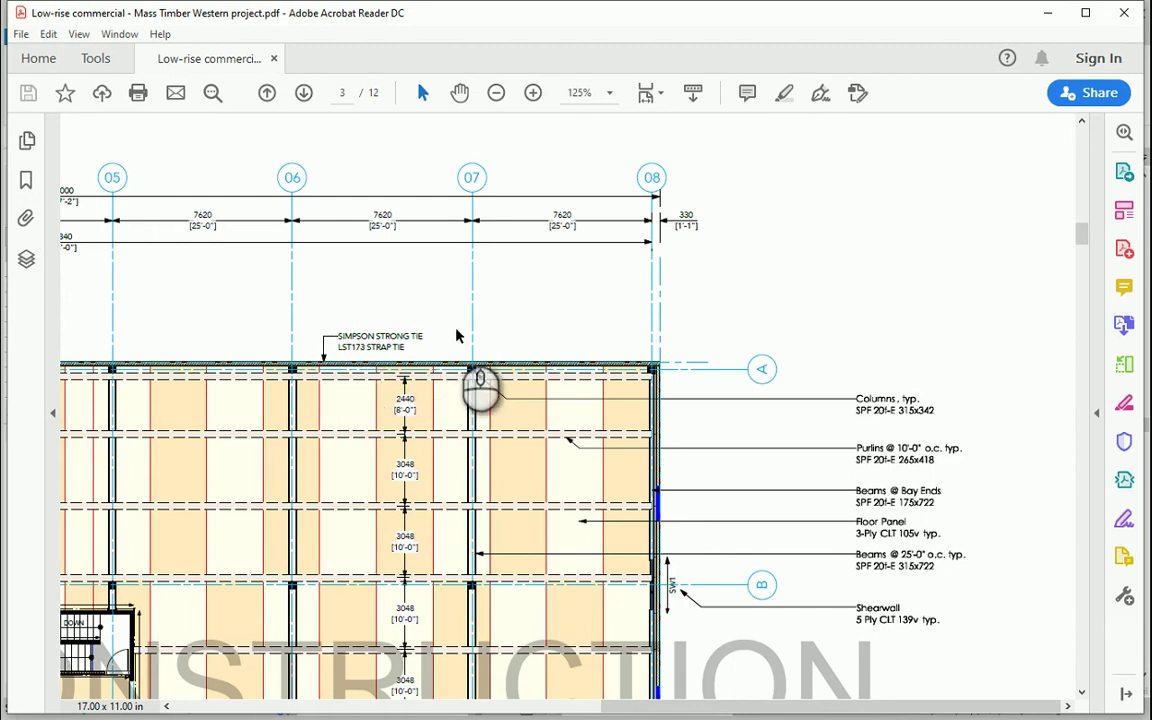
left_click_drag(337, 334, 409, 350)
key("ctrl+c")
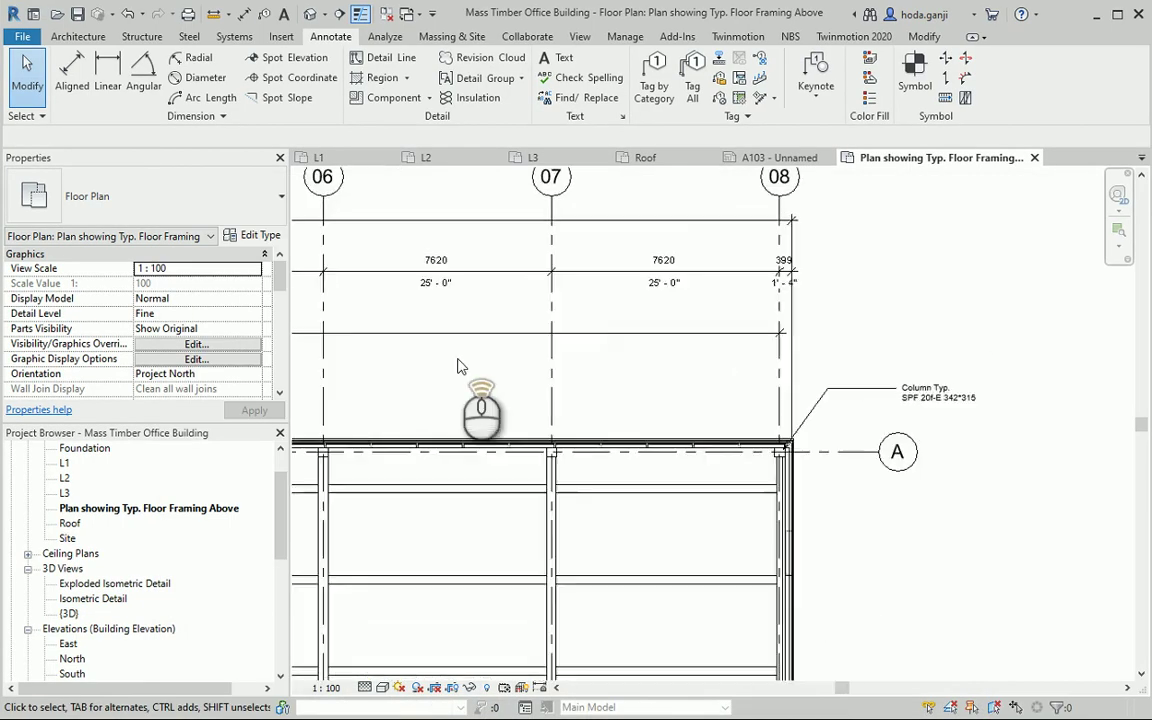
Step: In Revit, add a two-segment leader note at the upper exterior wall just past grid 06, pasting the copied "SIMPSON STRONG TIE LST173 STRAP TIE" text
scroll(457, 366, "up", 1)
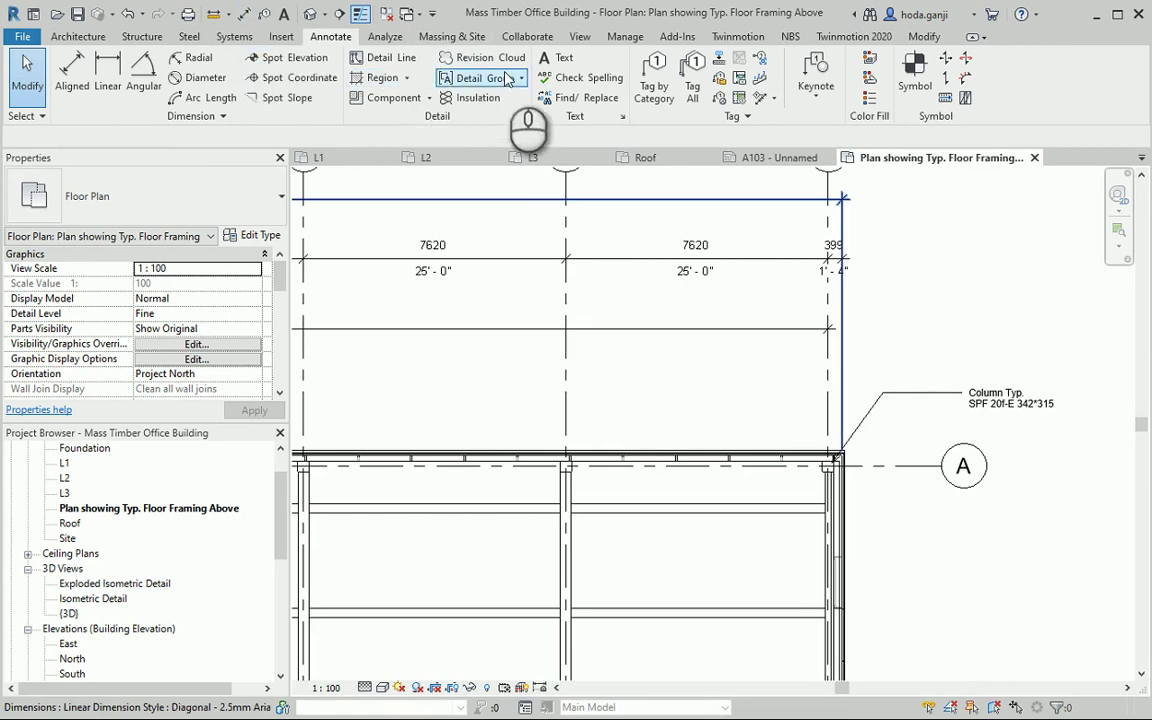
left_click(556, 59)
scroll(637, 352, "down", 3)
scroll(571, 402, "up", 2)
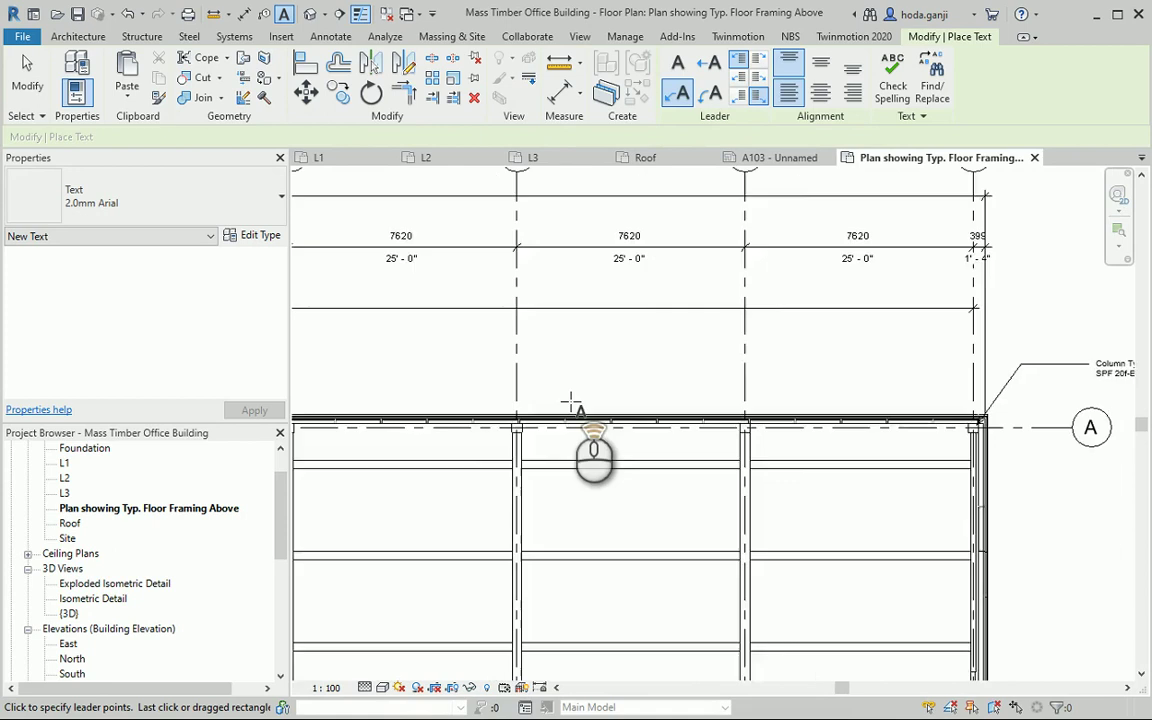
scroll(571, 402, "up", 2)
left_click(534, 416)
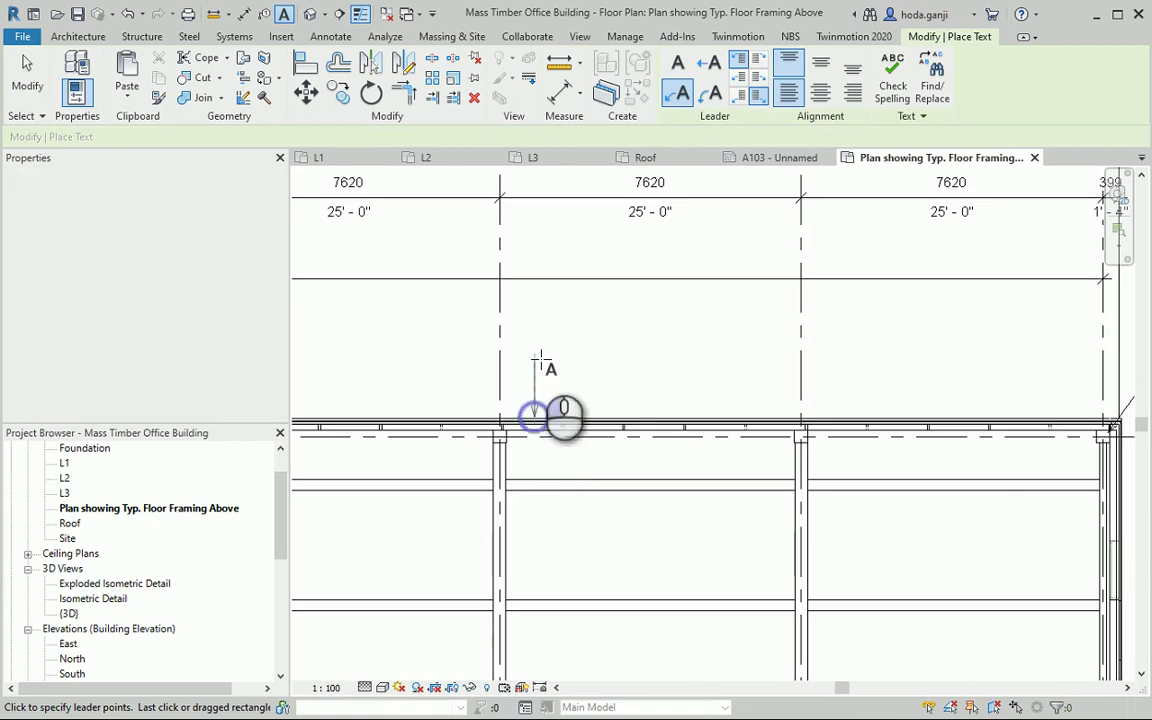
left_click(539, 361)
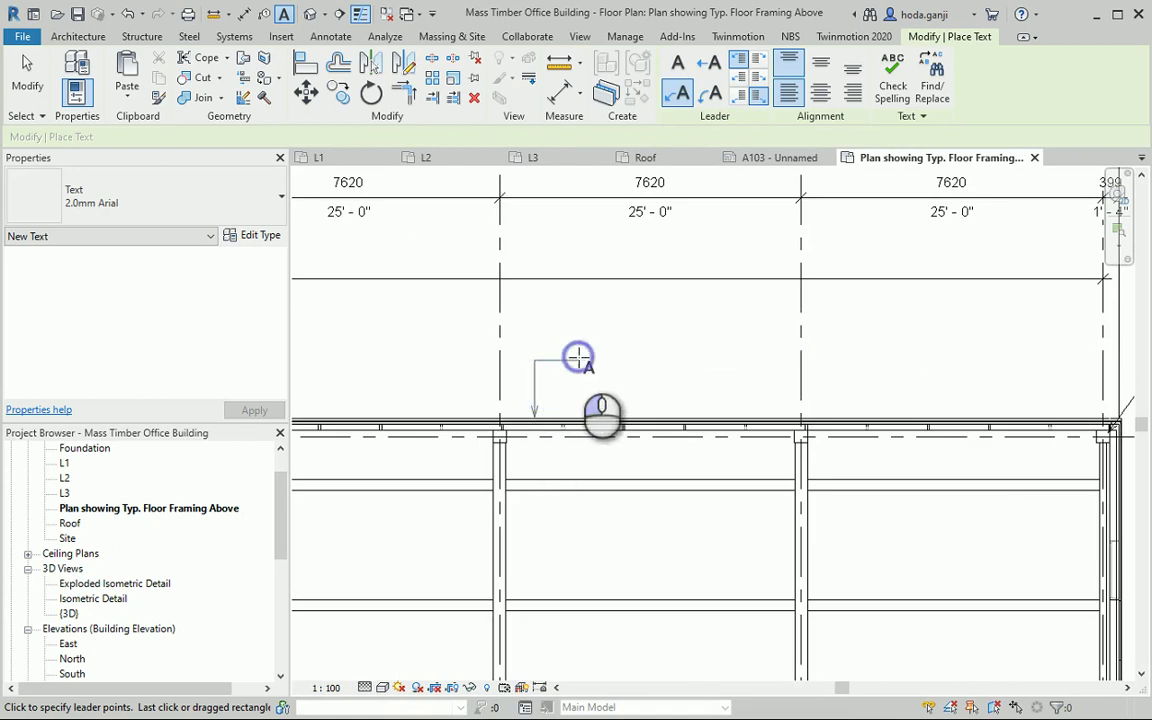
left_click(578, 358)
key("ctrl+v")
left_click(753, 329)
key("Escape")
scroll(527, 363, "down", 3)
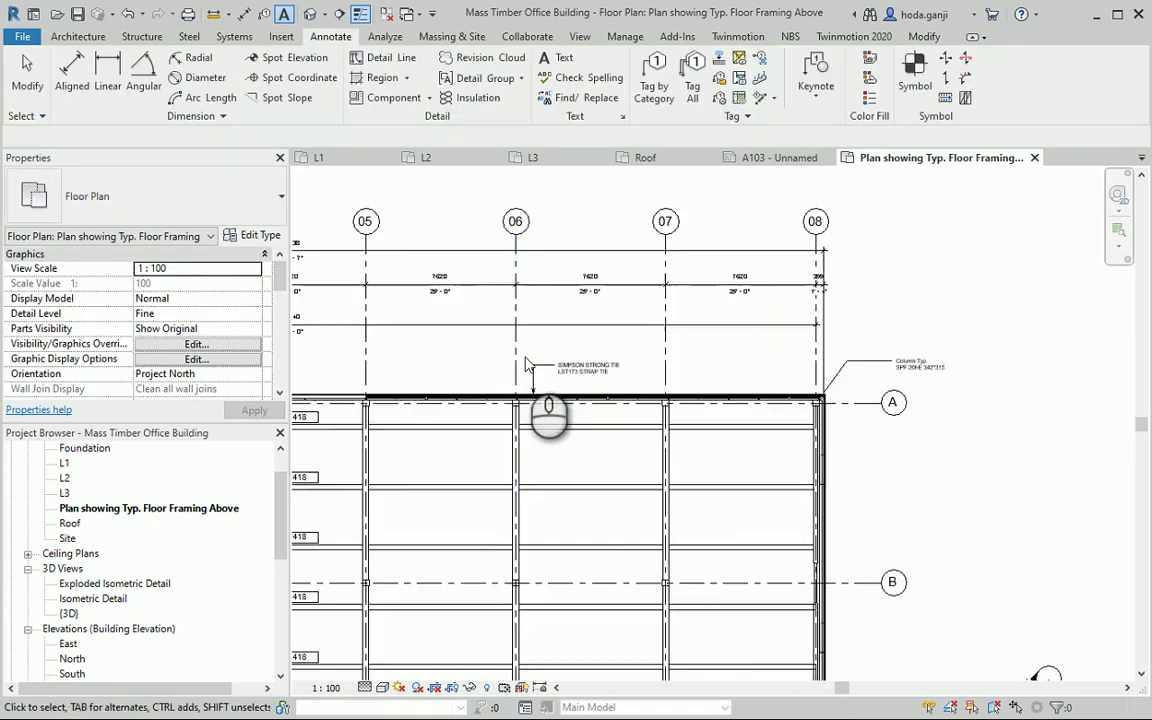
scroll(527, 363, "down", 1)
scroll(730, 410, "up", 3)
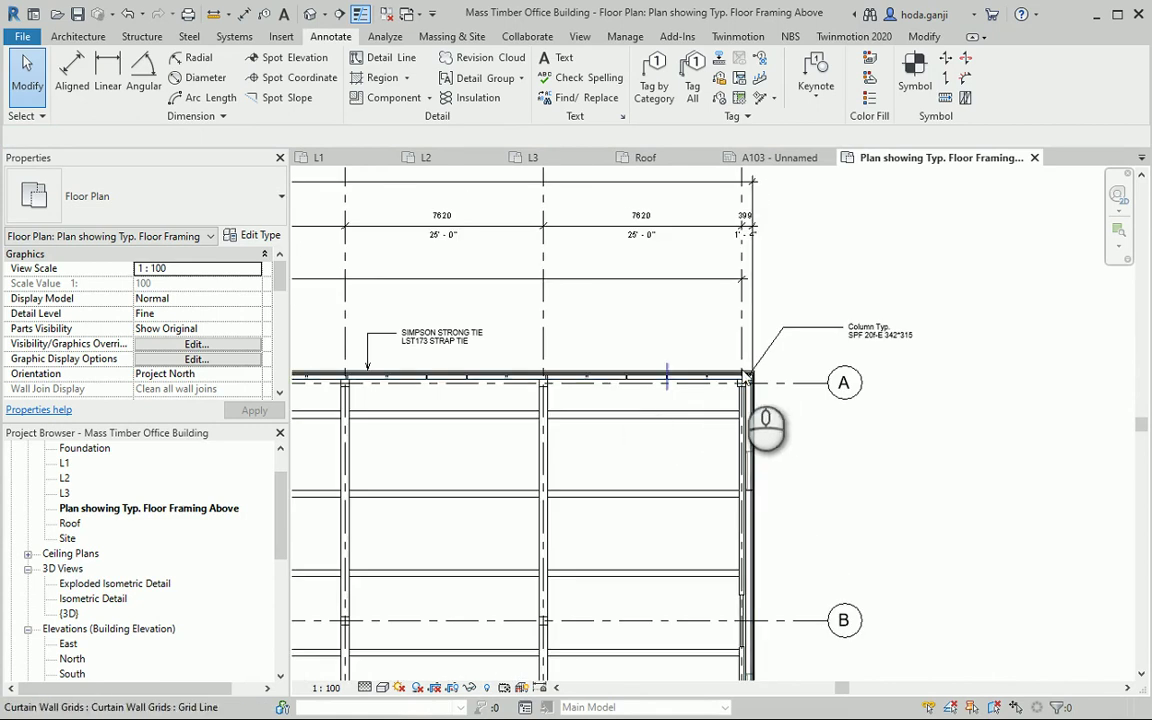
middle_click_drag(873, 469, 805, 435)
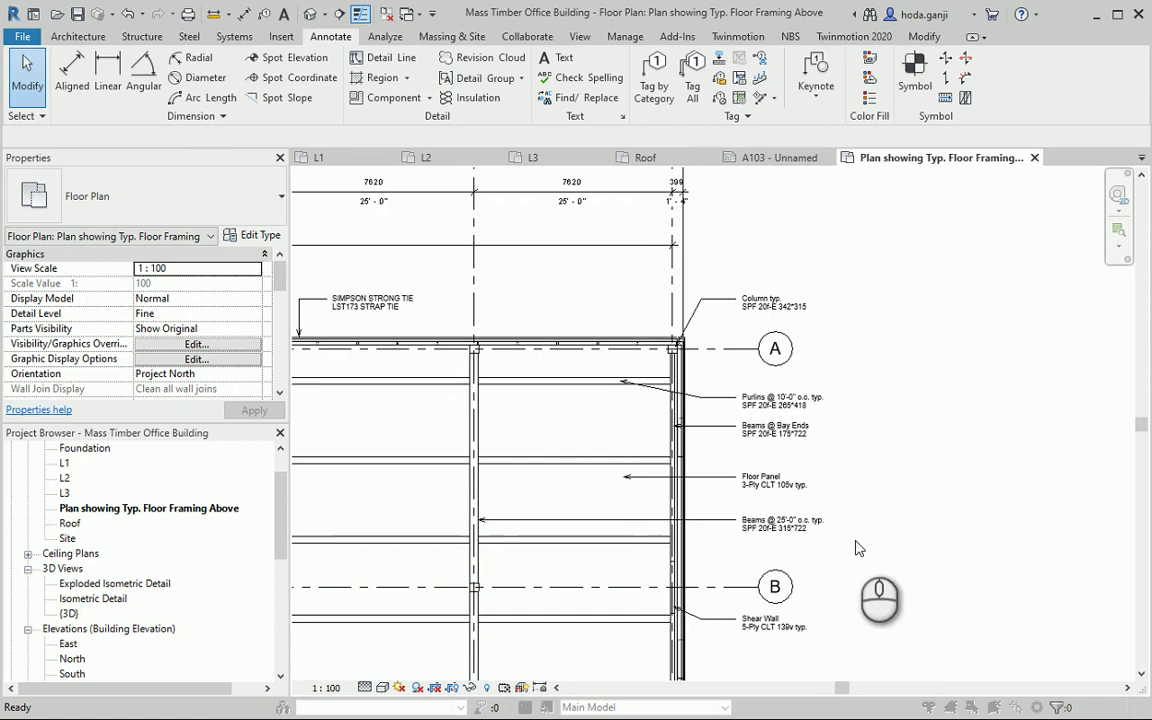
Step: Open the plan view's Visibility/Graphic Overrides and review the Structural Columns subcategories
key("v")
key("g")
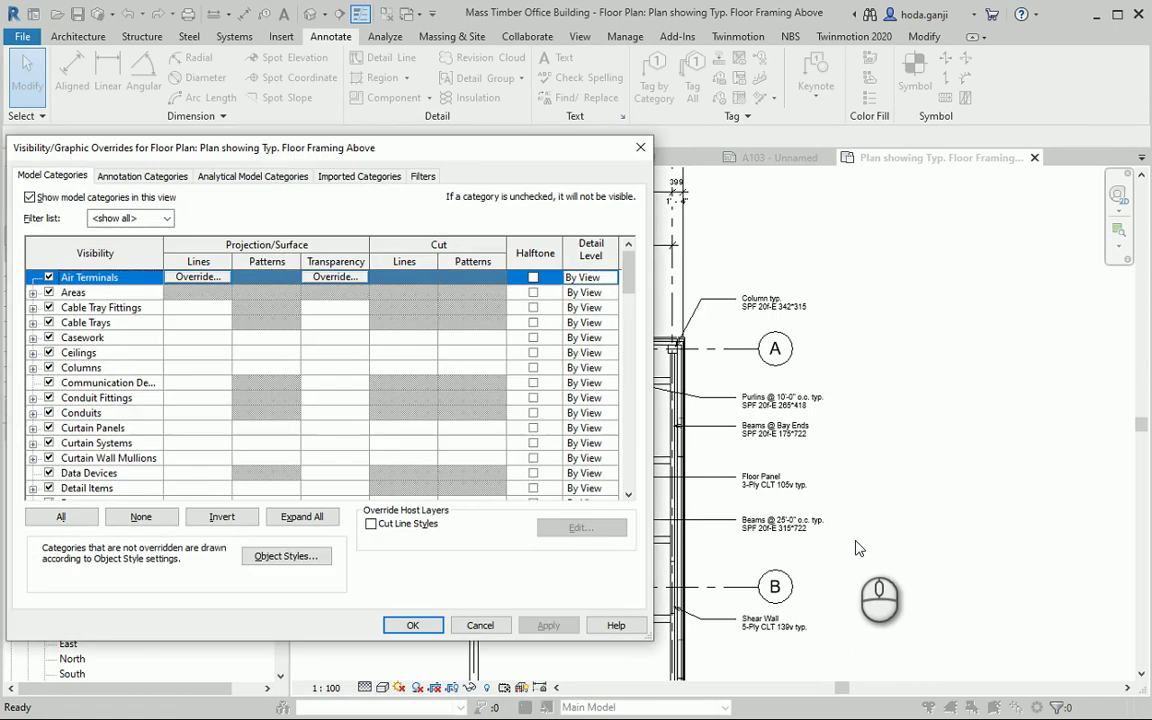
scroll(72, 462, "down", 5)
scroll(72, 462, "down", 8)
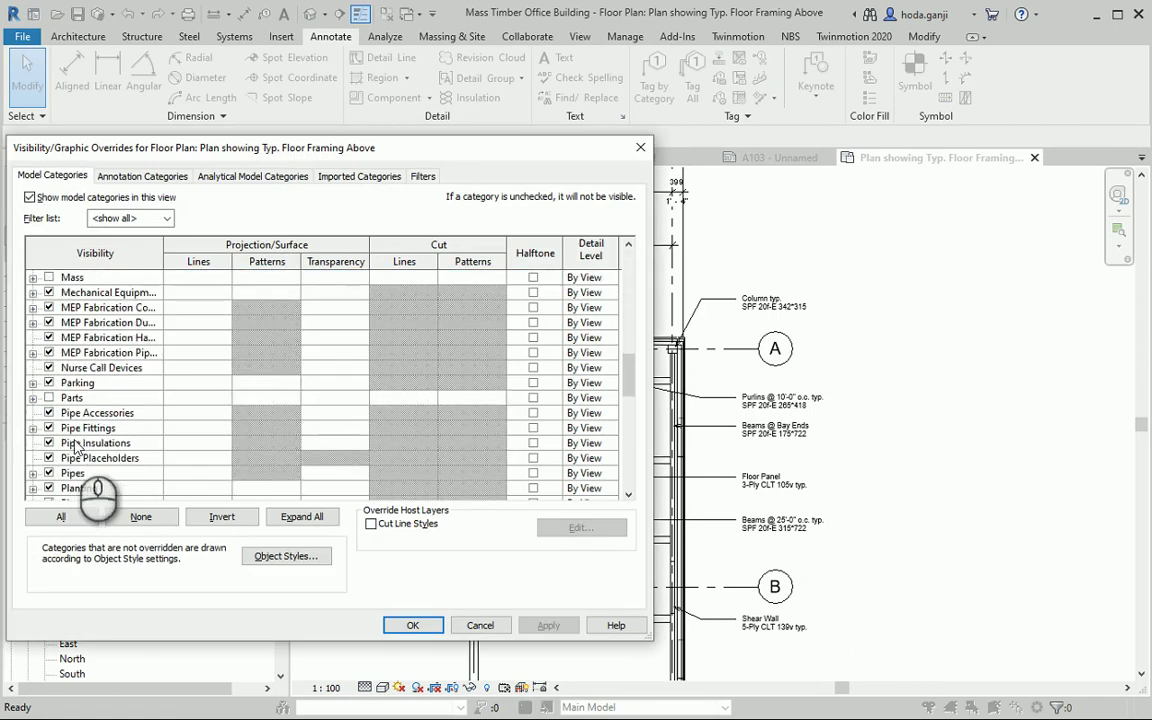
left_click(80, 472)
scroll(76, 446, "down", 5)
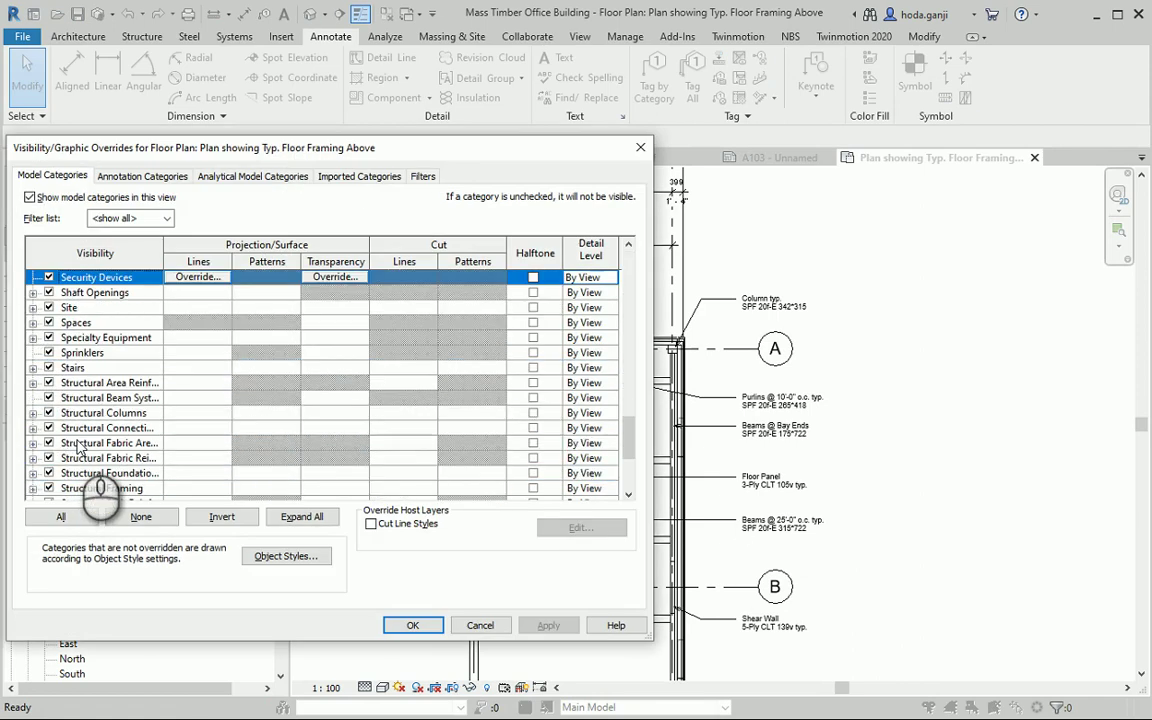
left_click(33, 413)
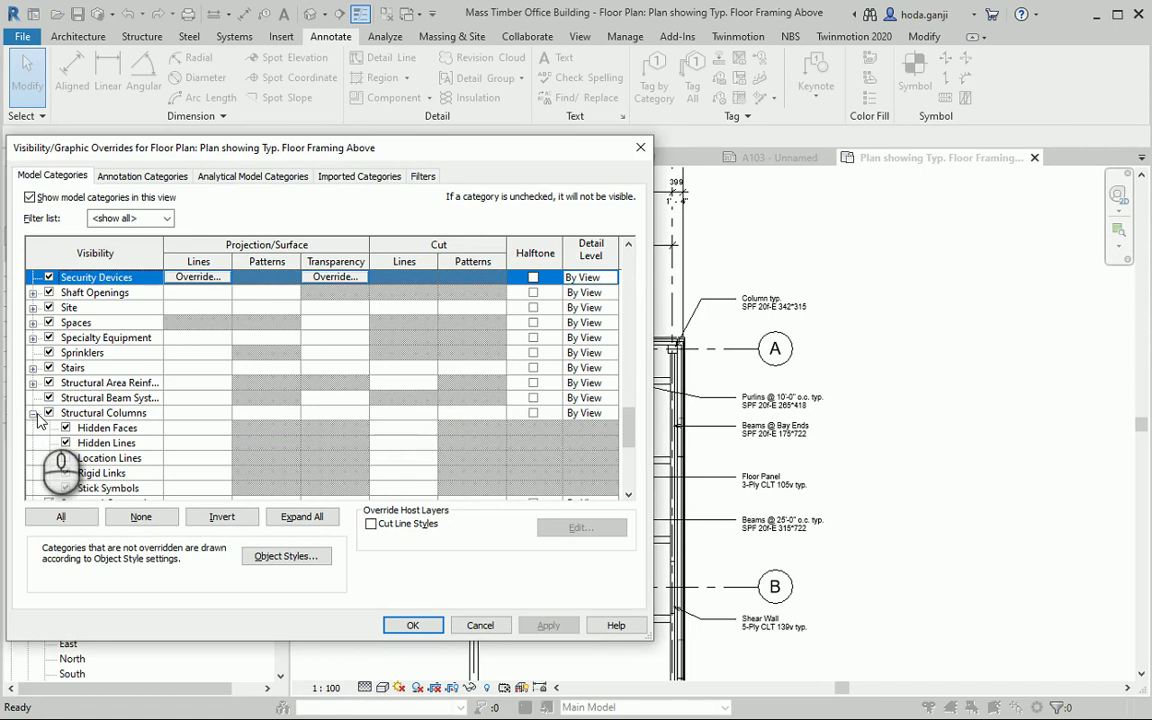
scroll(60, 433, "down", 1)
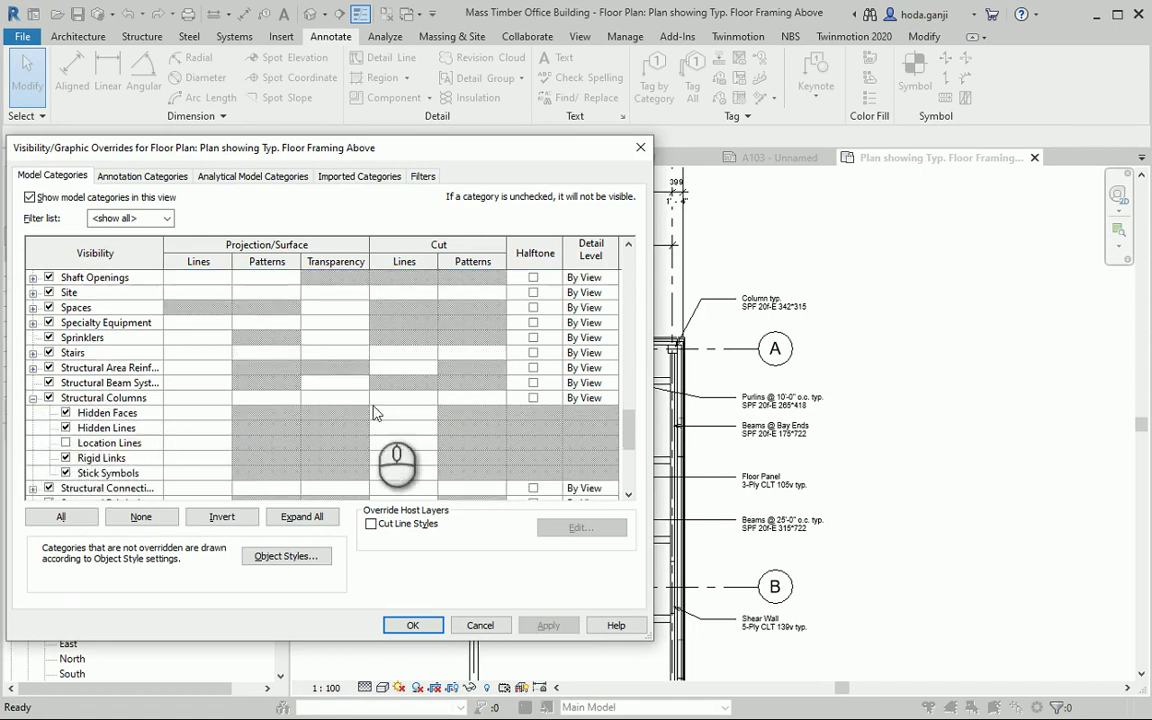
left_click(33, 398)
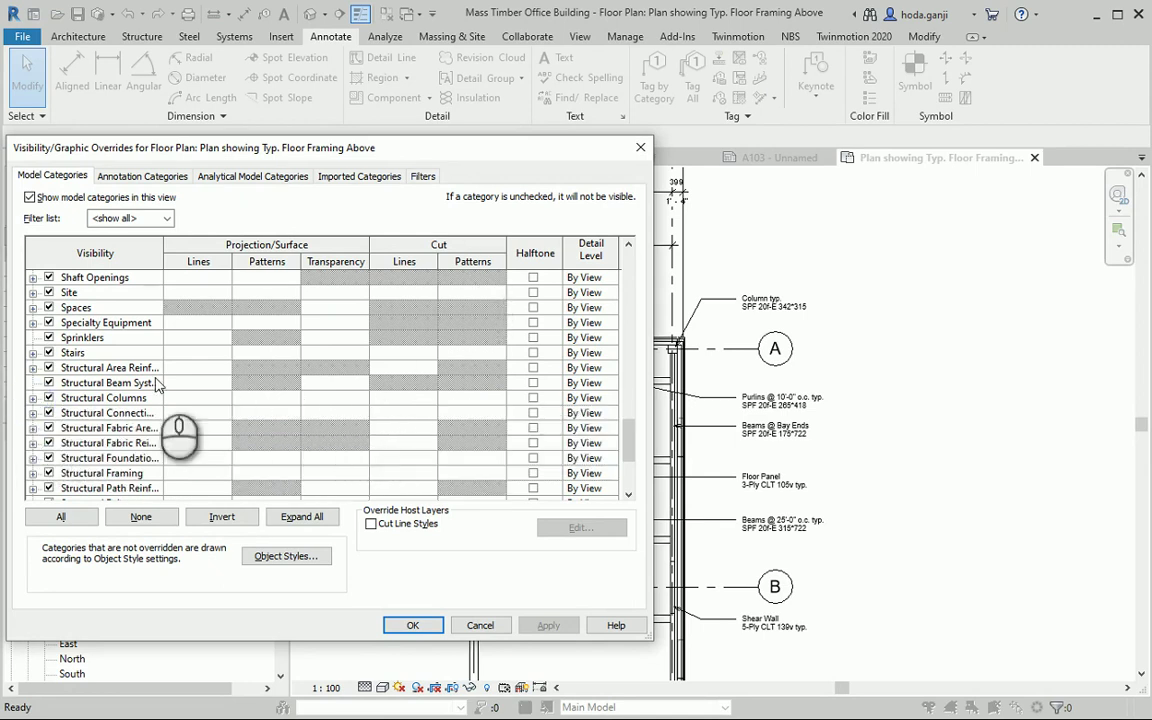
Step: Override the Structural Columns cut pattern with a black solid-fill foreground and apply it to the view
left_click(500, 398)
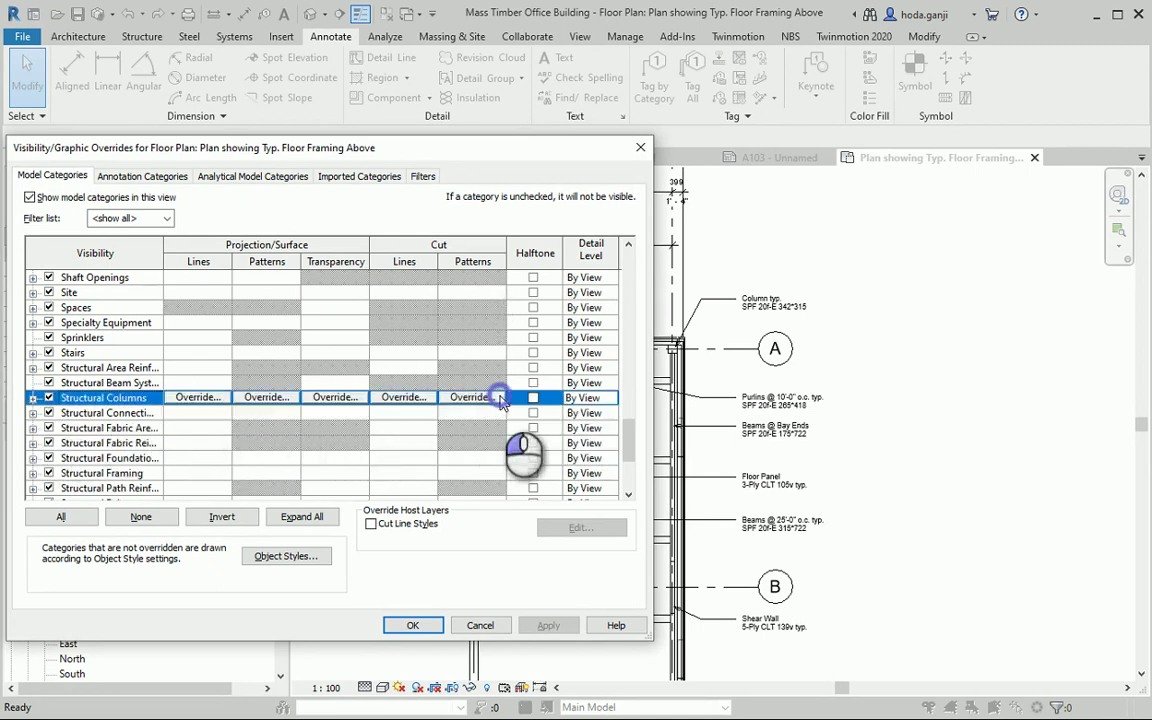
left_click(462, 398)
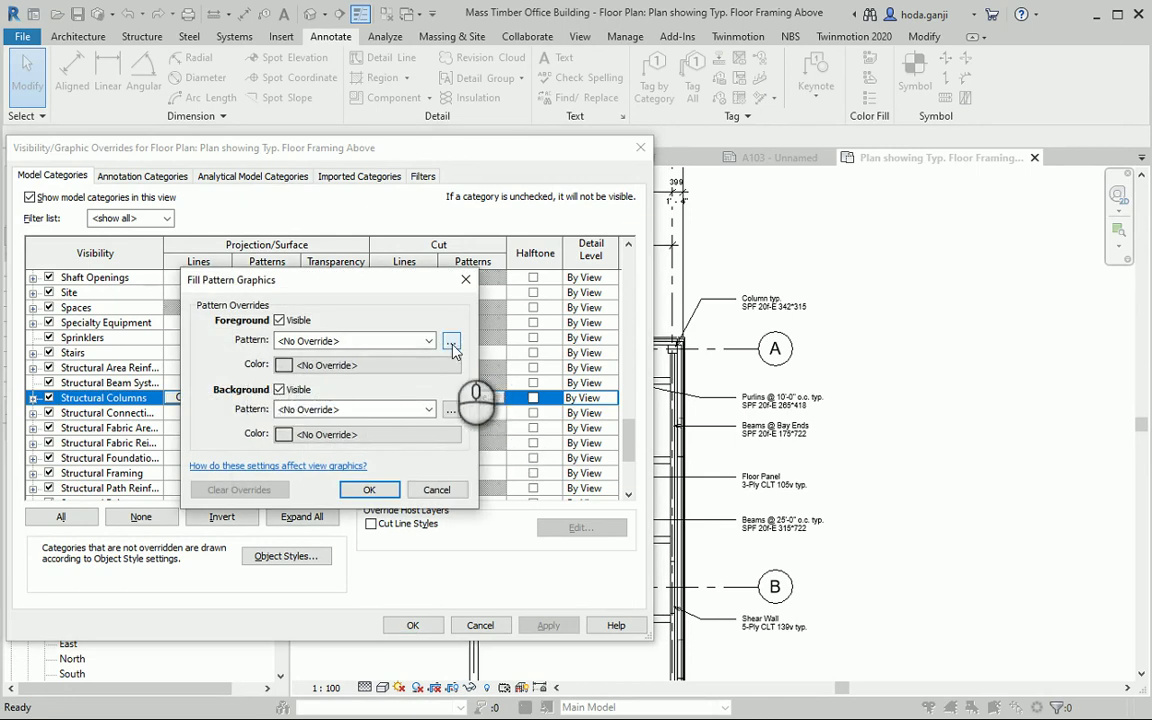
left_click(428, 341)
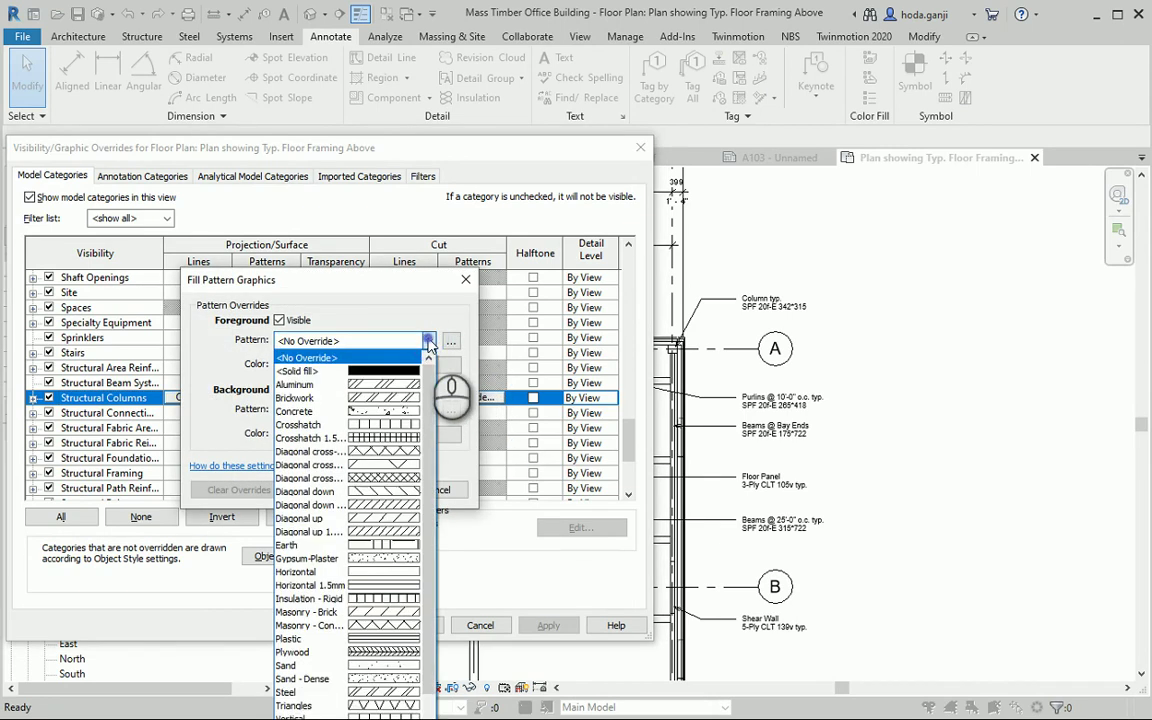
left_click(425, 372)
left_click(395, 365)
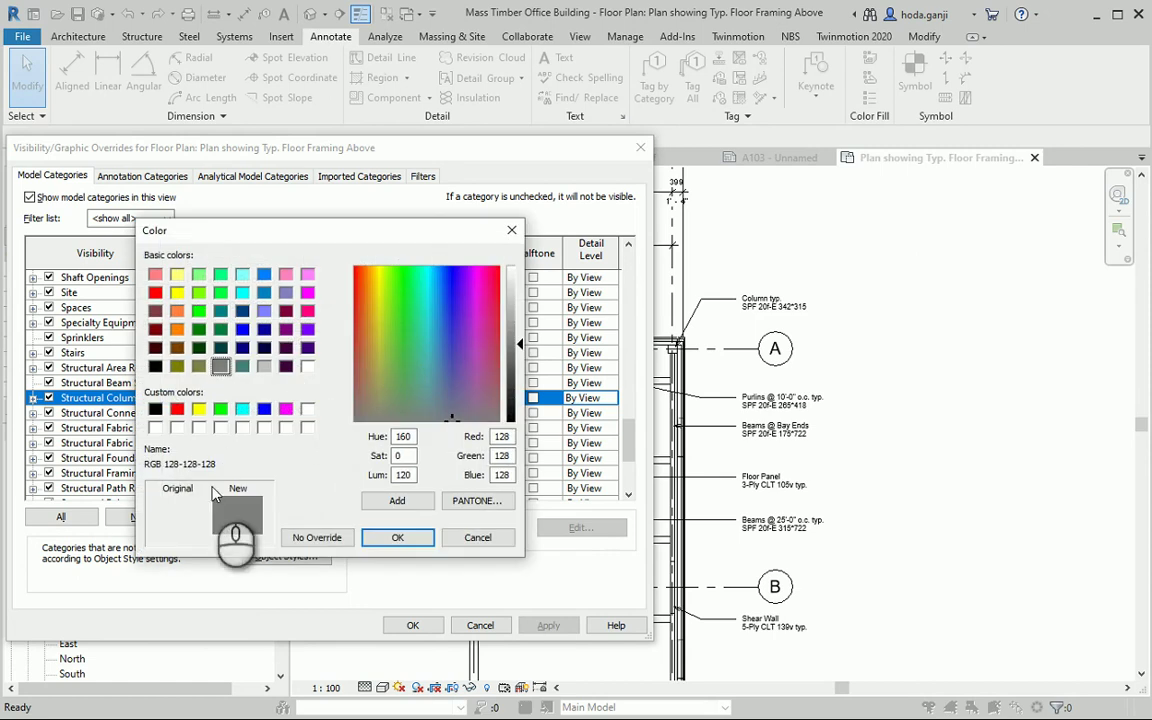
left_click(155, 409)
left_click(398, 537)
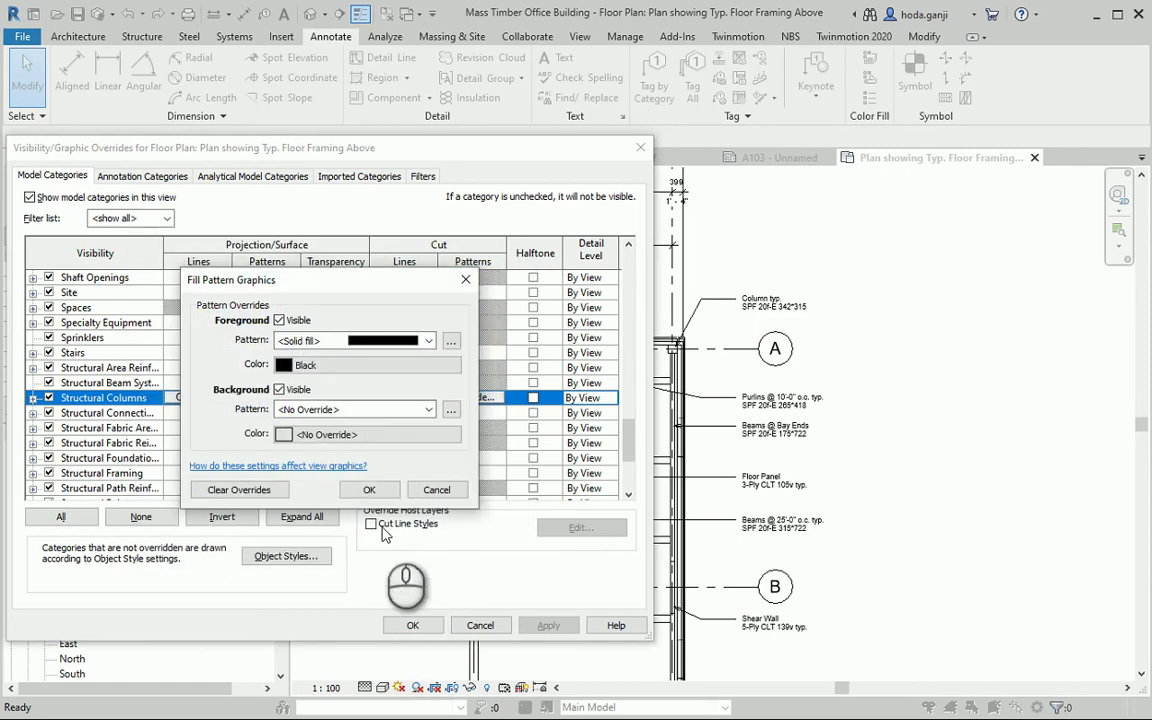
left_click(368, 485)
left_click(538, 625)
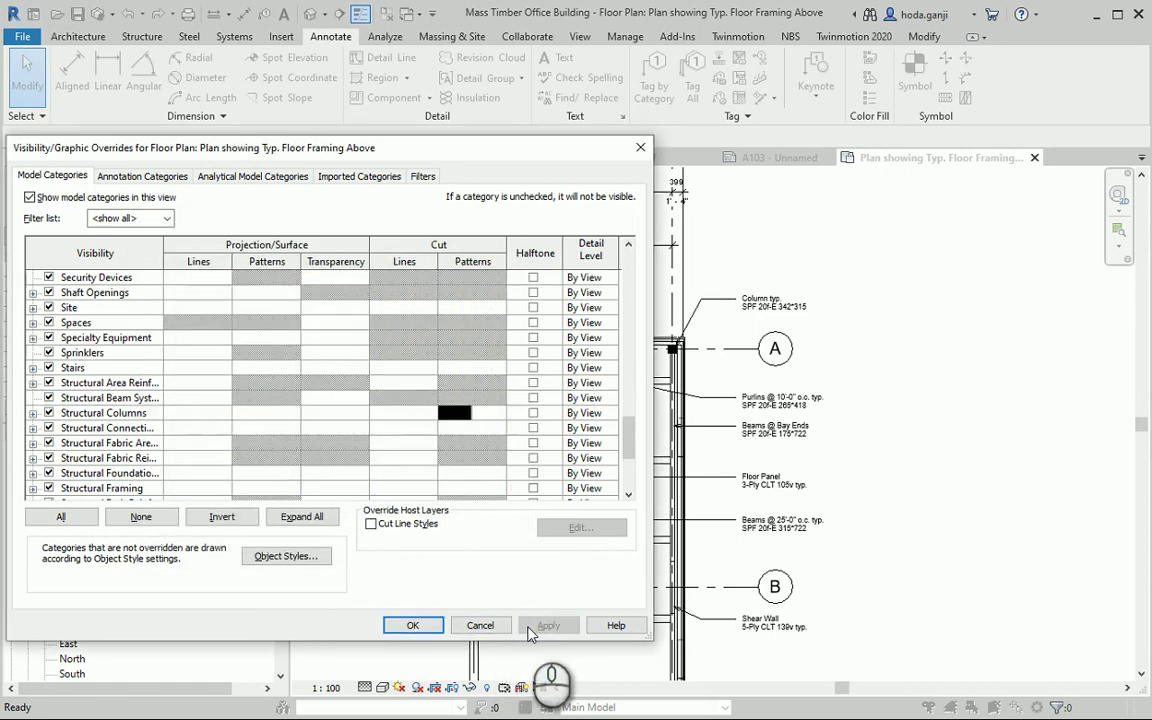
left_click(412, 625)
scroll(829, 474, "down", 2)
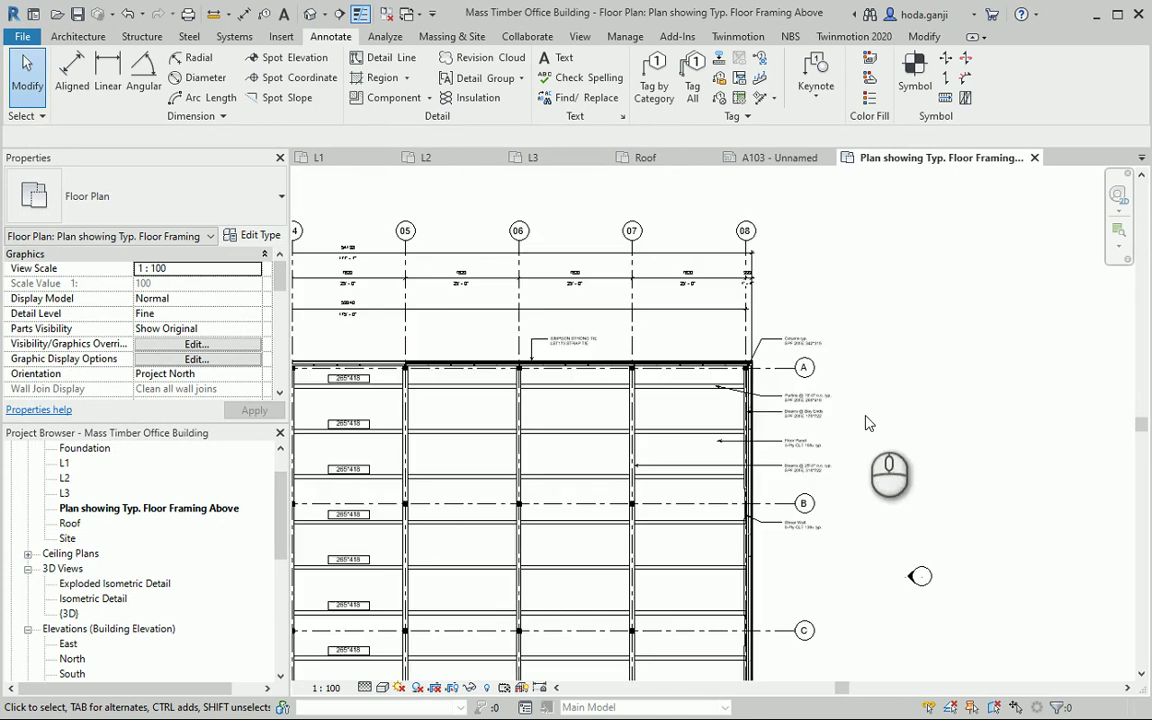
Step: Reopen the view's Visibility/Graphic Overrides, widen the category name column and locate the Structural Framing category
scroll(826, 484, "up", 1)
scroll(827, 484, "up", 2)
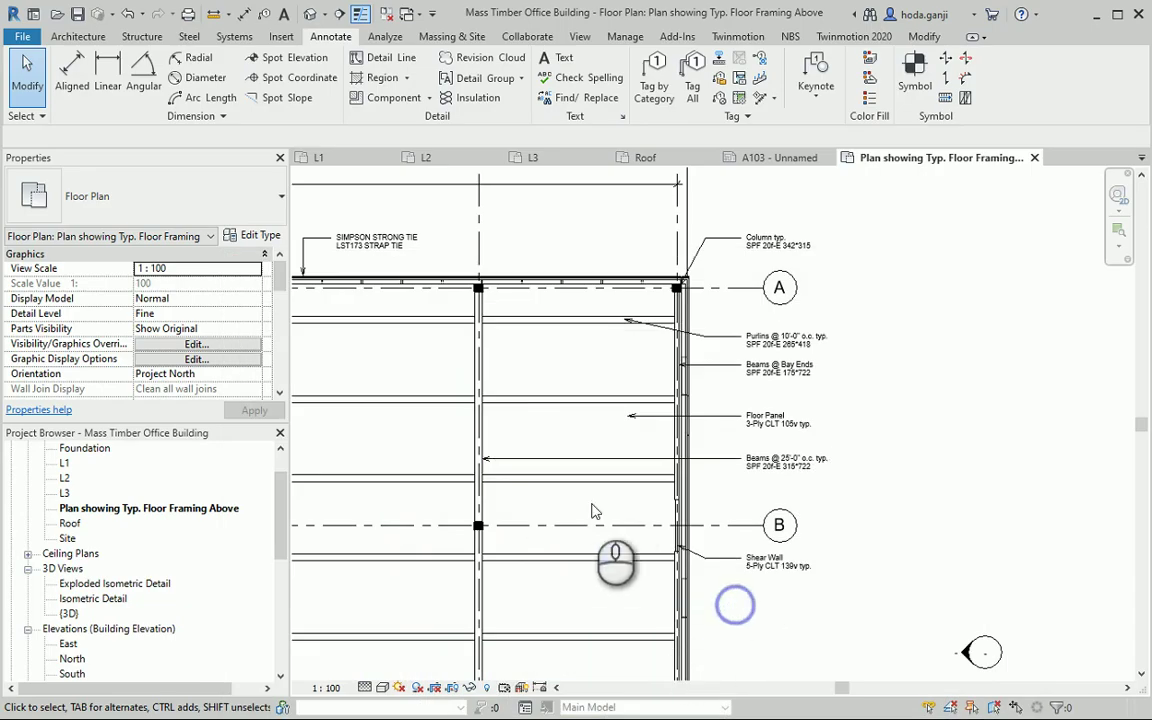
left_click(586, 477)
left_click(705, 598)
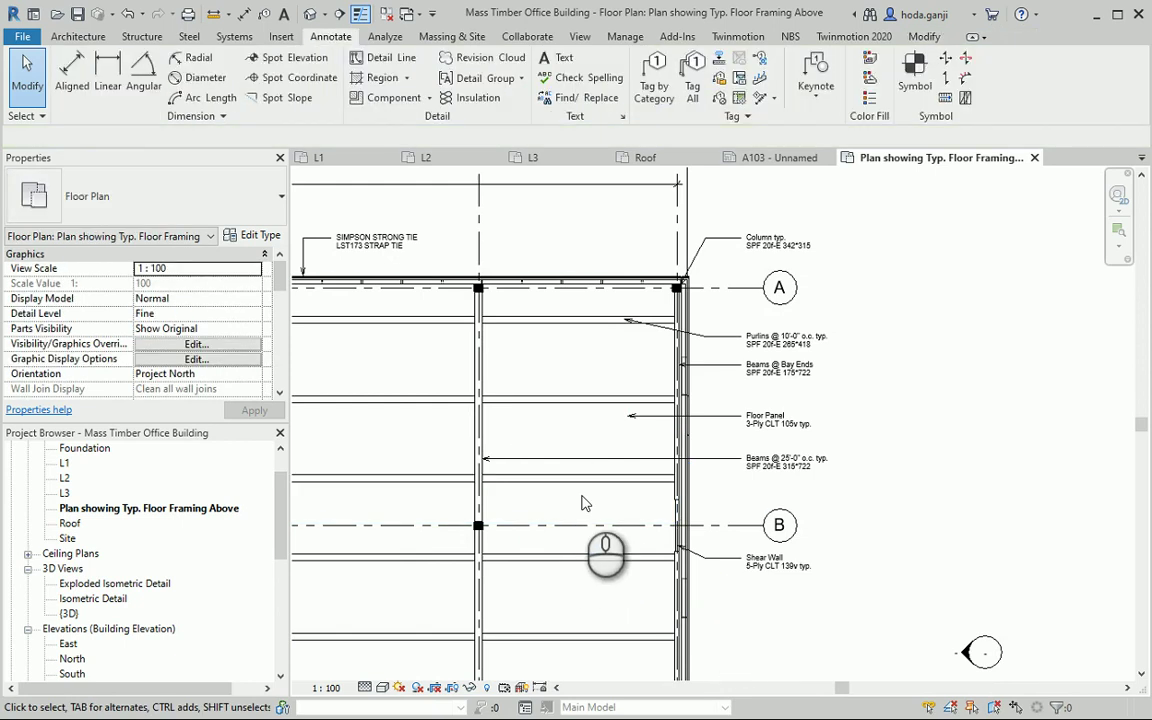
key("v")
key("g")
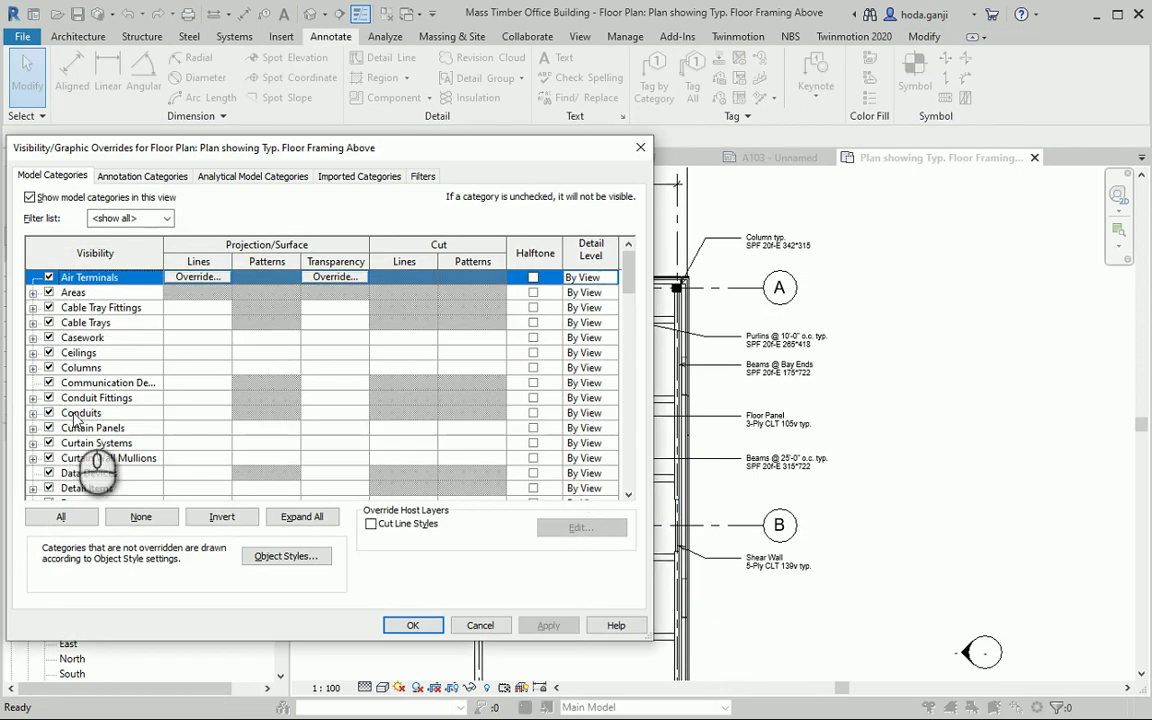
left_click(79, 414)
key("s")
scroll(110, 400, "down", 4)
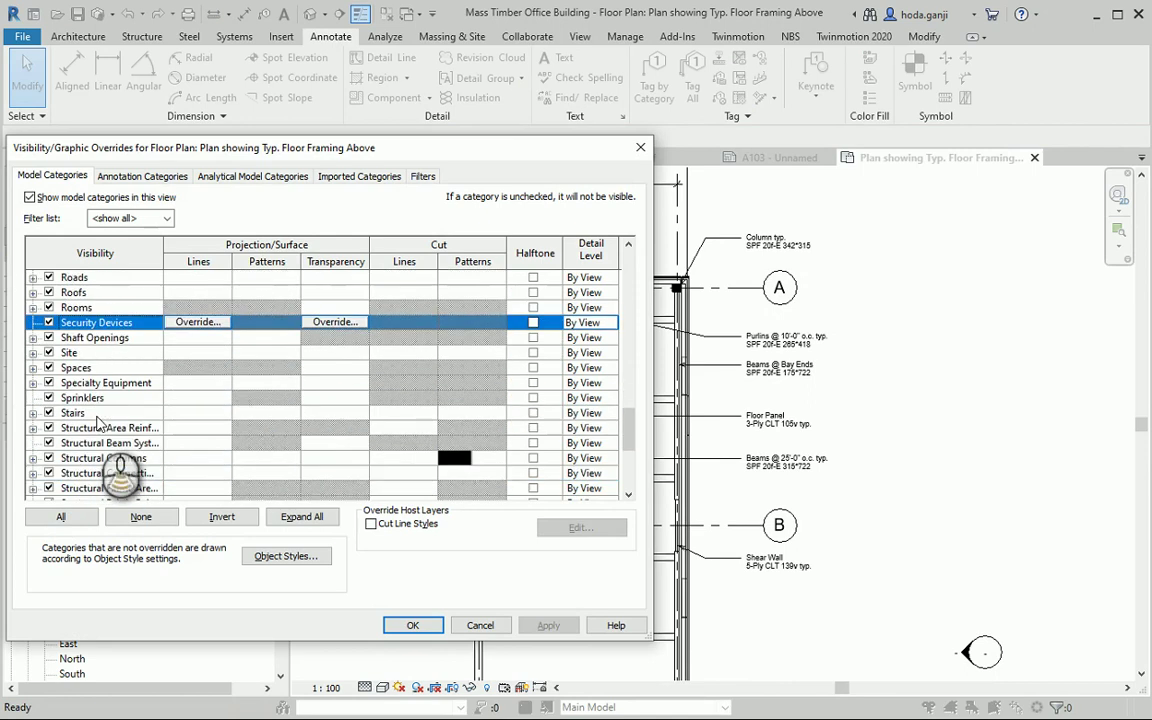
scroll(138, 368, "down", 1)
left_click_drag(163, 250, 202, 250)
scroll(138, 344, "down", 2)
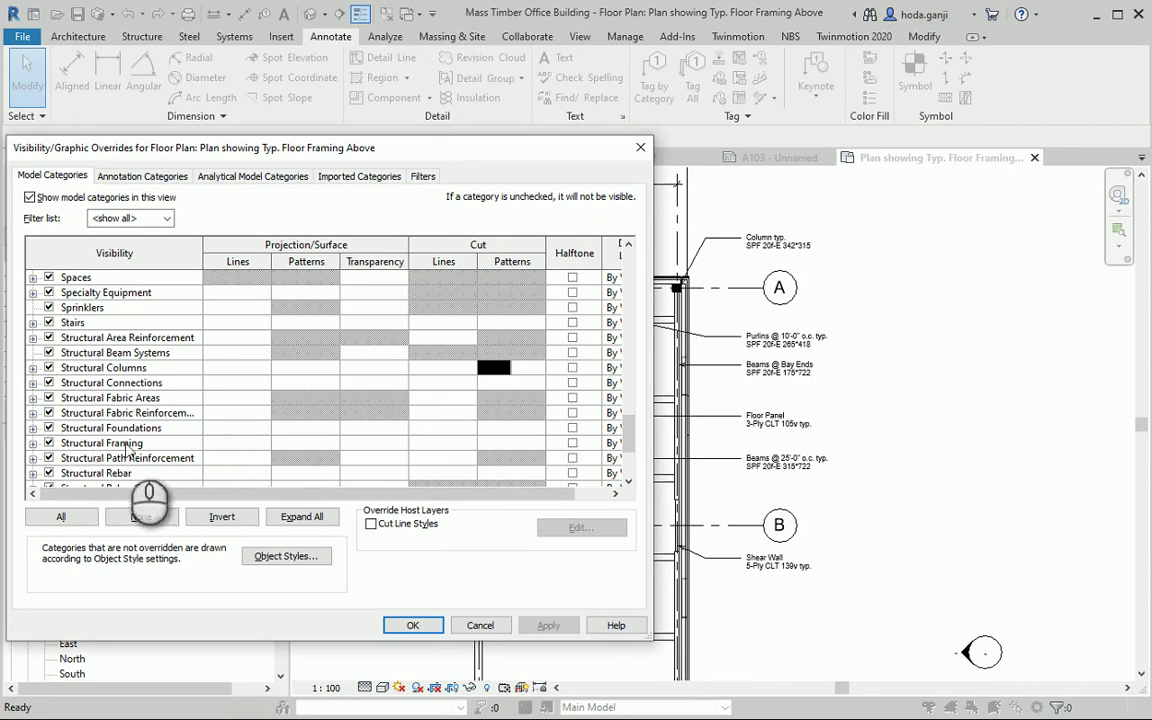
Step: Override the Structural Framing projection lines with a black Long Dash pattern and apply it to the view
left_click(267, 446)
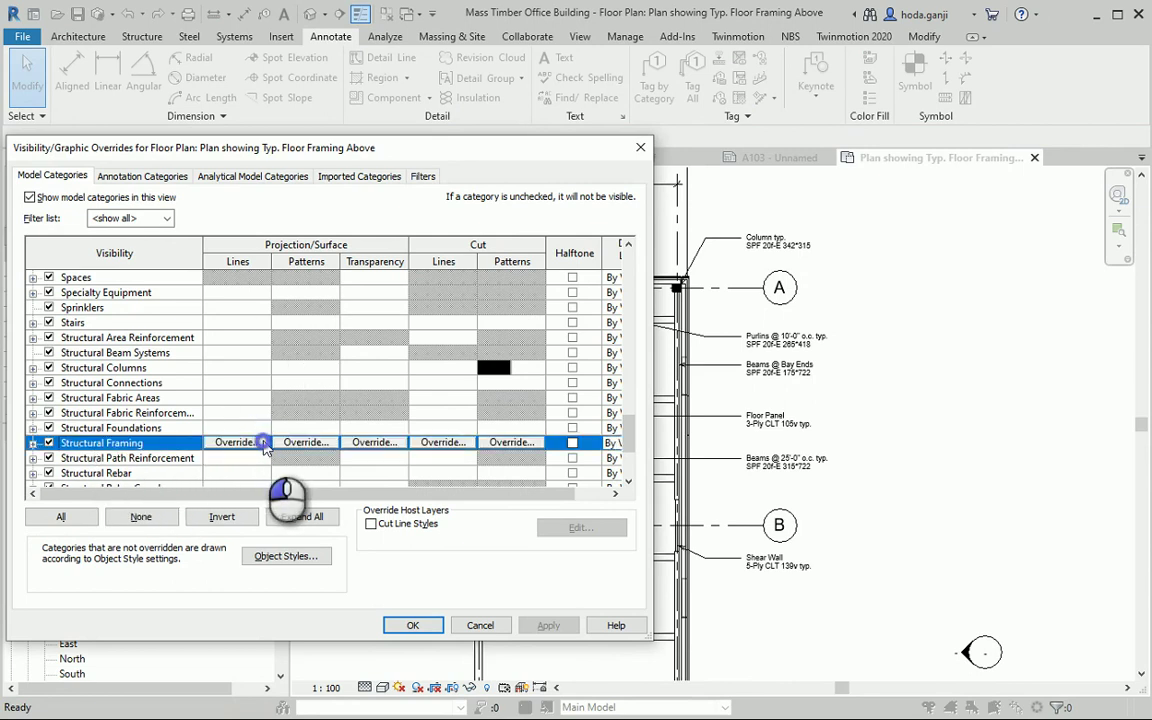
left_click(262, 442)
left_click(427, 364)
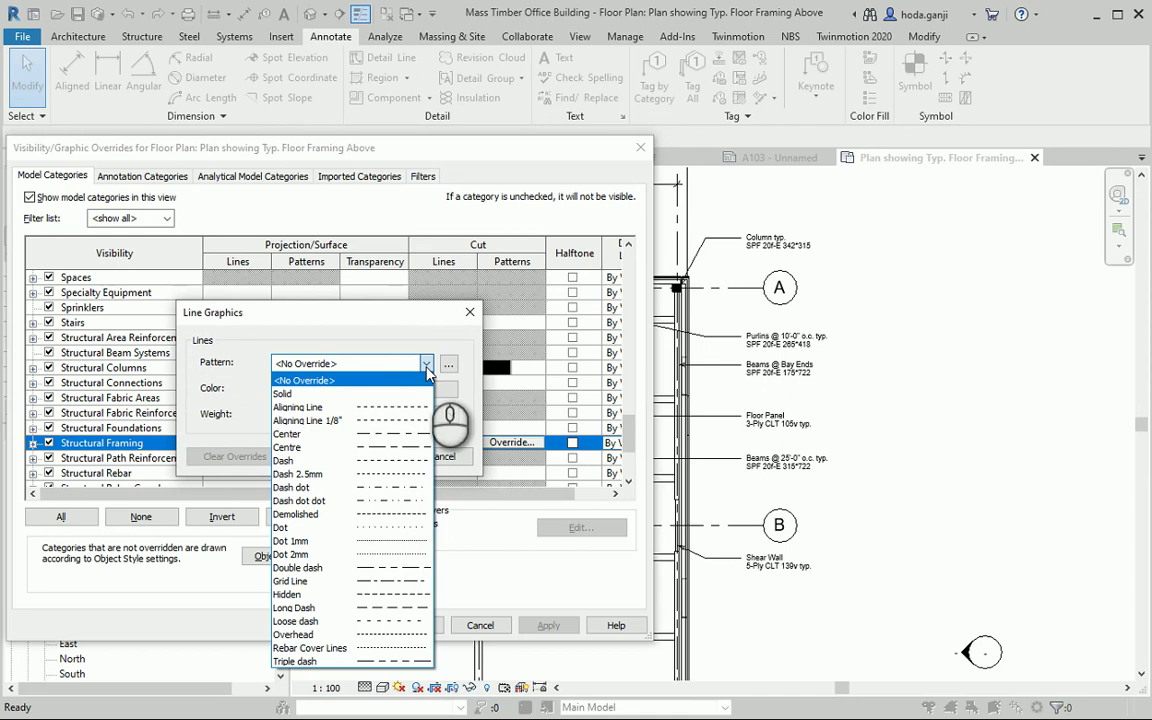
left_click(382, 607)
left_click(285, 391)
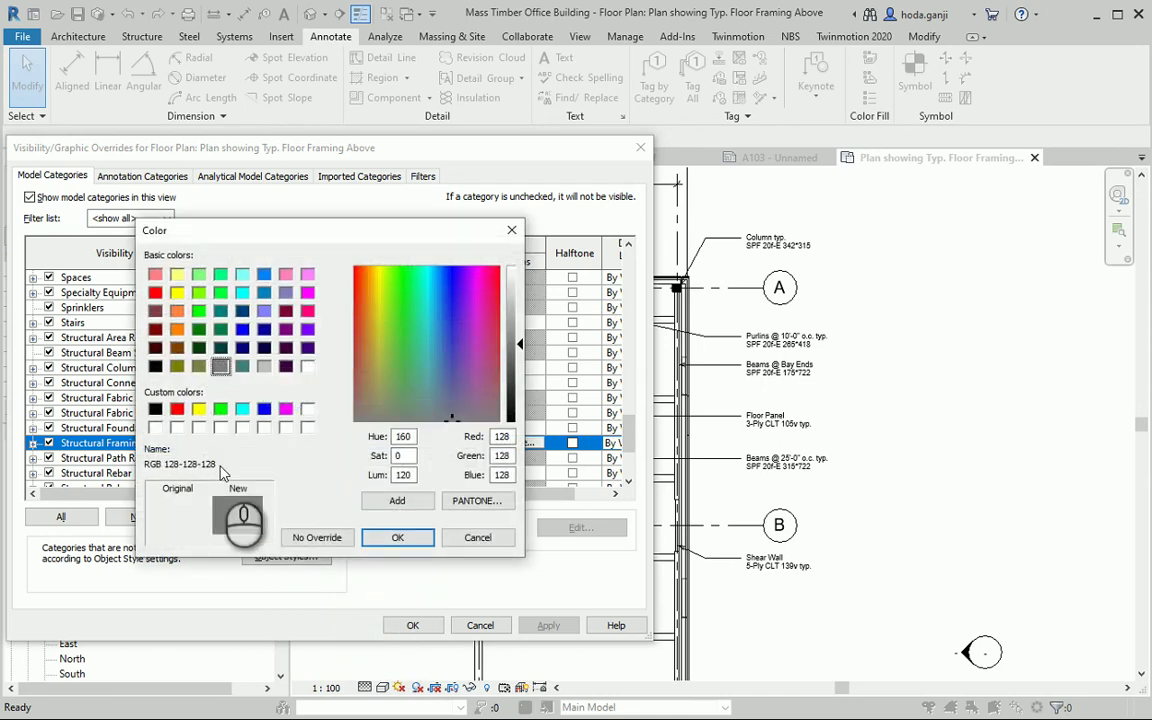
left_click(158, 404)
left_click(376, 537)
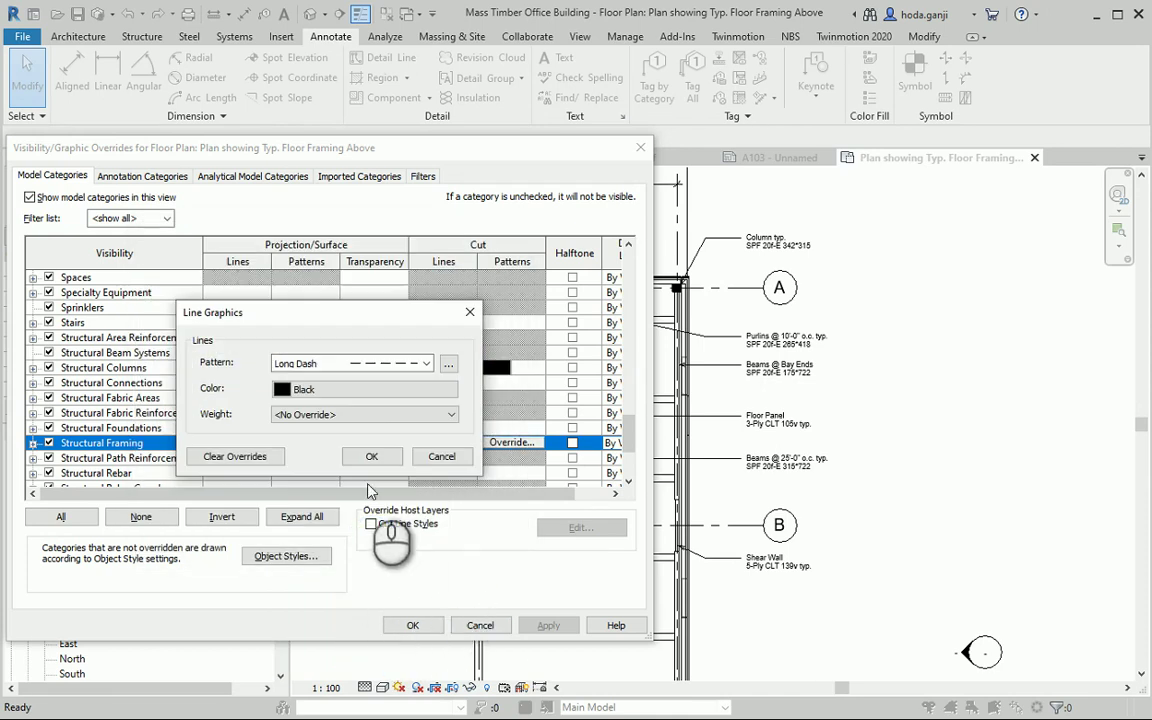
left_click(371, 456)
left_click(543, 625)
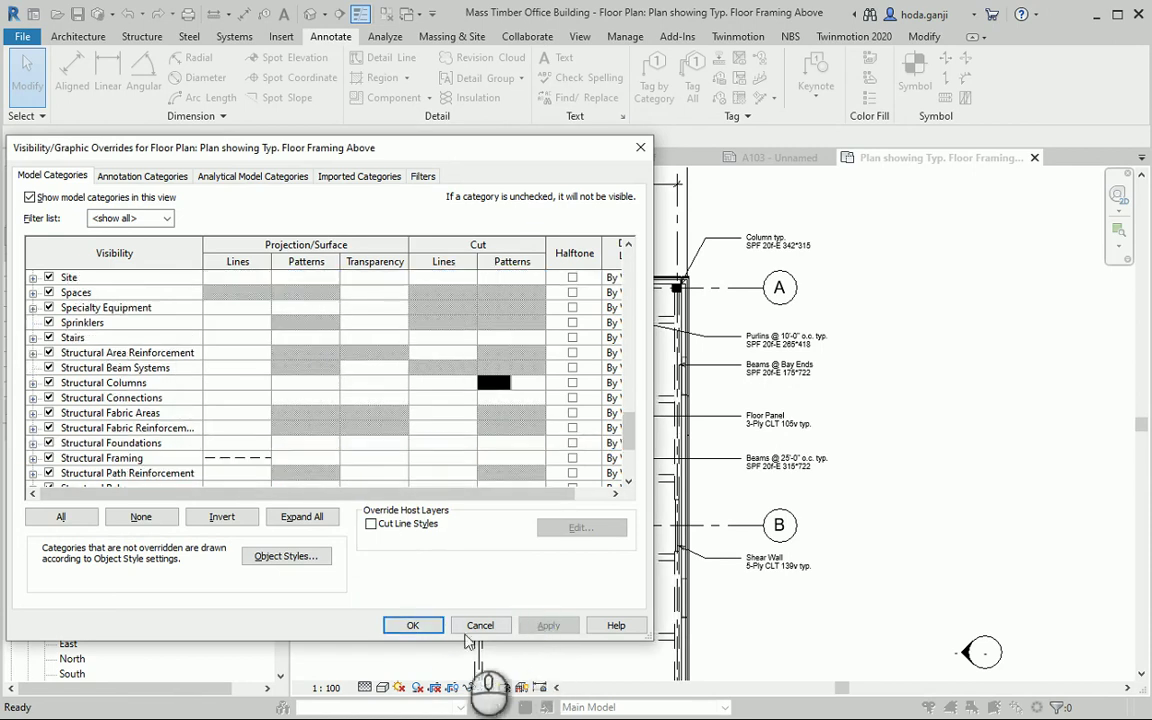
left_click(419, 625)
scroll(613, 475, "down", 1)
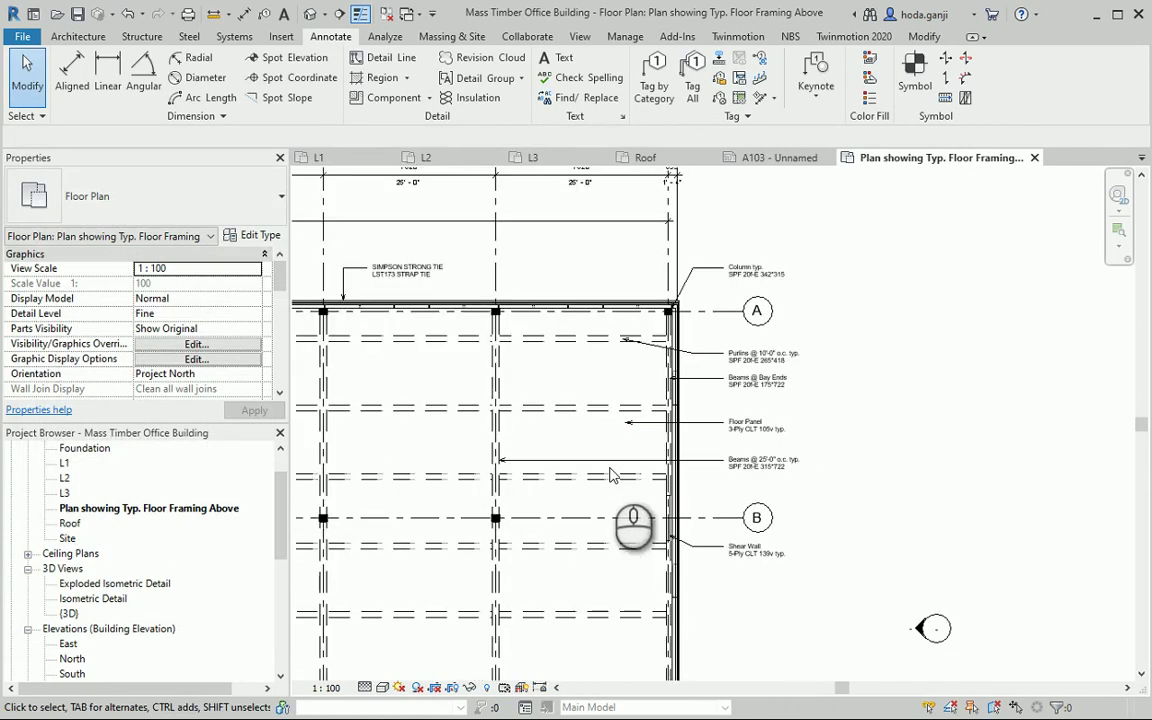
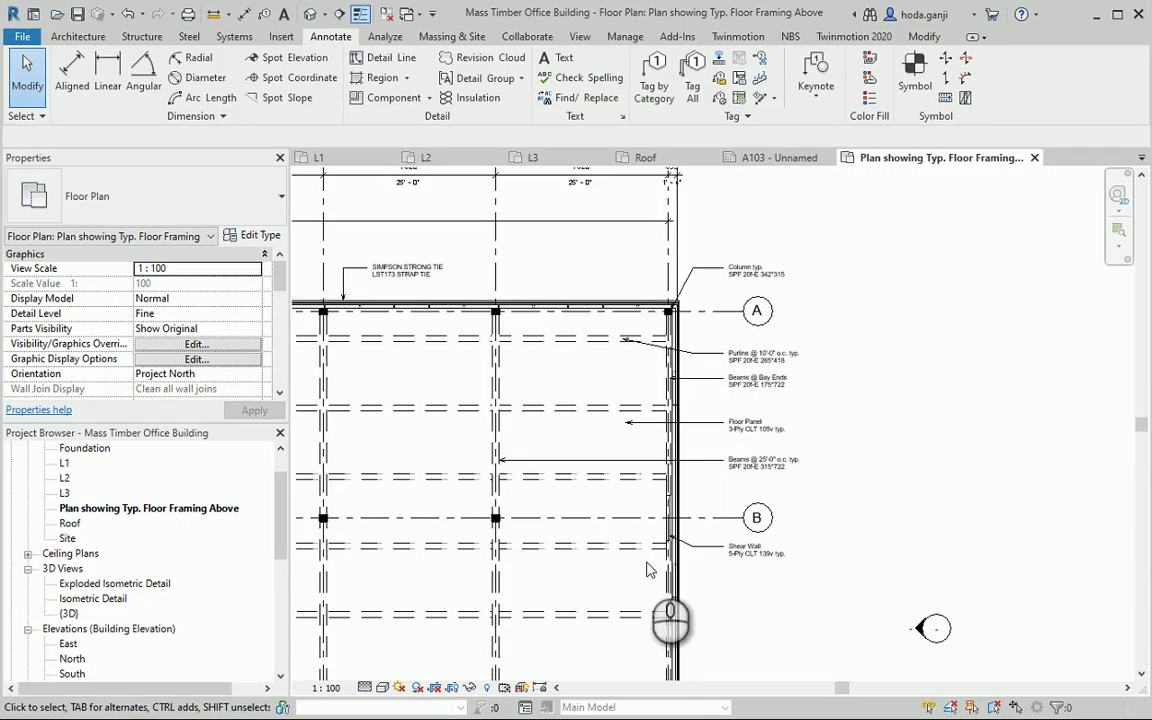
Step: Add an aligned dimension along the length of the shear wall at grid B, placed between the exterior wall and the grid bubble
scroll(656, 571, "up", 6)
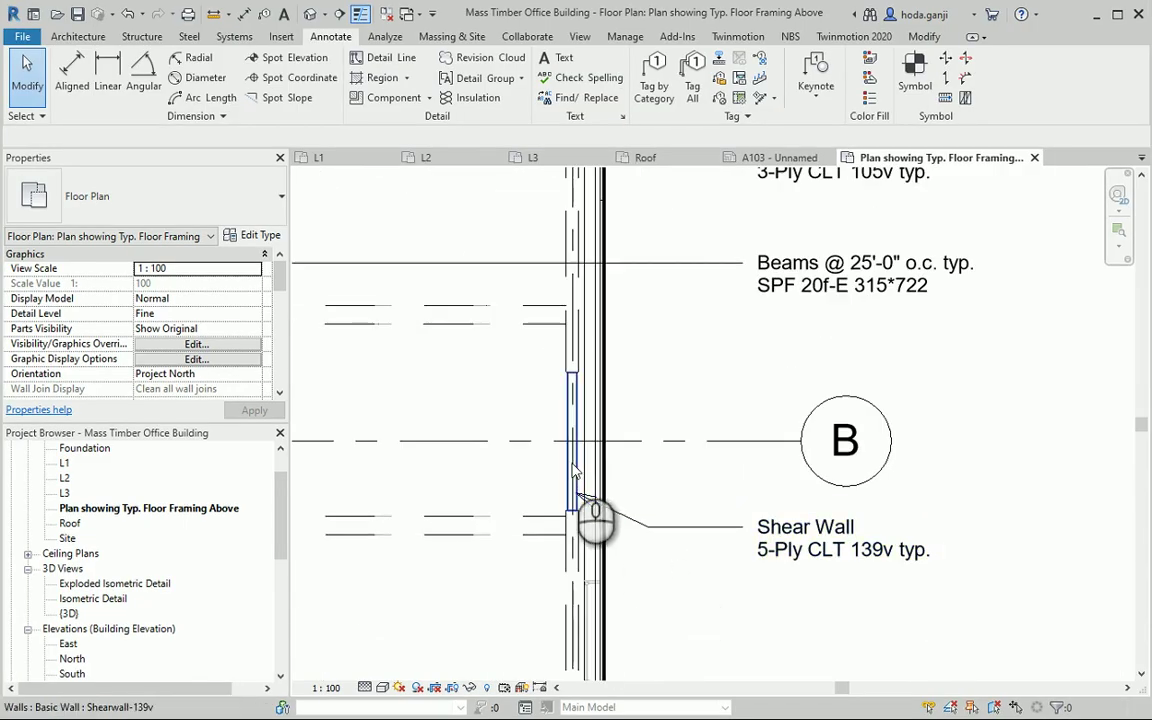
left_click(575, 470)
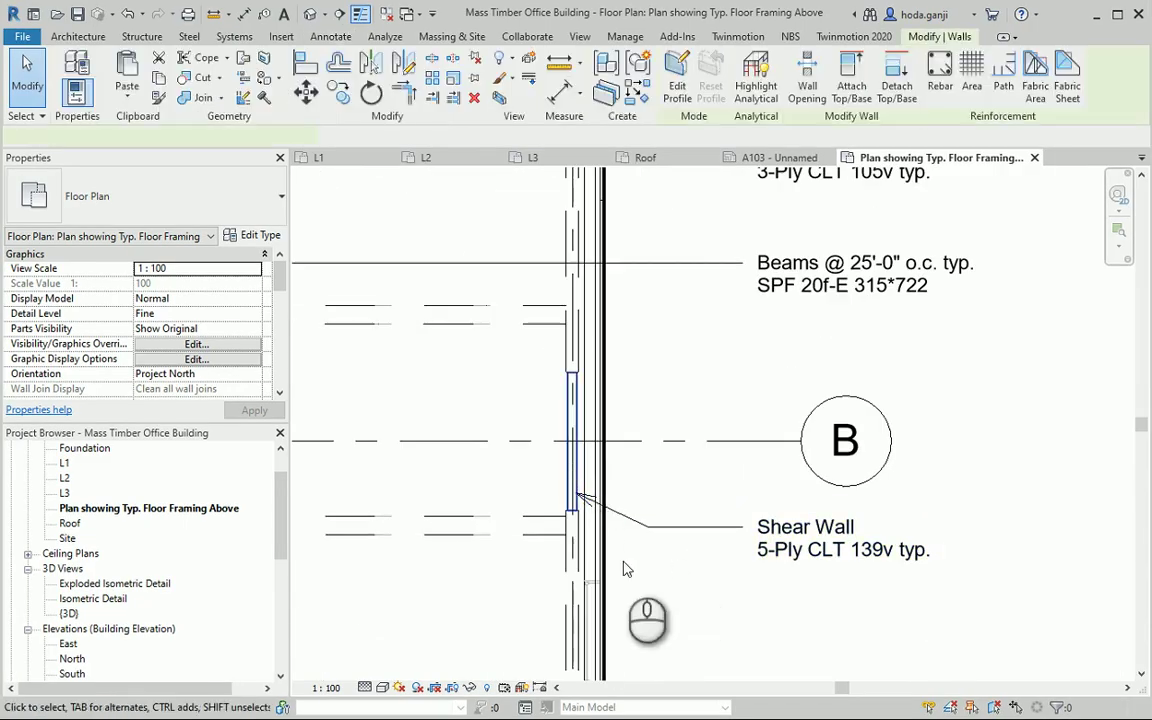
left_click(674, 360)
left_click(70, 72)
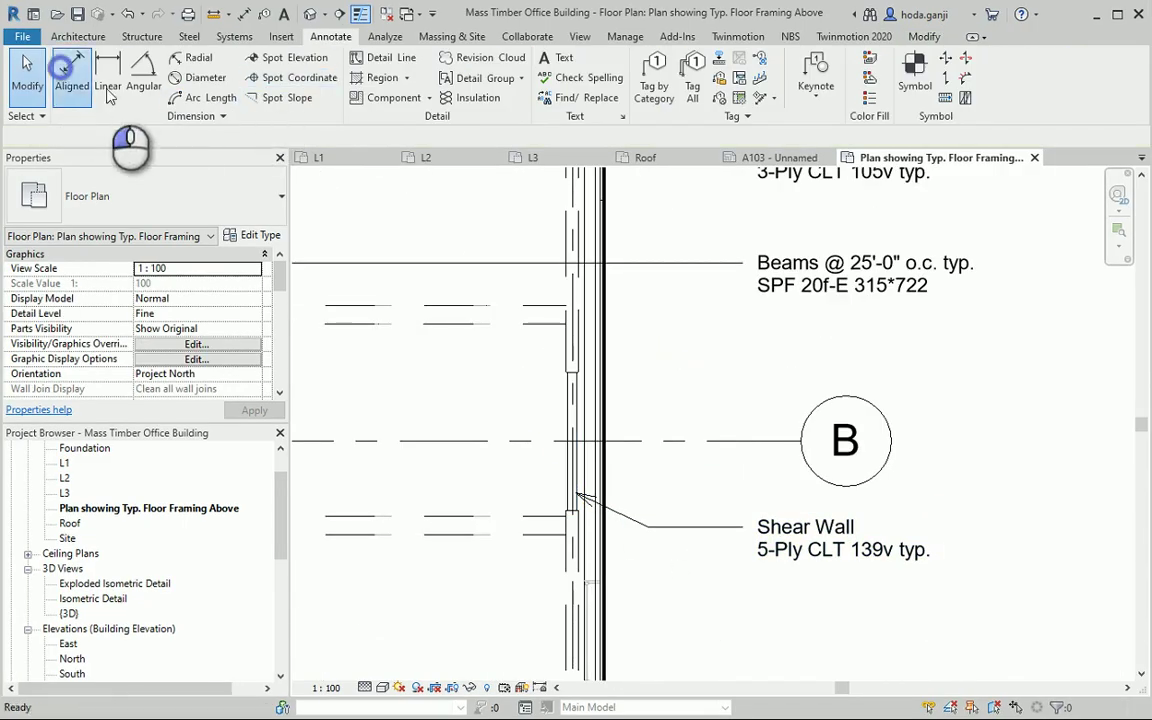
scroll(630, 404, "up", 4)
scroll(534, 358, "up", 2)
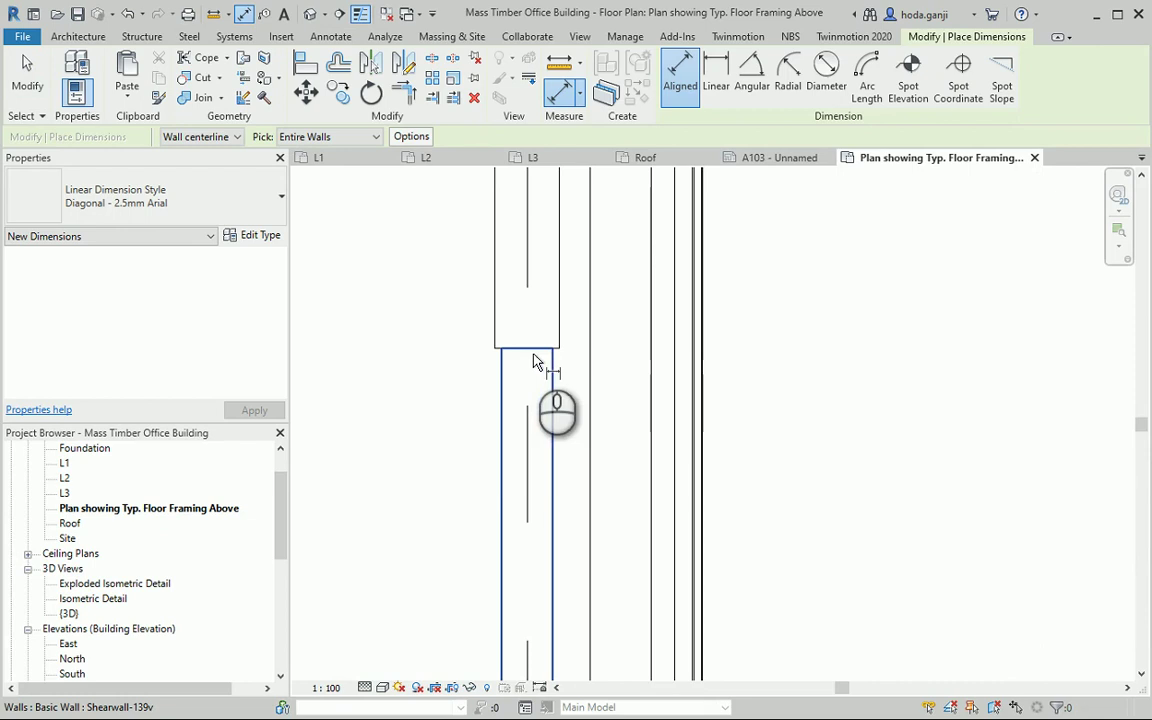
left_click(556, 352)
scroll(556, 352, "down", 2)
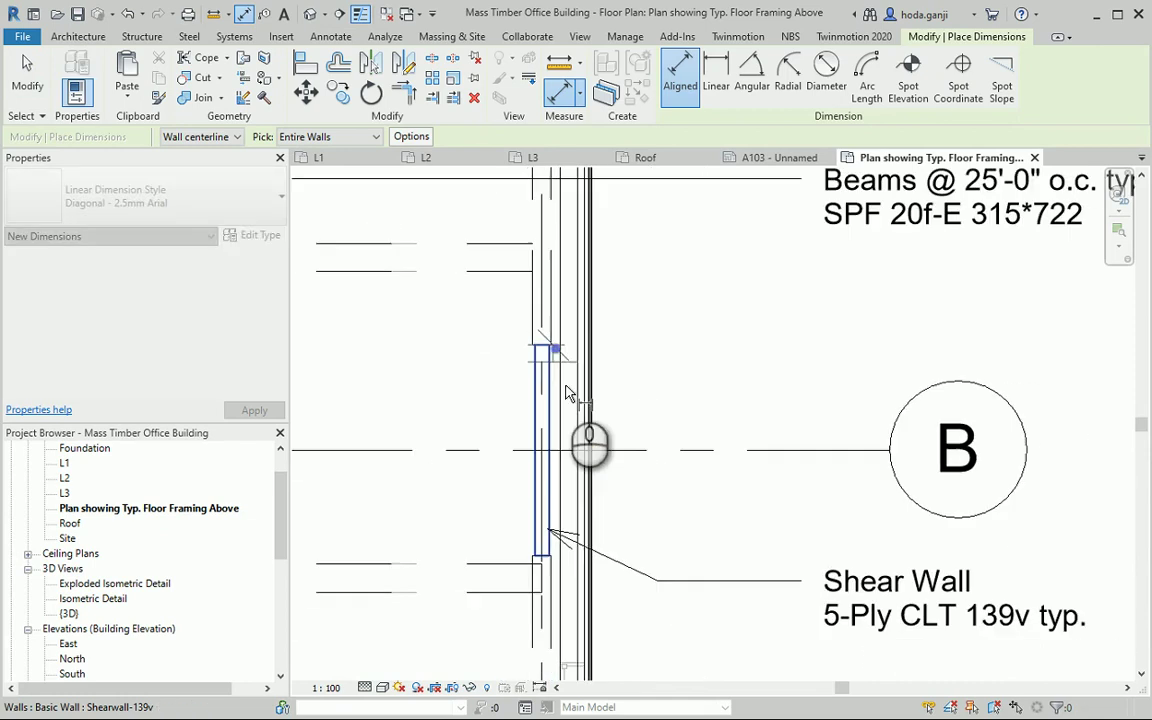
middle_click_drag(556, 352, 533, 604)
scroll(533, 604, "down", 2)
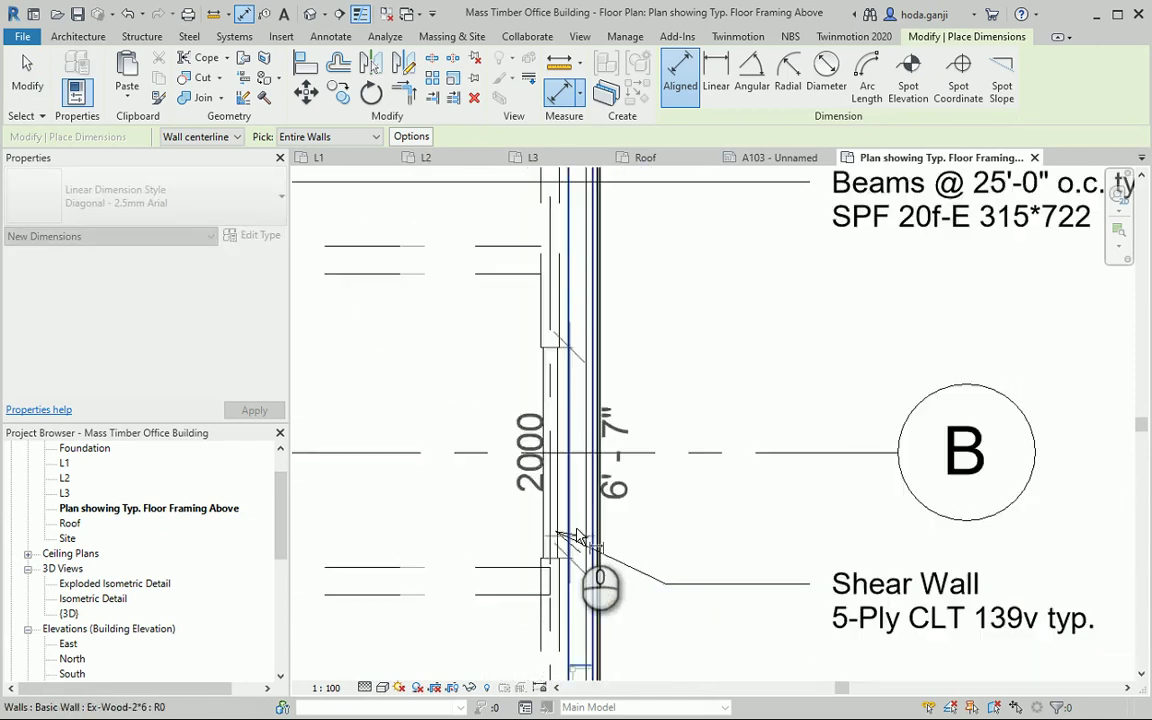
left_click(674, 489)
key("Escape")
key("Escape")
Step: Replace the shear wall dimension's value with the text "SW1" and apply it
double_click(648, 487)
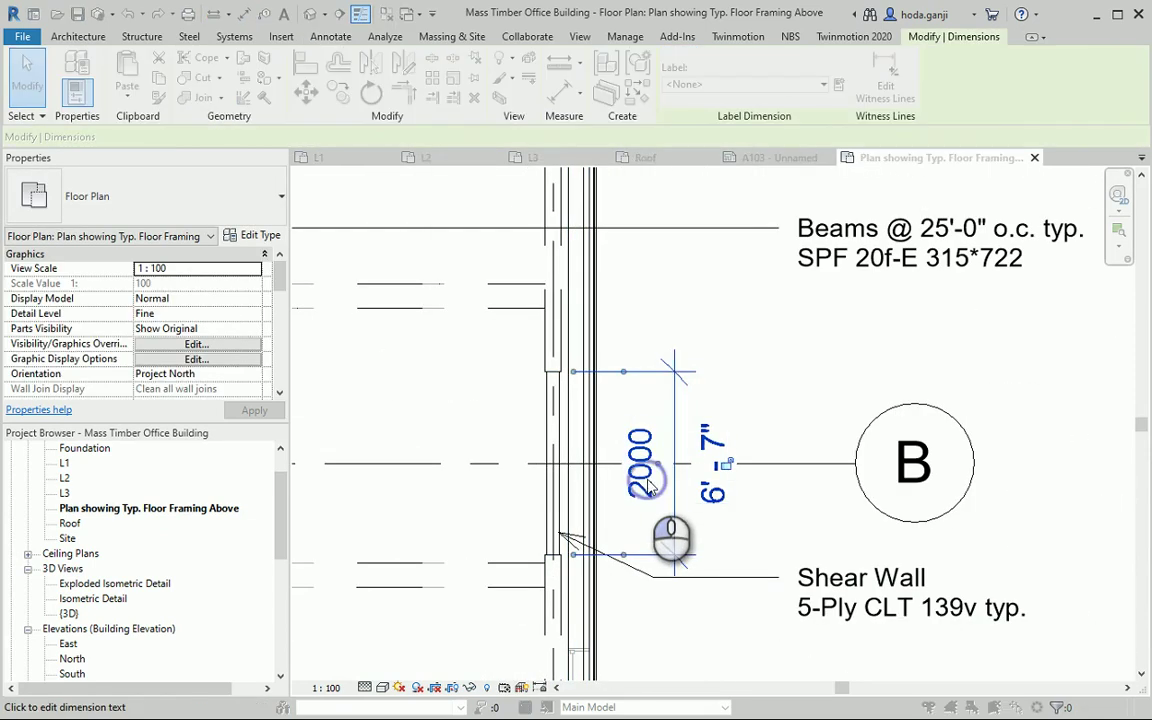
left_click(428, 290)
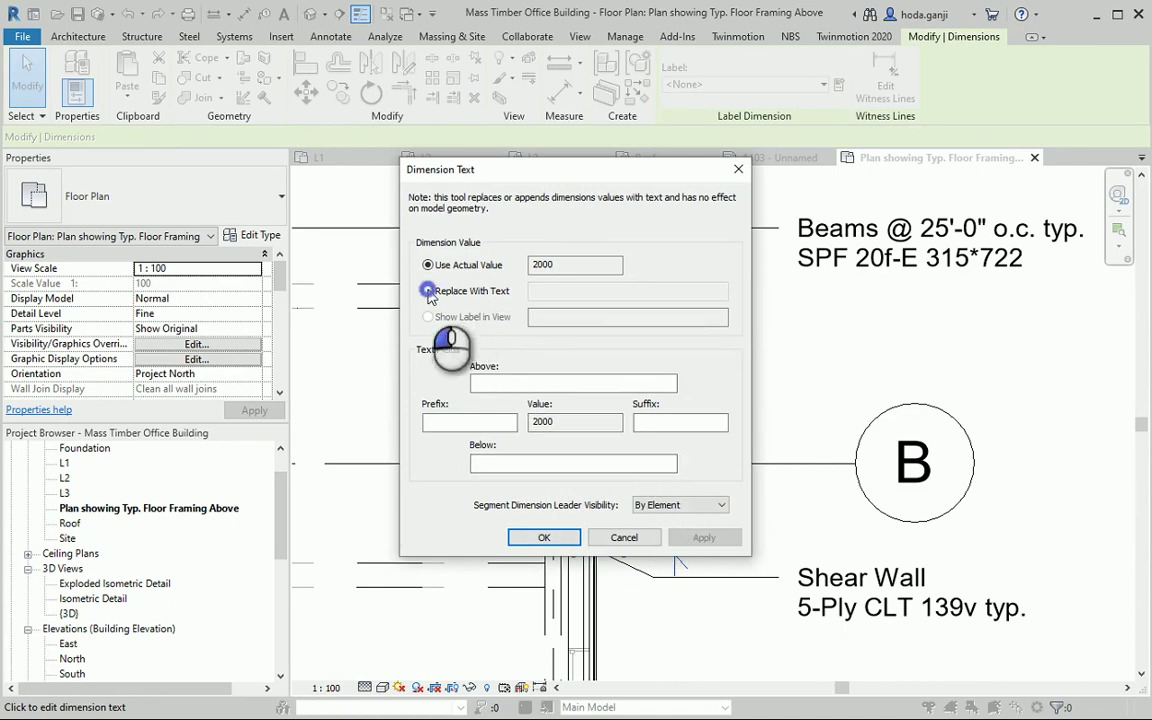
left_click(574, 290)
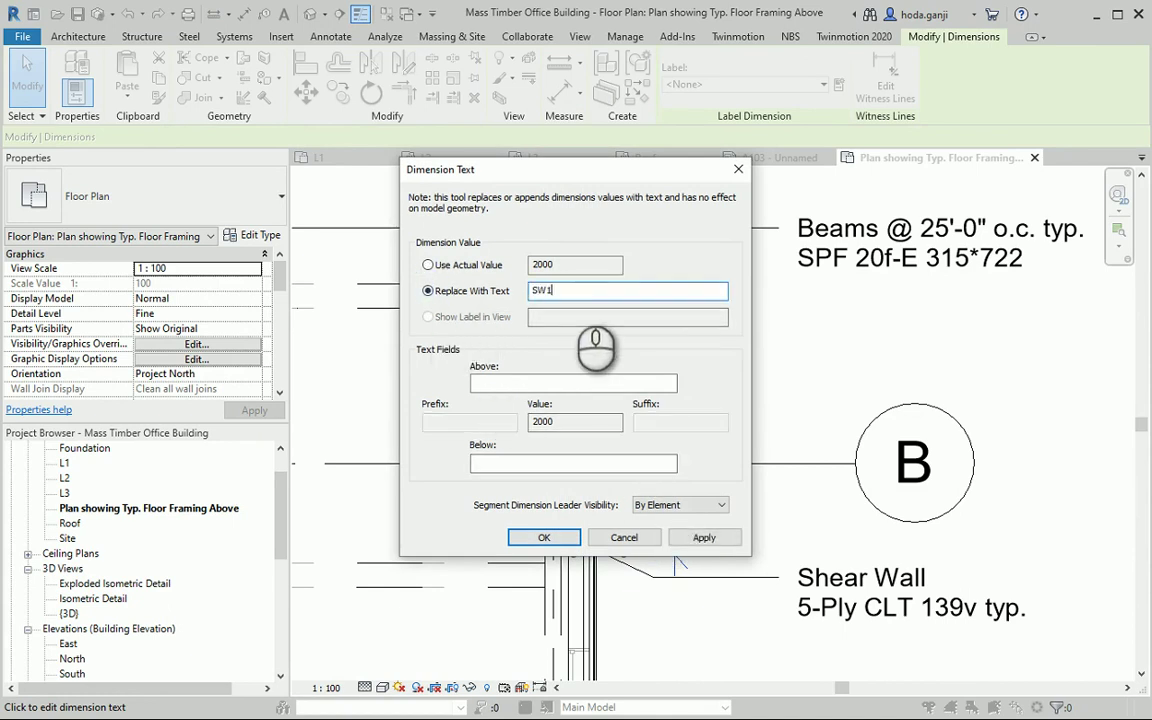
left_click(696, 537)
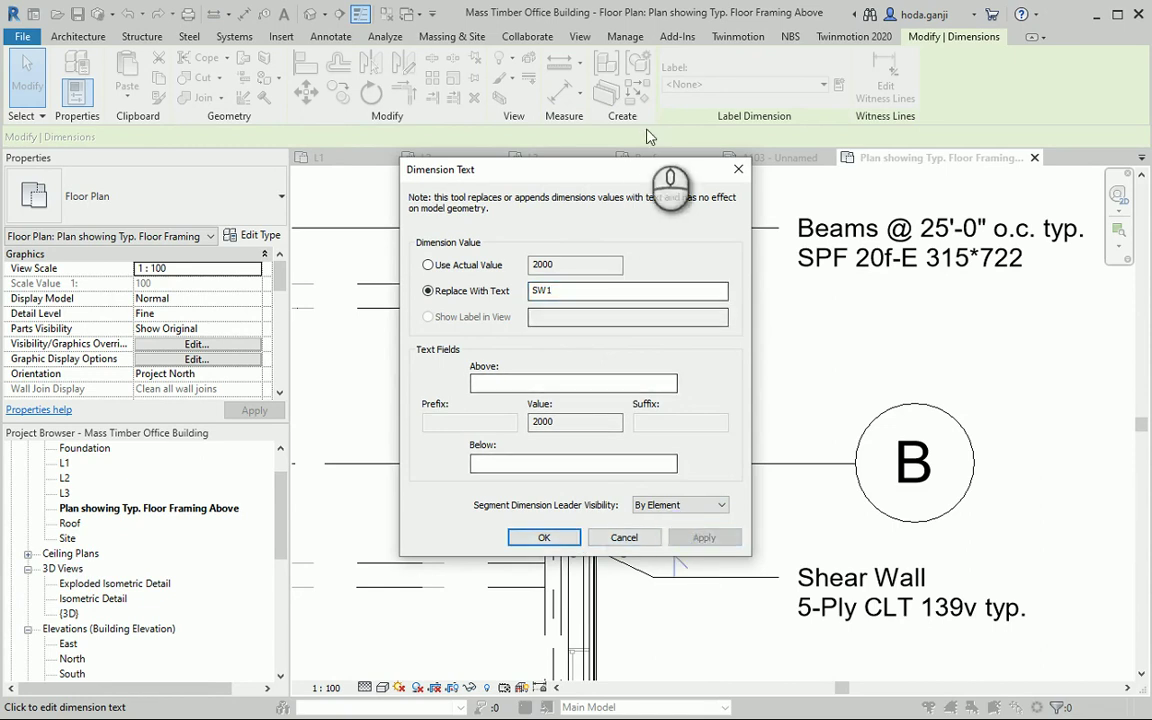
Step: Accept the SW1 text replacement for the grid B shear wall dimension and deselect it
left_click_drag(634, 168, 240, 200)
left_click(340, 548)
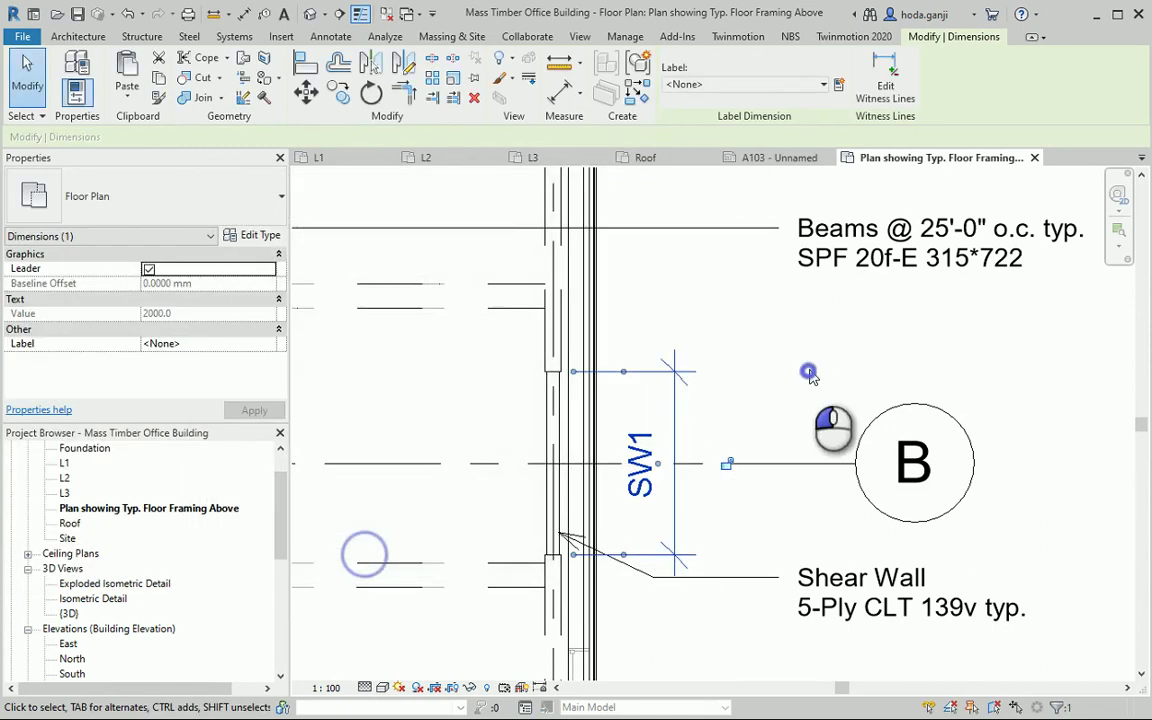
left_click(806, 368)
Step: Add an aligned dimension along the length of the shear wall at grid C, placed between the exterior wall and the grid bubble
scroll(663, 296, "down", 3)
scroll(685, 380, "down", 3)
scroll(681, 373, "up", 2)
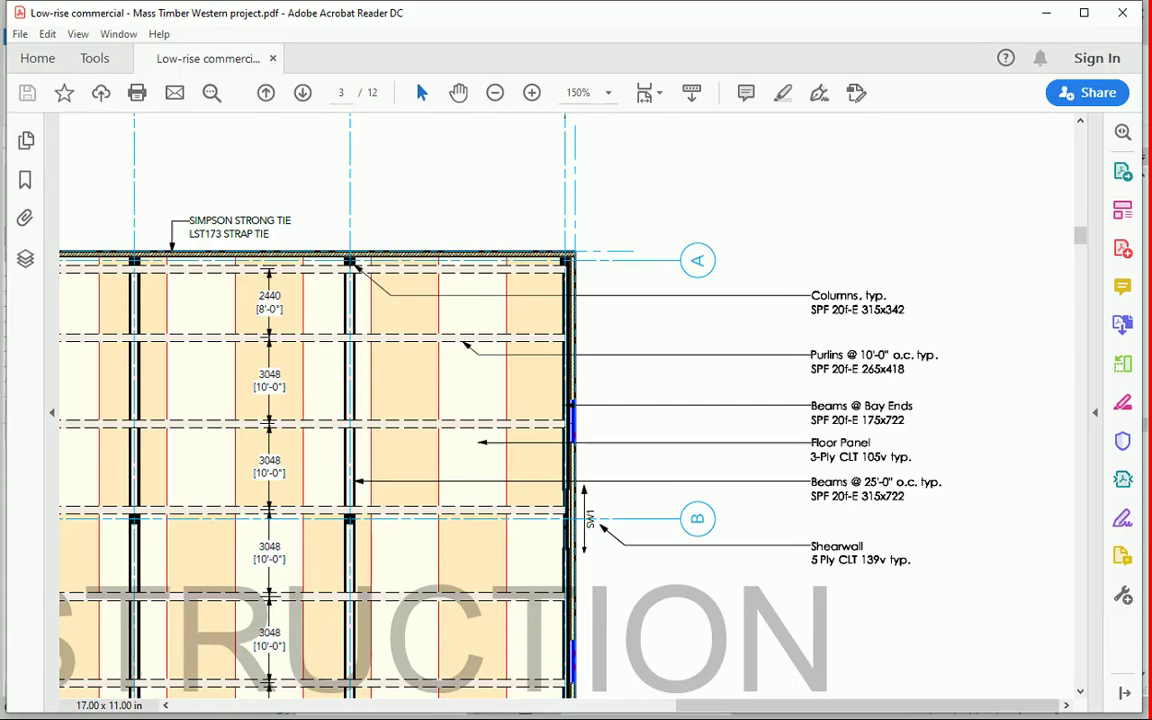
scroll(650, 424, "down", 5)
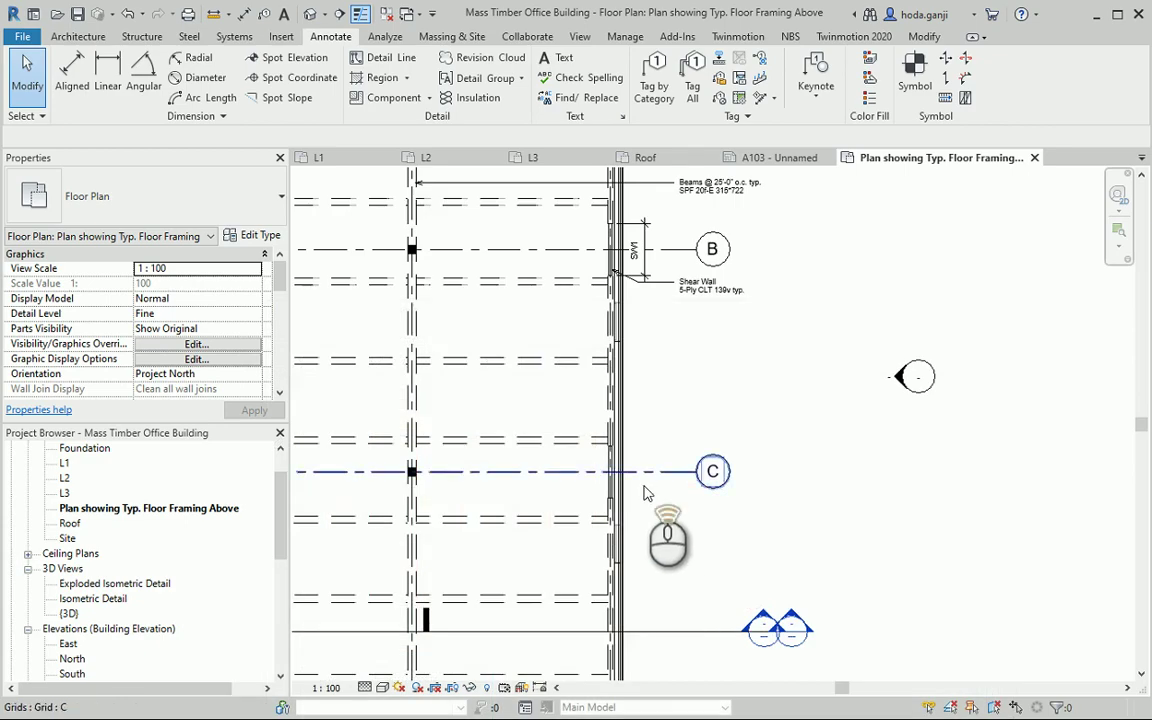
scroll(630, 540, "up", 1)
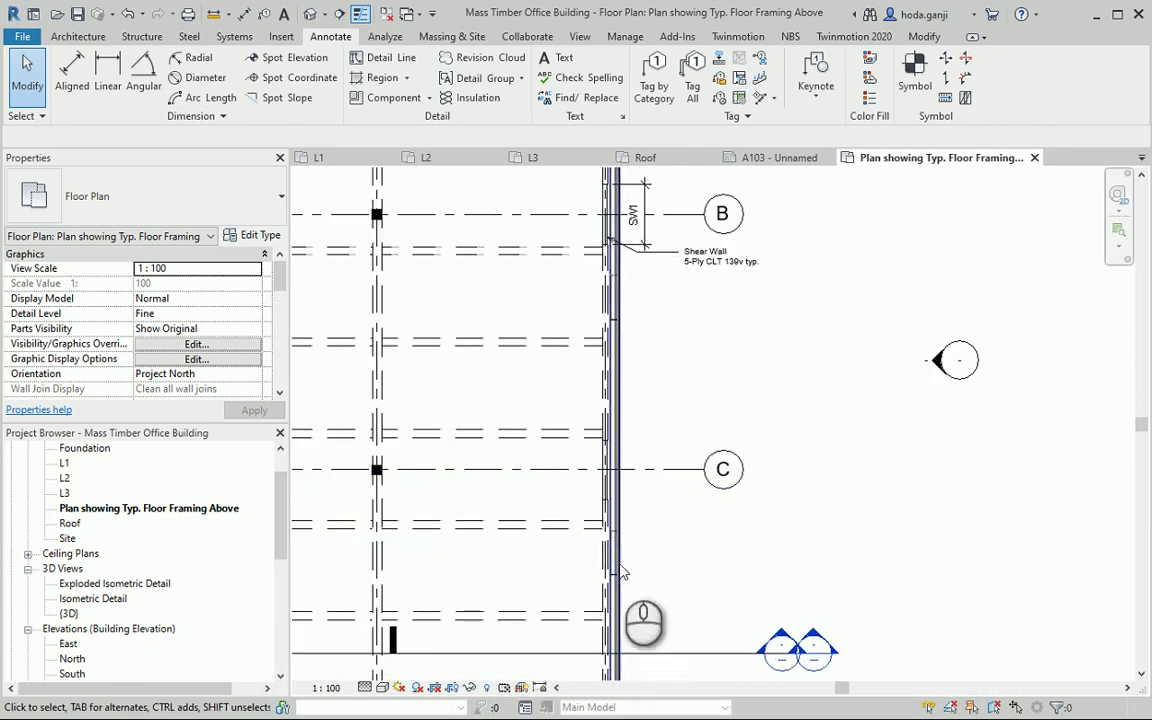
scroll(608, 497, "down", 1)
scroll(607, 497, "up", 3)
left_click(71, 70)
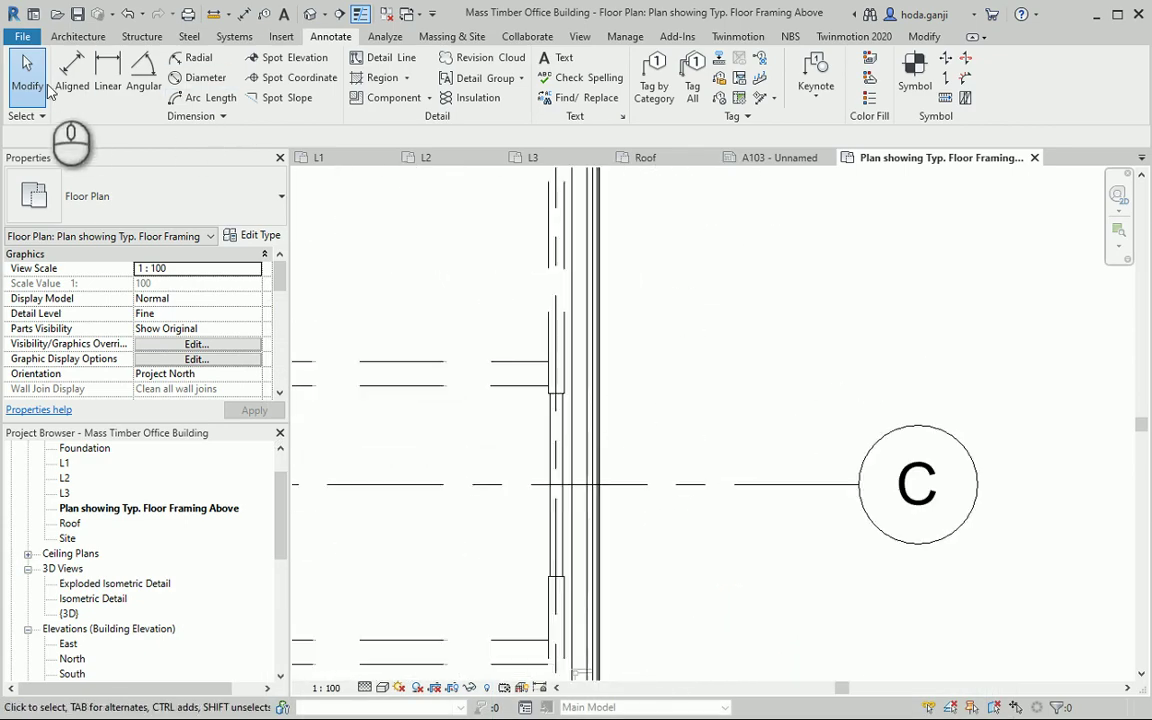
scroll(495, 400, "up", 2)
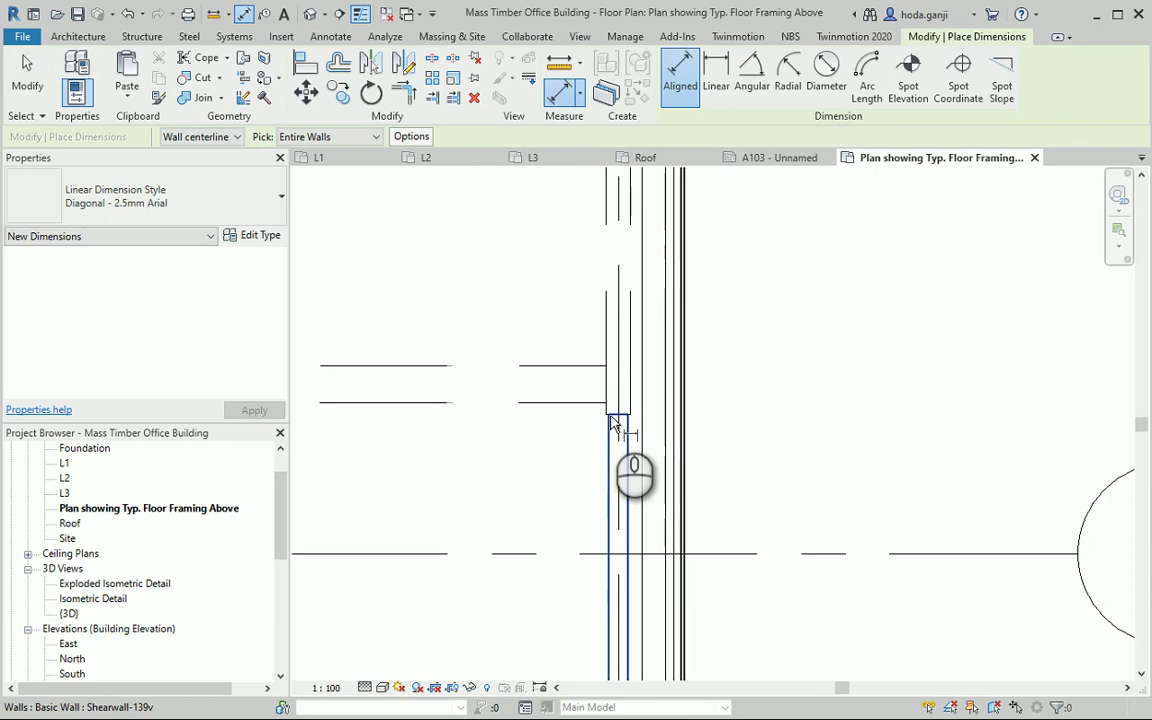
left_click(614, 424)
scroll(625, 440, "down", 3)
scroll(617, 580, "up", 3)
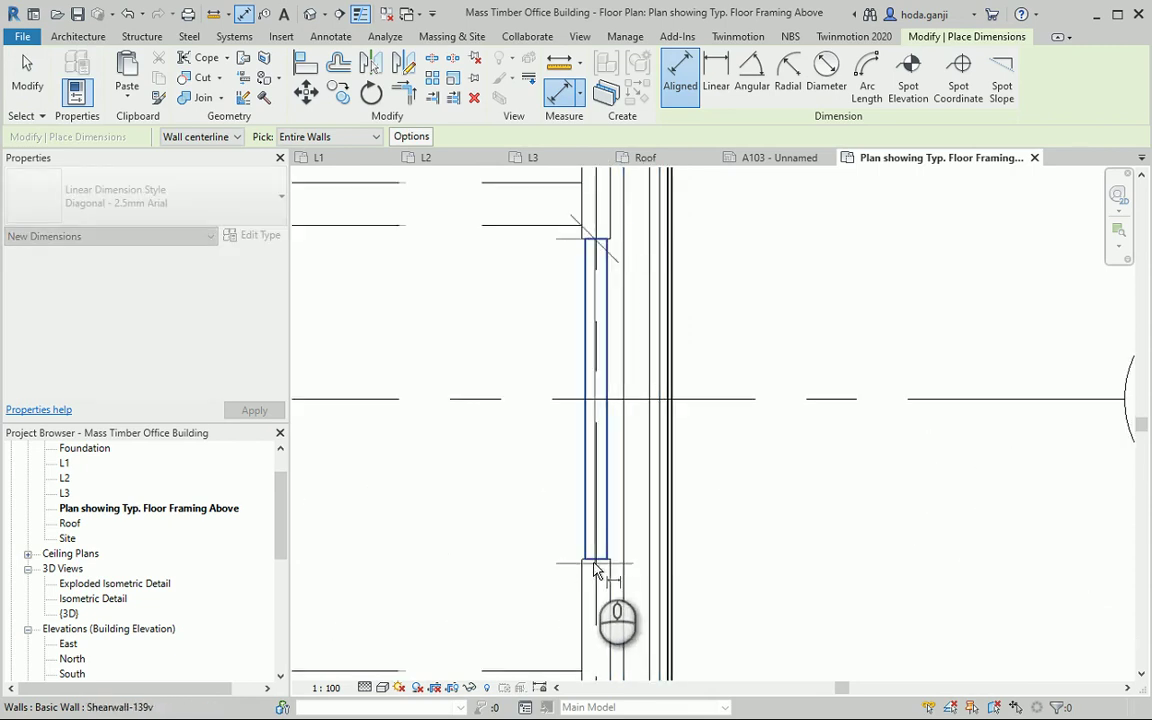
scroll(619, 567, "down", 5)
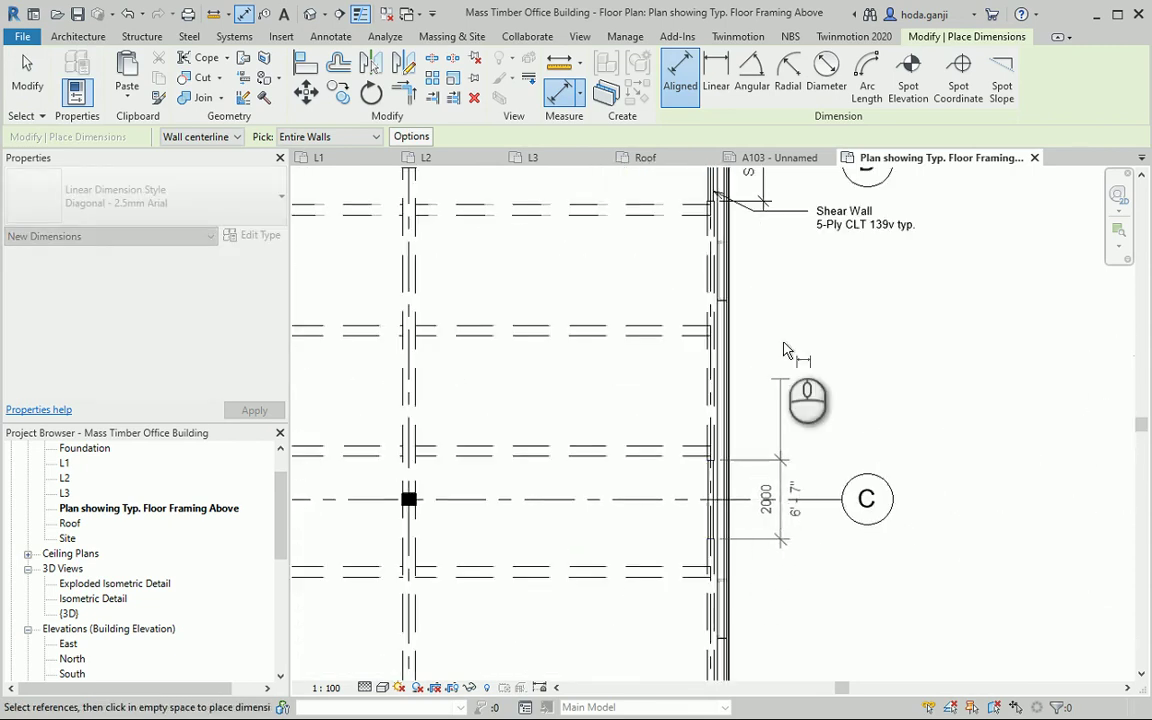
left_click(771, 489)
Step: Replace the grid C shear wall dimension's value with the text "SW1", accept it and deselect the dimension
scroll(771, 489, "up", 1)
left_click(737, 490)
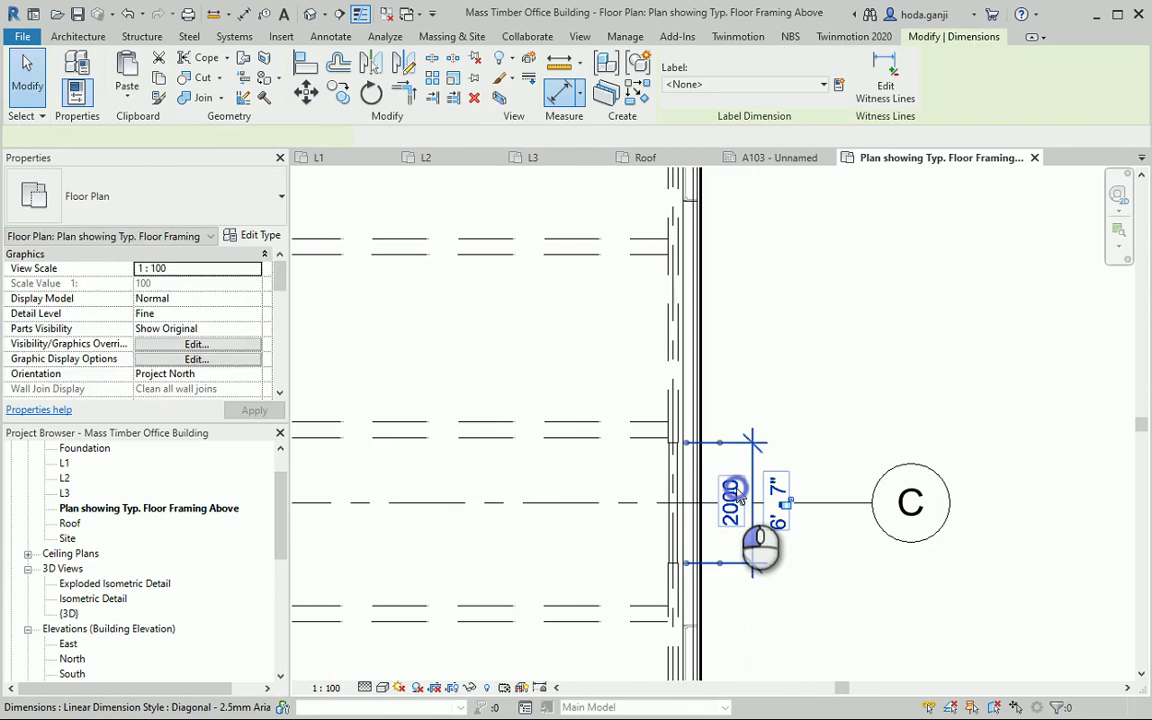
left_click(236, 302)
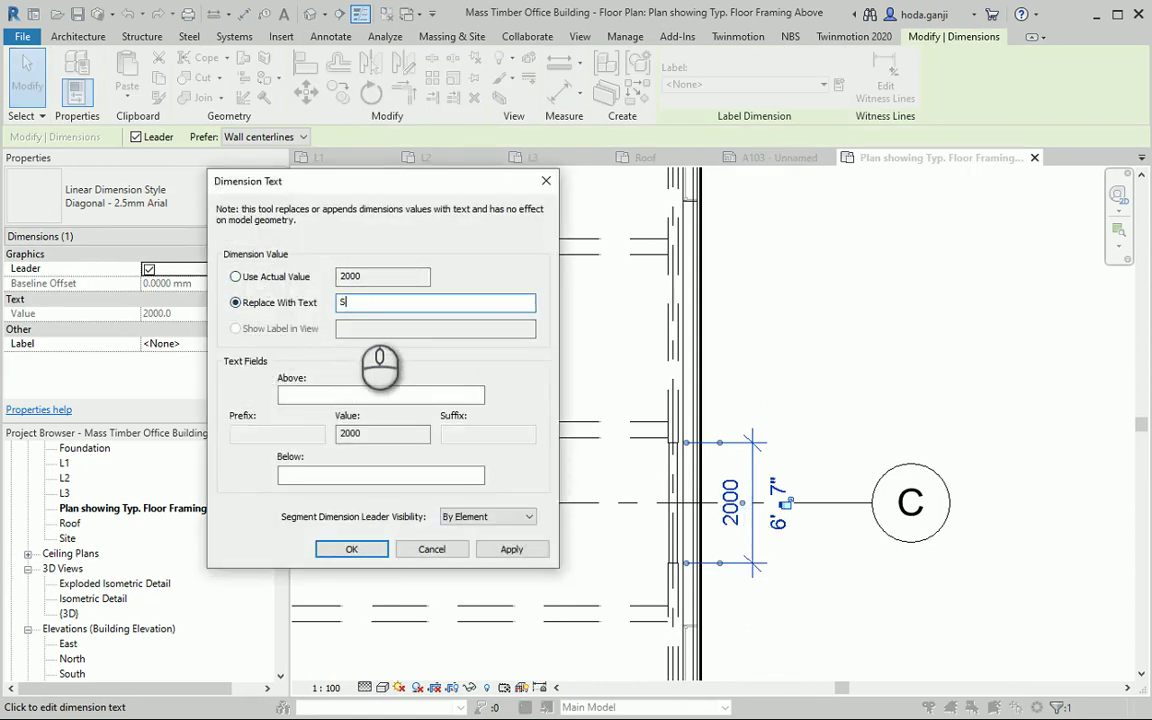
left_click(511, 549)
left_click(351, 549)
left_click(868, 540)
Step: Look at the L2 floor plan and return to the Plan showing Typ. Floor Framing Above view
scroll(868, 540, "down", 1)
scroll(868, 540, "down", 5)
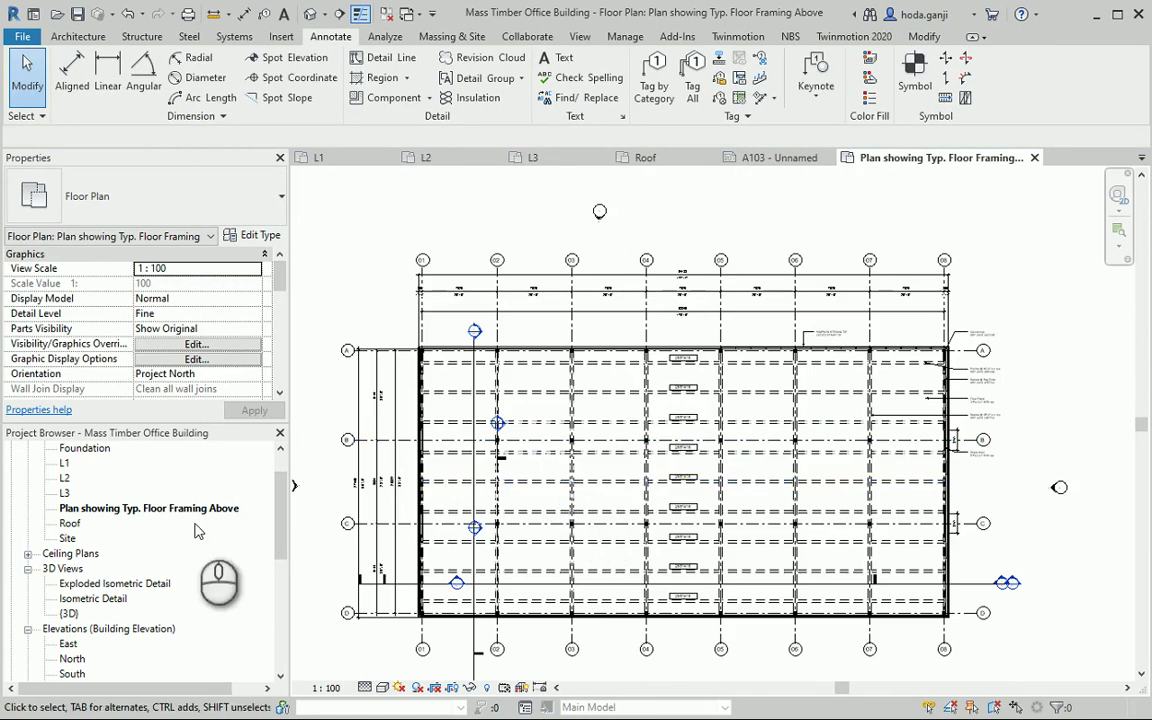
double_click(64, 478)
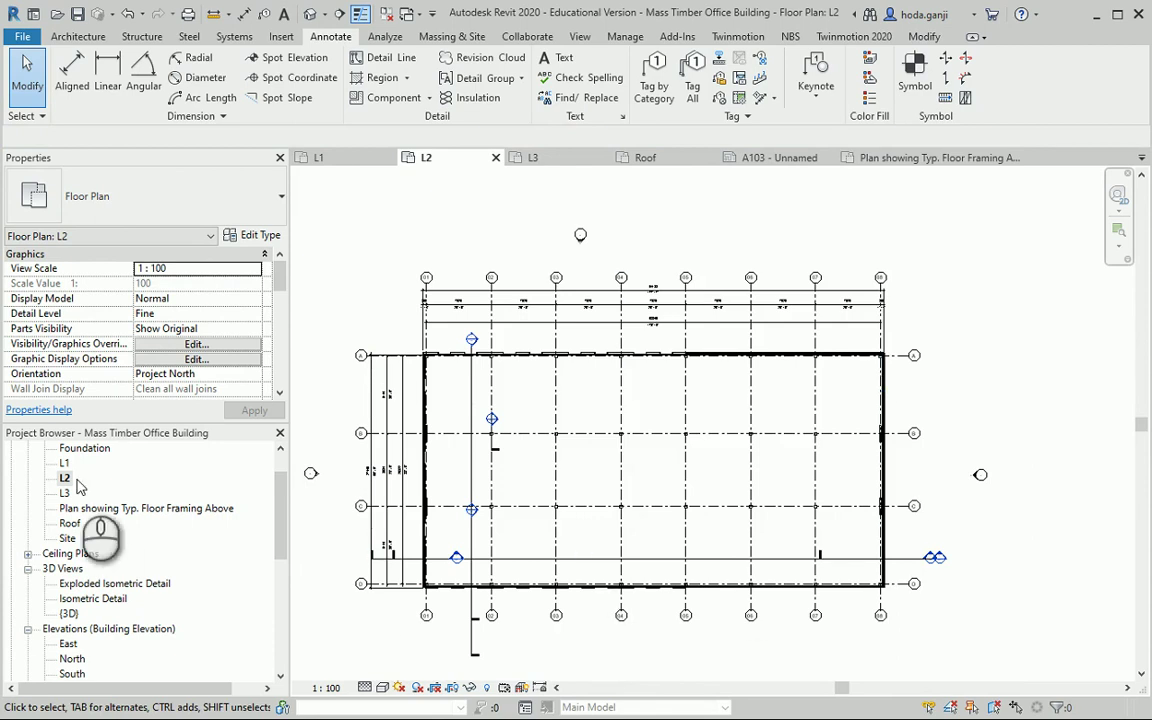
double_click(100, 507)
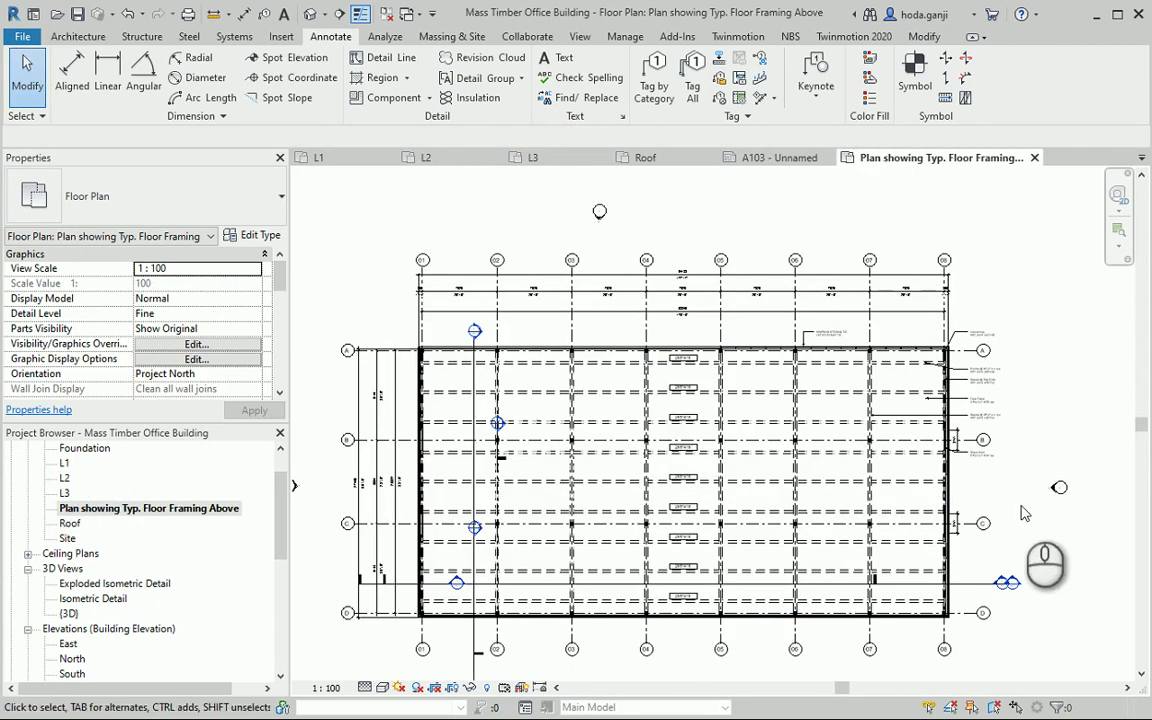
Step: Open sheet A103 - Unnamed and enter A102 as its new sheet number
scroll(70, 610, "down", 7)
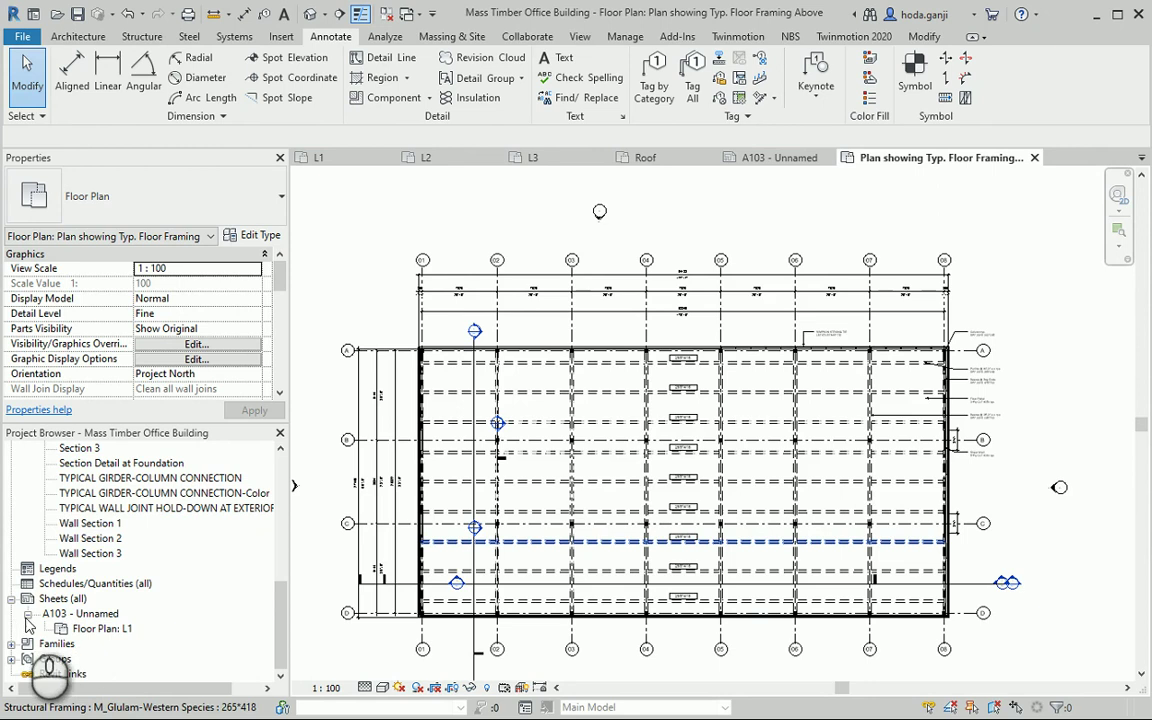
left_click(27, 613)
double_click(63, 629)
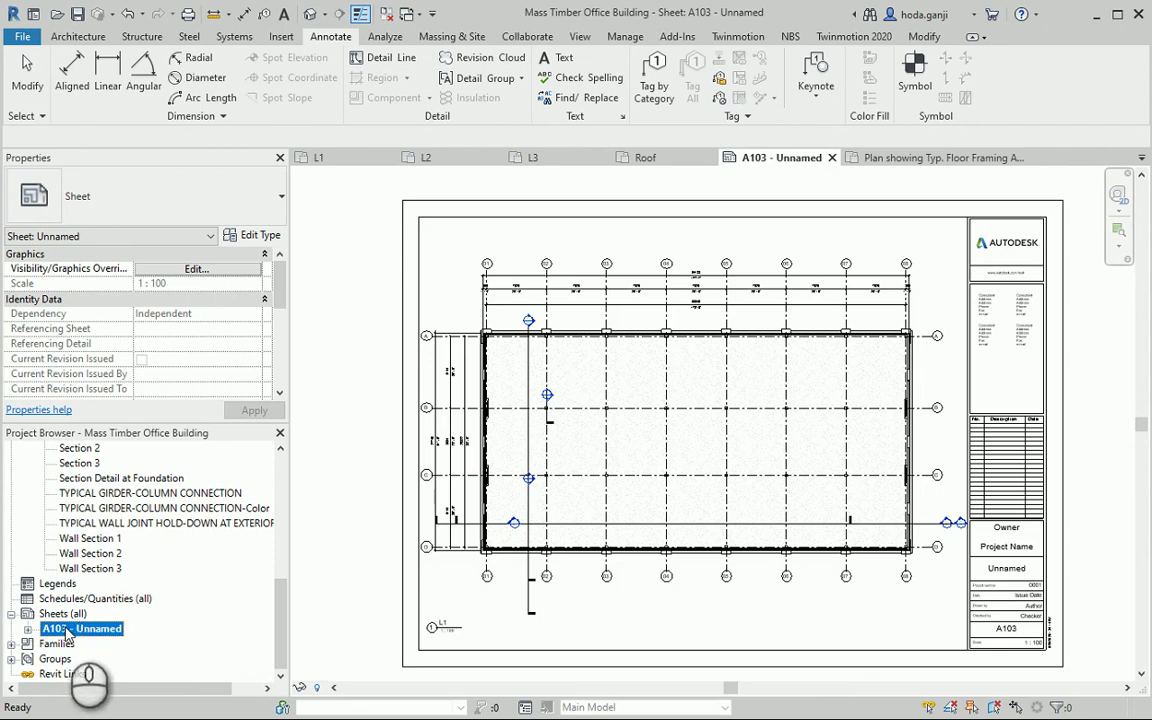
left_click(62, 630)
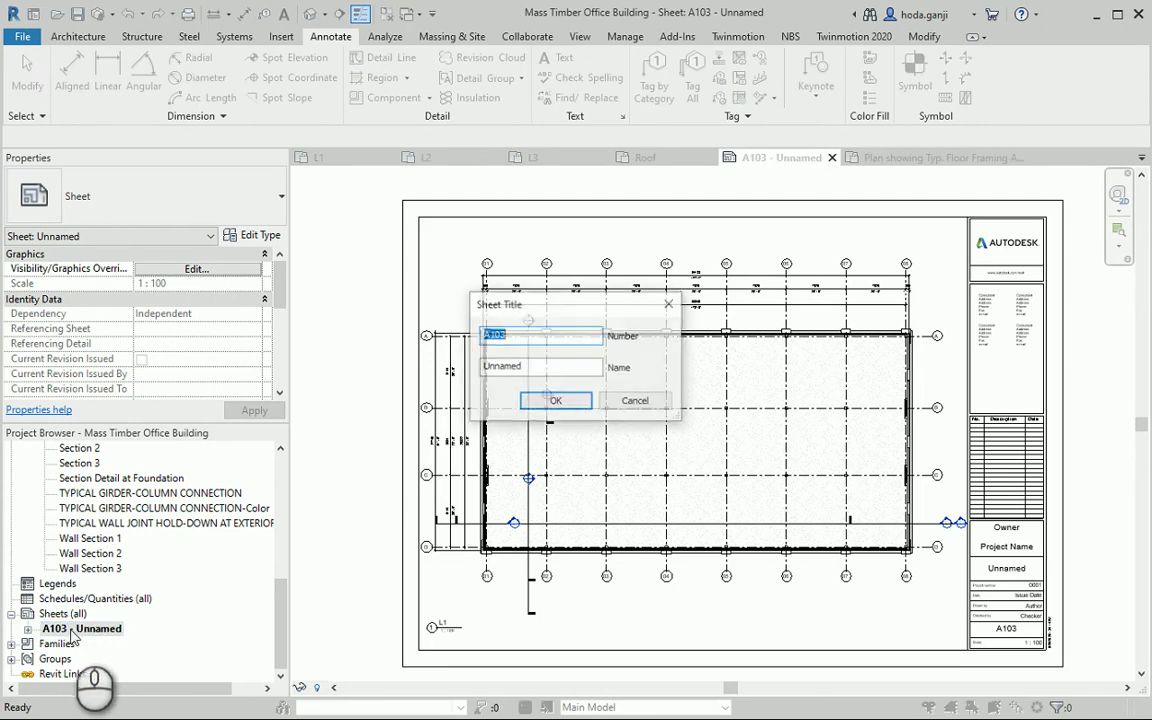
left_click(515, 334)
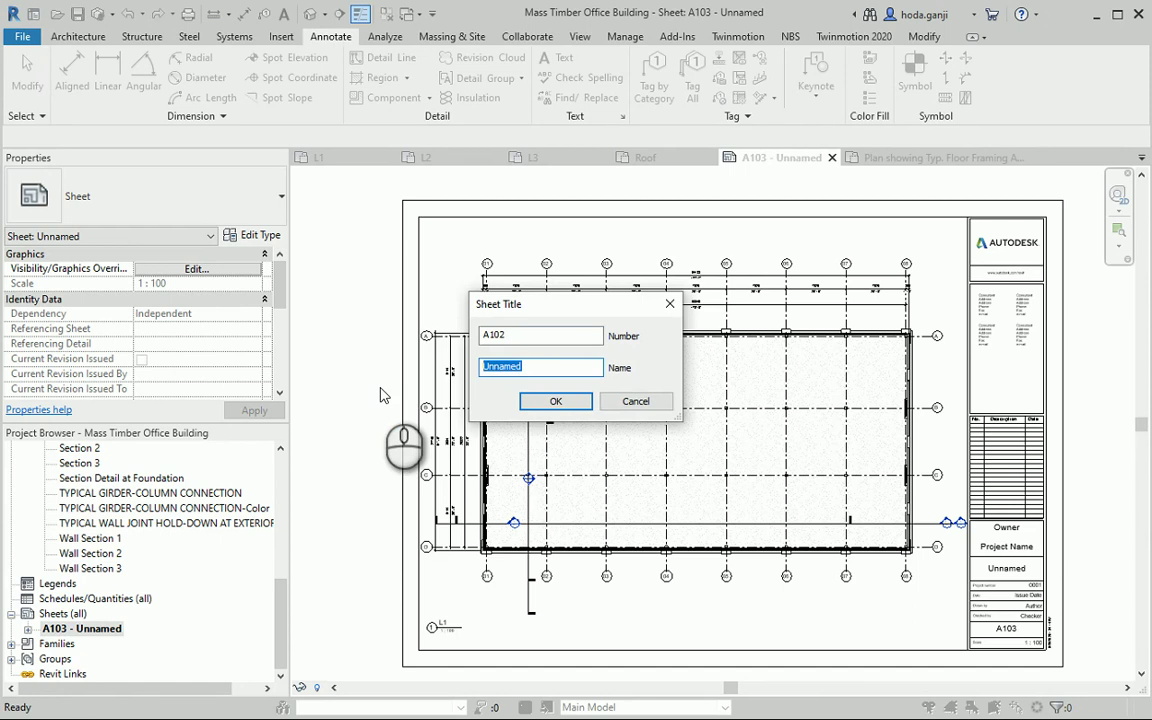
Step: Check the framing page and its title in the reference PDF, return to Revit and name the sheet "First Floor Plan"
key("alt+Tab")
scroll(650, 650, "up", 5)
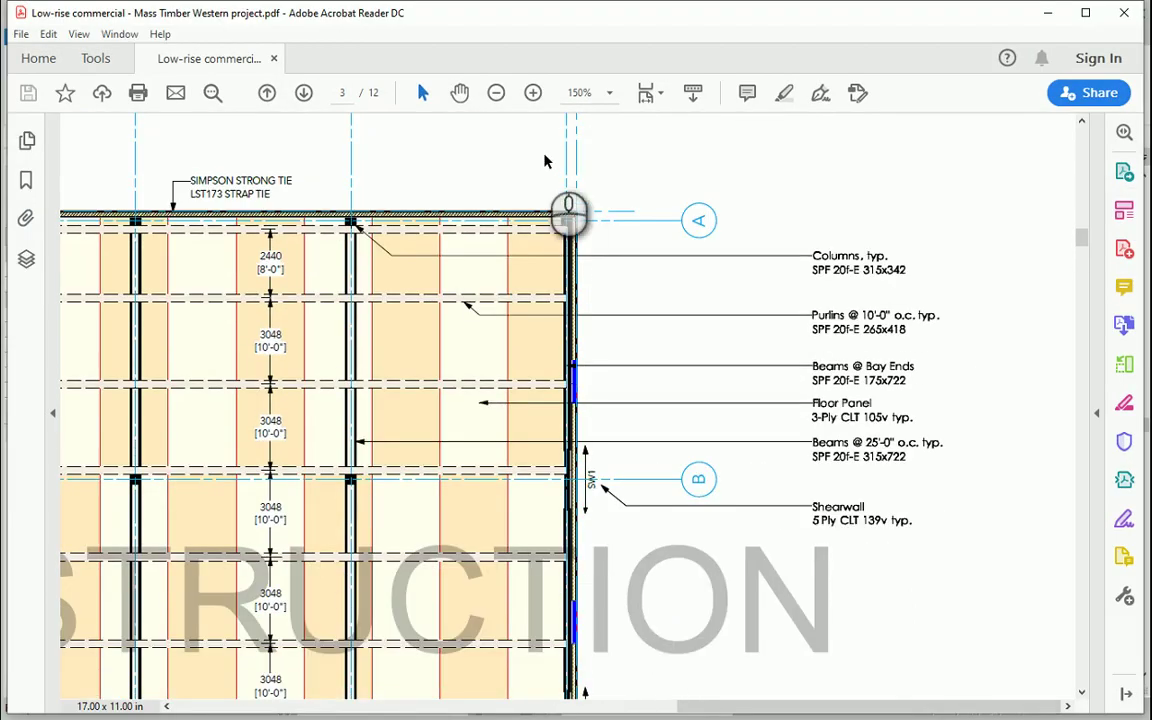
left_click(495, 92)
left_click(495, 92)
left_click(495, 92)
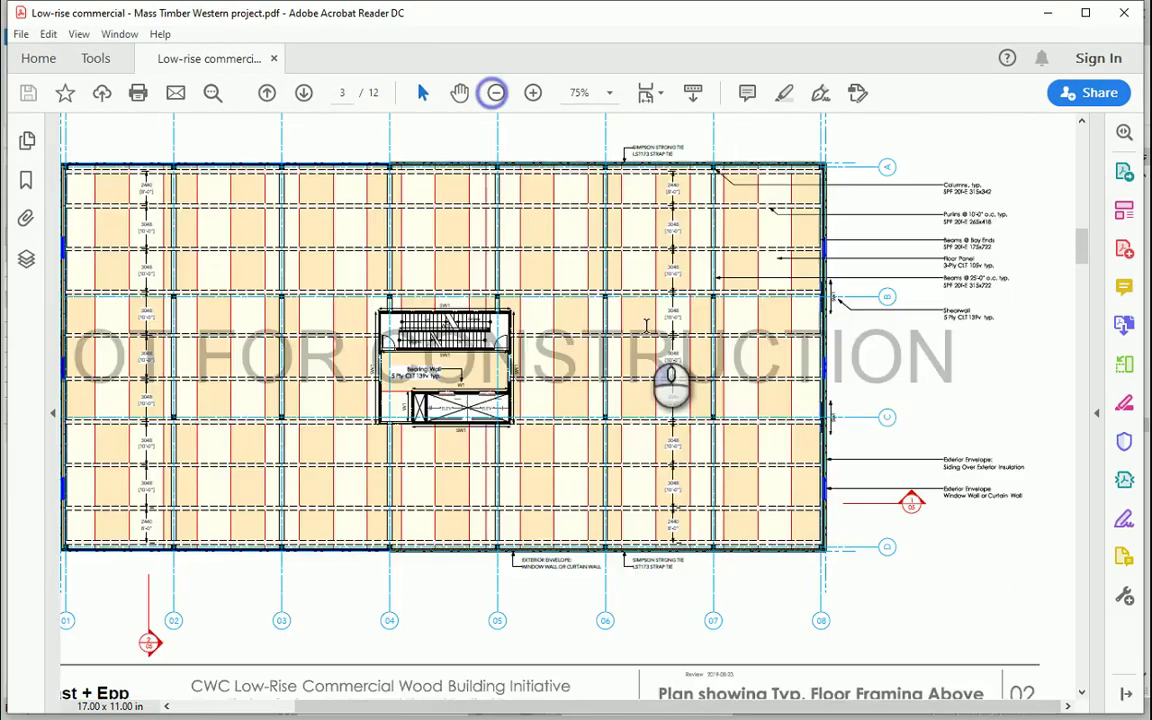
scroll(660, 380, "up", 3)
scroll(663, 395, "down", 3)
scroll(663, 395, "up", 5)
scroll(663, 395, "down", 5)
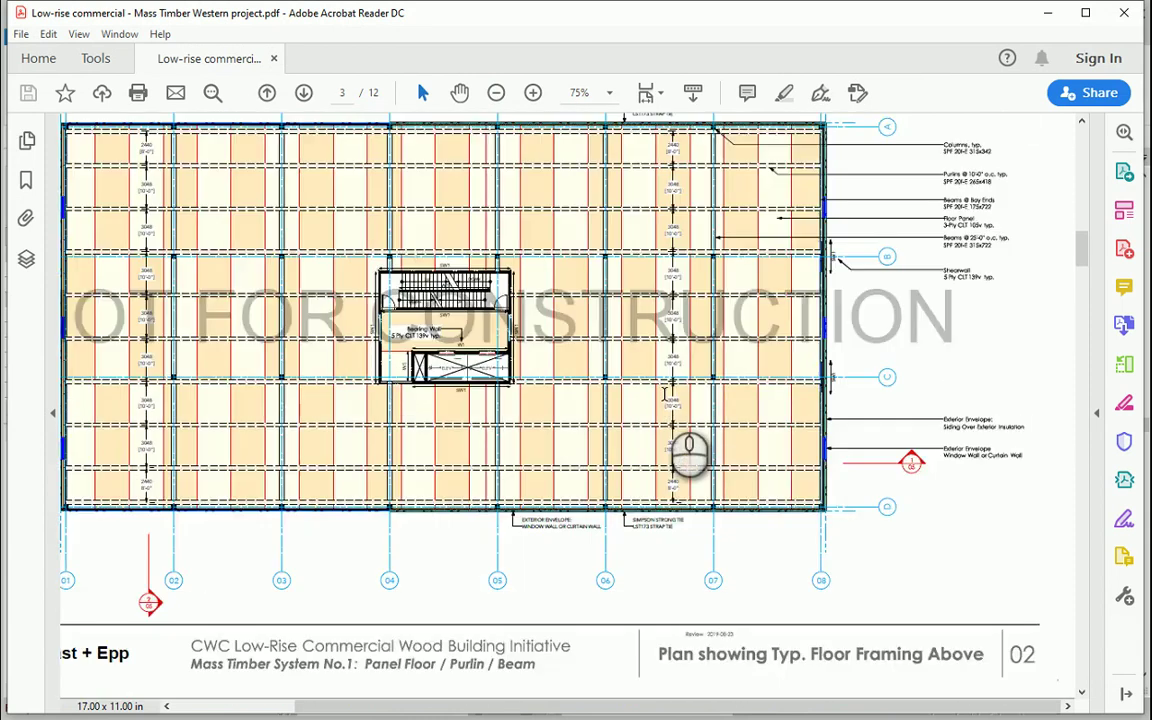
scroll(663, 395, "down", 1)
scroll(663, 395, "up", 1)
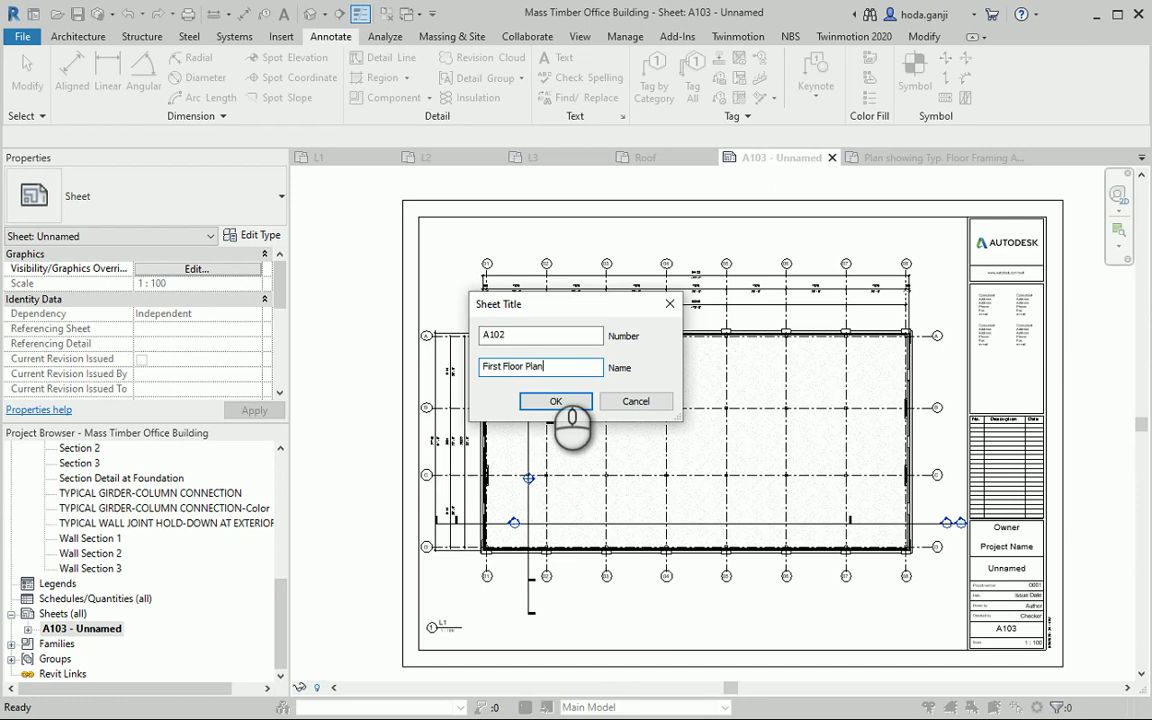
left_click(555, 401)
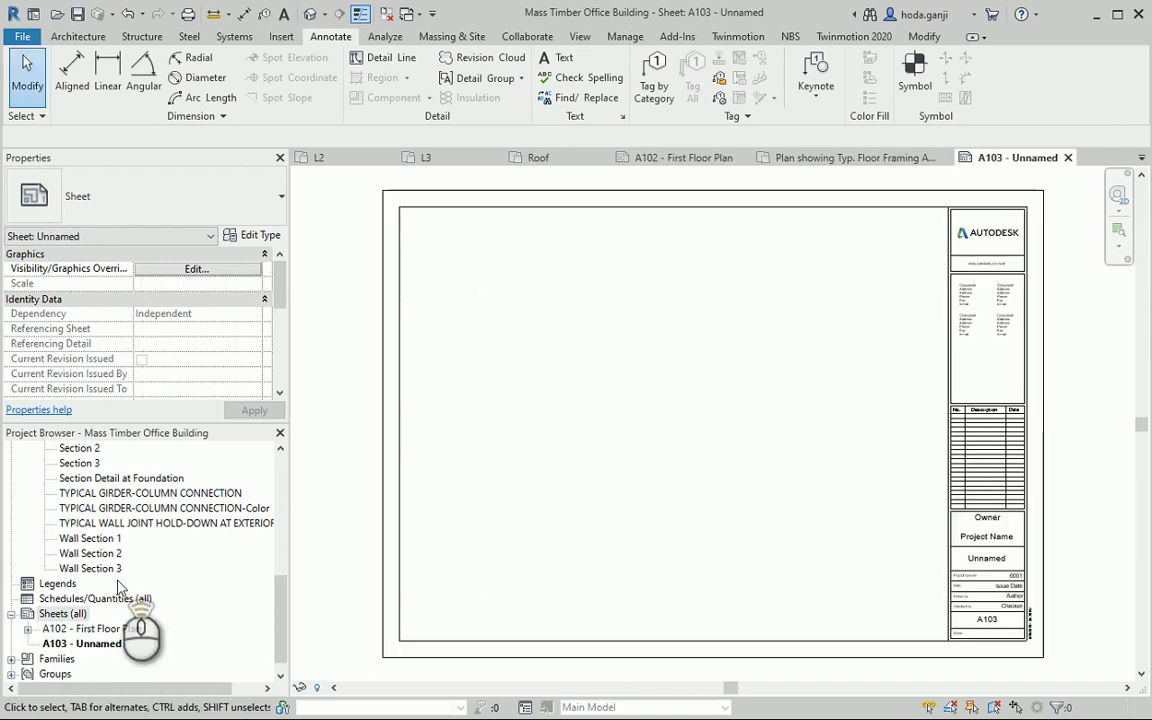
Step: Place the L2 floor plan on the blank A103 sheet and nudge the viewport down and slightly right
scroll(118, 588, "up", 10)
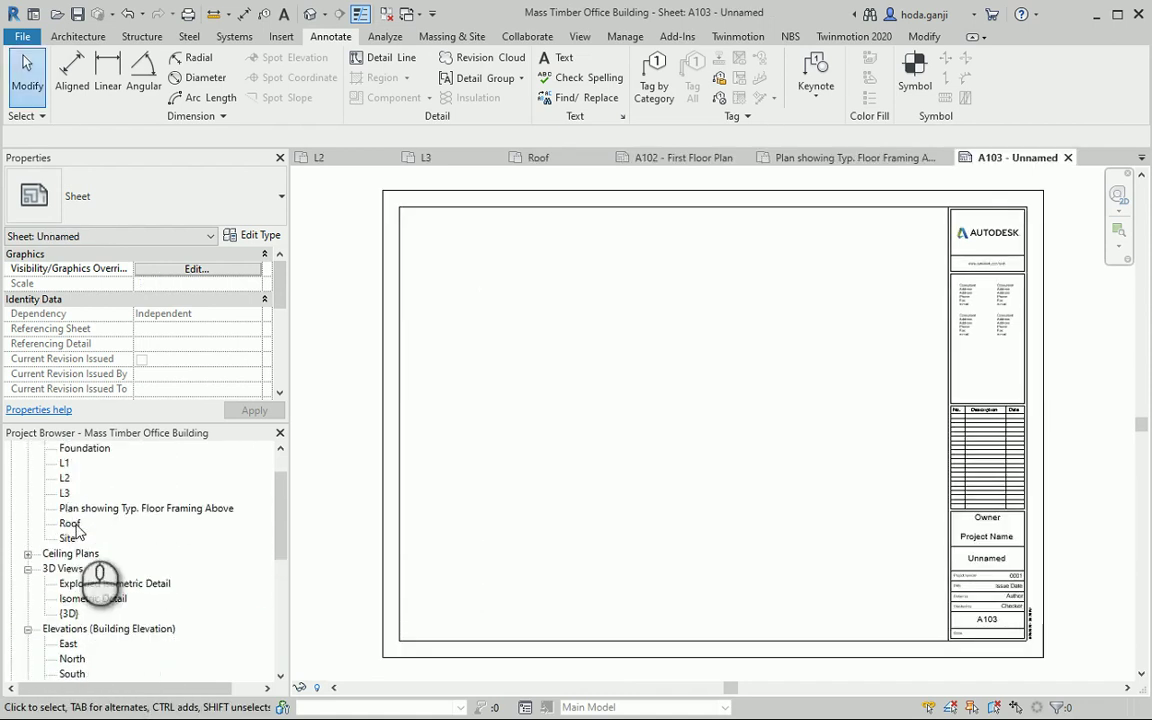
left_click(65, 478)
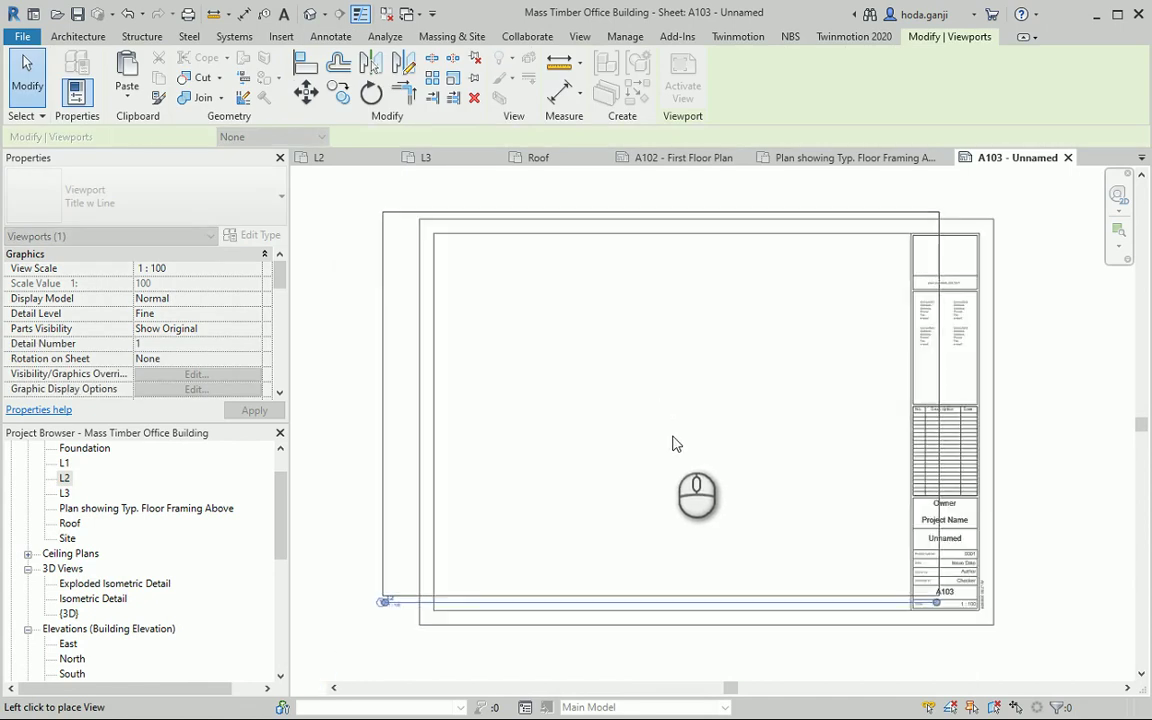
left_click(681, 442)
key("Down")
key("Down")
key("Down")
key("Down")
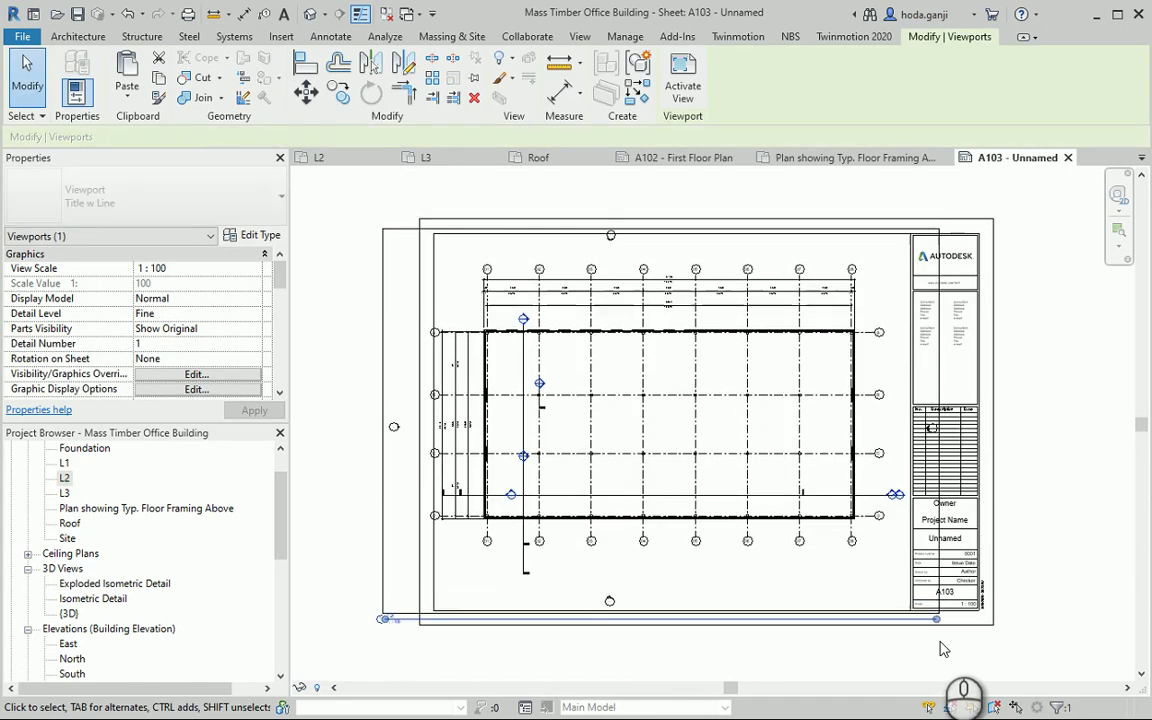
key("Right")
key("Right")
key("Down")
key("Left")
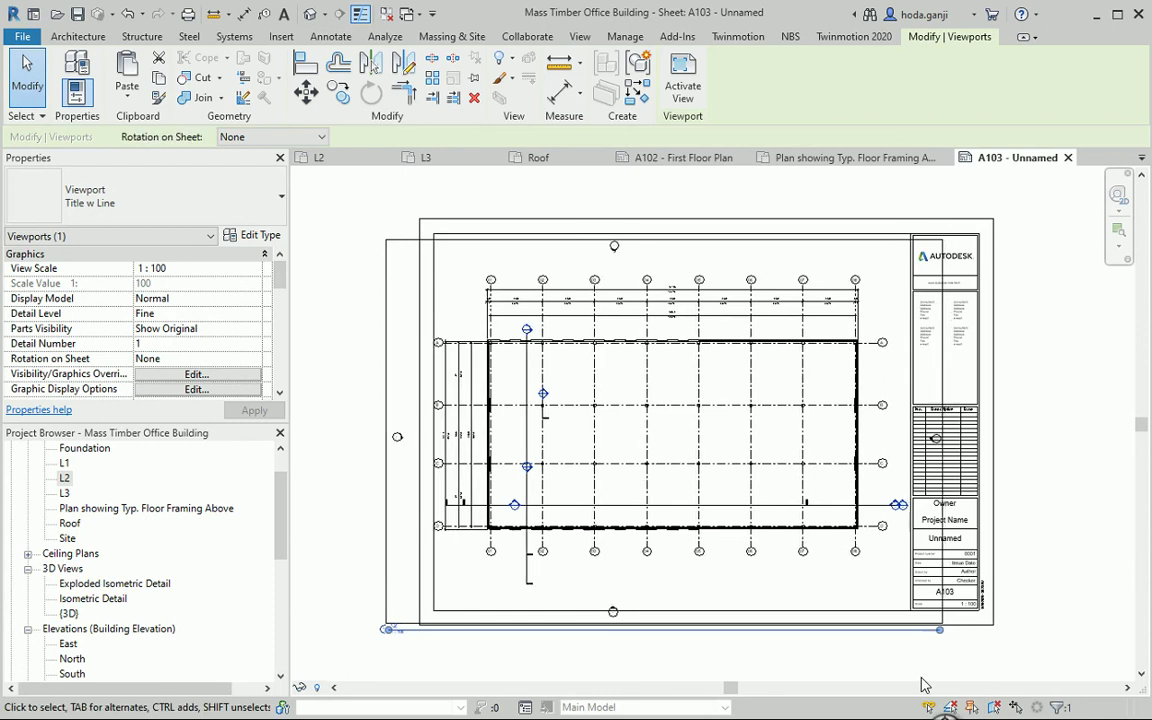
Step: Move the L2 view title inside the sheet border below the plan's lower-left corner and shorten its title line
scroll(455, 588, "up", 2)
left_click_drag(455, 588, 550, 538)
scroll(540, 600, "down", 3)
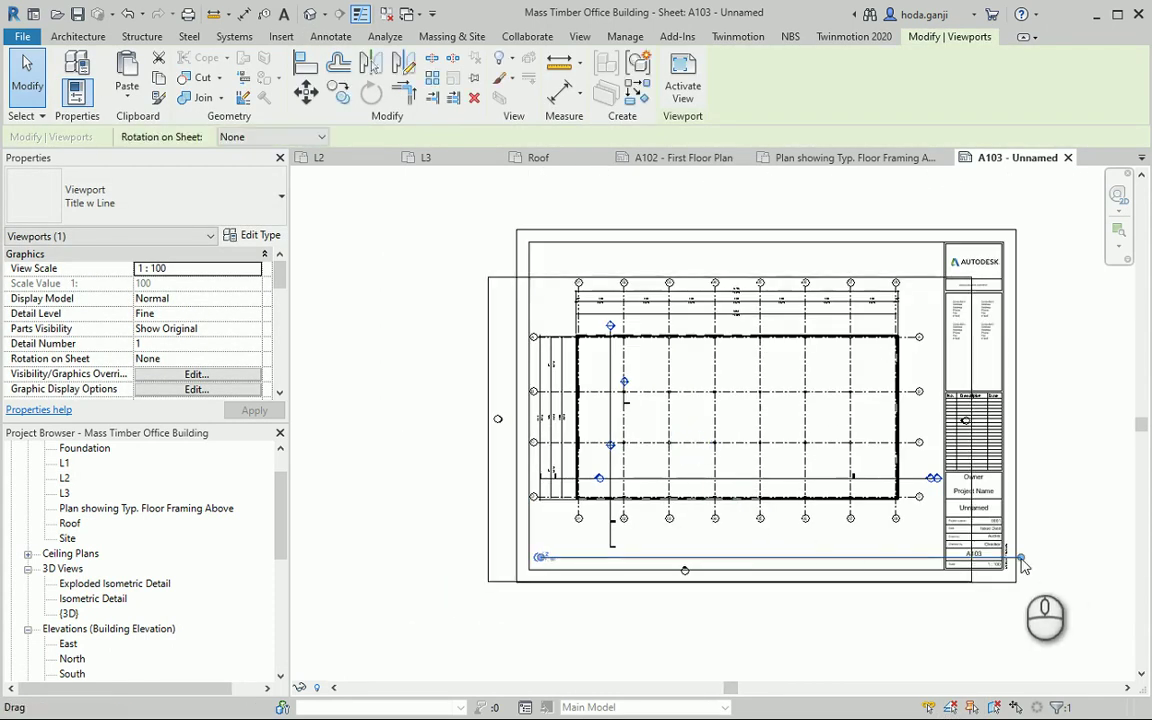
left_click_drag(1022, 566, 561, 567)
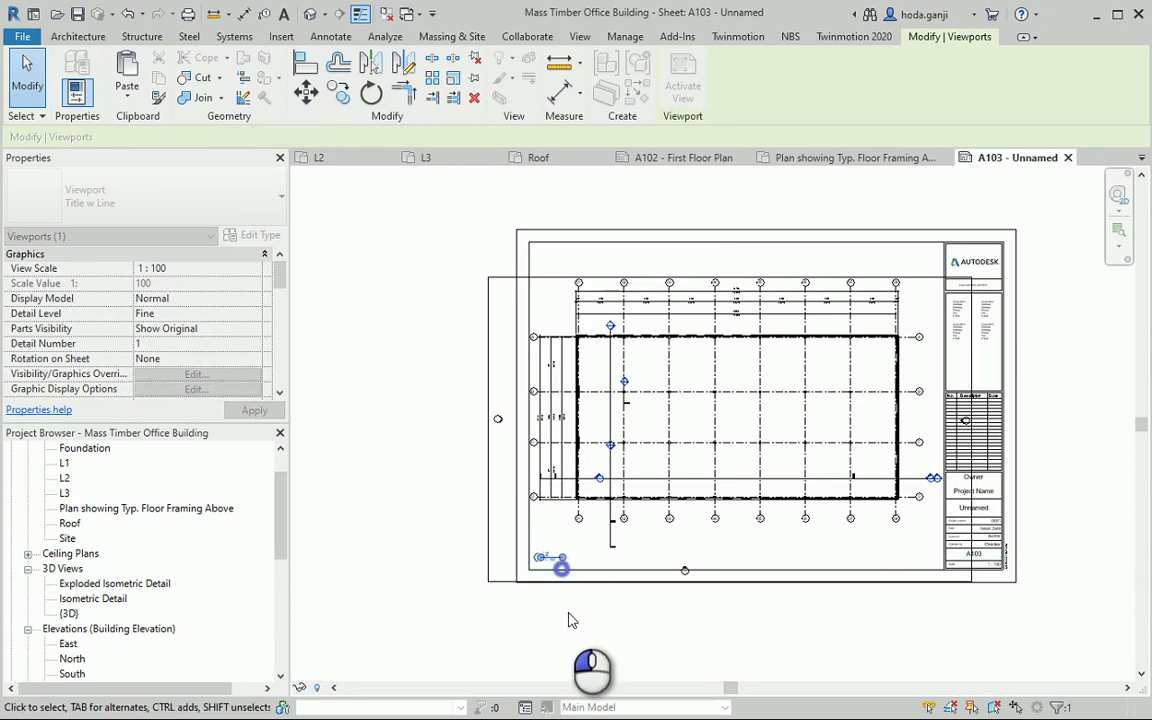
left_click(568, 621)
Step: Activate the L2 view on sheet A103, hide the elevation markers by category, and deactivate the view
scroll(568, 621, "up", 2)
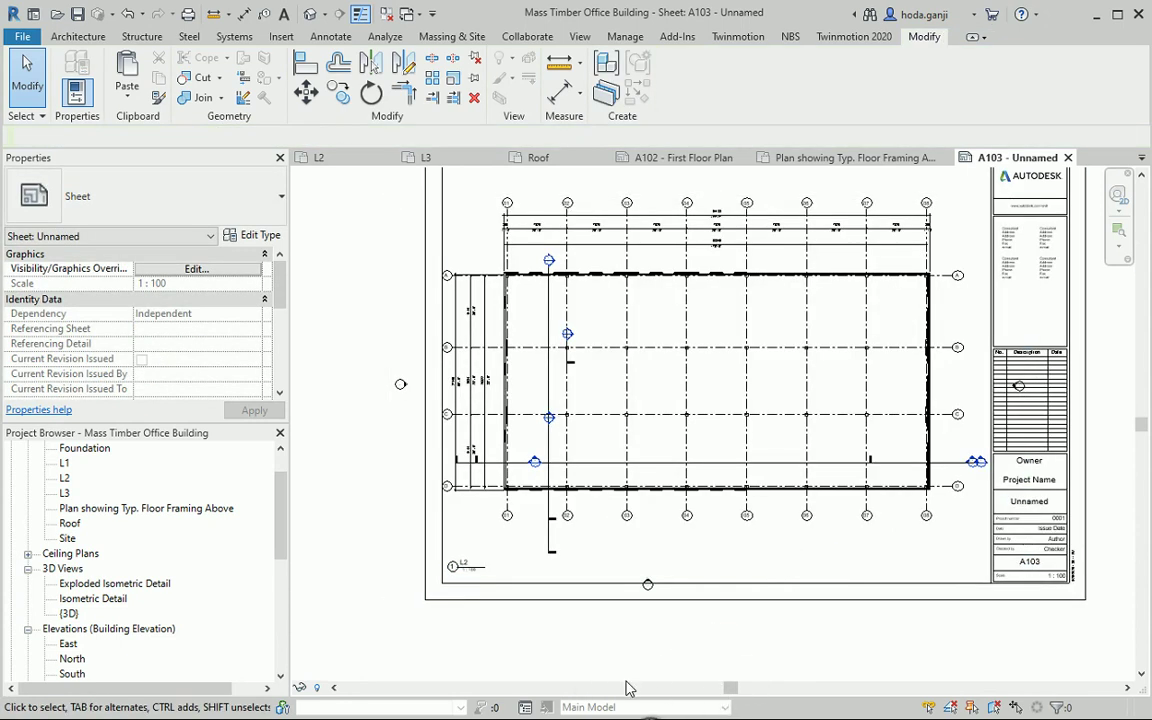
scroll(715, 627, "down", 3)
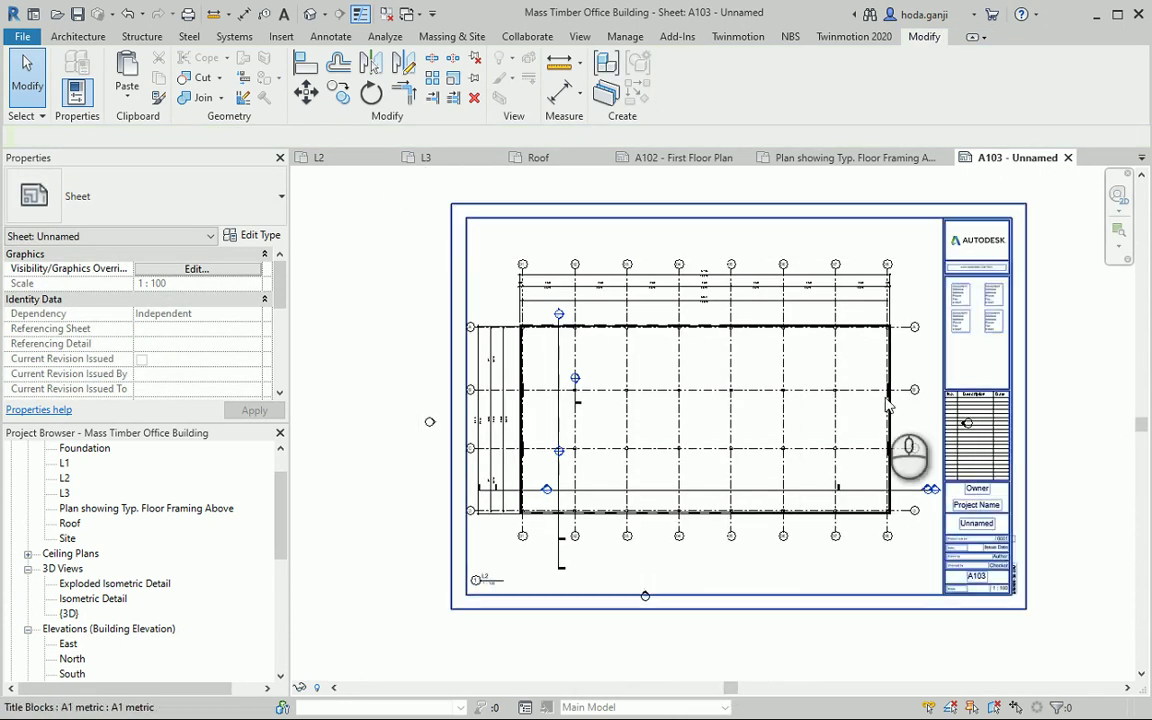
double_click(586, 506)
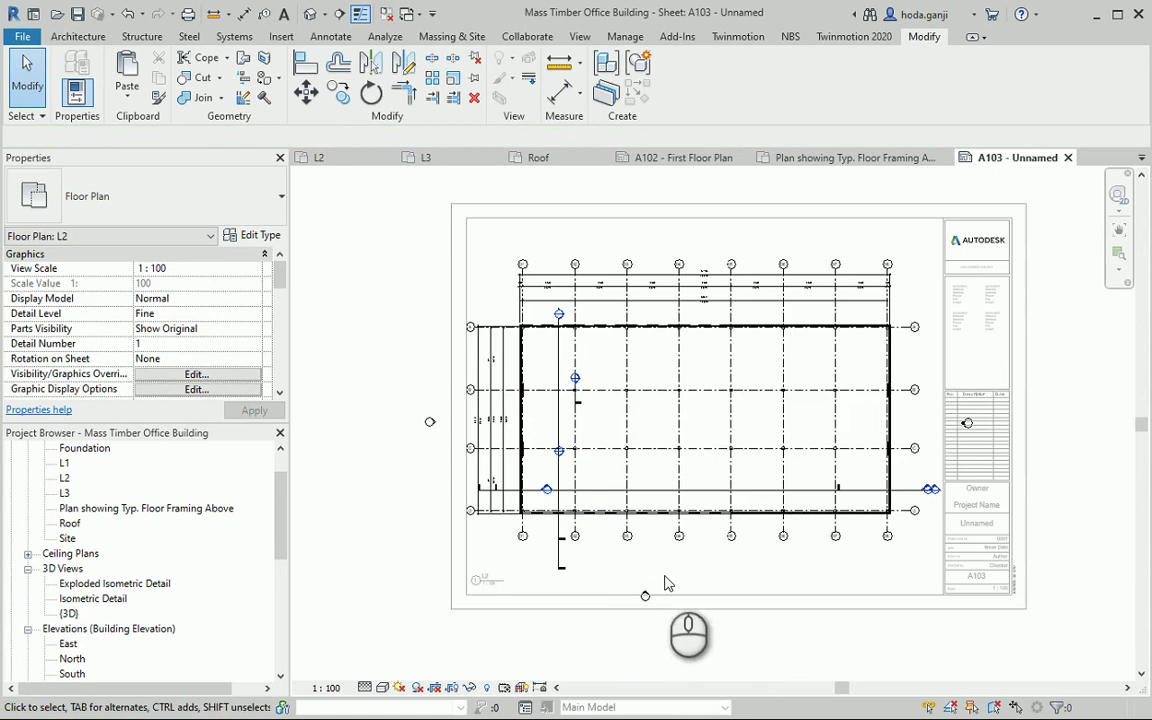
left_click_drag(662, 578, 636, 607)
right_click(642, 598)
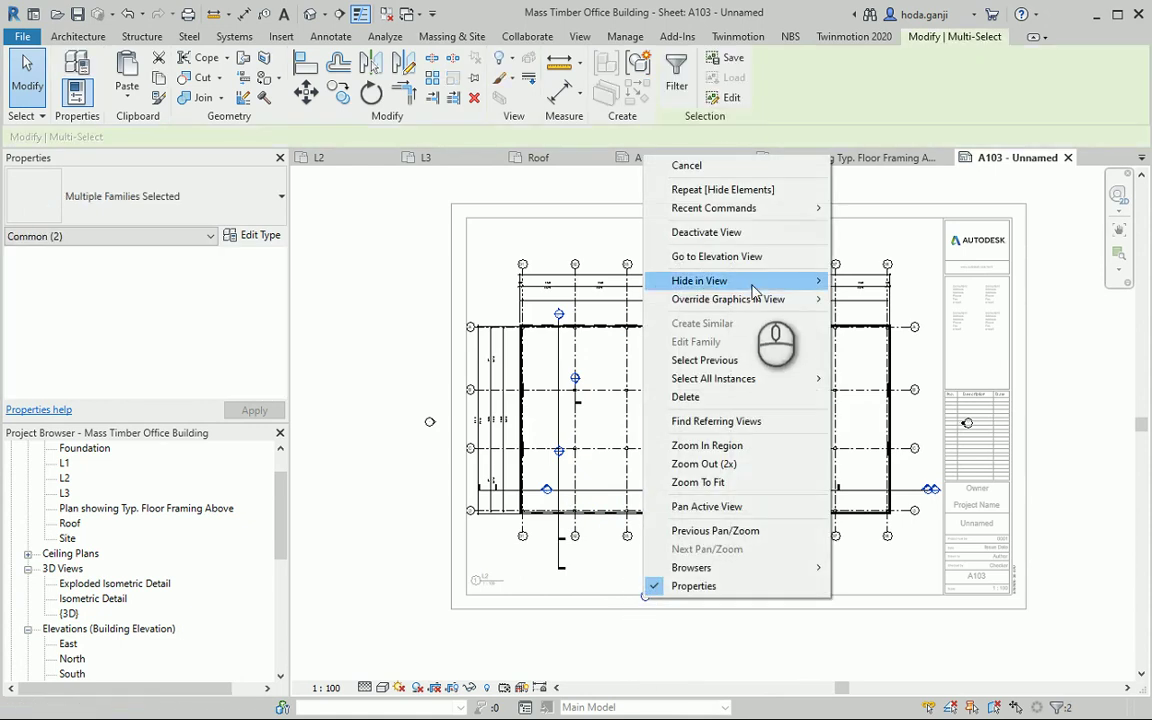
mouse_move(760, 281)
left_click(874, 299)
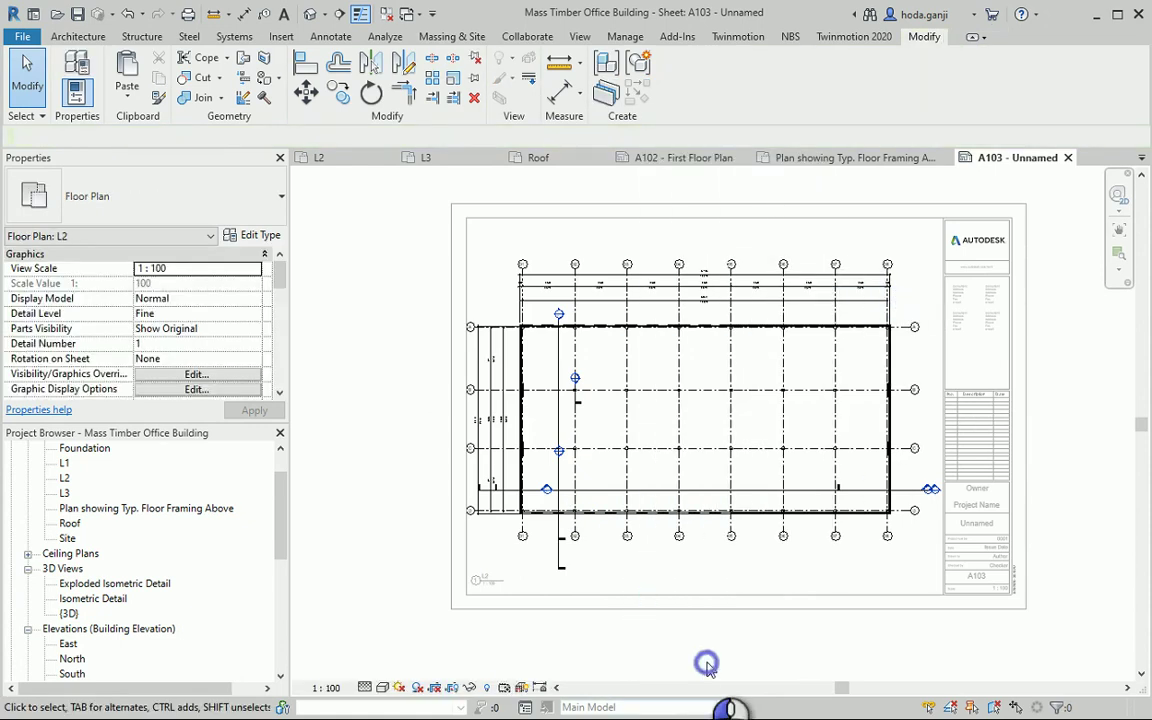
double_click(757, 643)
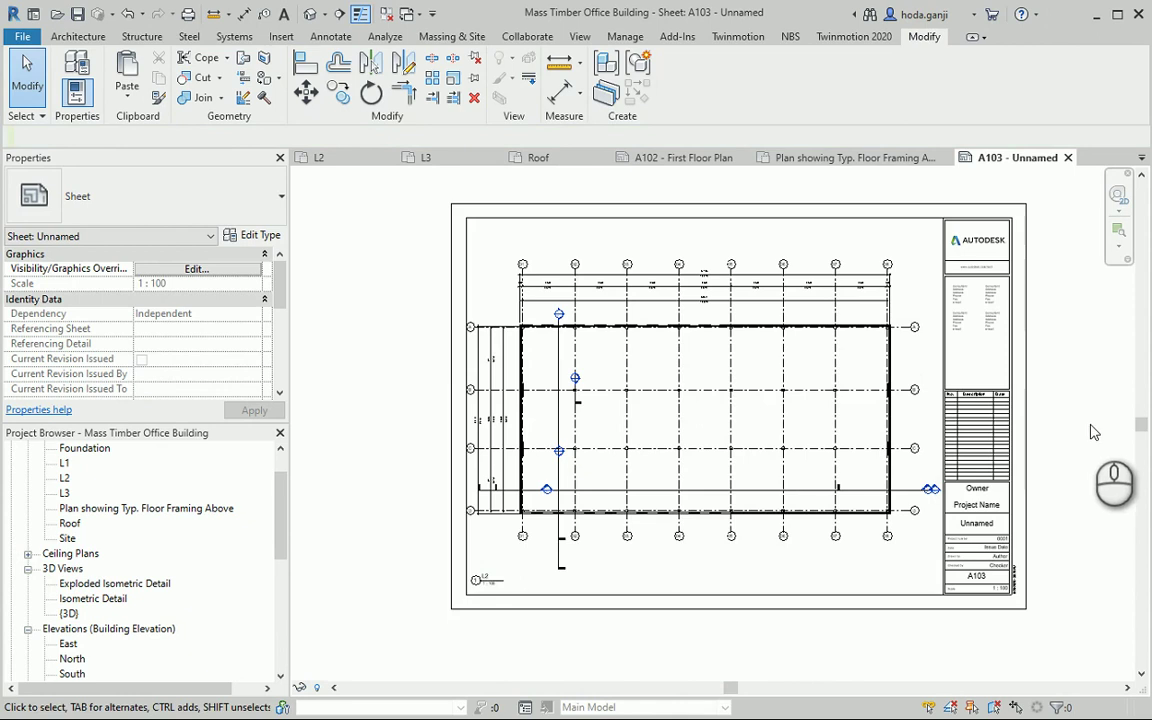
scroll(97, 553, "down", 7)
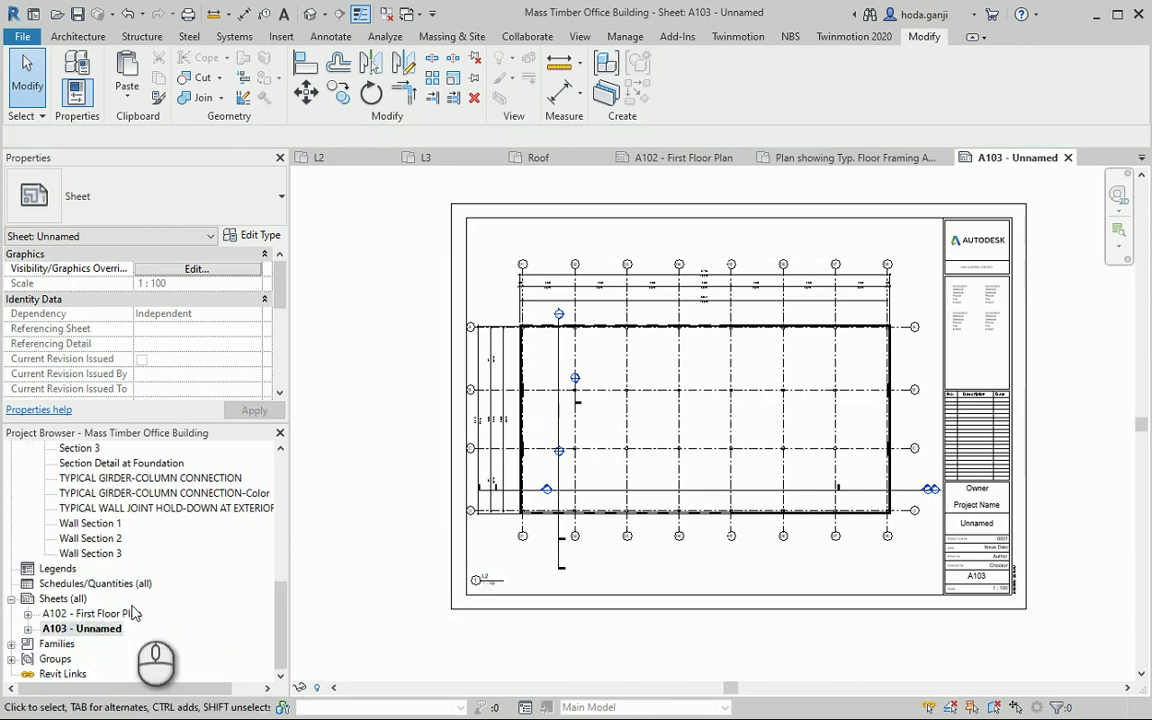
Step: Rename sheet A103 as "Second Floor Plan"
left_click(108, 630)
right_click(108, 630)
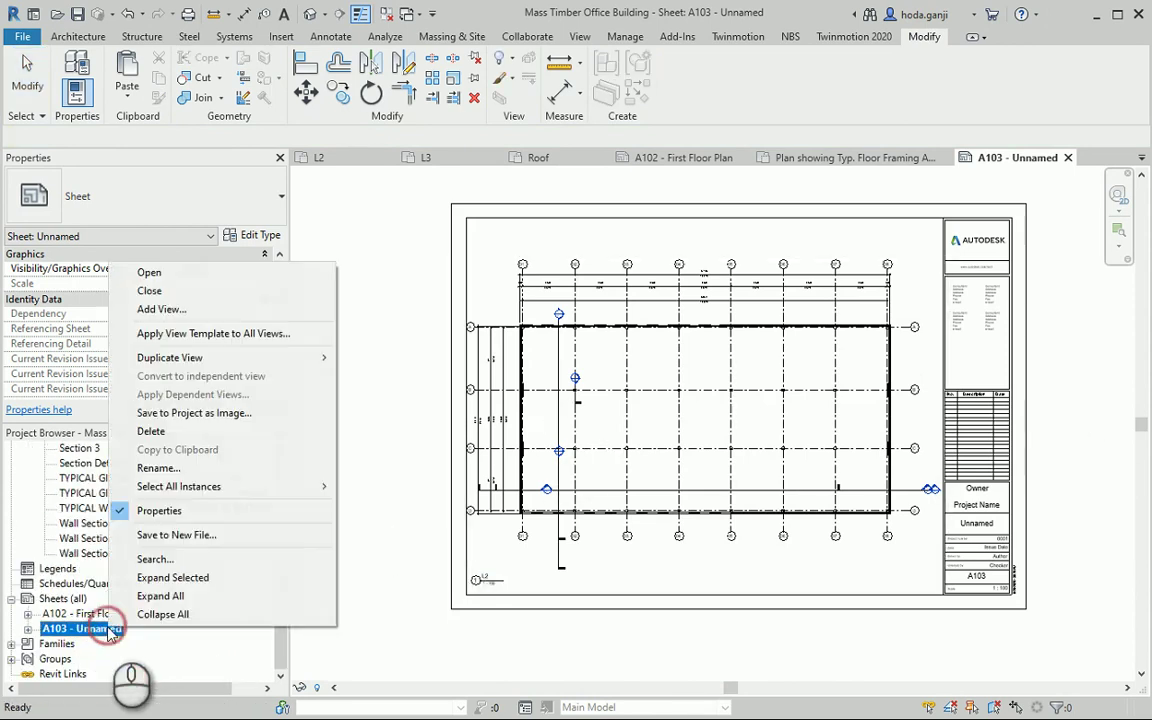
left_click(163, 466)
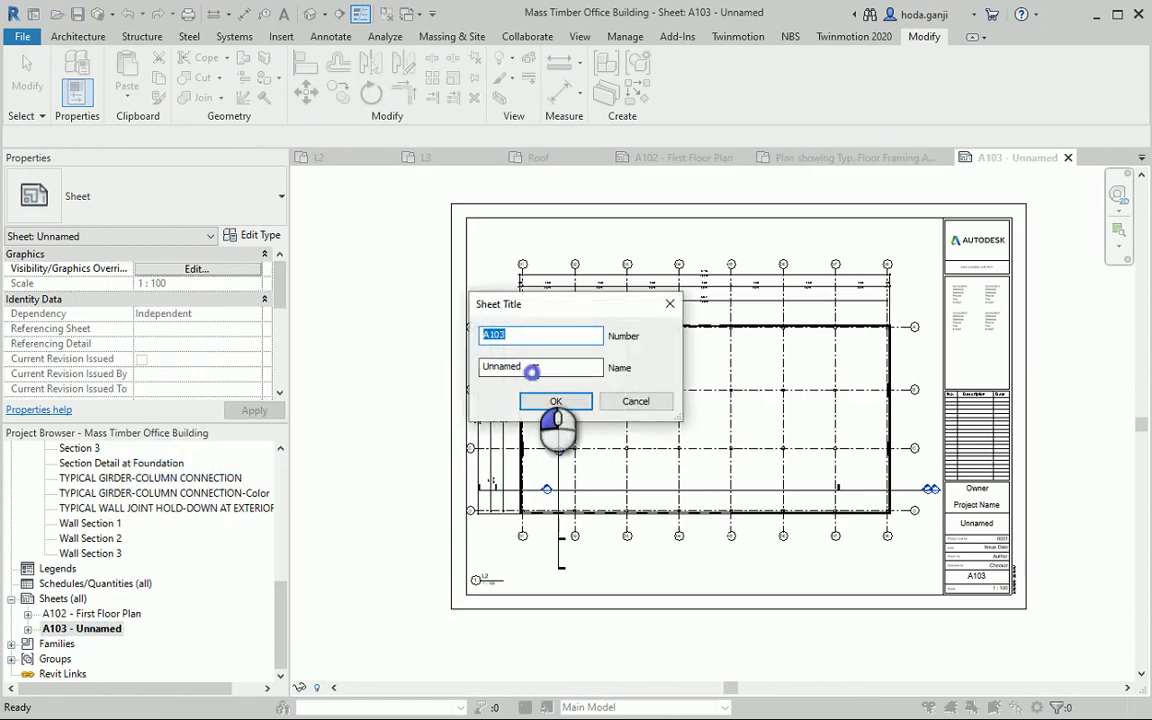
double_click(527, 368)
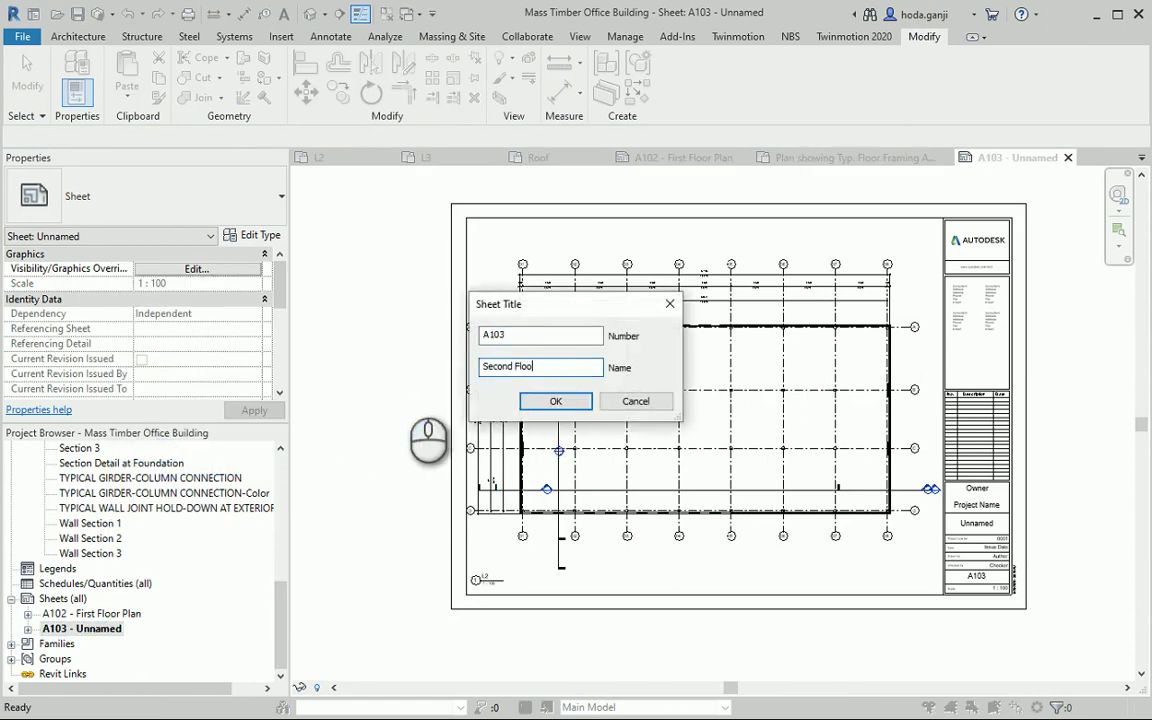
type("Second Floor Plan")
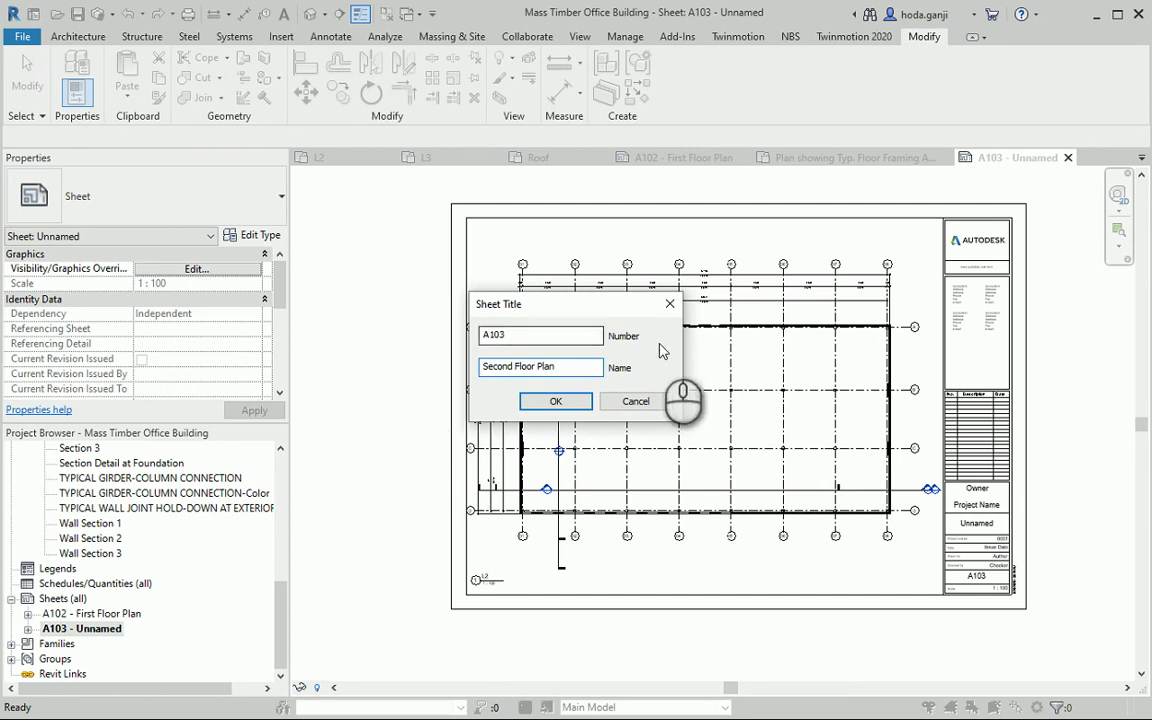
left_click(578, 401)
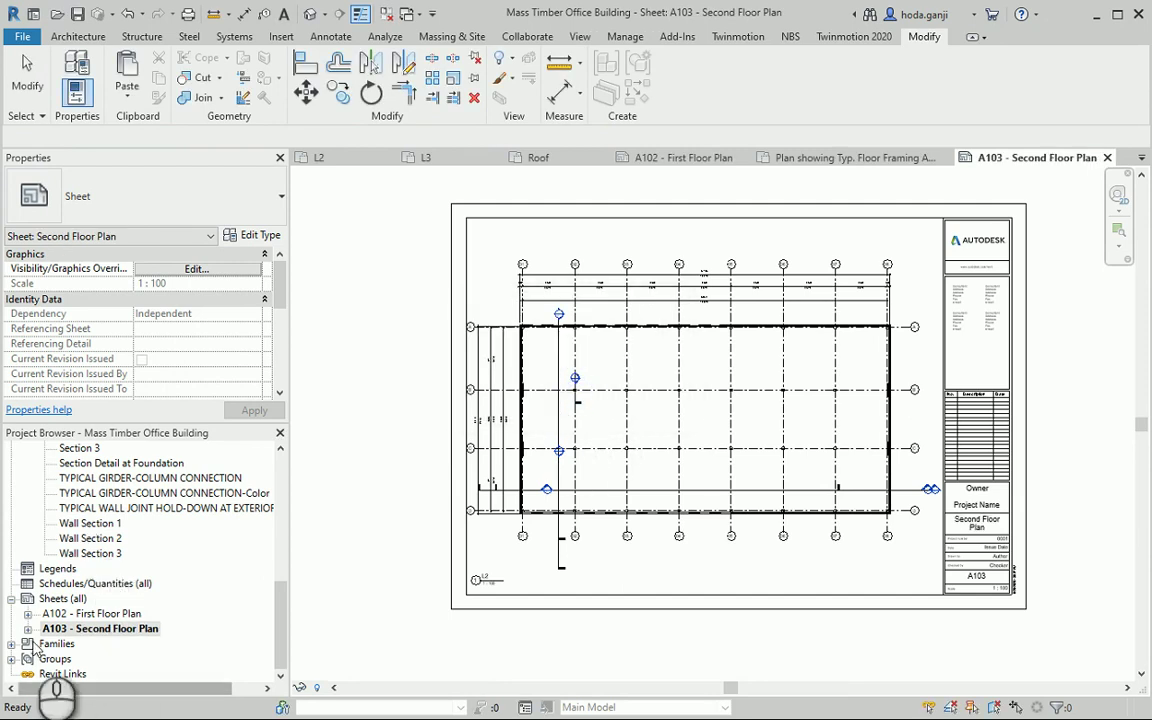
Step: Create a new sheet with the A1 metric title block and name it "Third Floor Plan"
right_click(90, 598)
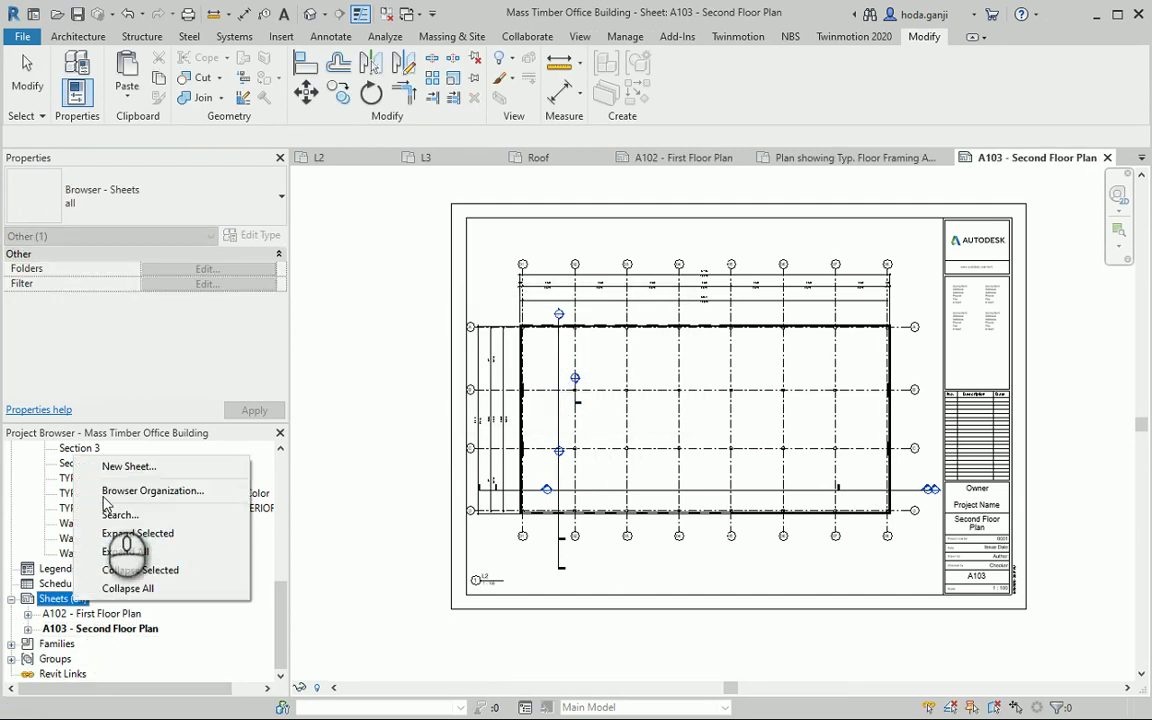
left_click(128, 468)
left_click(543, 208)
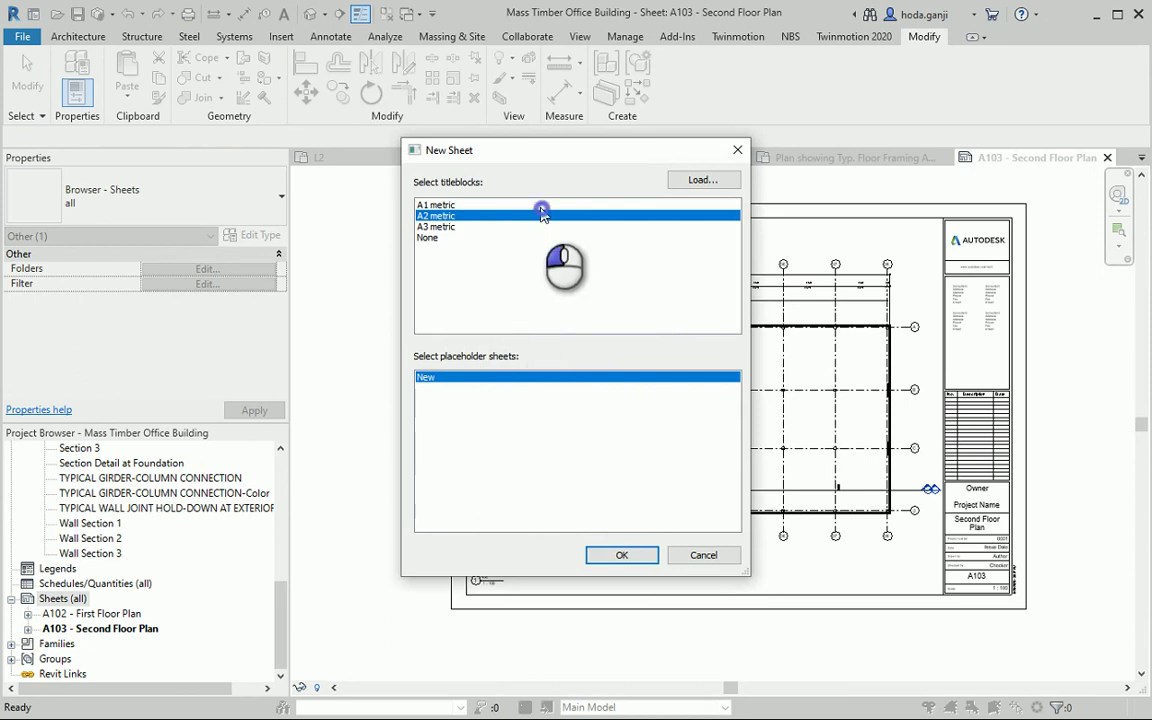
left_click(606, 553)
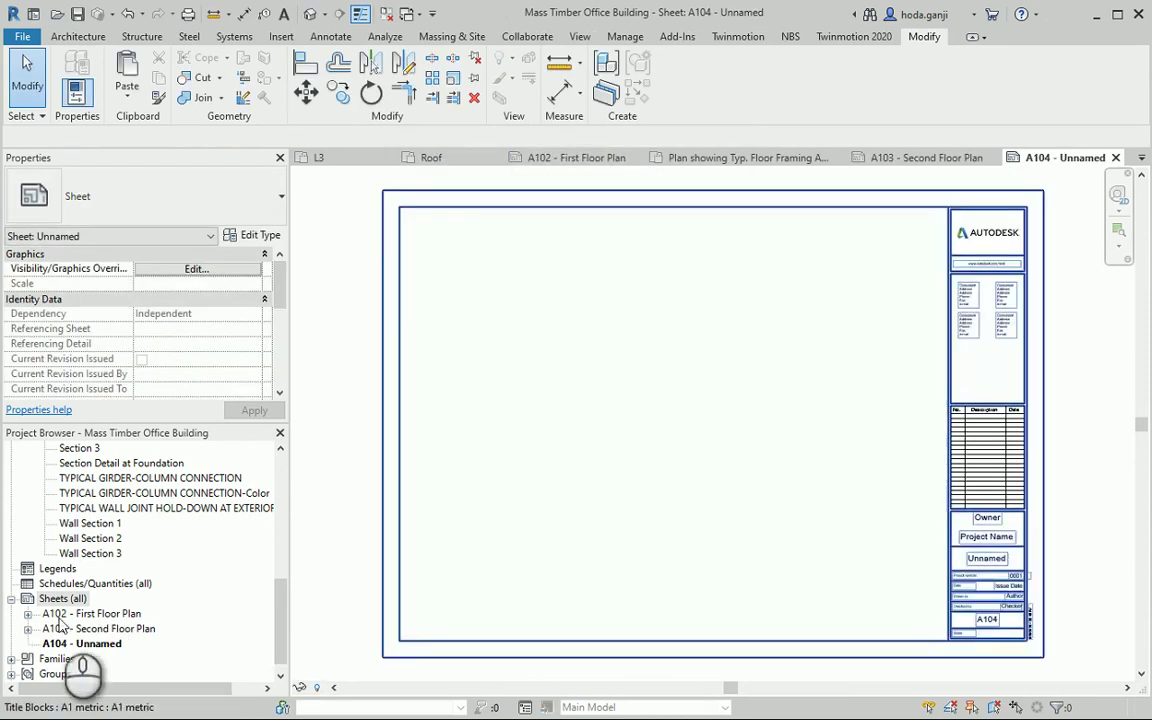
right_click(94, 646)
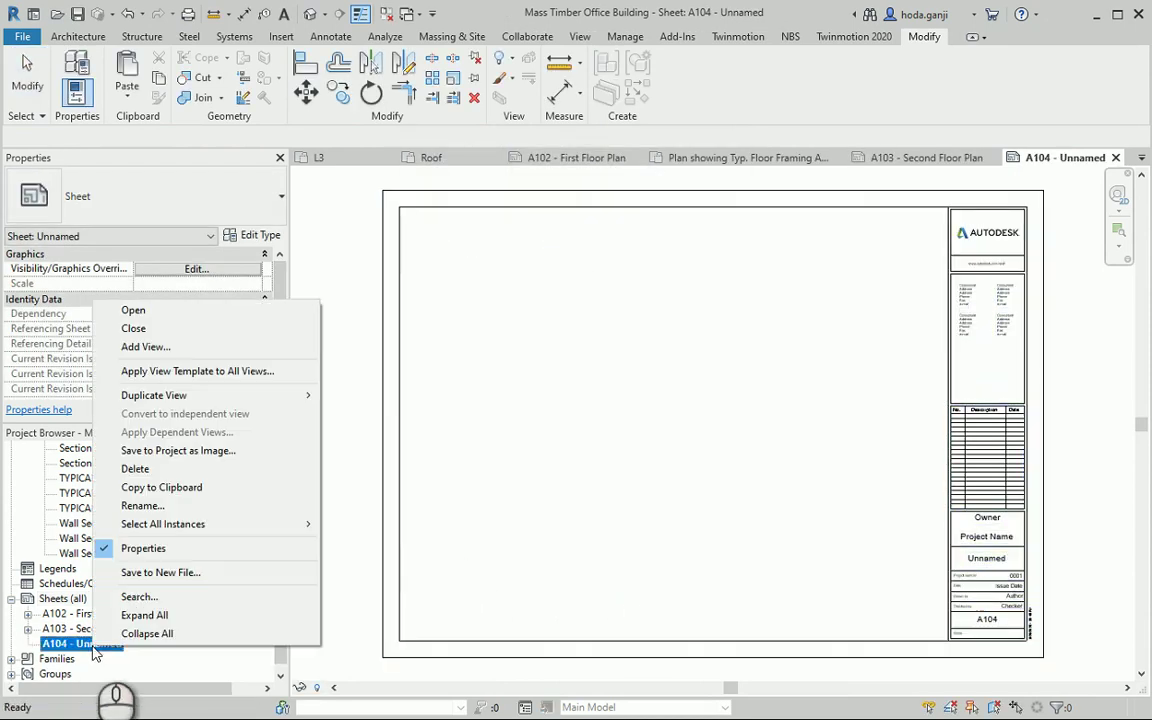
left_click(150, 506)
double_click(551, 366)
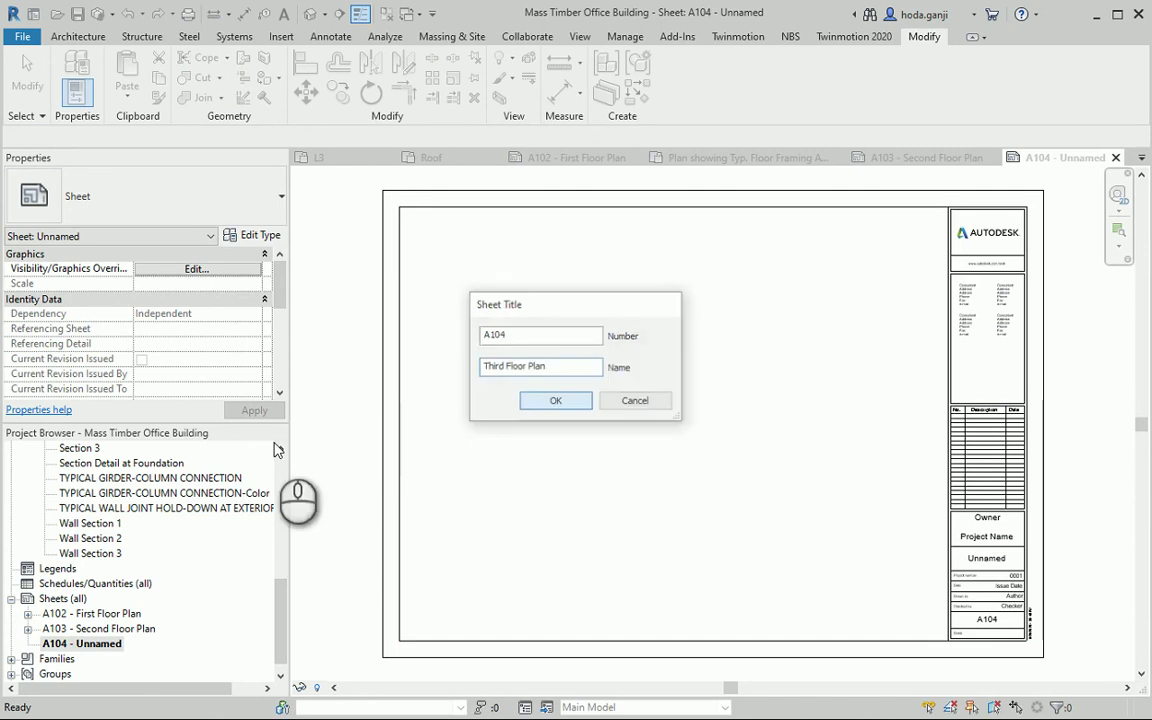
key("Return")
Step: Add another sheet with the A1 metric title block following sheet A104
scroll(122, 513, "down", 1)
right_click(62, 583)
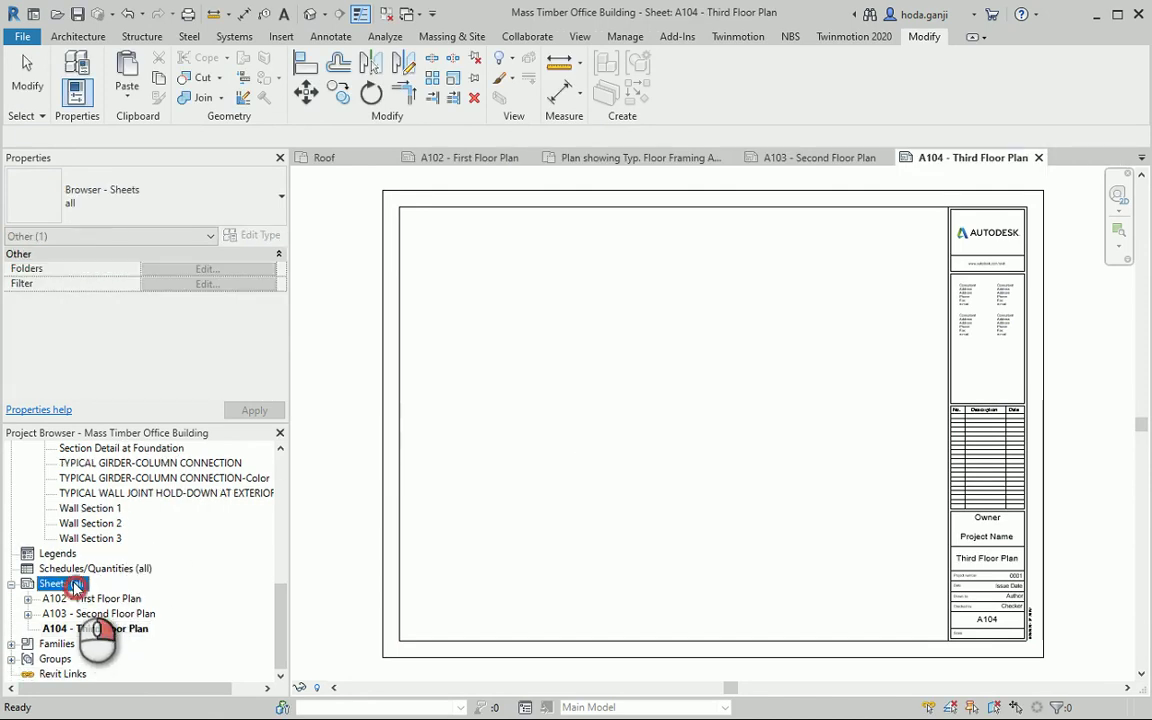
left_click(128, 447)
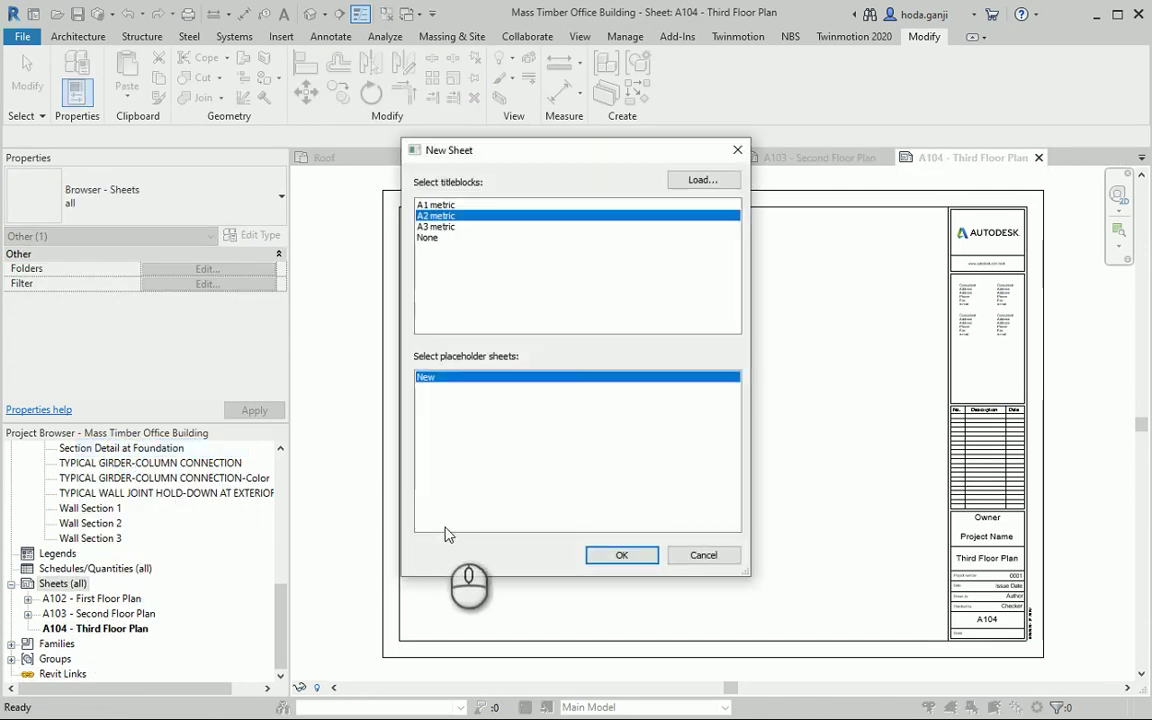
left_click(440, 205)
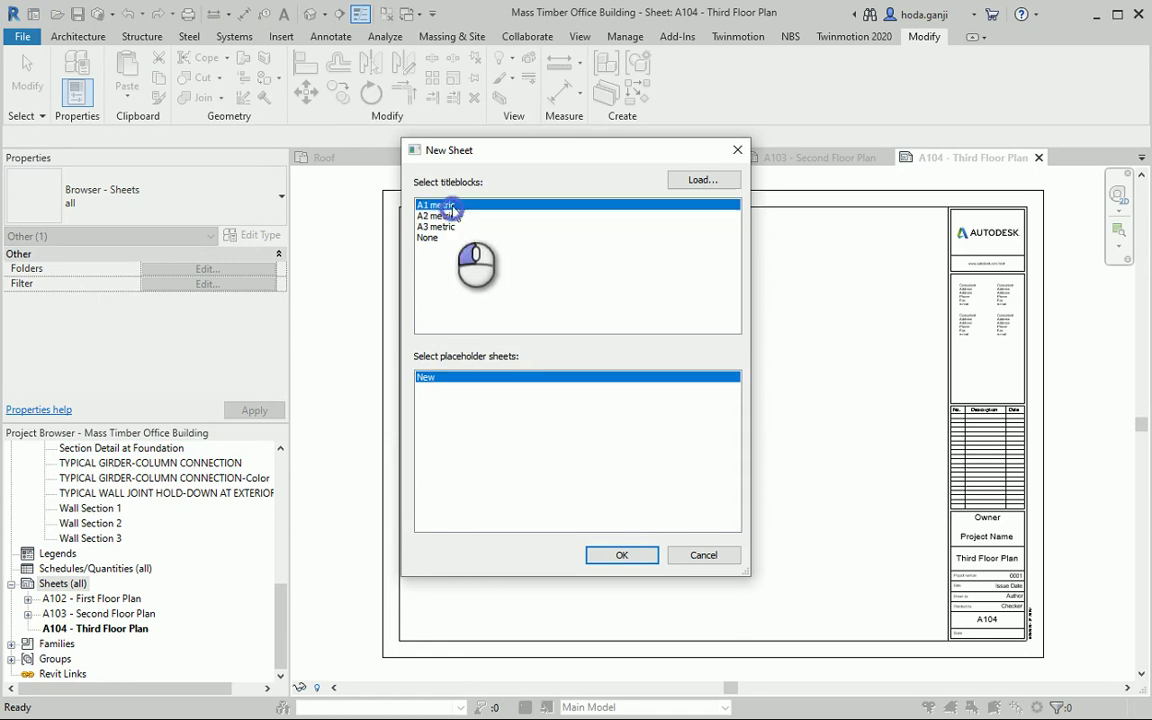
left_click(620, 555)
Step: Copy the framing floor plan's view name and use it to name sheet A105 "Plan showing Typ. Floor Framing Above"
scroll(110, 520, "up", 7)
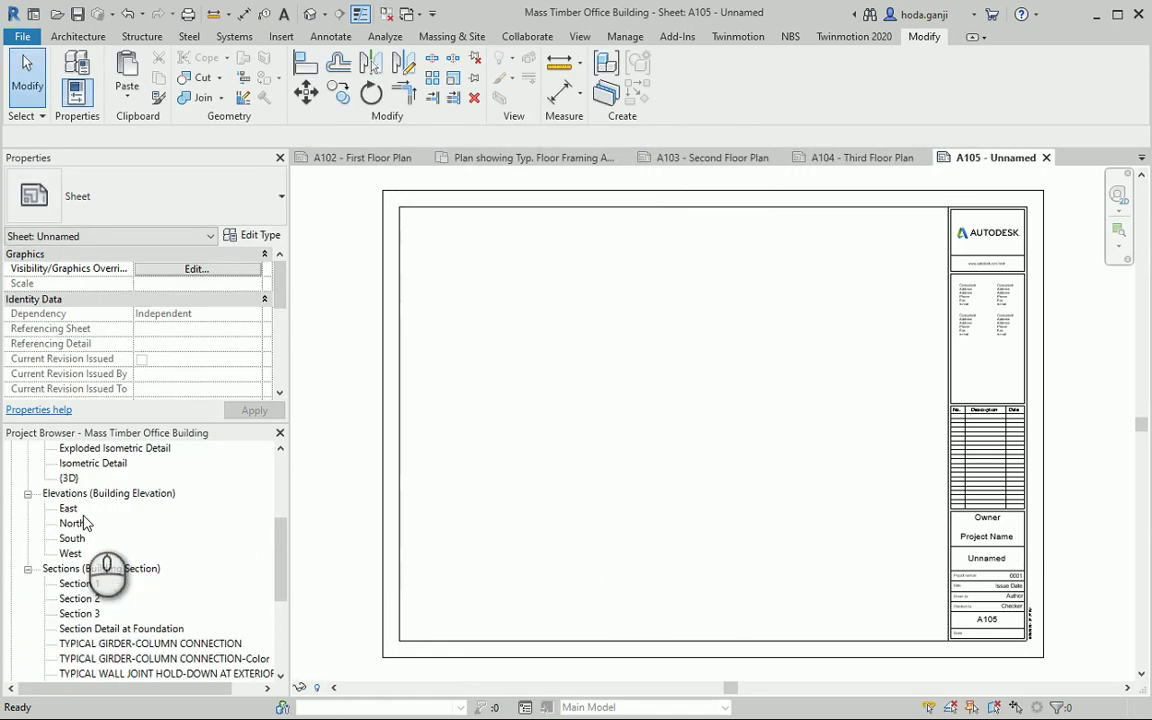
scroll(85, 528, "up", 1)
left_click(90, 553)
right_click(93, 557)
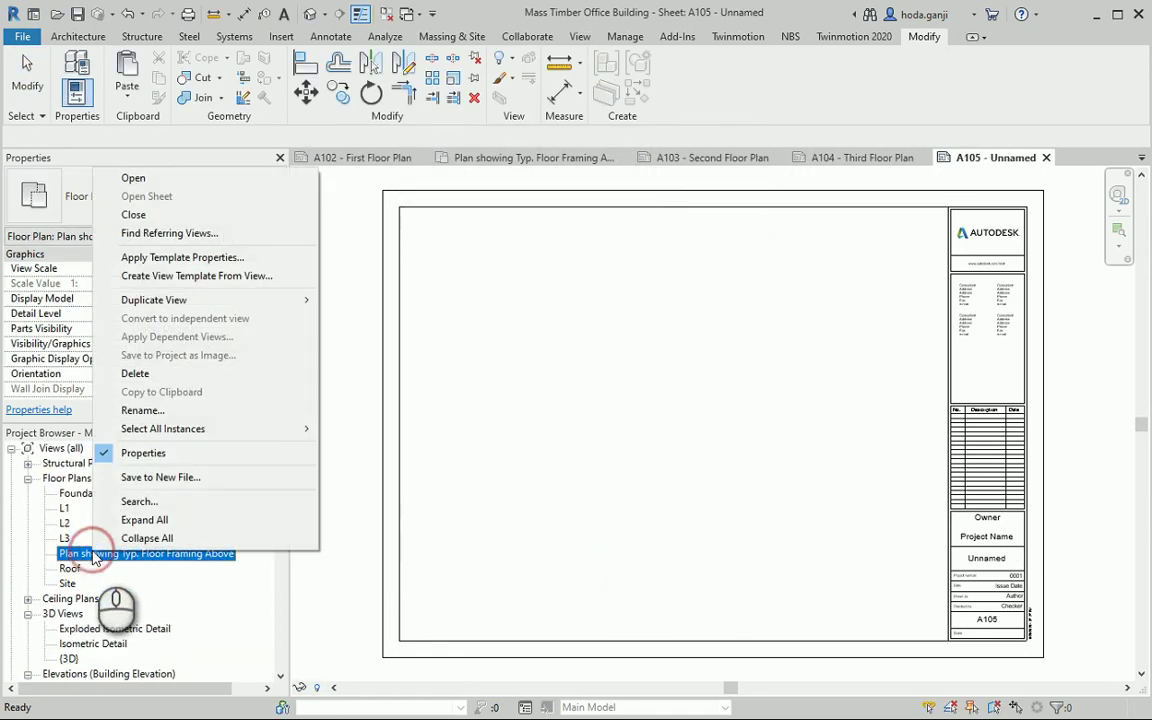
left_click(142, 410)
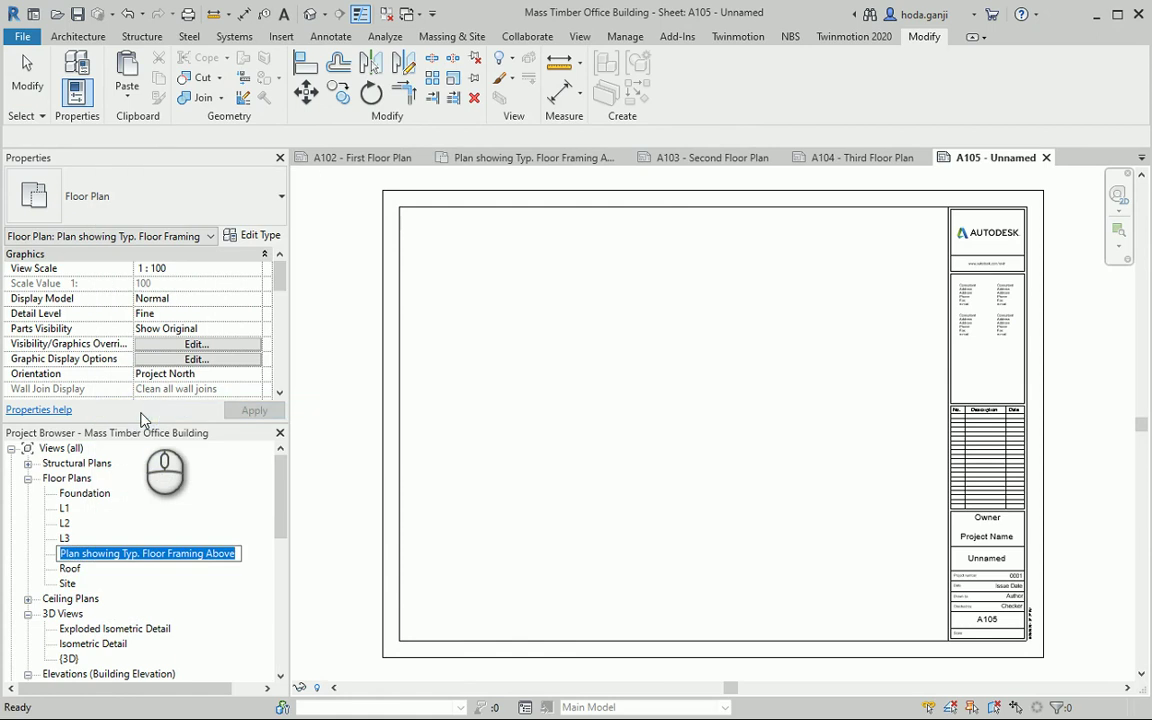
scroll(150, 490, "down", 8)
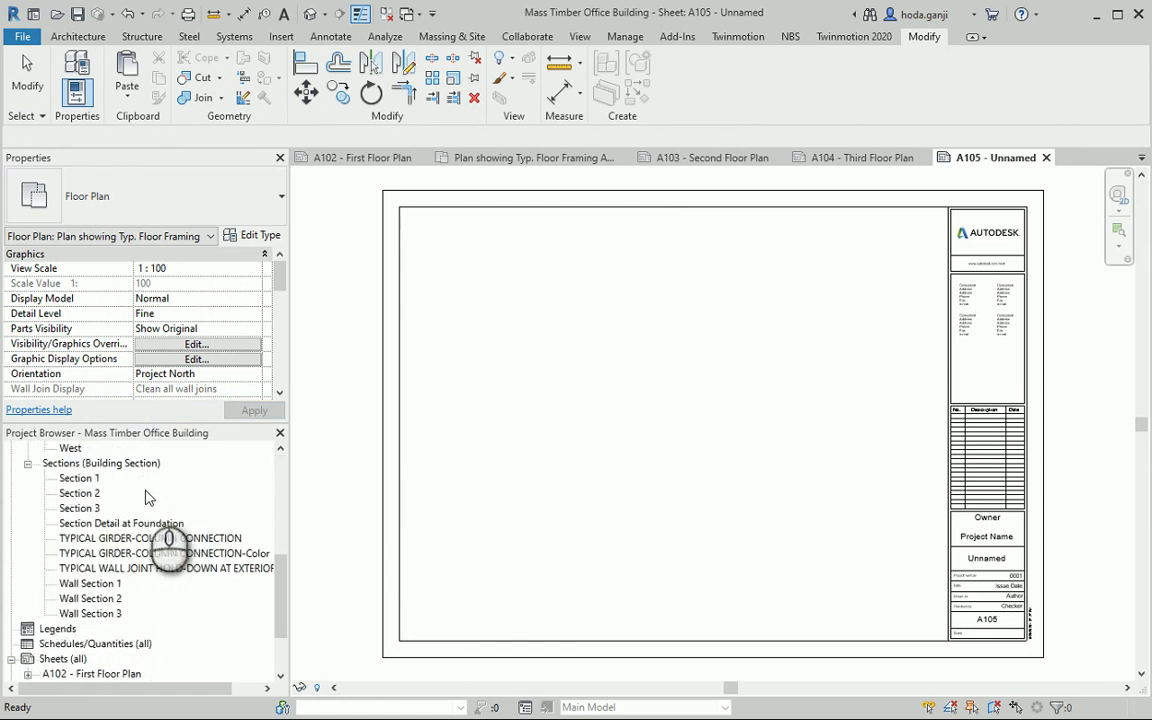
right_click(101, 630)
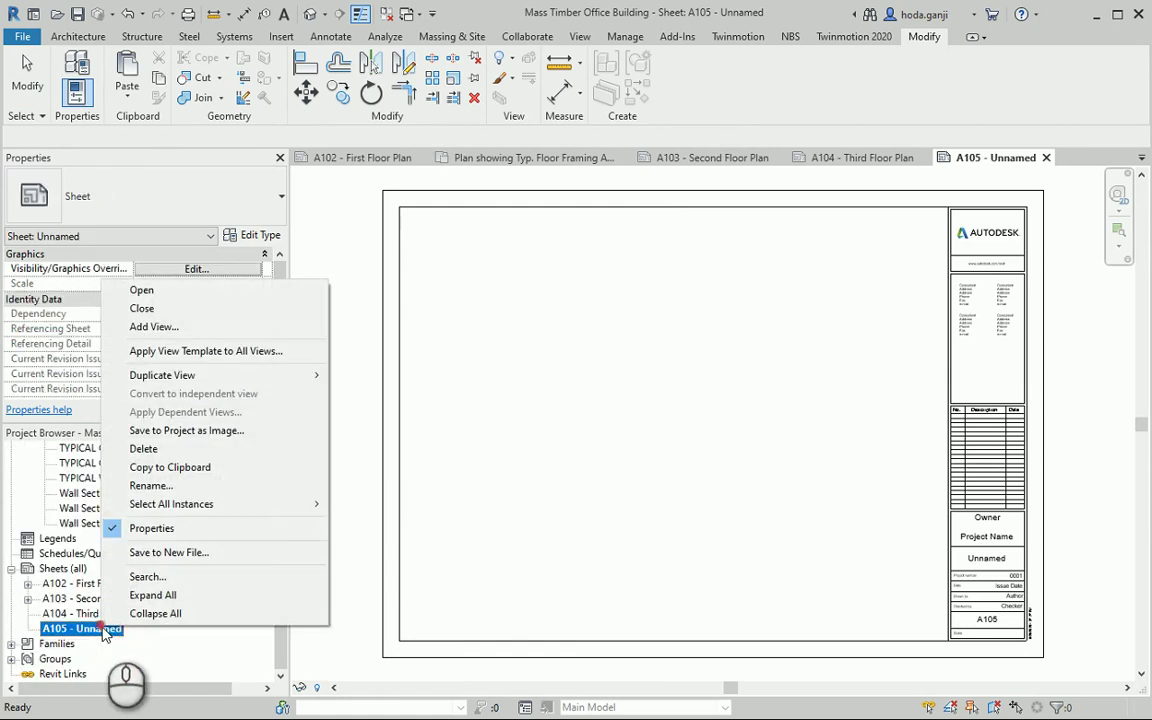
left_click(190, 485)
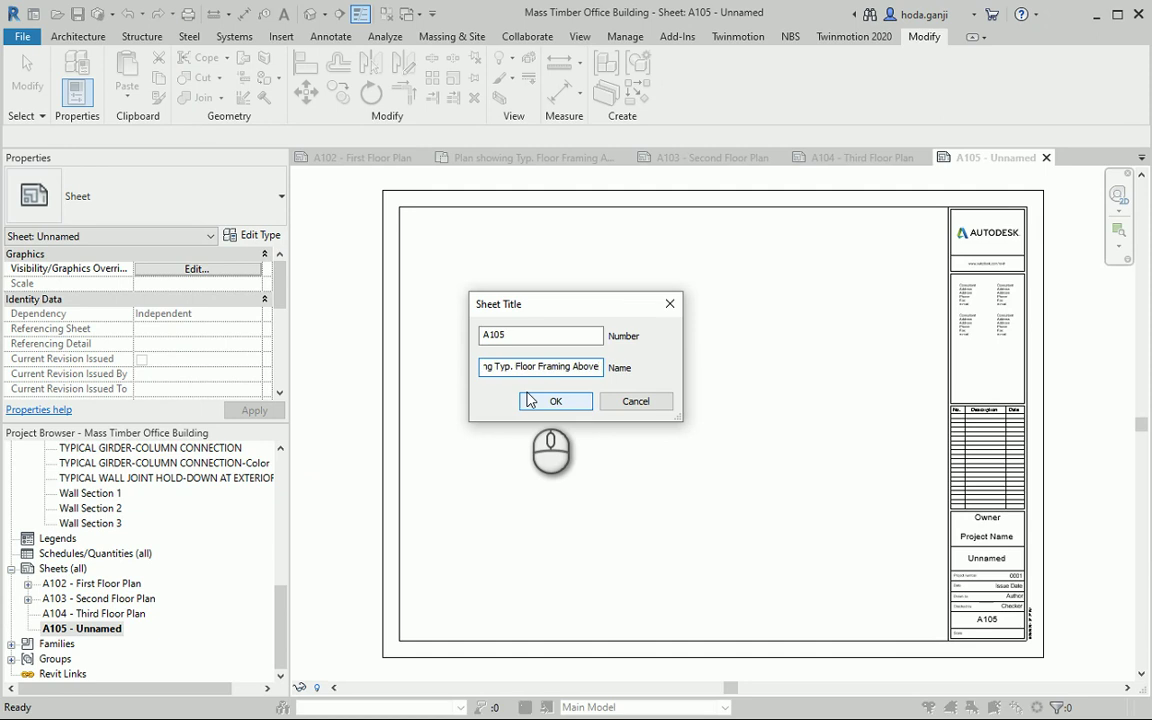
left_click(573, 404)
Step: Place the typical floor framing plan view on sheet A105 and nudge the viewport slightly down
scroll(77, 571, "up", 8)
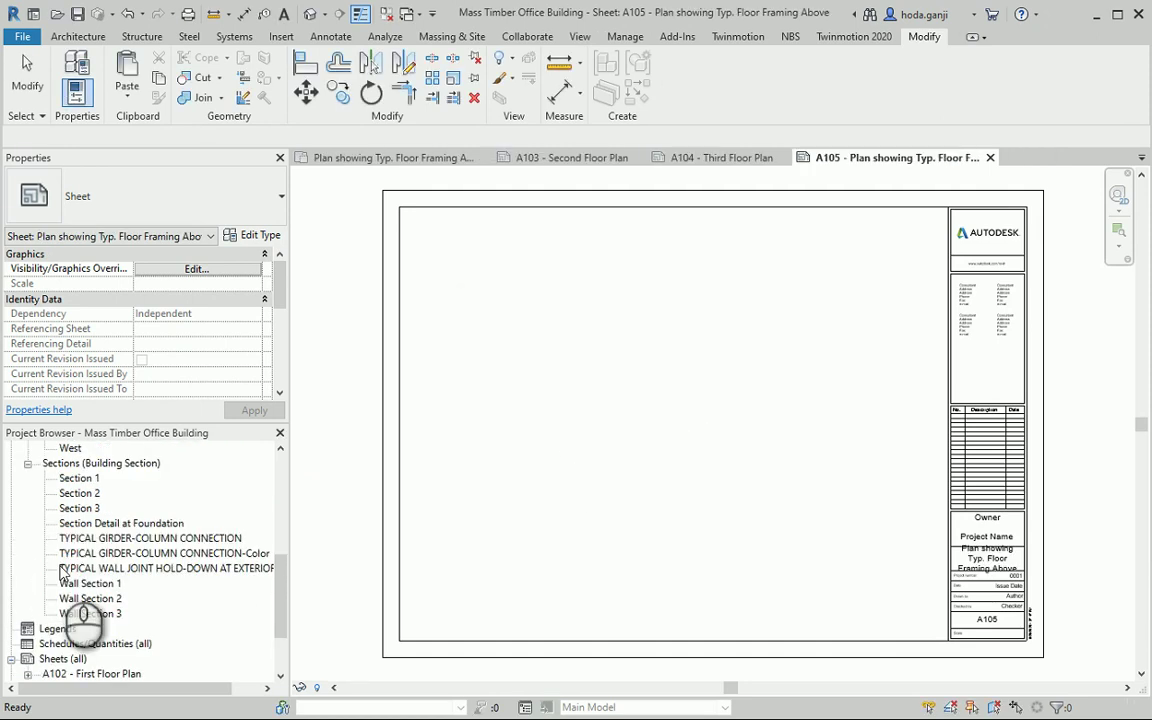
scroll(69, 563, "up", 1)
left_click(117, 553)
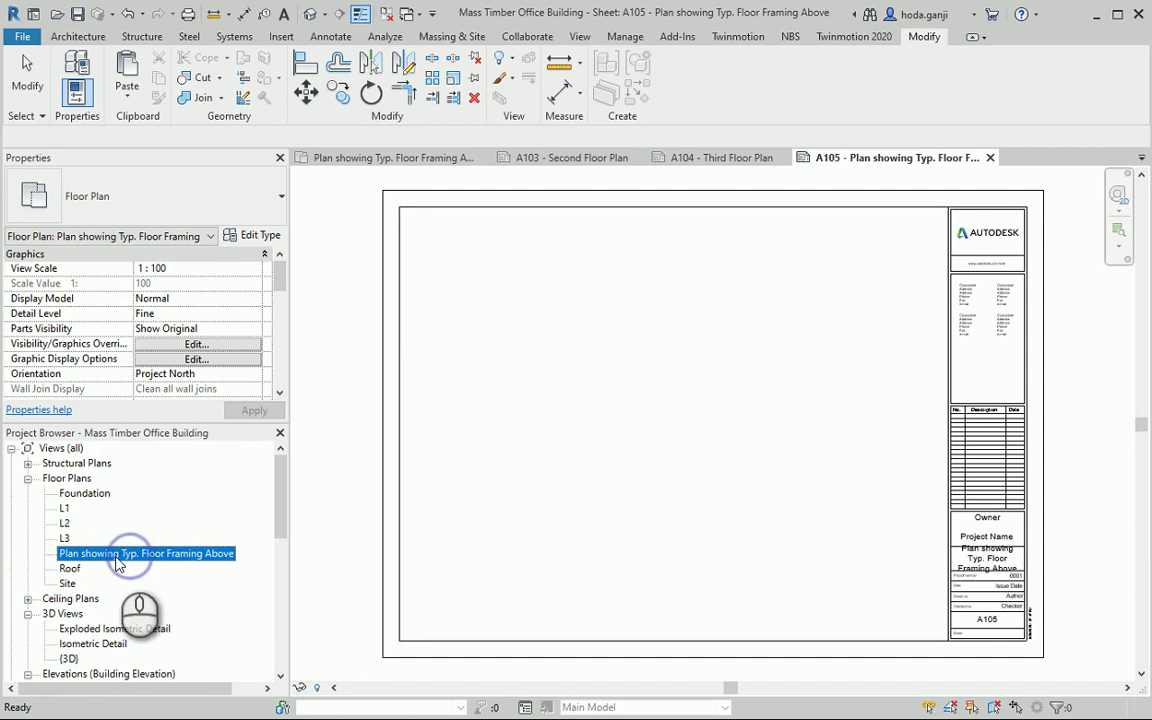
left_click_drag(700, 504, 694, 450)
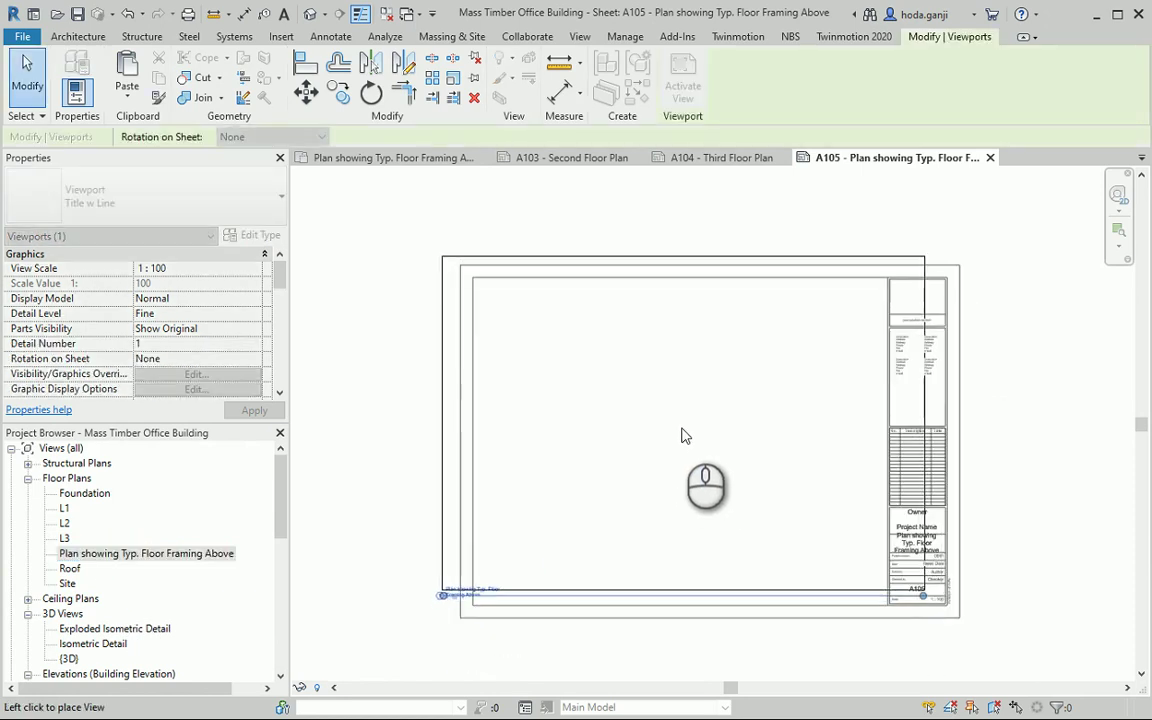
left_click(675, 433)
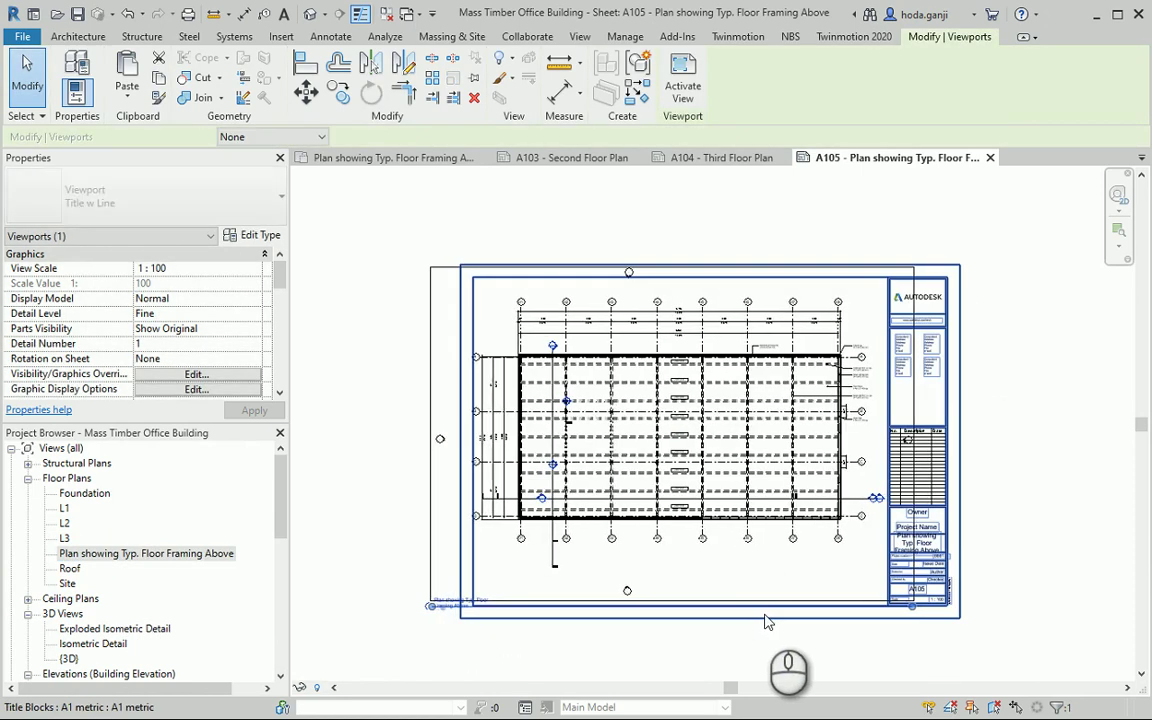
key("Down")
key("Down")
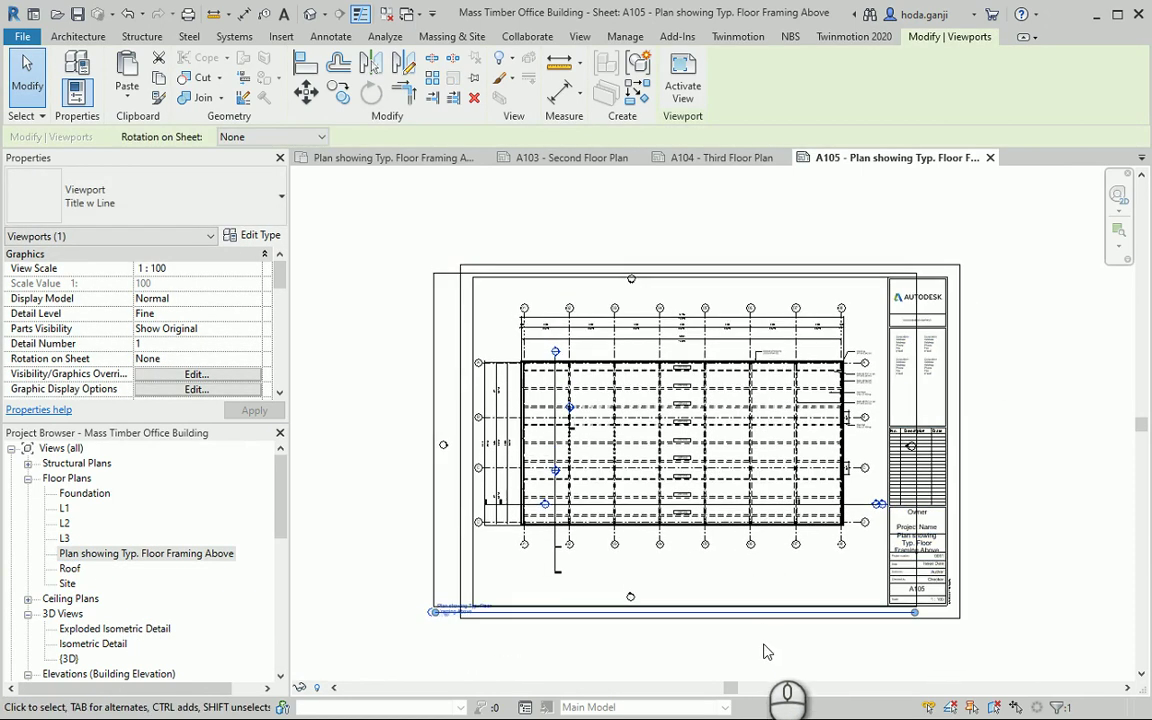
Step: Activate the framing plan view on sheet A105, hide the elevation markers by category, and deactivate the view
left_click(726, 607)
left_click(612, 525)
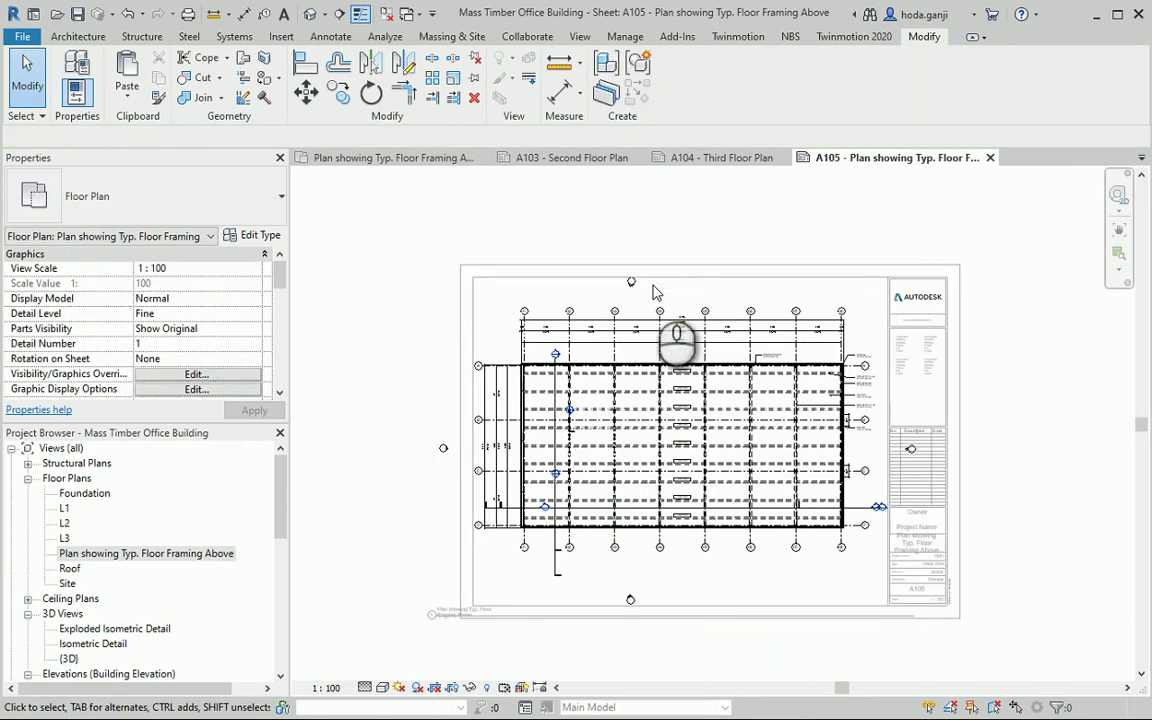
scroll(607, 291, "up", 3)
left_click(621, 283, "ctrl")
right_click(621, 283)
left_click(598, 300)
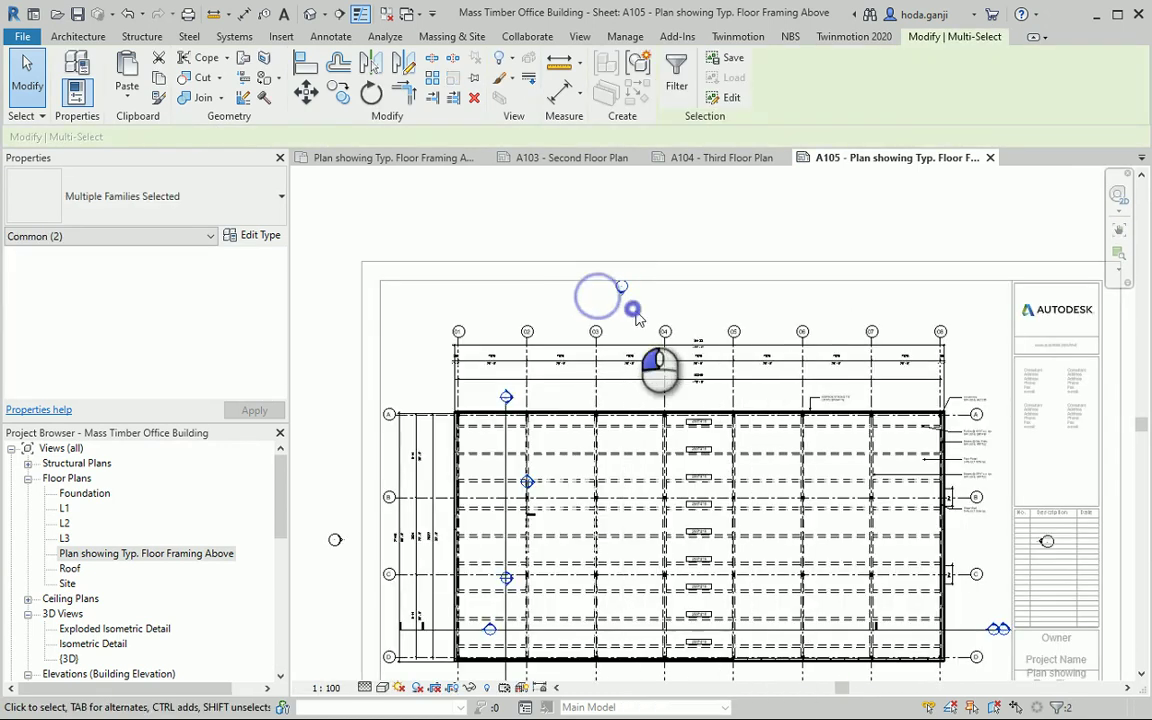
right_click(620, 290)
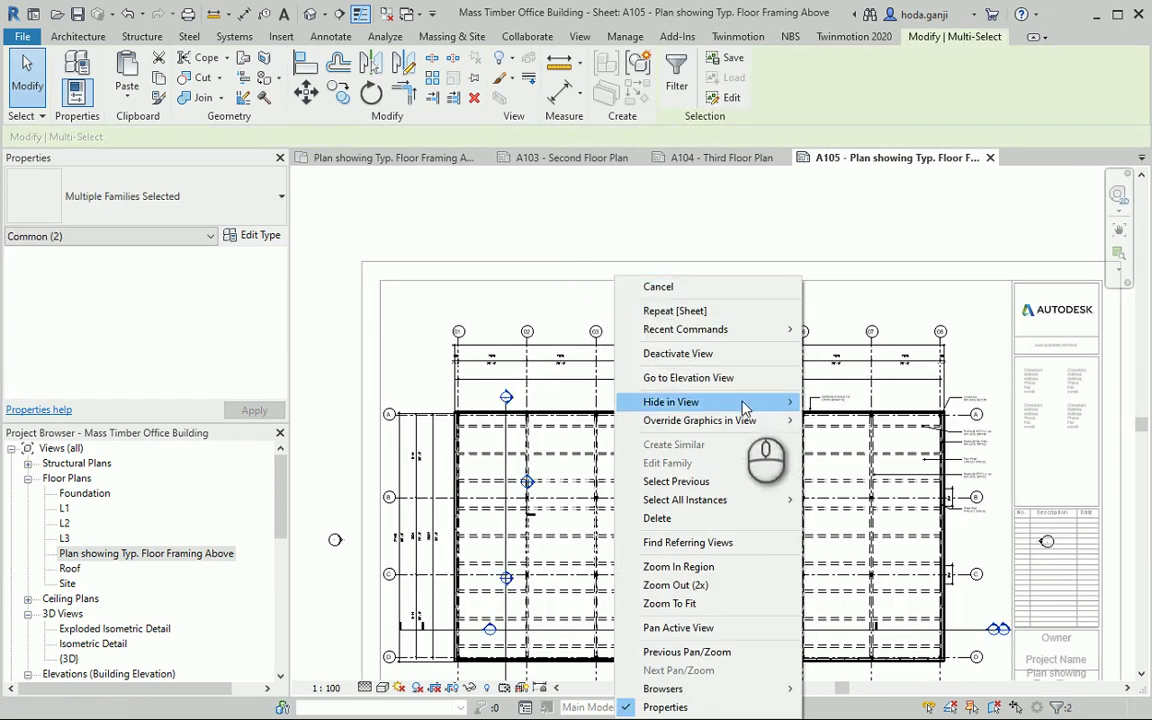
mouse_move(735, 401)
left_click(848, 420)
left_click(792, 246)
scroll(670, 362, "down", 2)
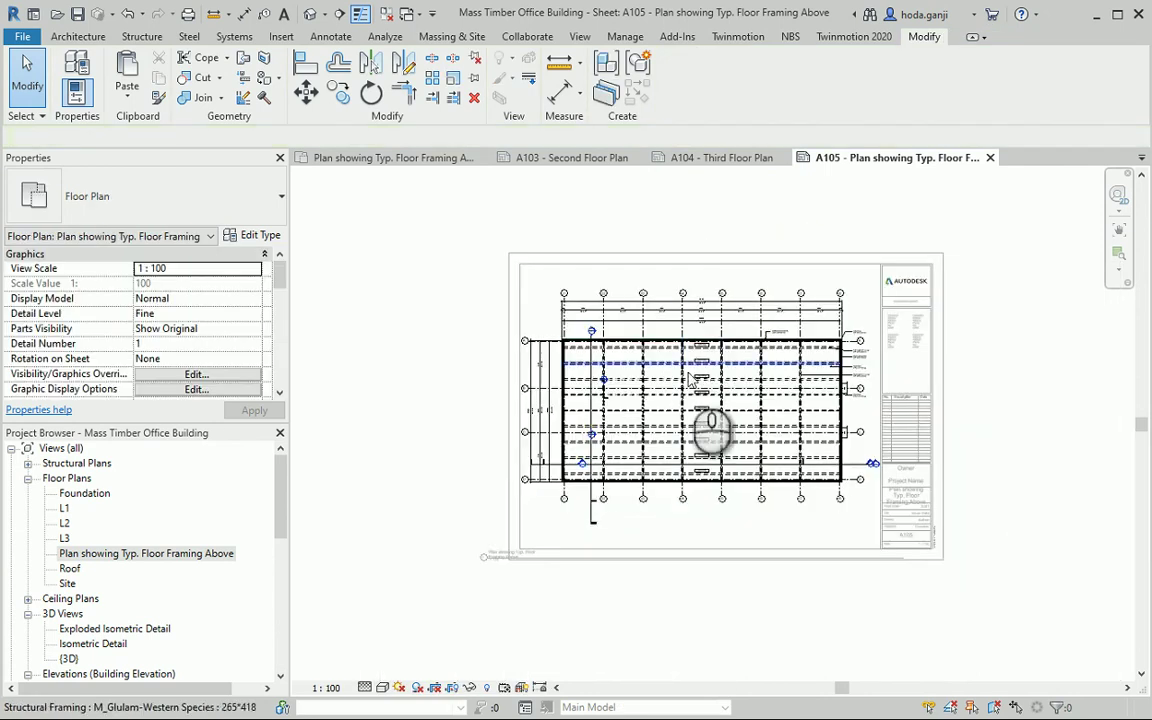
scroll(505, 590, "up", 2)
double_click(458, 607)
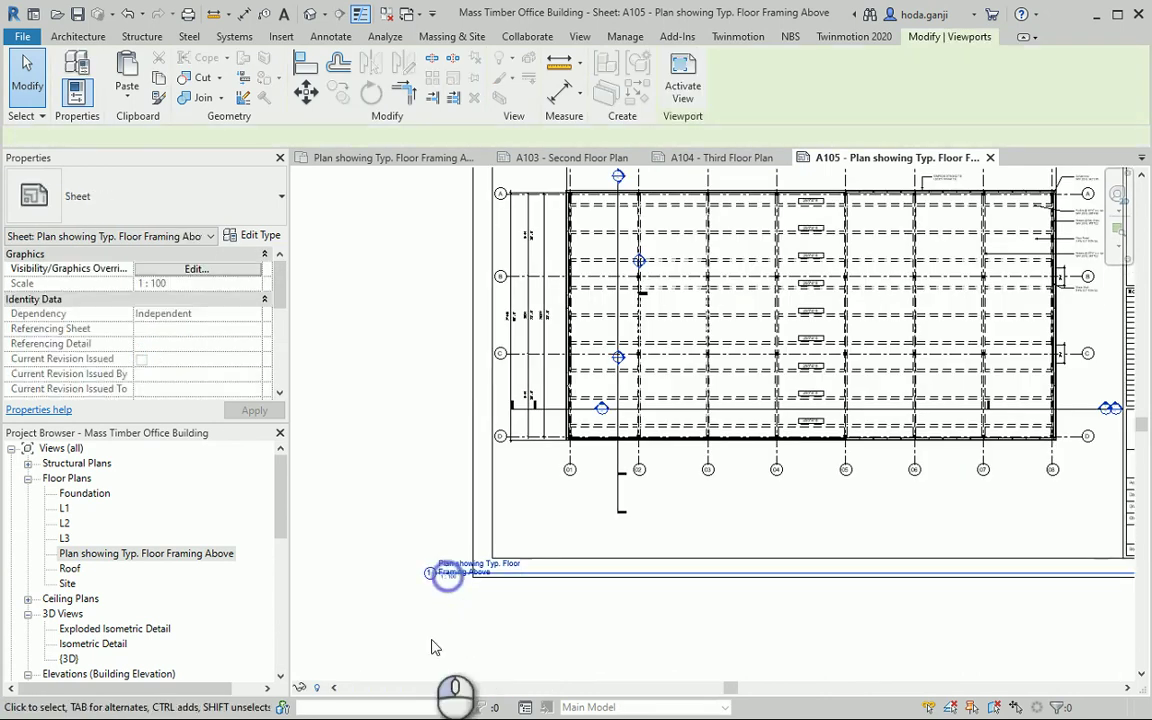
Step: Move the framing plan's view title inside the sheet border below the plan's lower-left corner and shorten its title line
left_click(430, 574)
left_click_drag(432, 576, 514, 543)
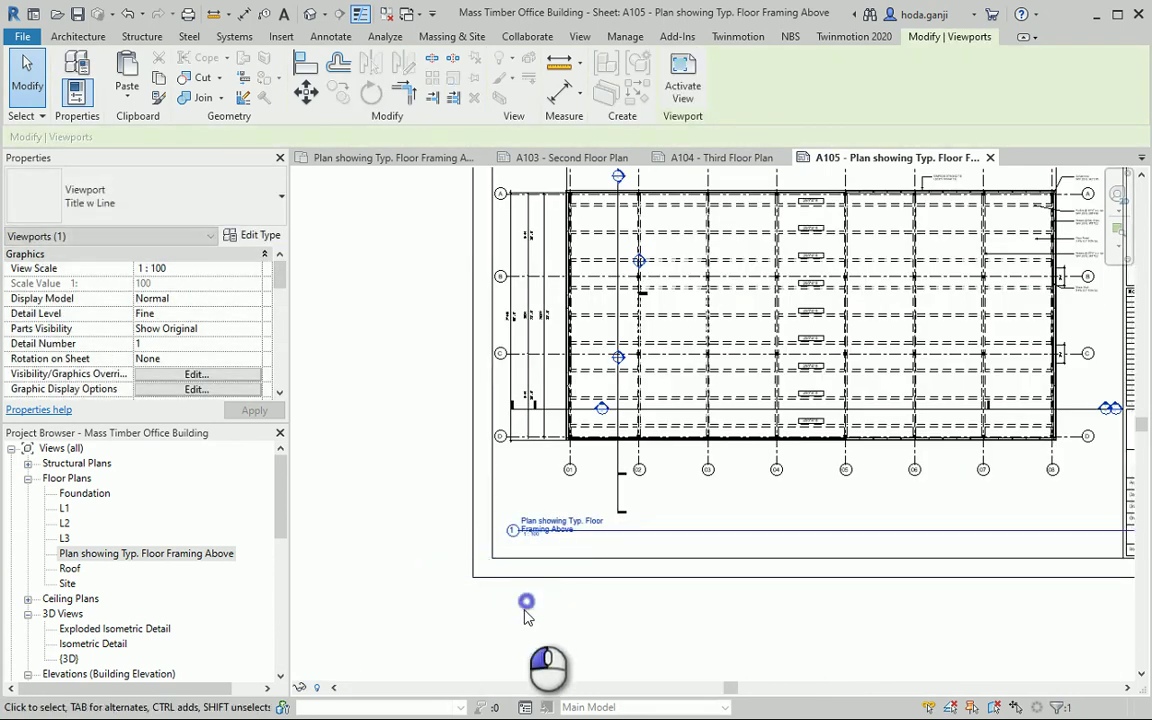
left_click(527, 604)
left_click(557, 457)
scroll(370, 511, "down", 2)
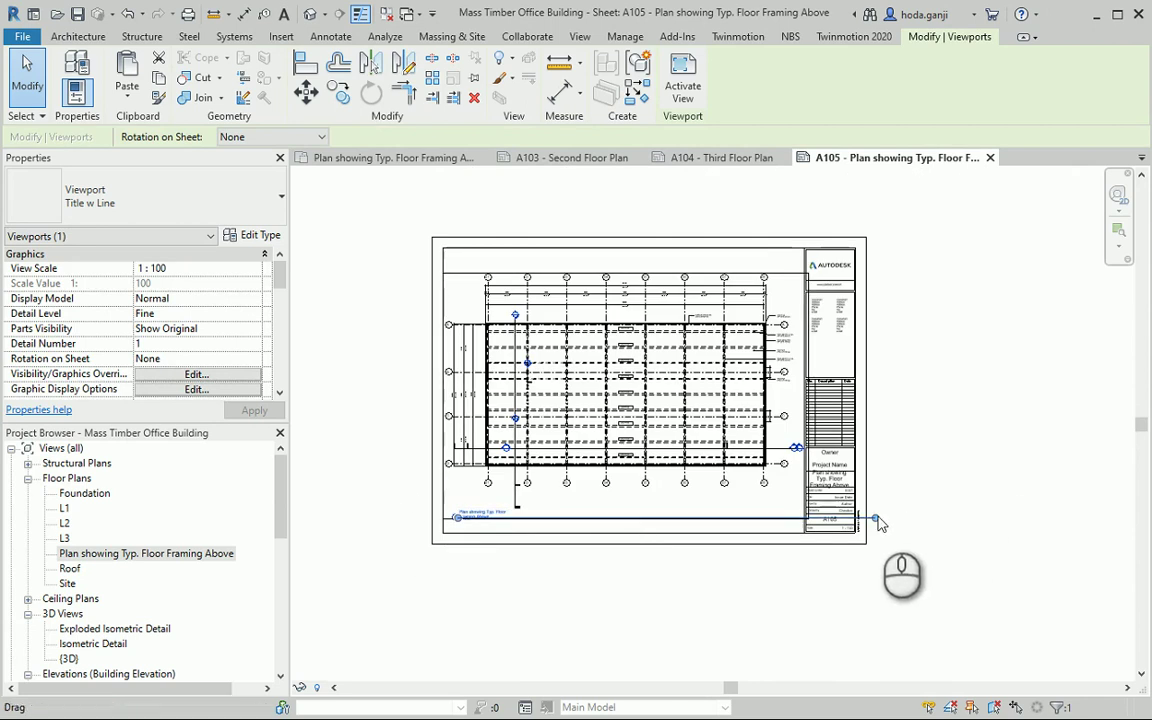
left_click_drag(878, 516, 506, 520)
left_click(754, 219)
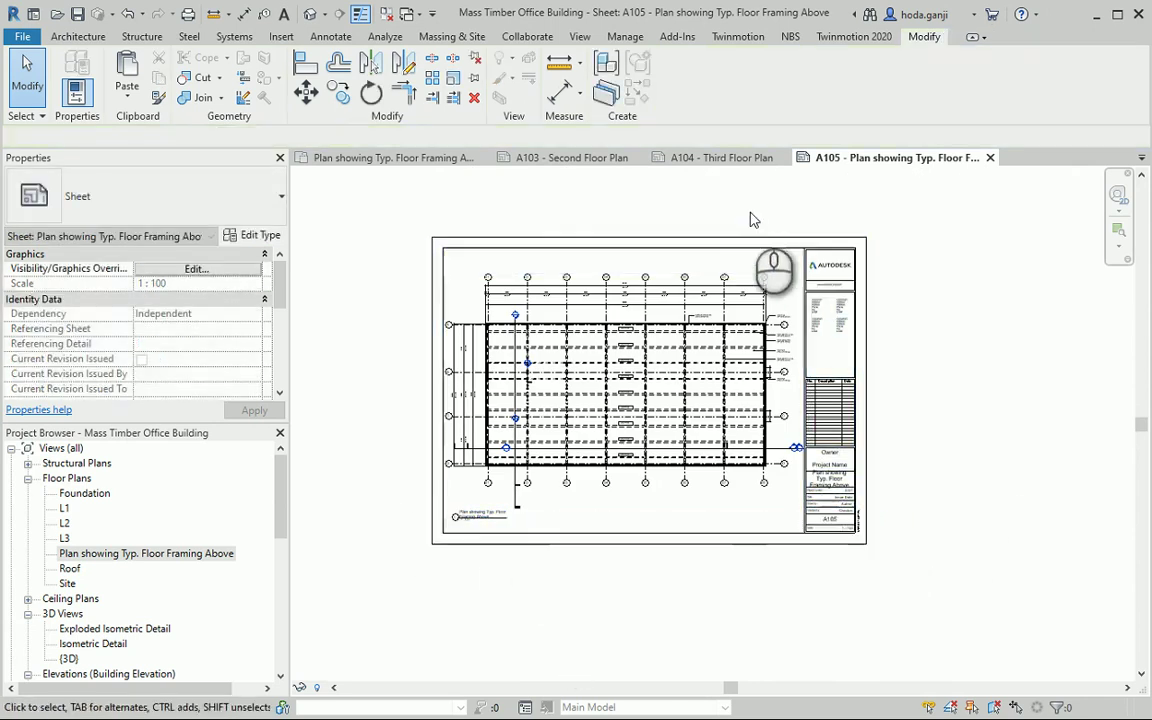
scroll(604, 235, "up", 2)
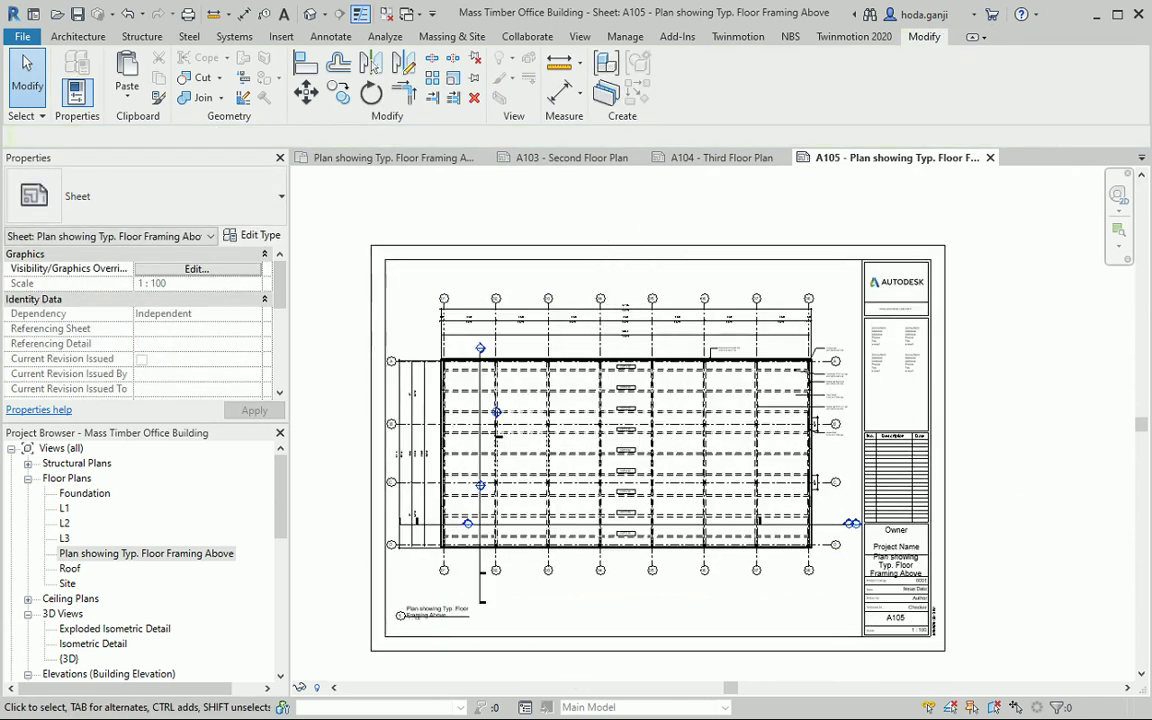
Step: In the L1 floor plan, hide the short Wall Section 1 marker crossing grid 08 just above grid D as an individual element
key("ctrl+Tab")
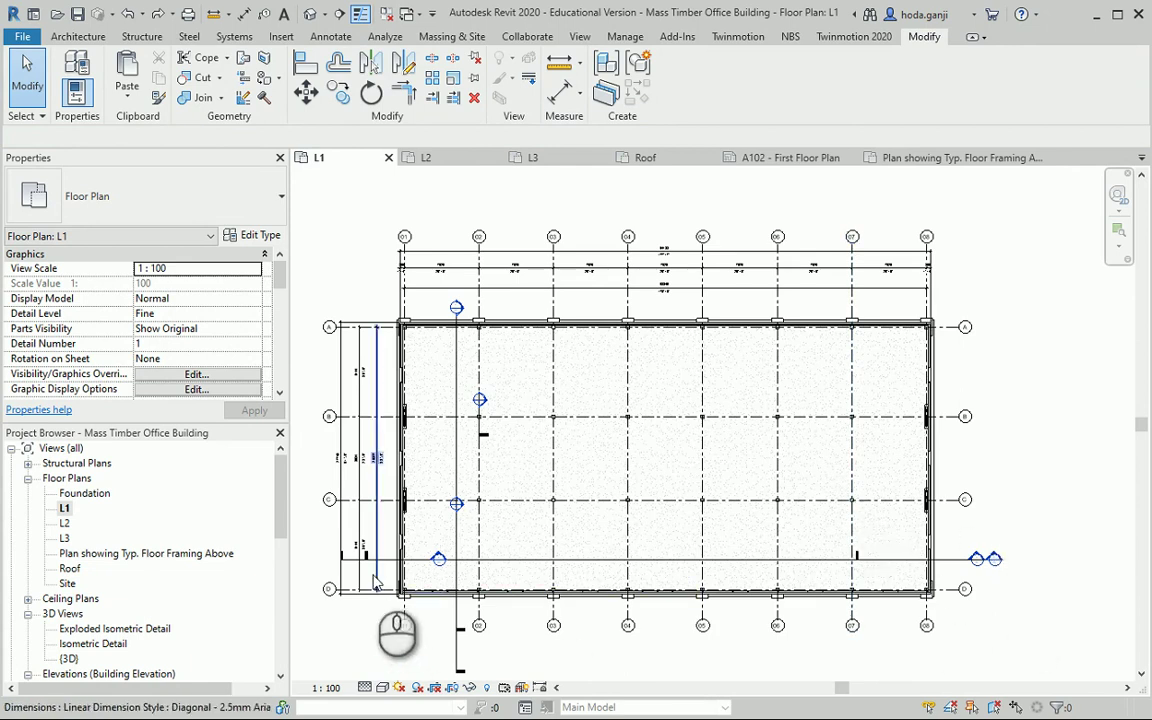
scroll(371, 575, "up", 1)
left_click(1040, 557)
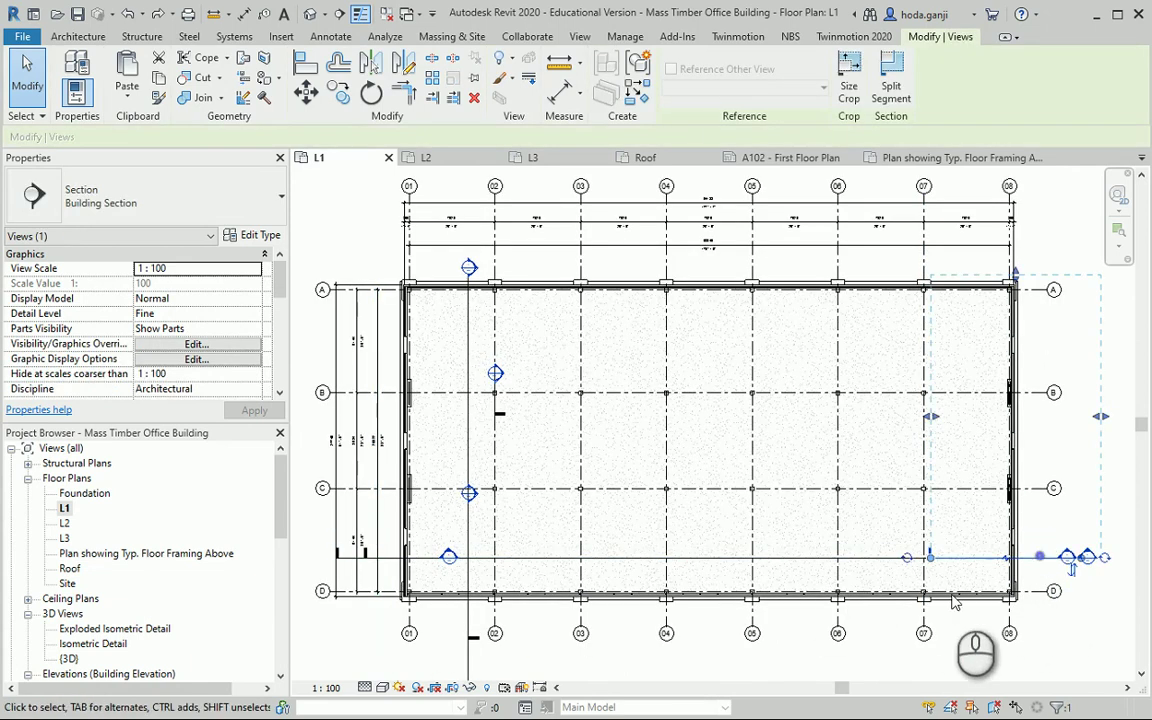
left_click(884, 649)
left_click(875, 558)
scroll(1095, 575, "up", 5)
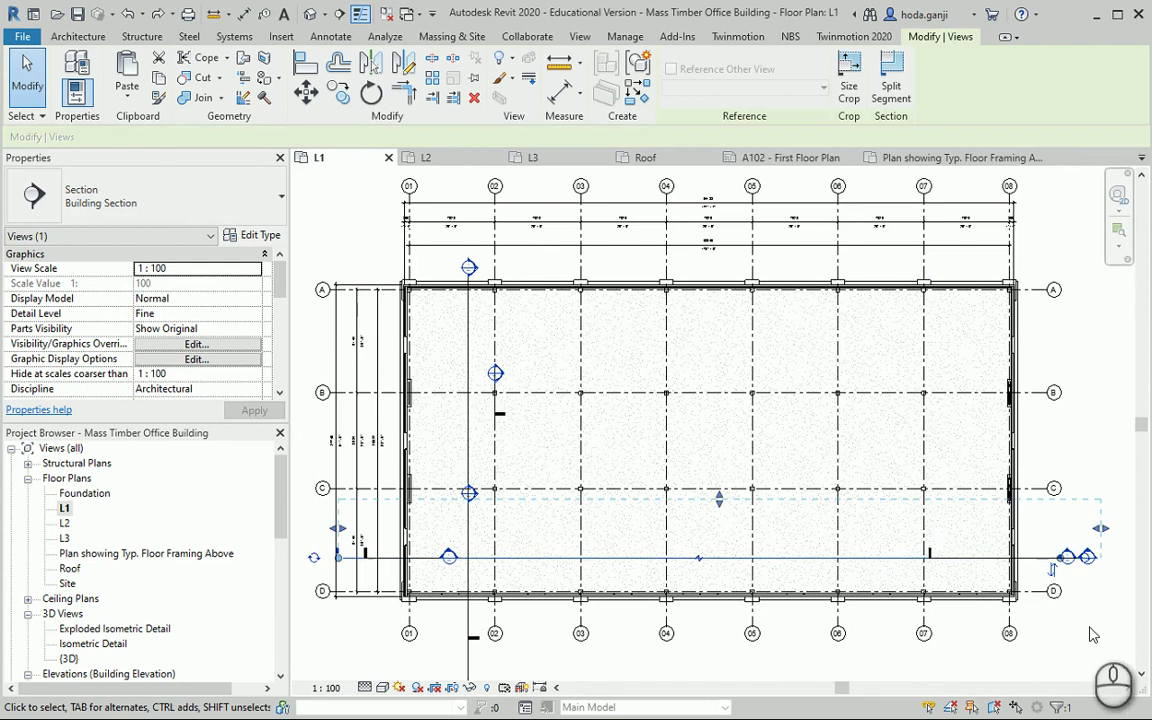
left_click(1093, 573)
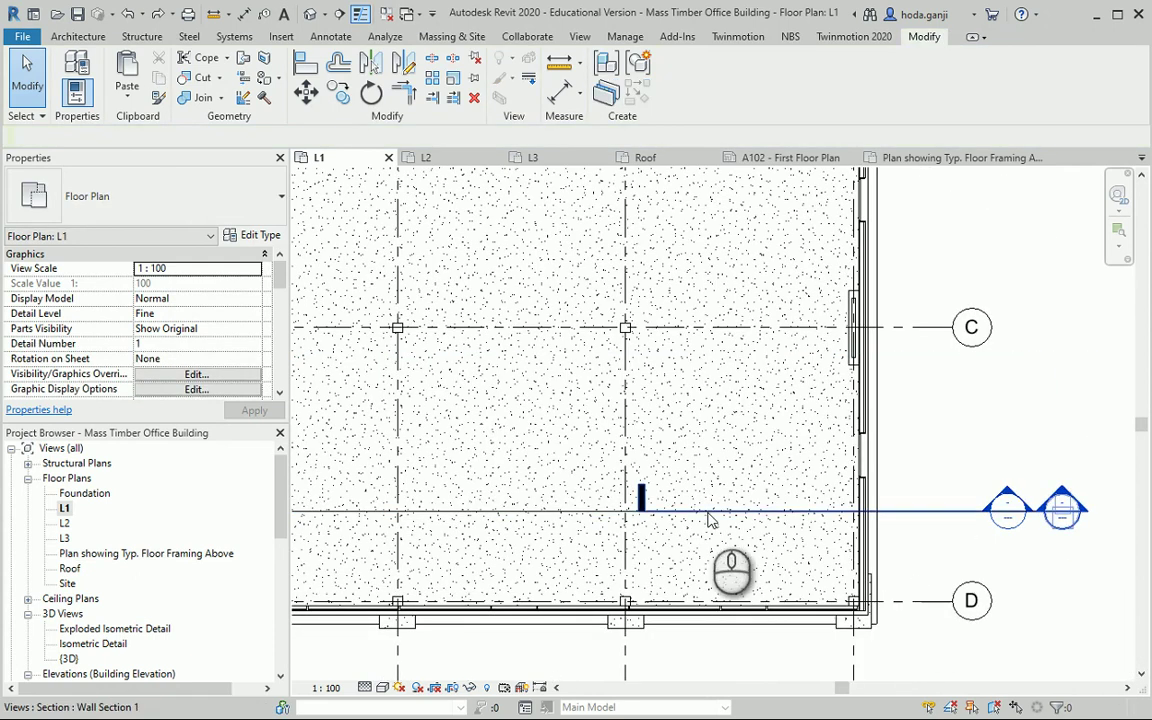
left_click(708, 512)
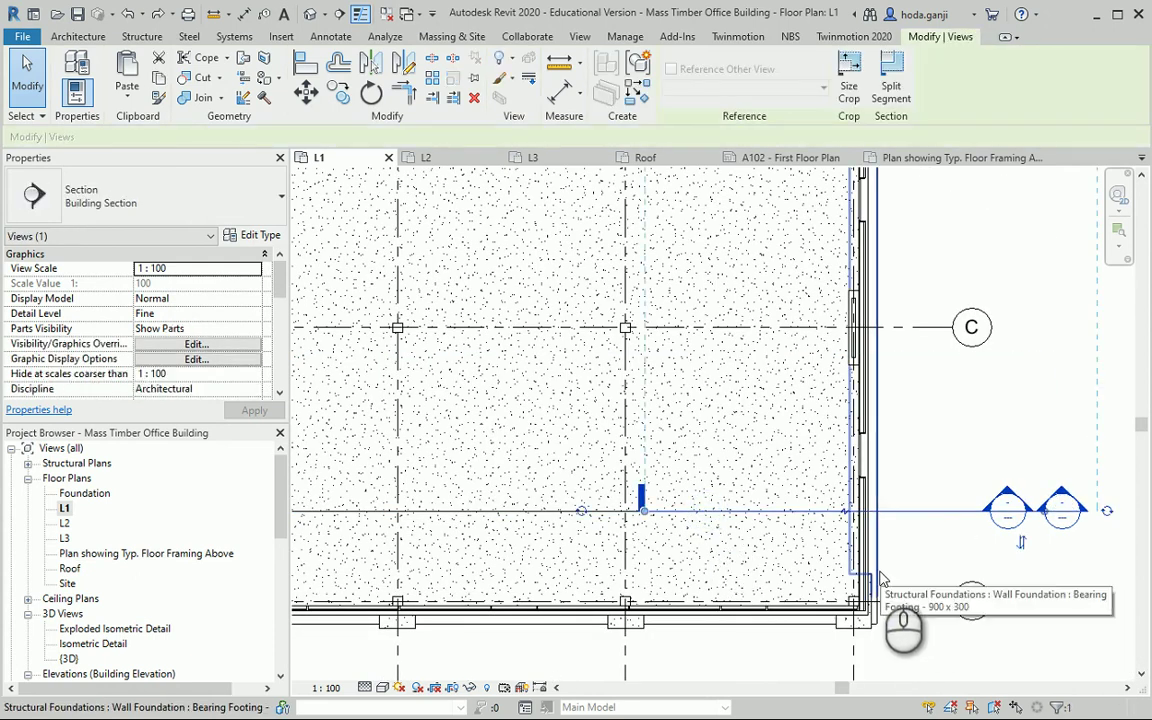
scroll(880, 578, "down", 1)
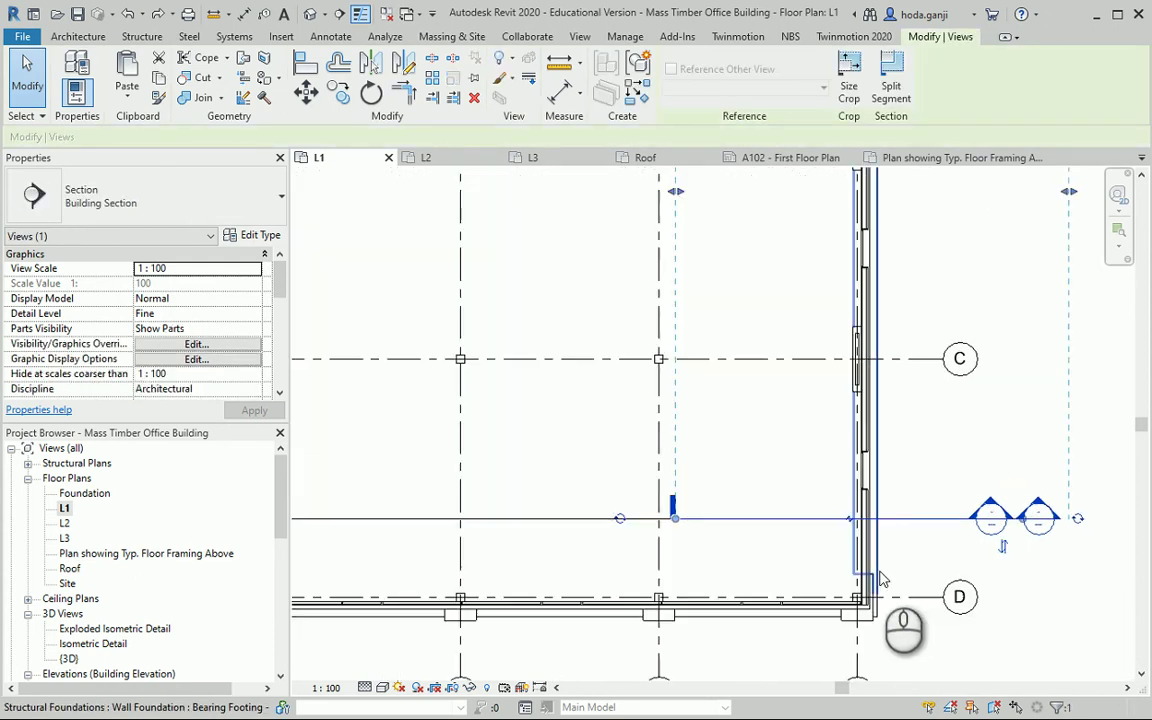
right_click(922, 522)
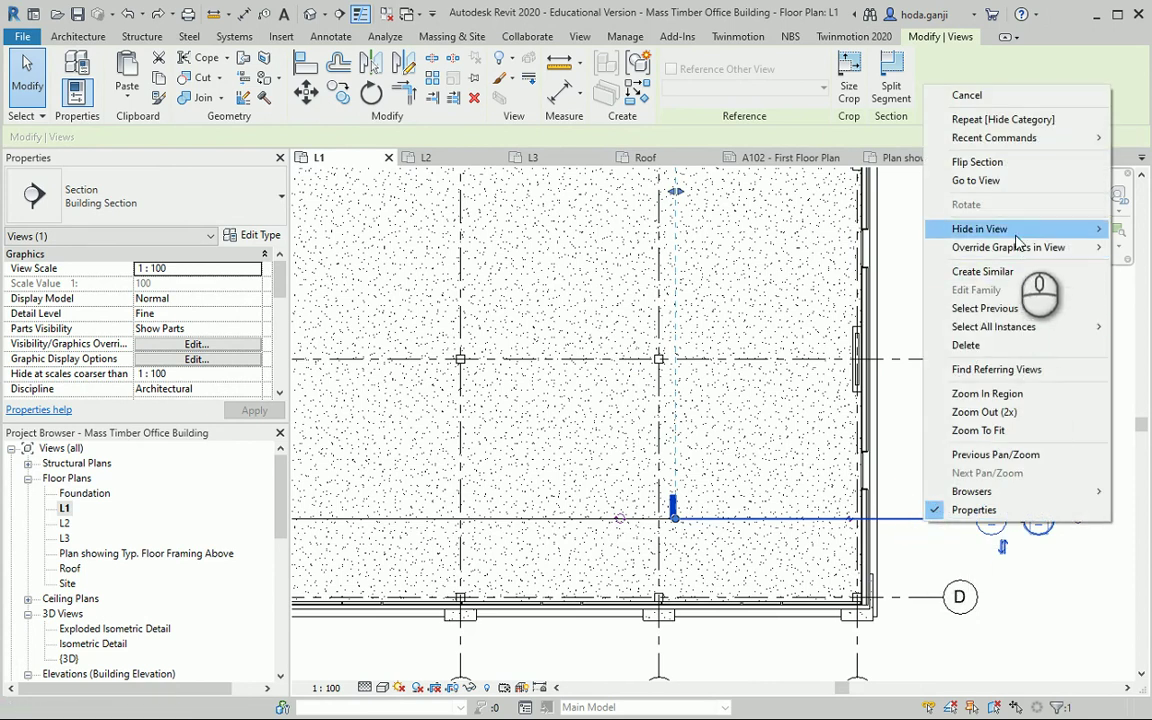
left_click(1142, 230)
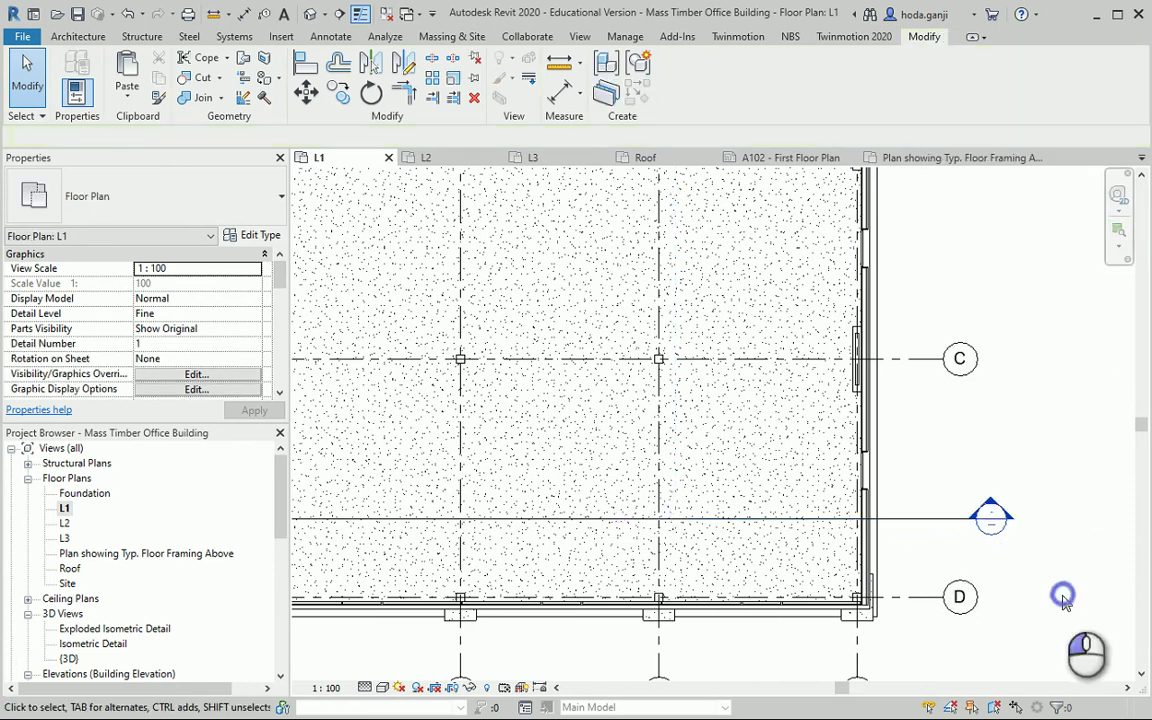
Step: Hide the vertical Wall Section 2 marker running from grid C past grid D as an individual element in L1
scroll(1065, 592, "down", 4)
scroll(795, 480, "up", 5)
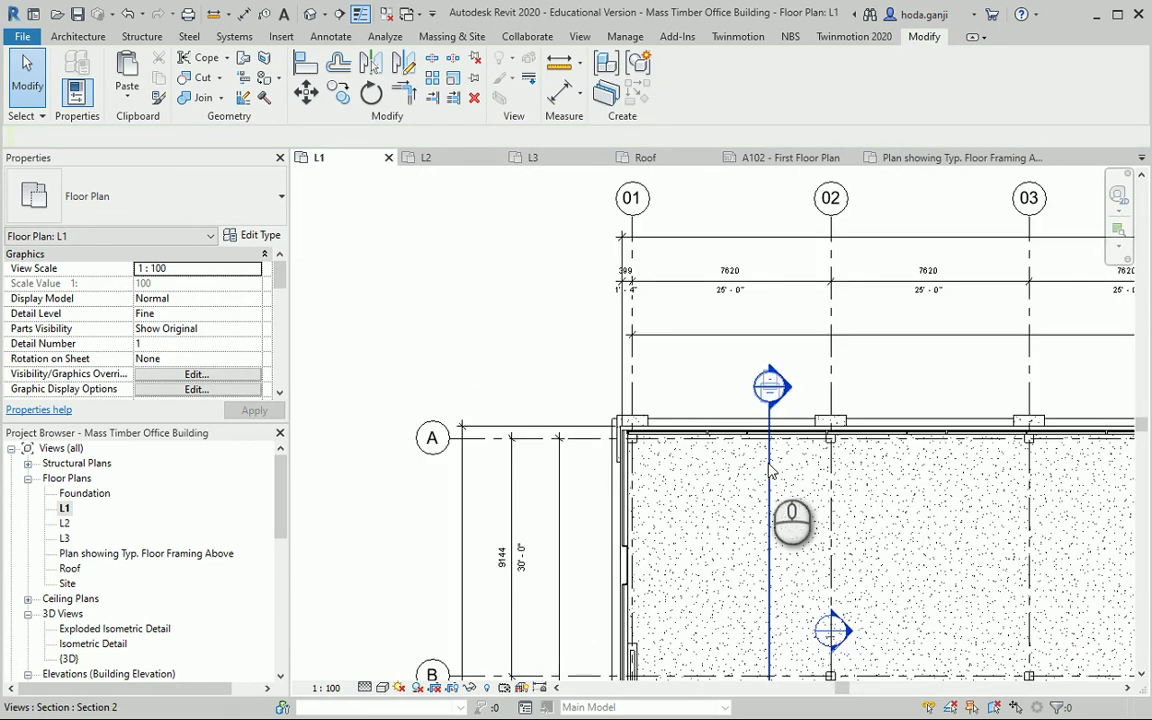
left_click(770, 468)
scroll(688, 548, "down", 3)
scroll(688, 548, "down", 1)
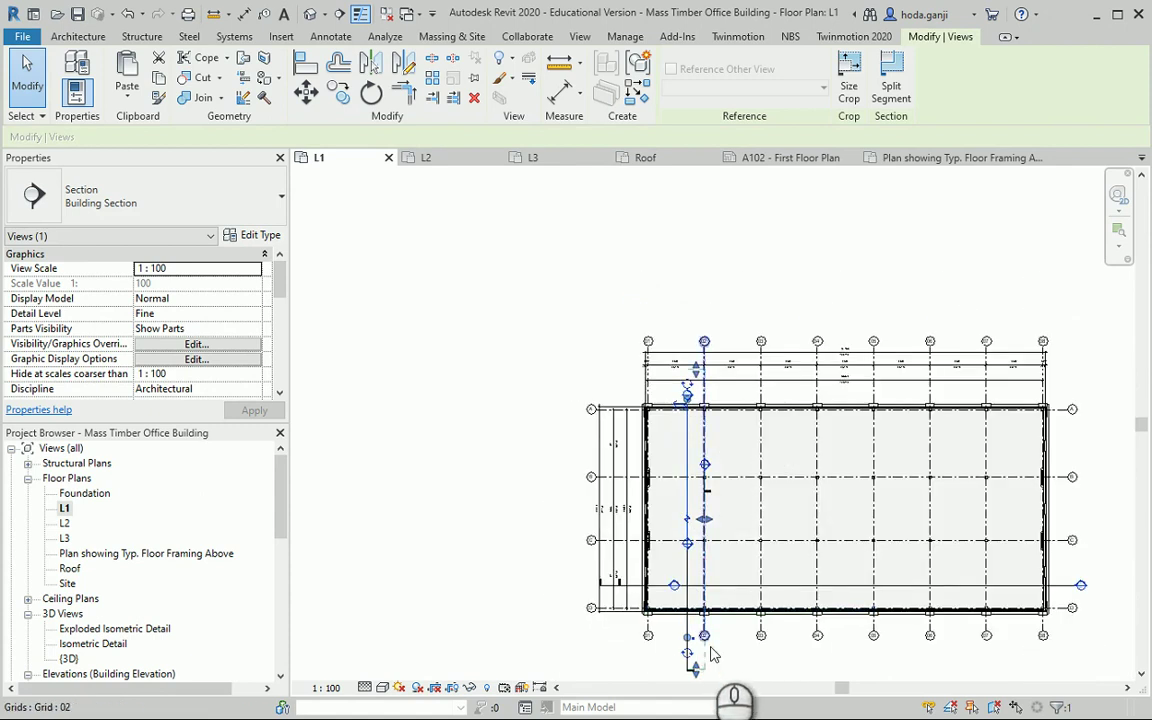
scroll(736, 668, "up", 2)
left_click(680, 512)
scroll(657, 485, "up", 3)
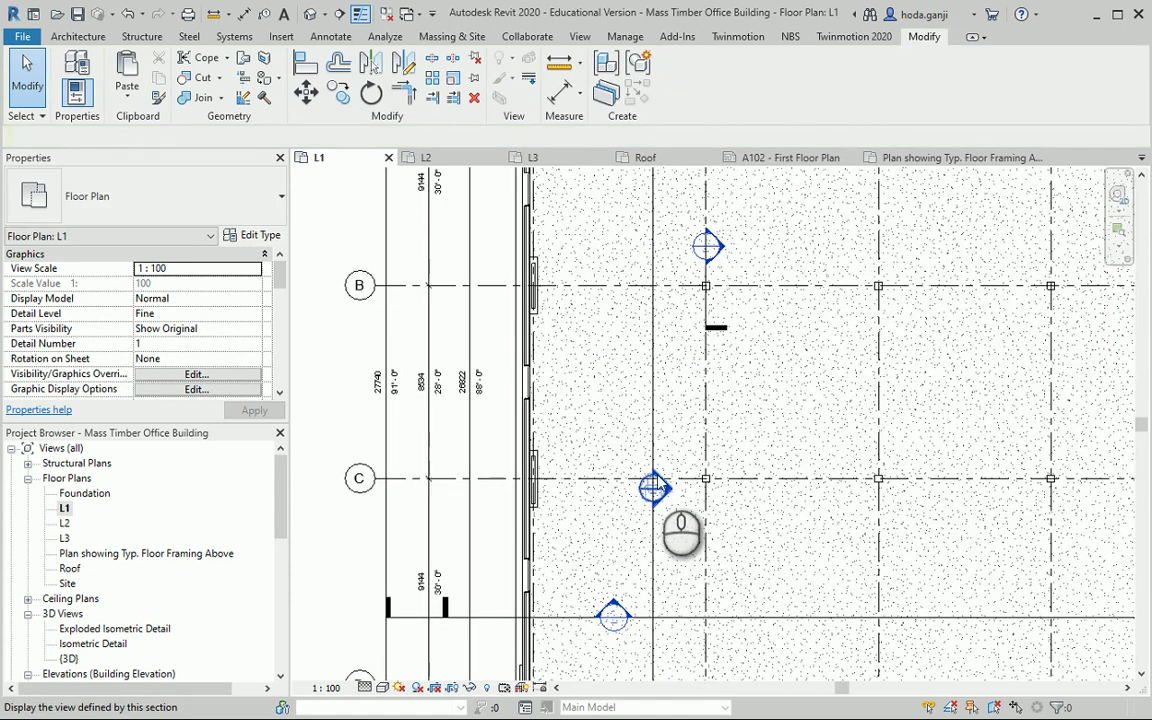
left_click(655, 520)
scroll(640, 500, "down", 3)
scroll(622, 537, "up", 2)
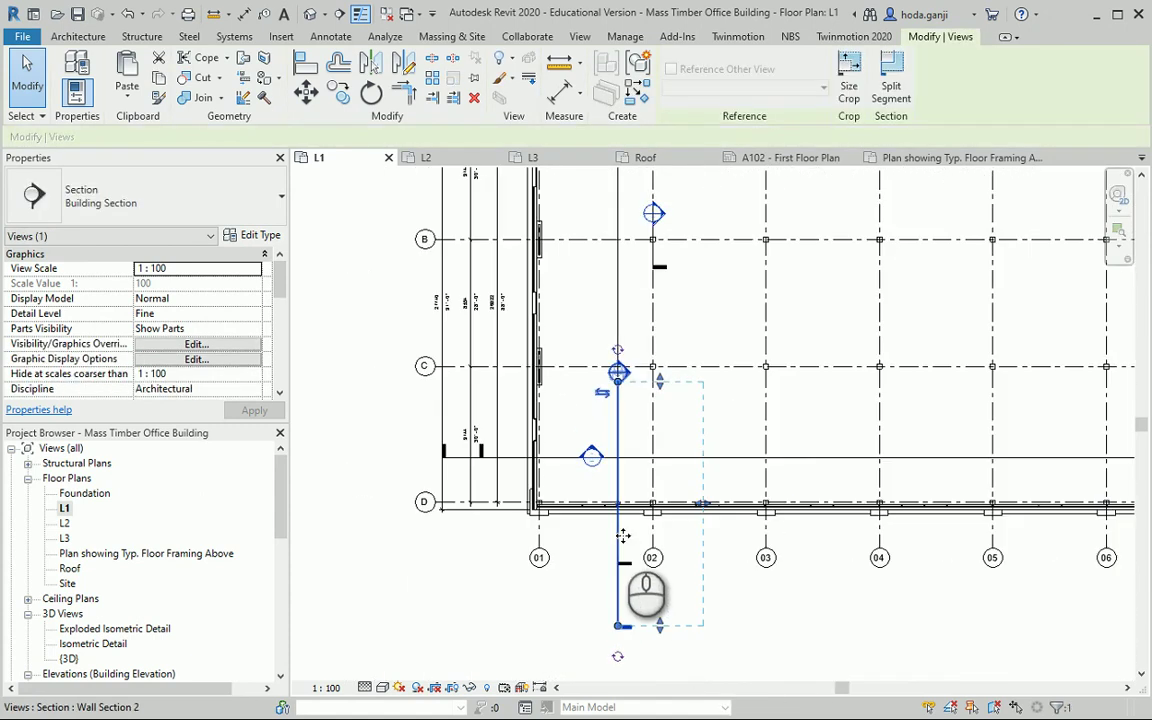
right_click(620, 535)
mouse_move(728, 311)
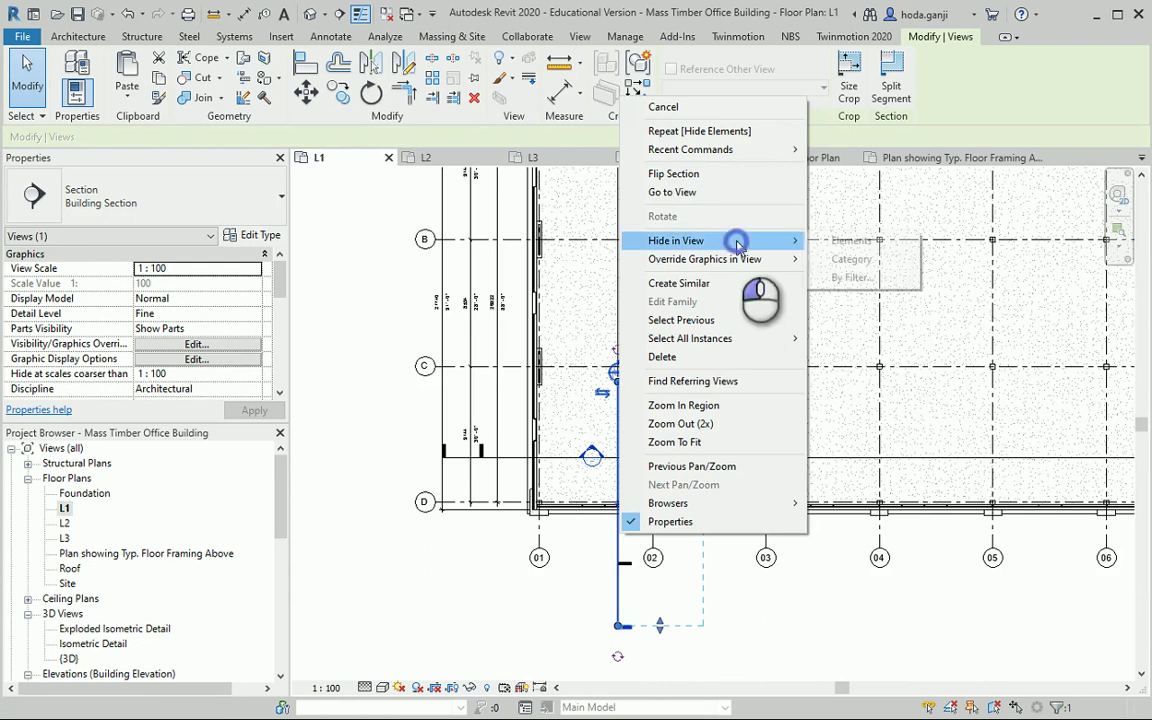
left_click(845, 242)
Step: Hide the short section marker on grid line 02 at grid B as an individual element in L1
scroll(748, 455, "down", 3)
scroll(700, 428, "up", 5)
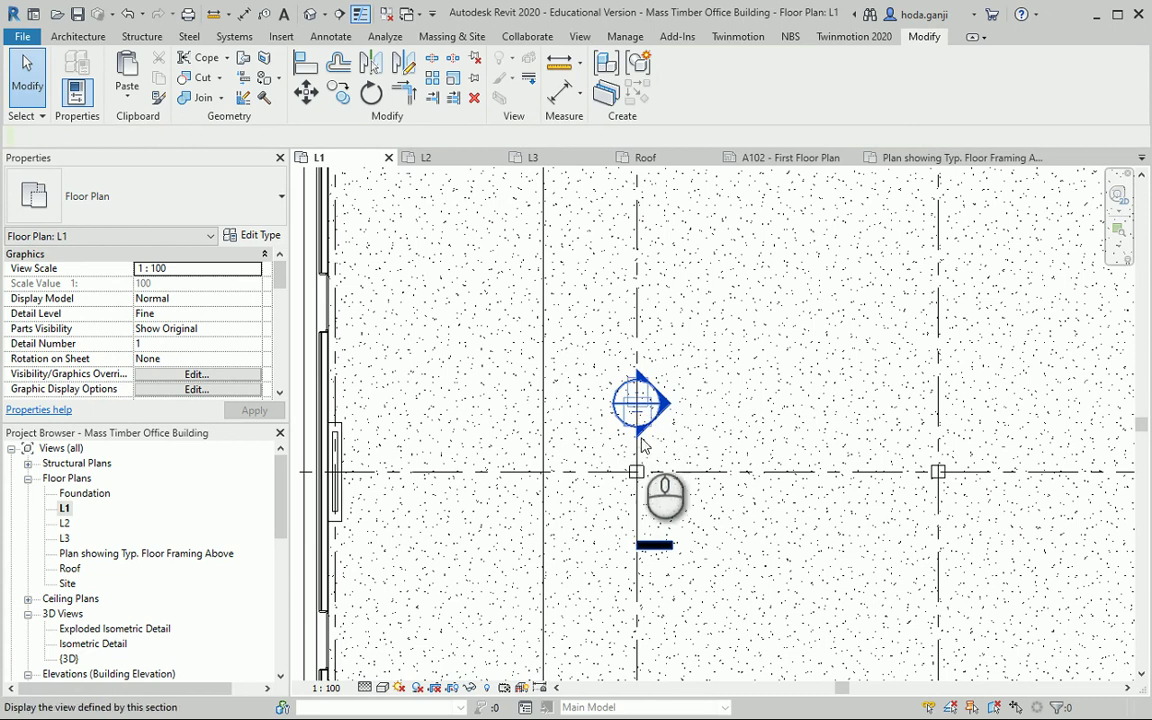
left_click(636, 452)
right_click(642, 444)
mouse_move(698, 159)
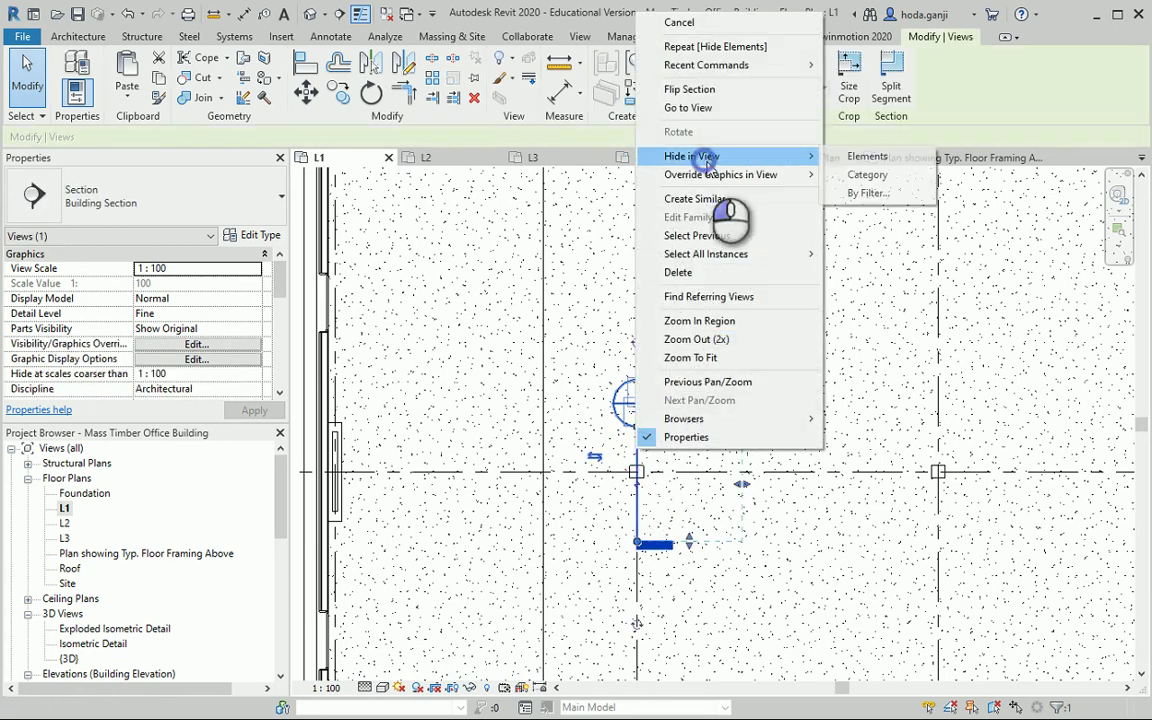
left_click(848, 163)
scroll(689, 442, "down", 5)
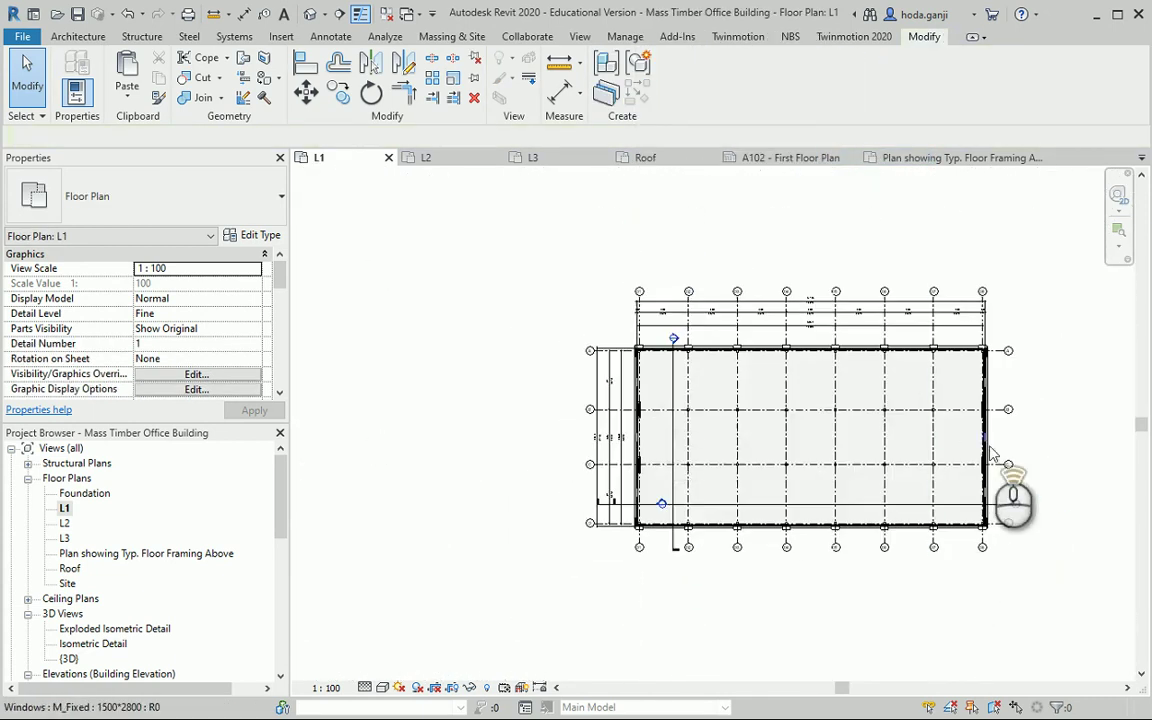
scroll(1016, 501, "up", 2)
scroll(1037, 433, "up", 1)
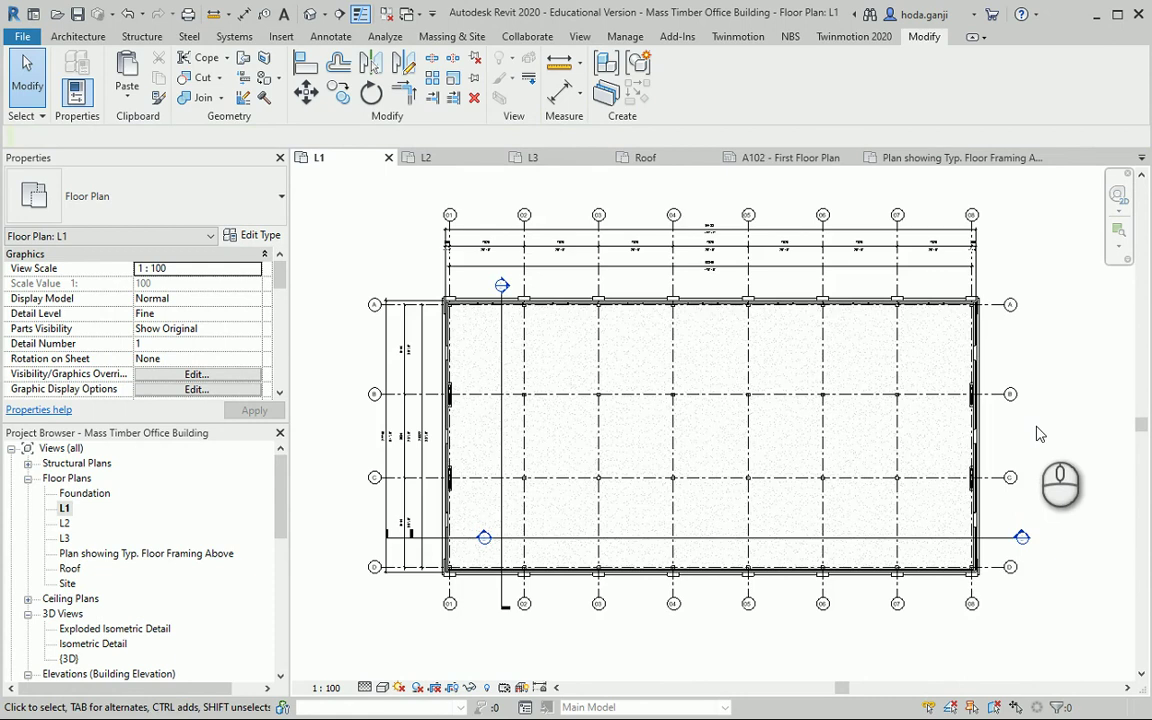
Step: Open the L2 floor plan and the Plan showing Typ. Floor Framing Above view to review their section markers
double_click(65, 523)
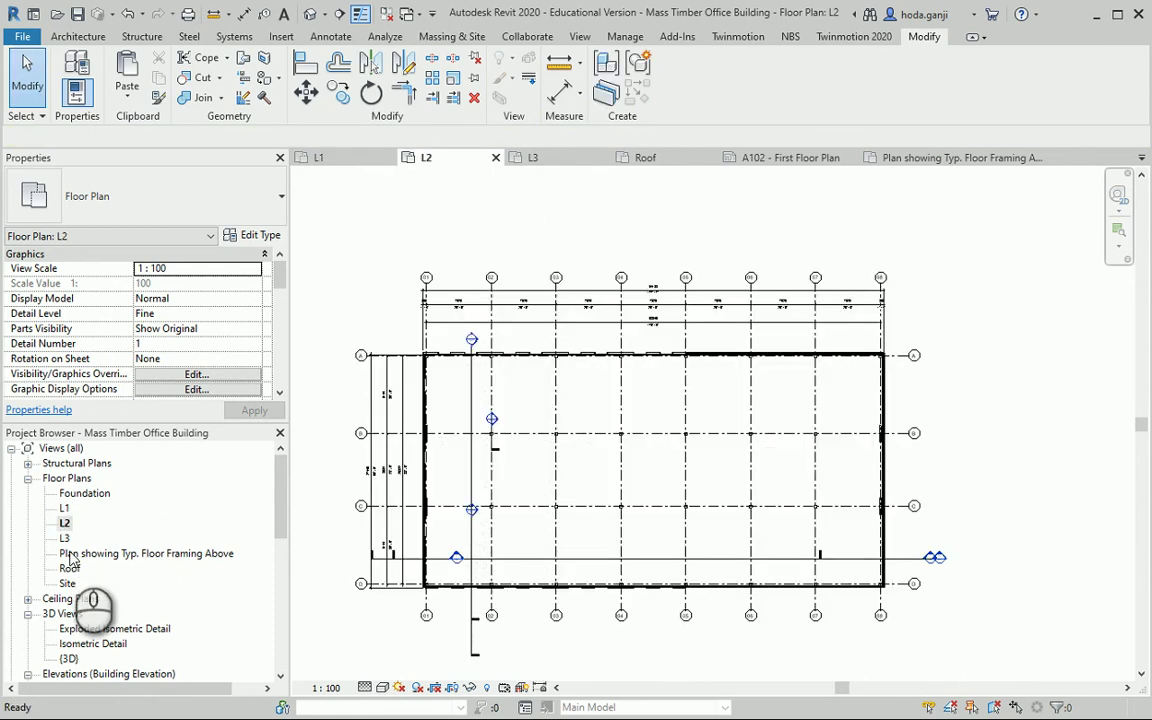
double_click(72, 555)
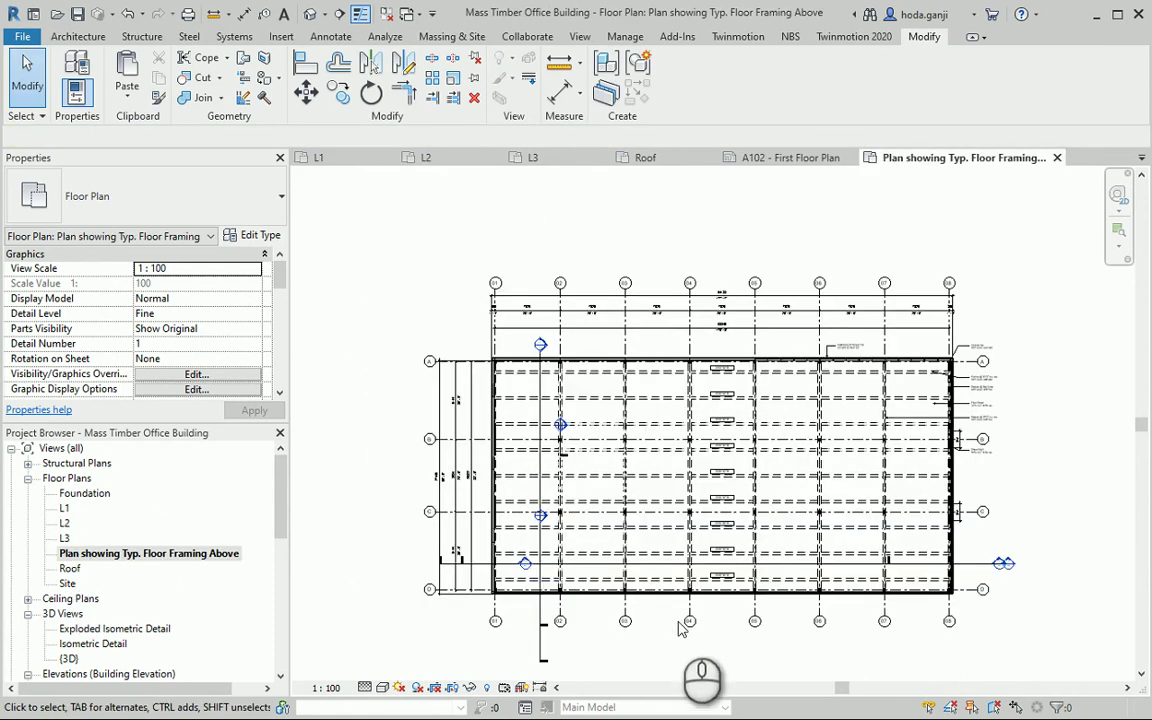